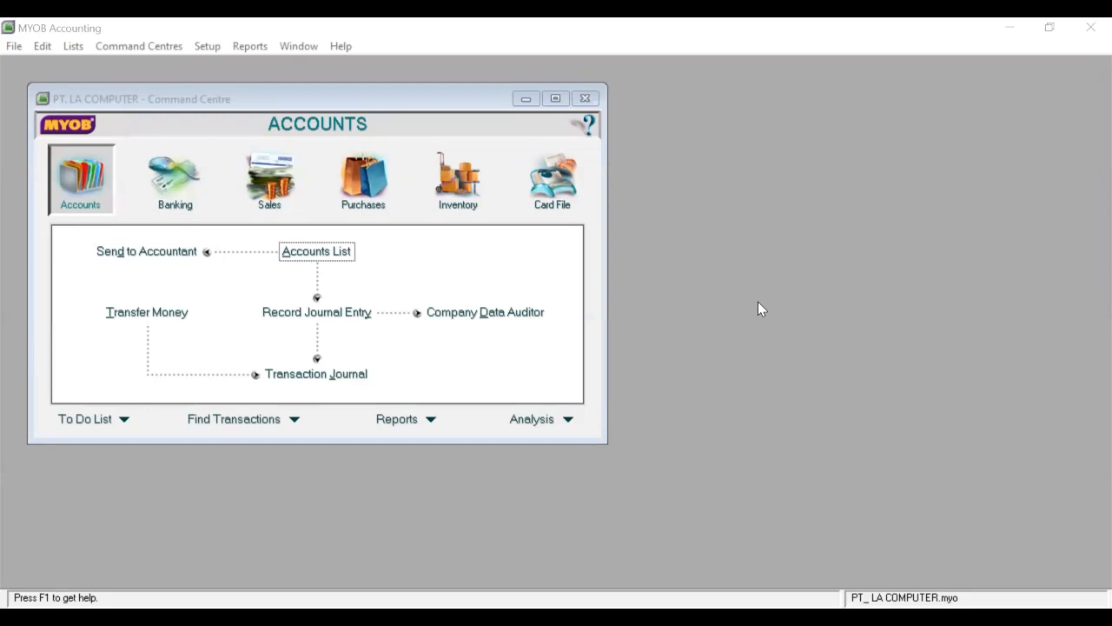
Add a new account record from the Accounts List, then close the list.
click(55, 167)
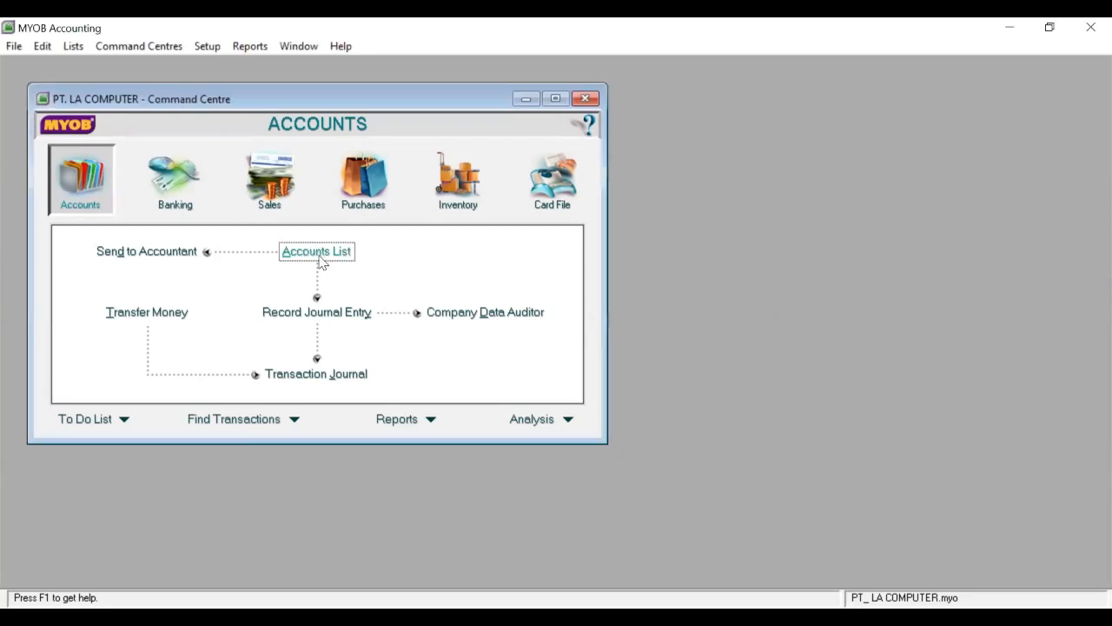
click(318, 254)
click(219, 424)
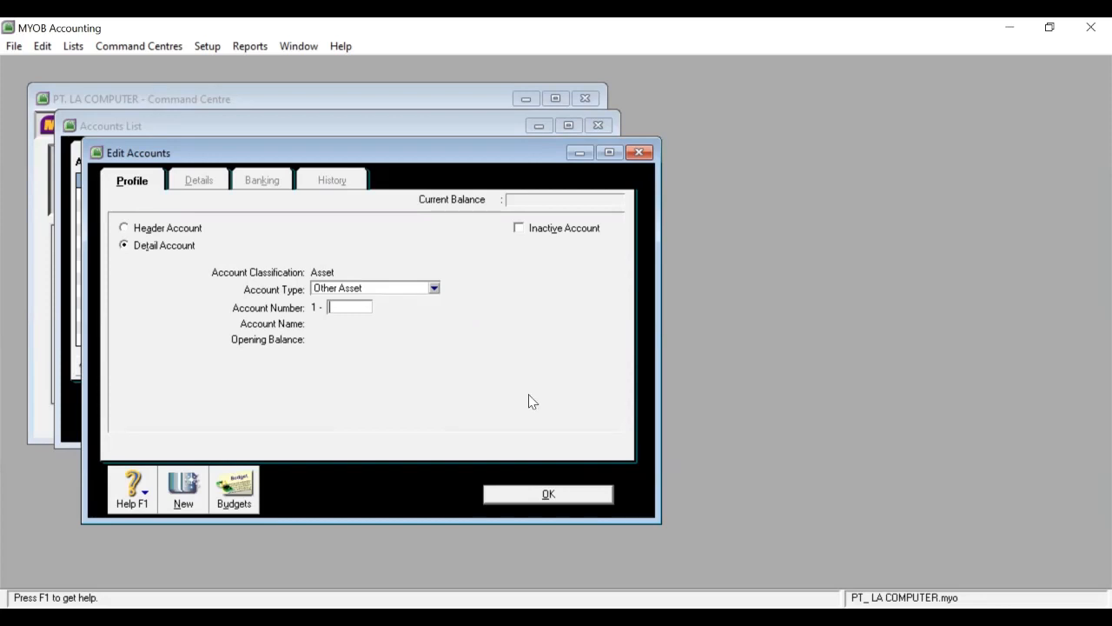
click(539, 495)
click(558, 428)
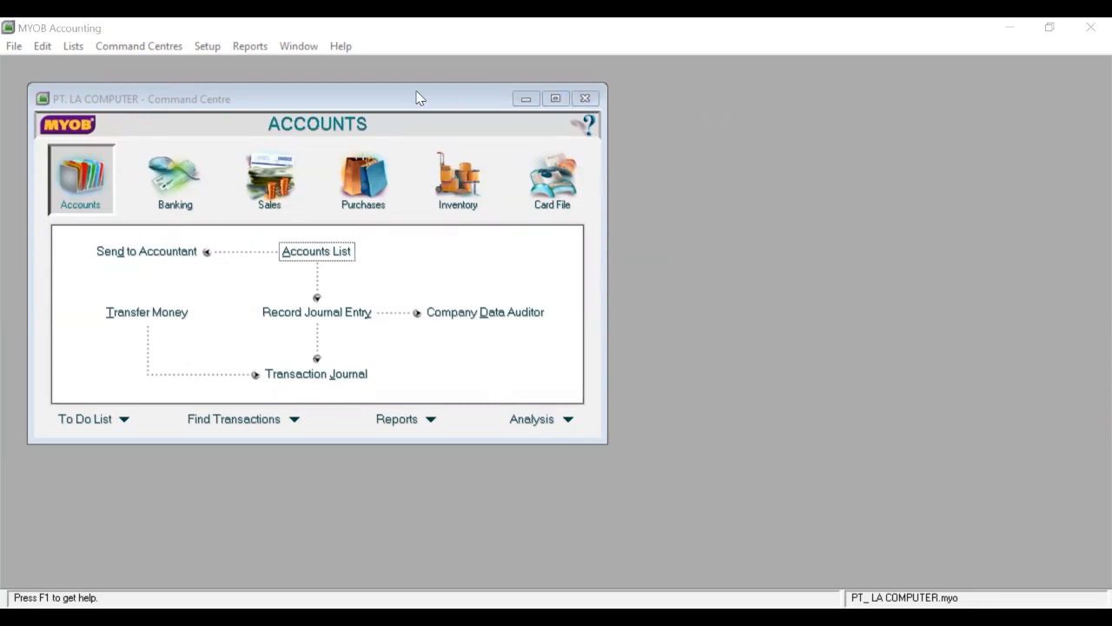
Enter opening balances BANK SENDIRI 237.000.000, KAS KECIL 10.000.000, PIUTANG USAHA 82.500.000, CADANGAN -8.500.000.
click(205, 48)
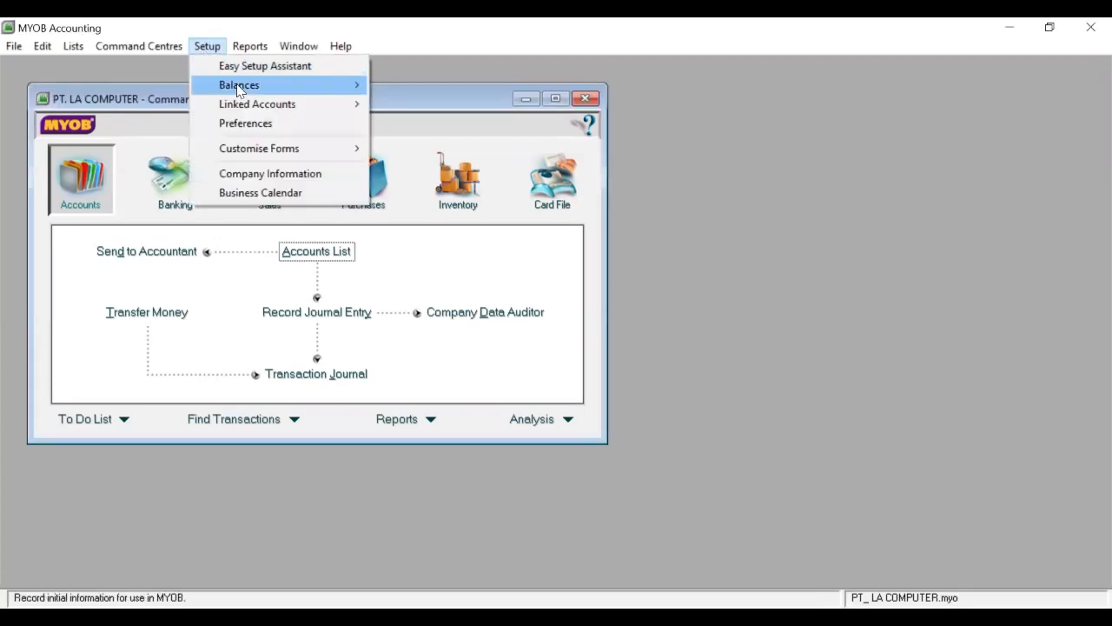
mouse_move(241, 90)
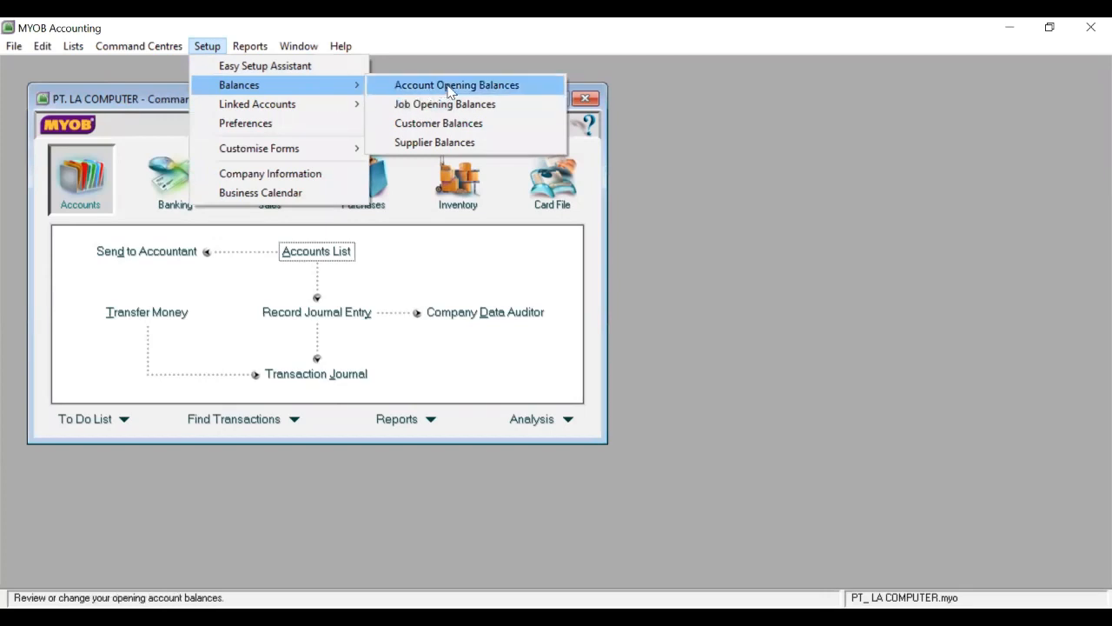
click(450, 88)
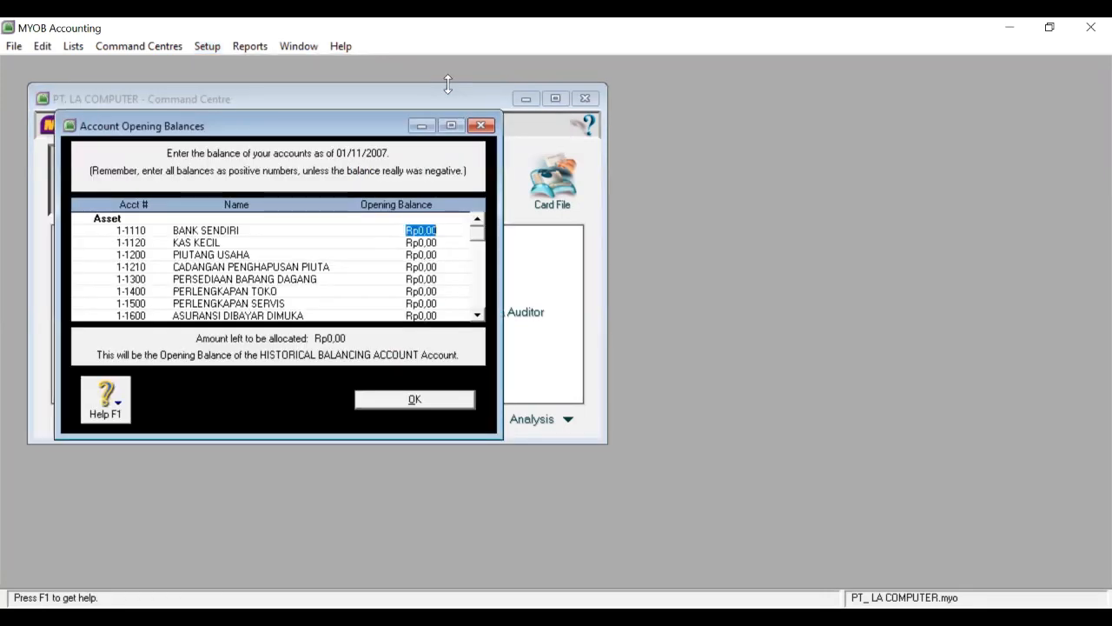
text(23)
text(7.)
text(000.000)
key(Tab)
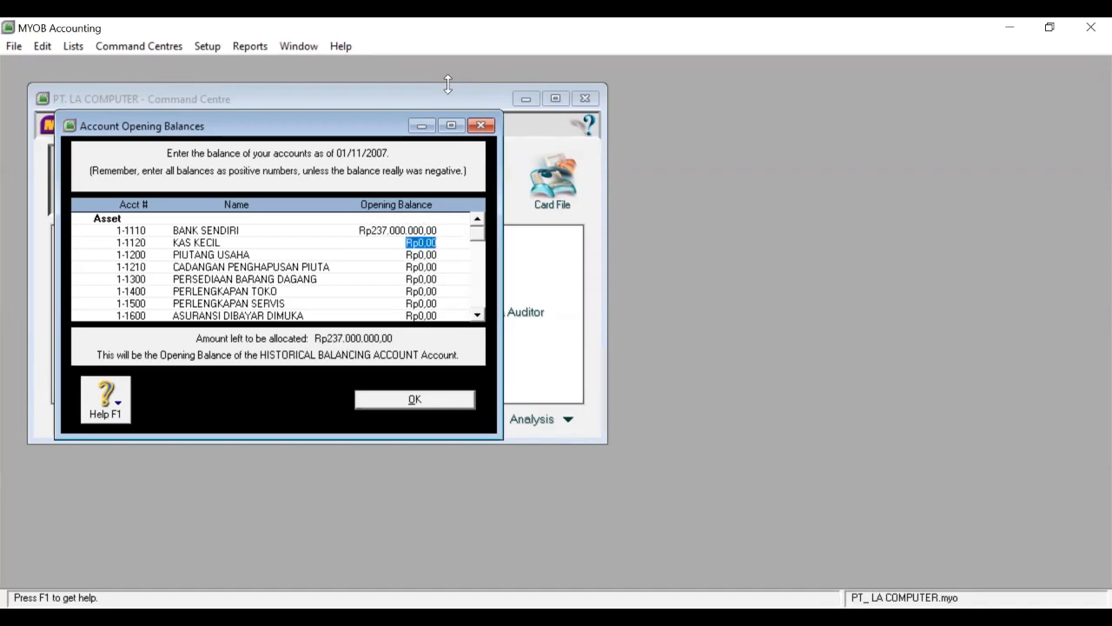
text(10.000.)
text(000)
key(Tab)
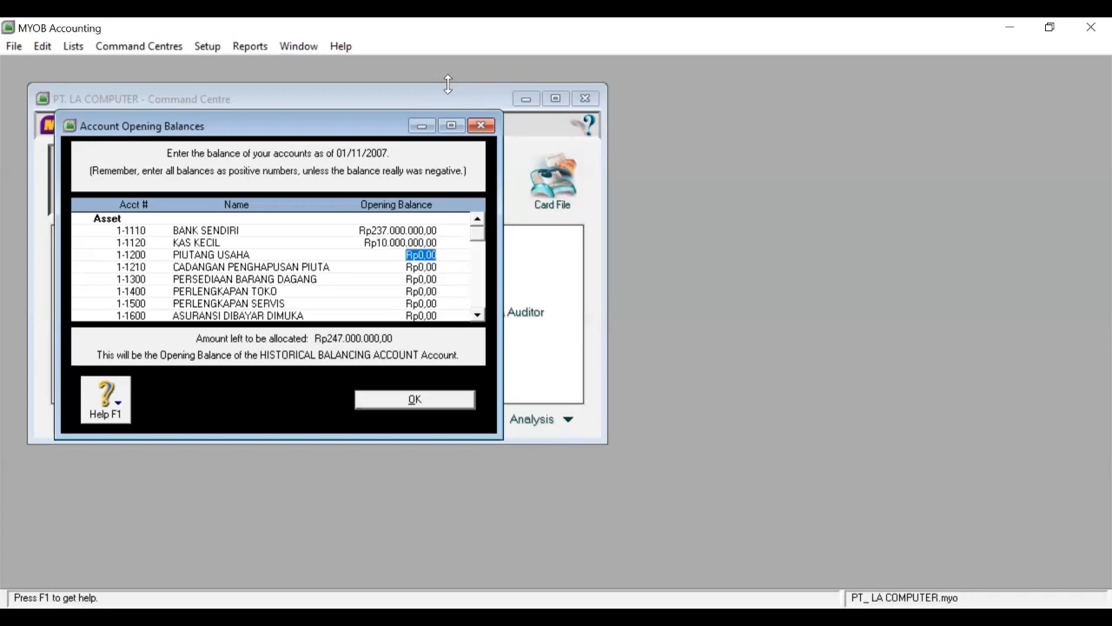
text(82.500.)
text(000)
key(Tab)
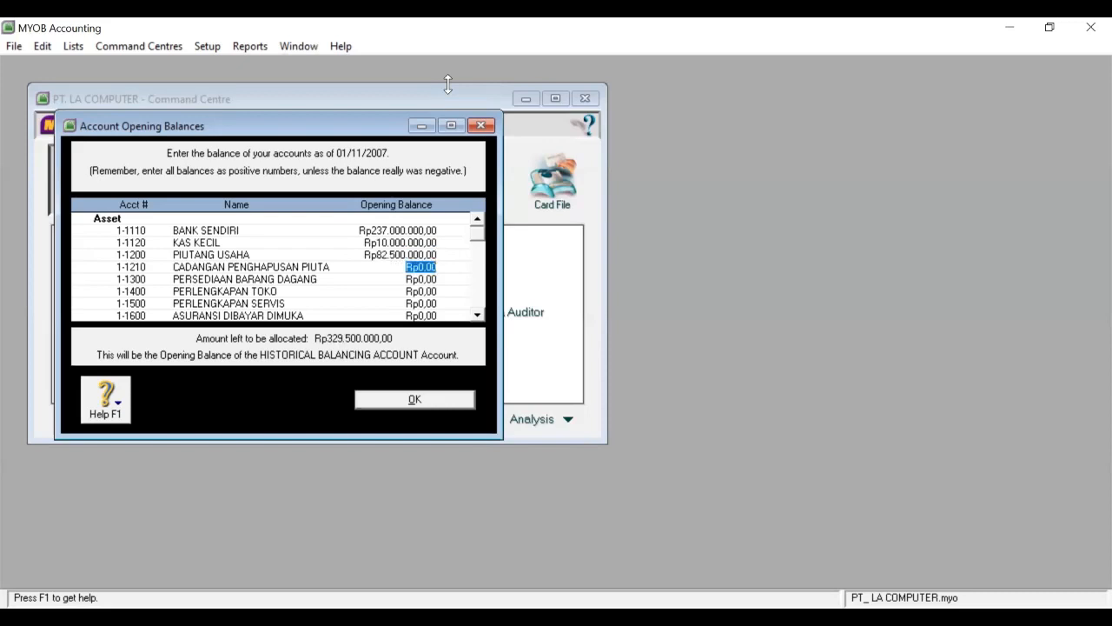
text(-Rp8.500.)
text(000)
key(Tab)
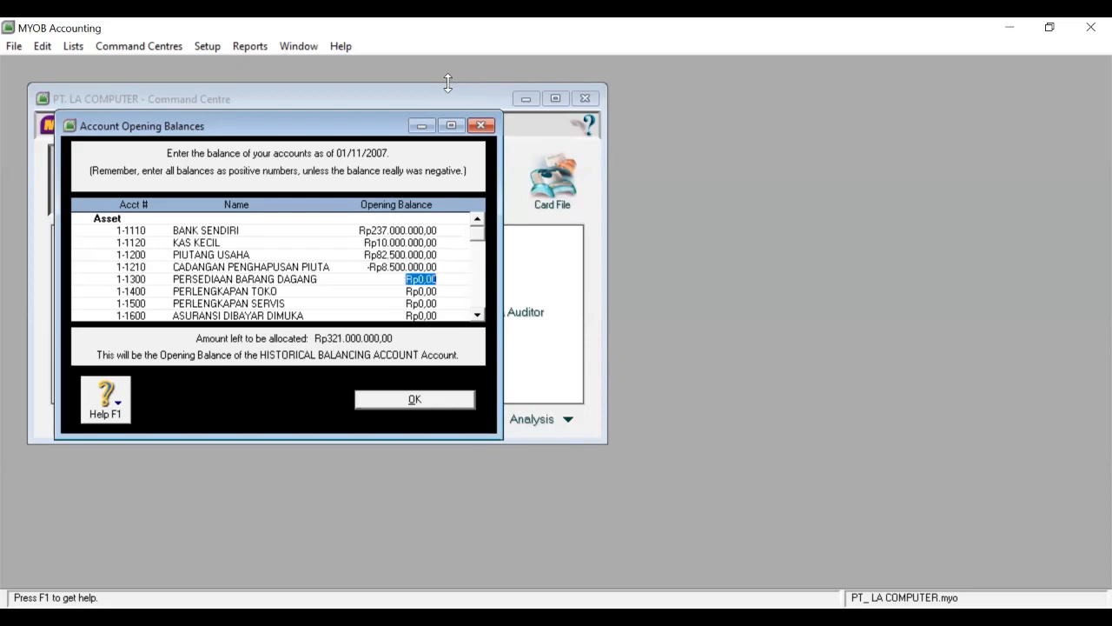
Enter PERSEDIAAN 520.000.000, PERLENGKAPAN TOKO 6.500.000, PERLENGKAPAN SERVIS, ASURANSI 1.200.000, SEWA 24.000.000.
text(520.000.000)
key(Tab)
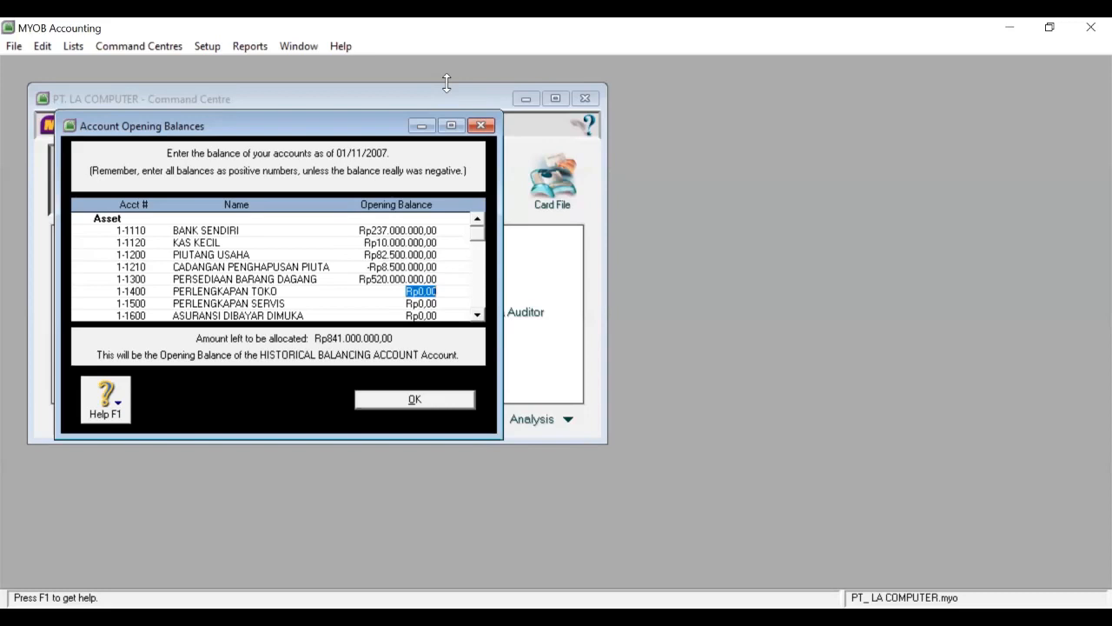
text(6500000)
key(Tab)
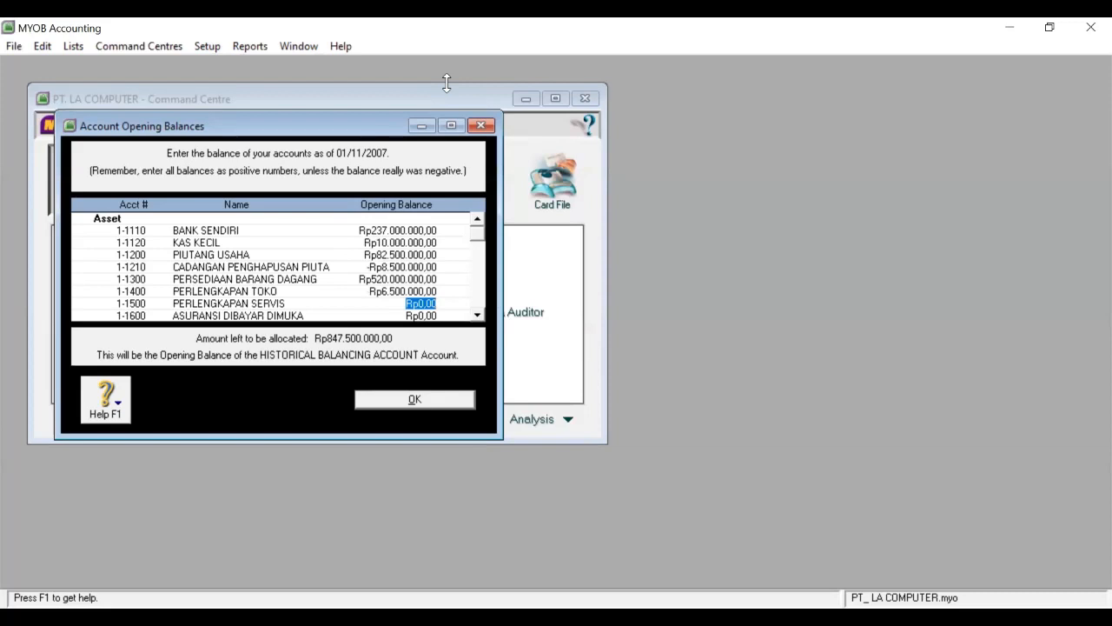
text(20000)
key(BackSpace)
key(BackSpace)
key(BackSpace)
text(000.000)
key(Tab)
text(1200000)
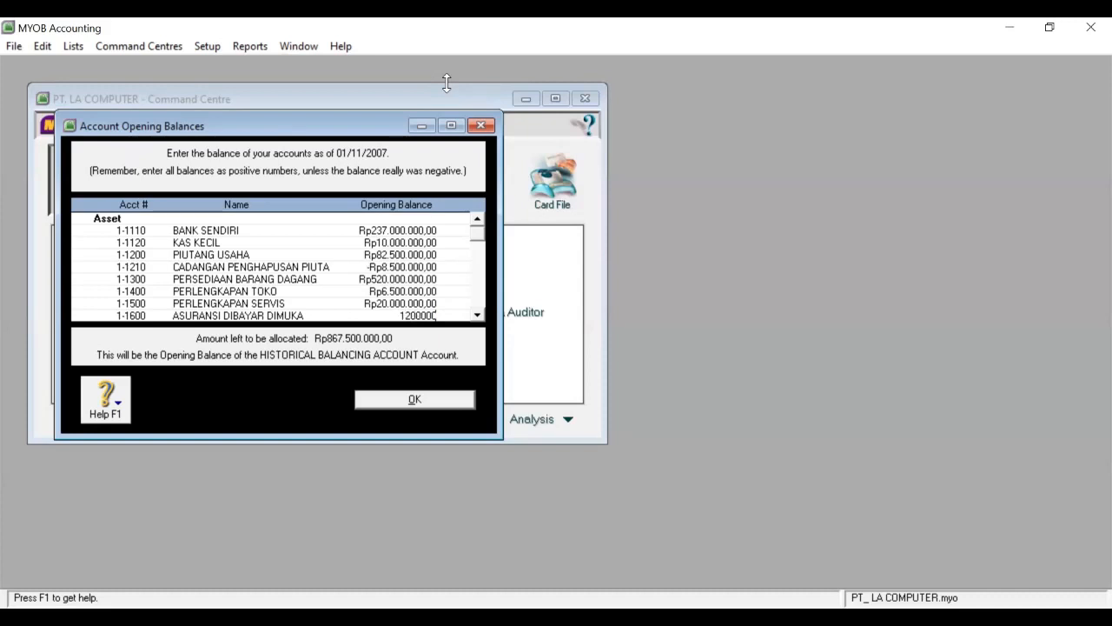
key(Tab)
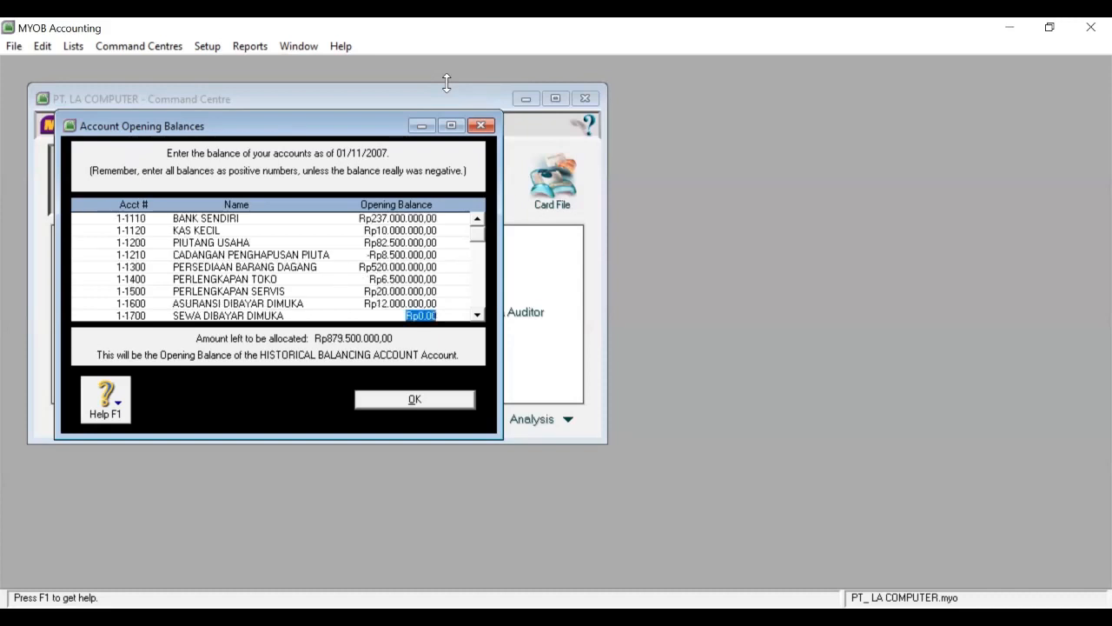
text(24.000.000)
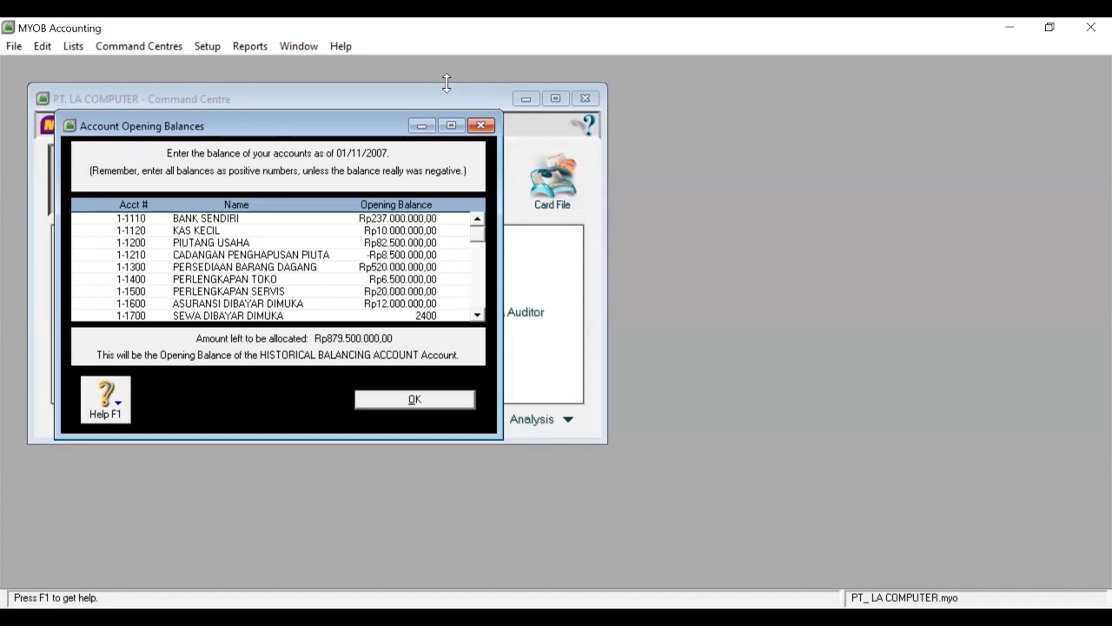
key(Tab)
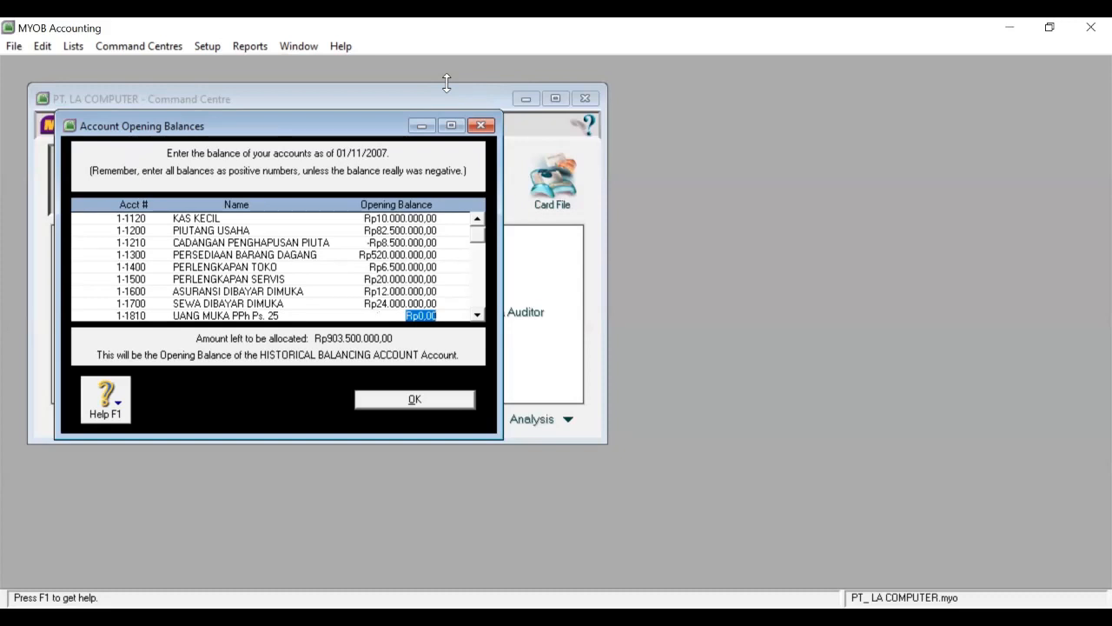
Enter 35.000.000 in the next asset row, INVESTASI SAHAM 112.000.000, and equipment cost 6.000.000.
text(35000000)
scroll(393, 276, down, 2)
click(394, 276)
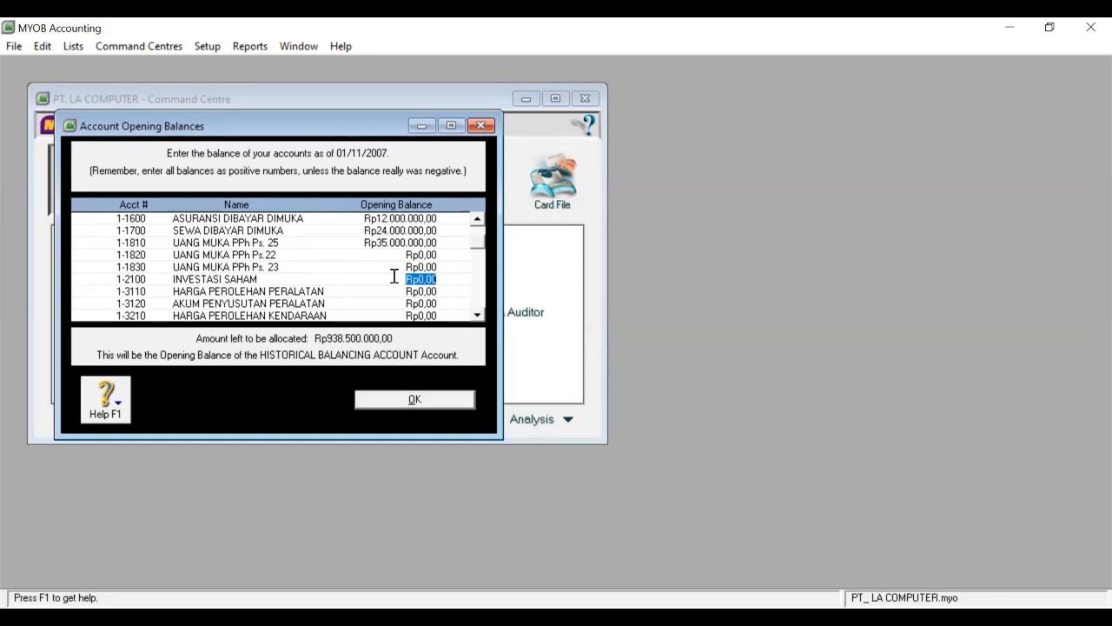
text(112.000.)
text(000000)
key(Tab)
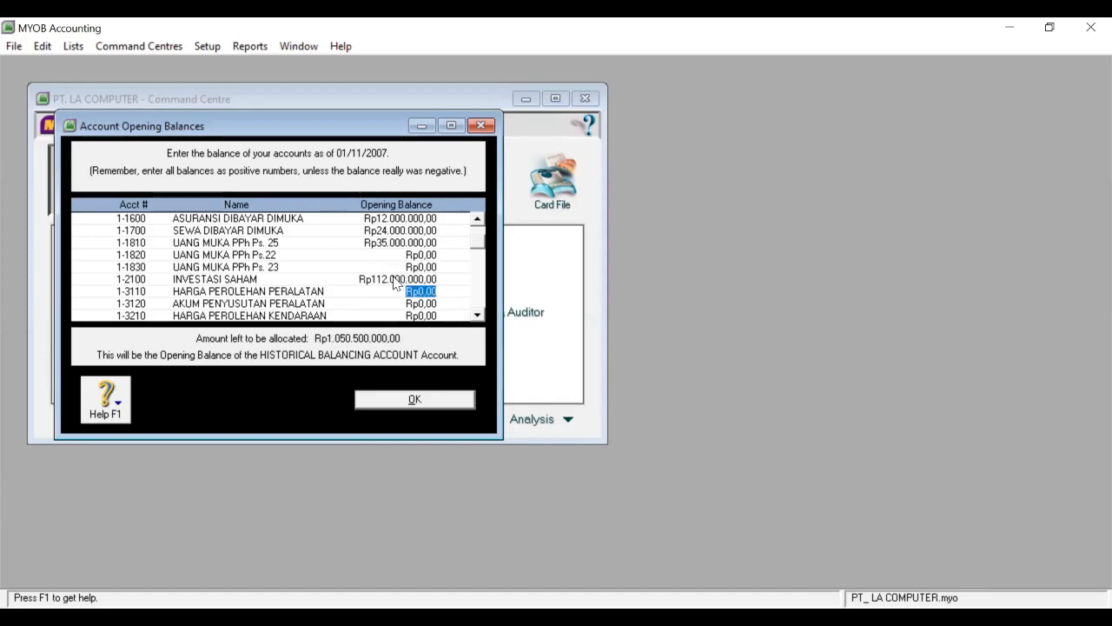
text(6000)
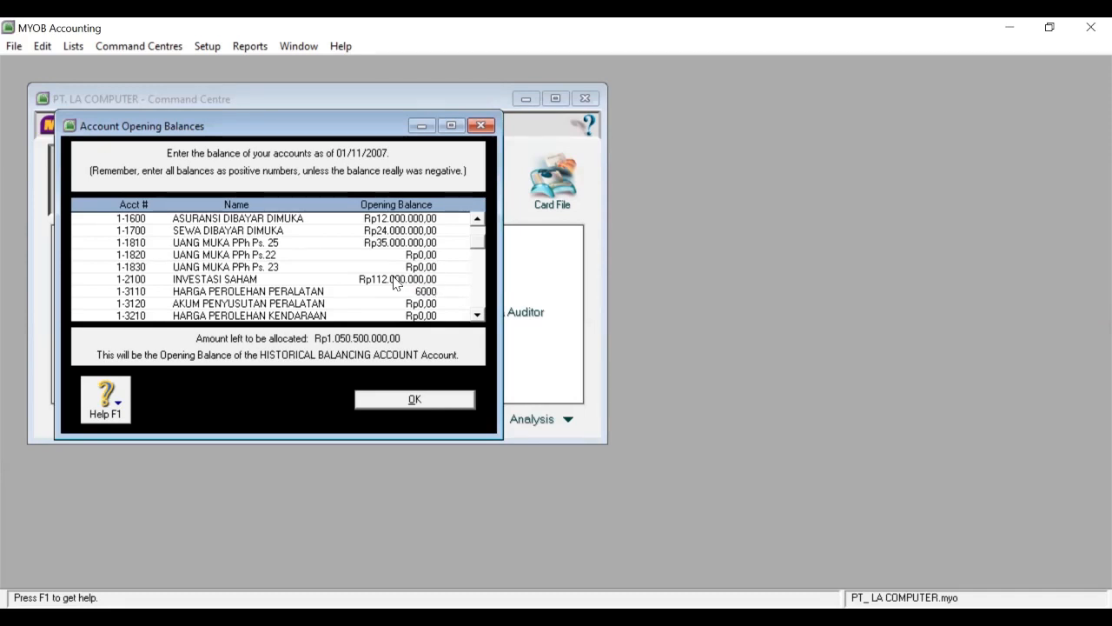
text(000)
key(Tab)
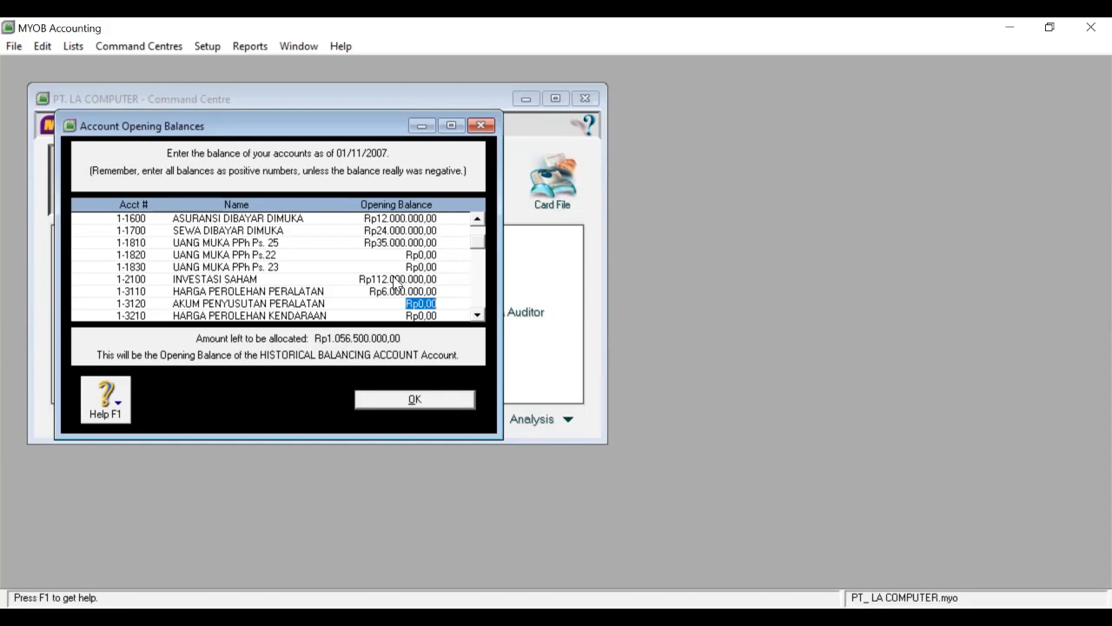
Correct equipment cost to 60.000.000; enter depreciation -19.200.000, vehicles 140.000.000, vehicle depreciation 48.750.000.
click(405, 291)
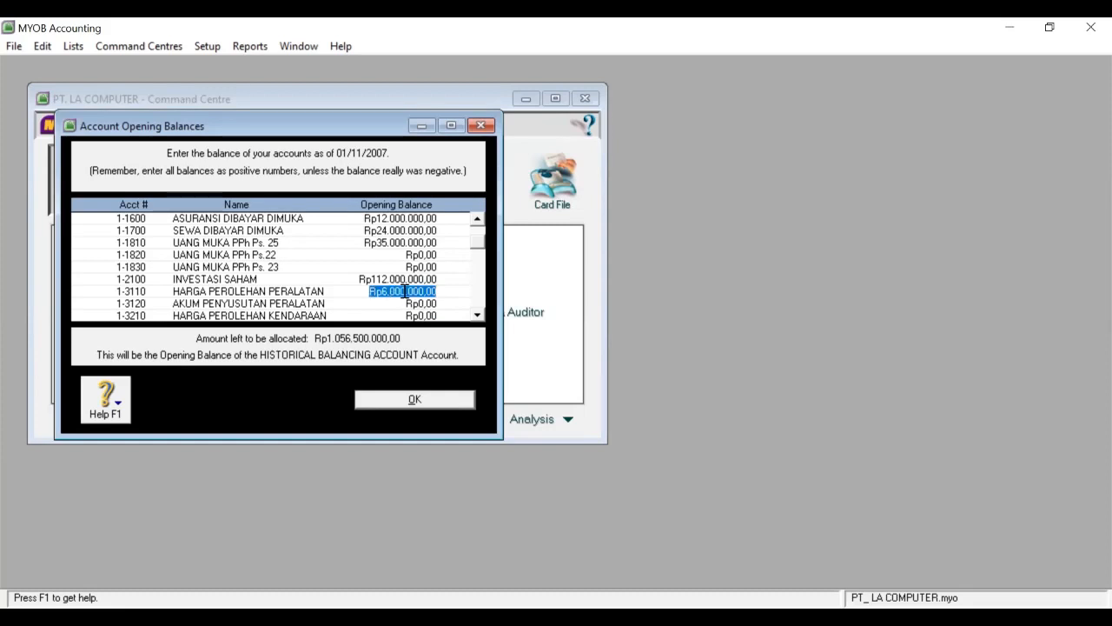
text(600)
key(BackSpace)
text(0)
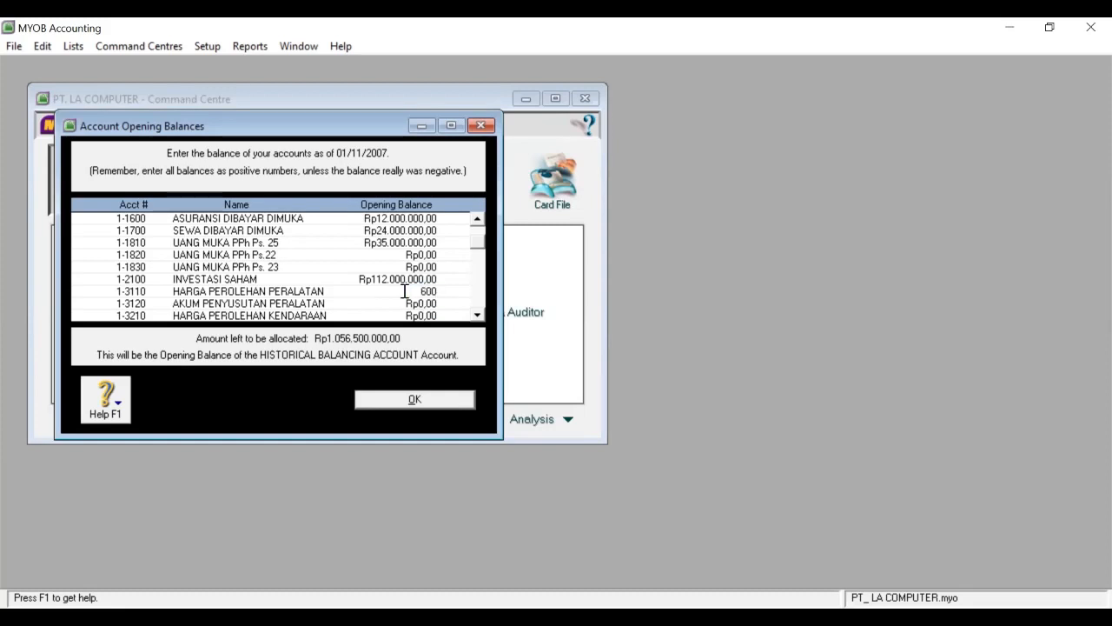
text(00.000)
key(Tab)
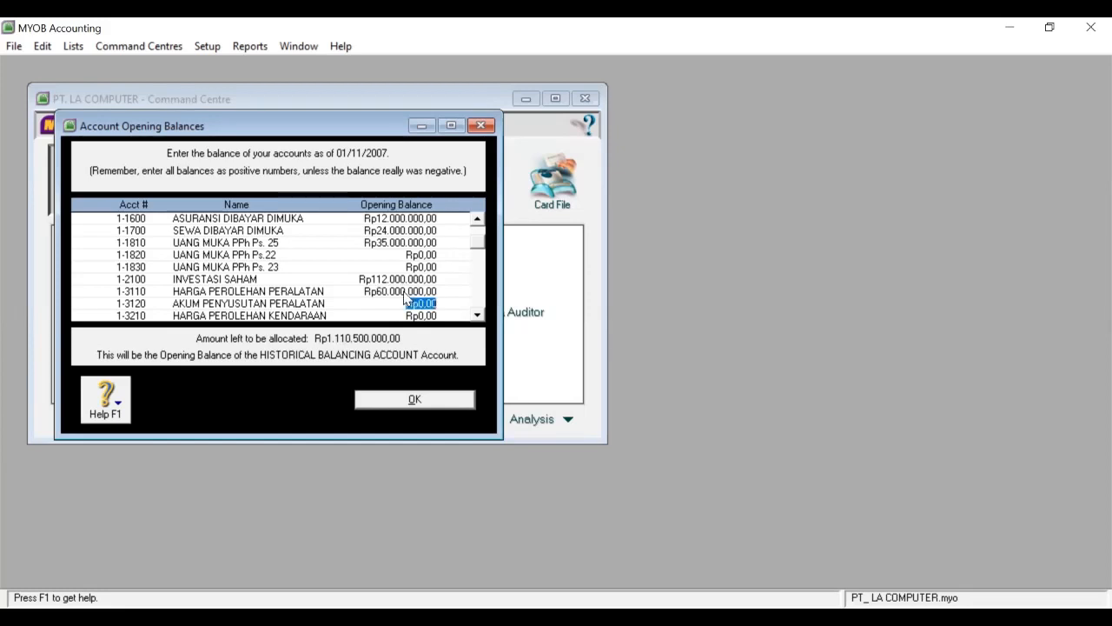
text(-19200000)
key(Tab)
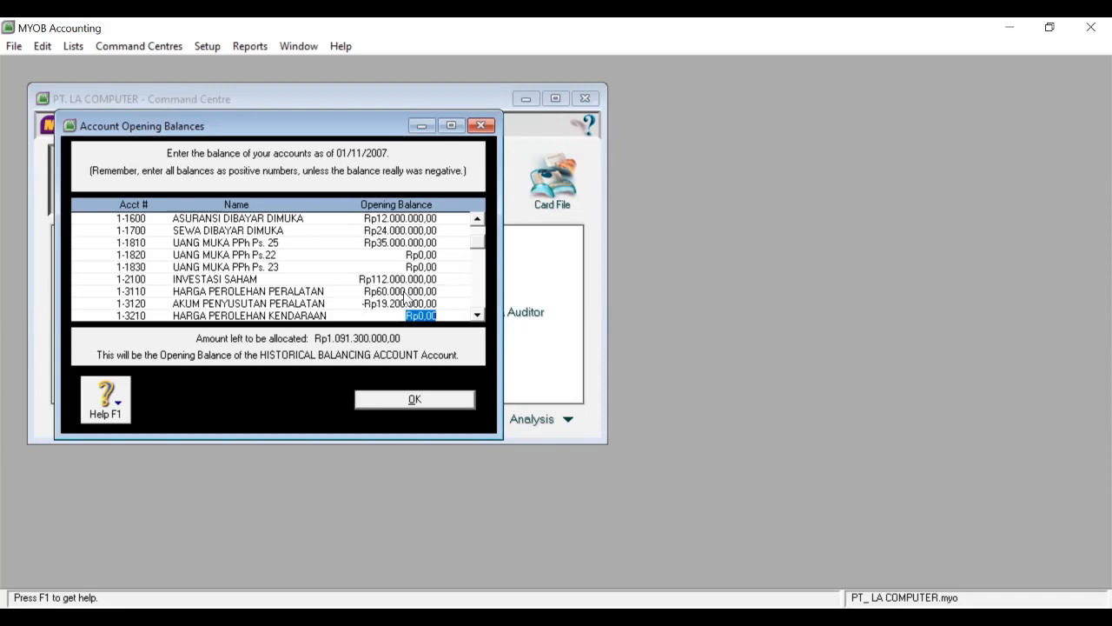
text(1)
text(40.)
text(000.000)
key(Tab)
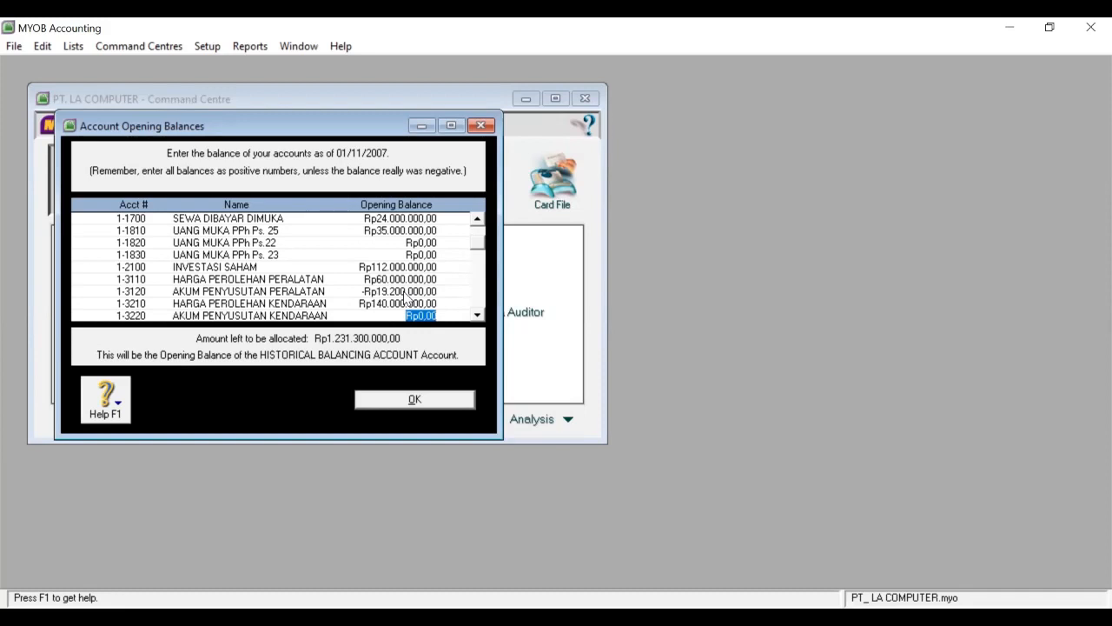
text(4)
text(8750)
text(000)
key(Tab)
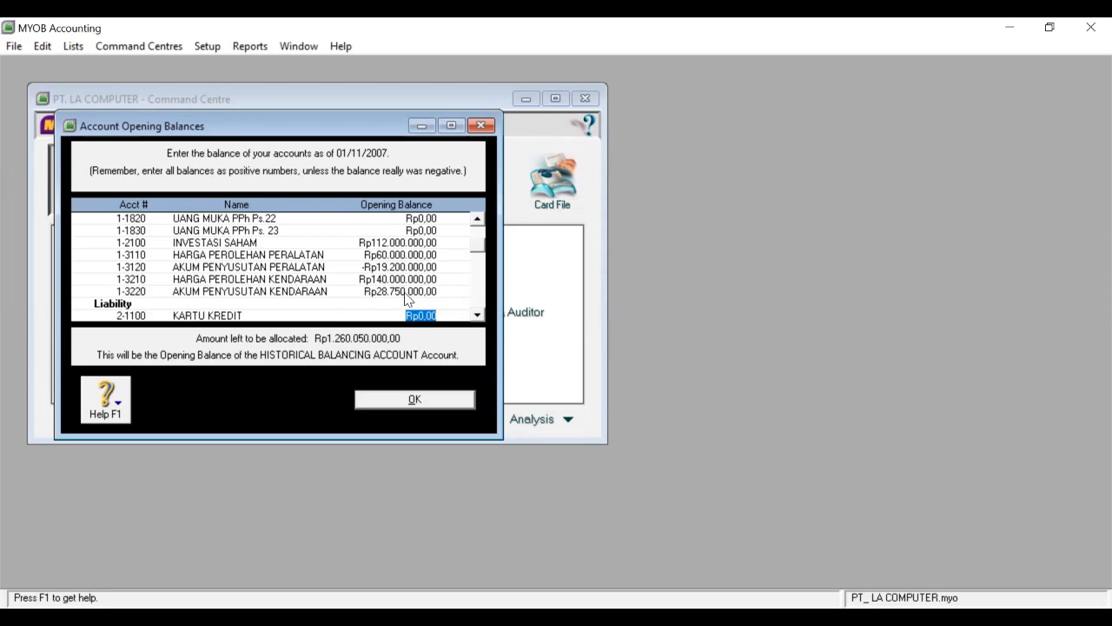
Enter KARTU KREDIT 4.100.000, UTANG USAHA 68.000.000, PPN KELUARAN 41.800.000, PPN MASUKAN -31.080.000, PINJAMAN BANK 300.000.000.
text(4100)
text(000)
key(Tab)
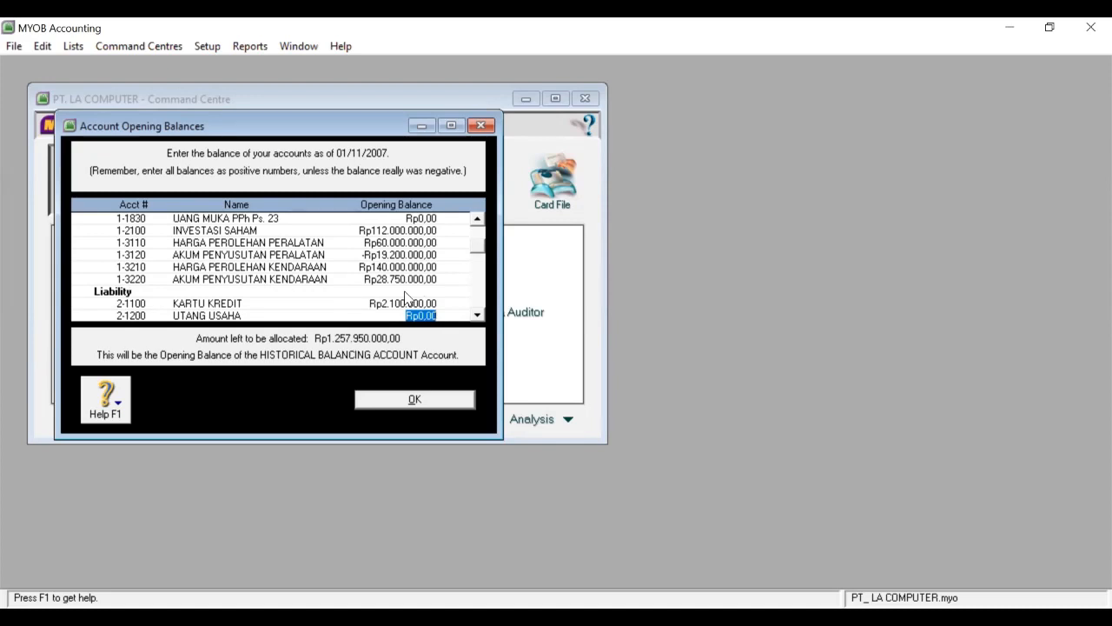
text(680000000)
key(Tab)
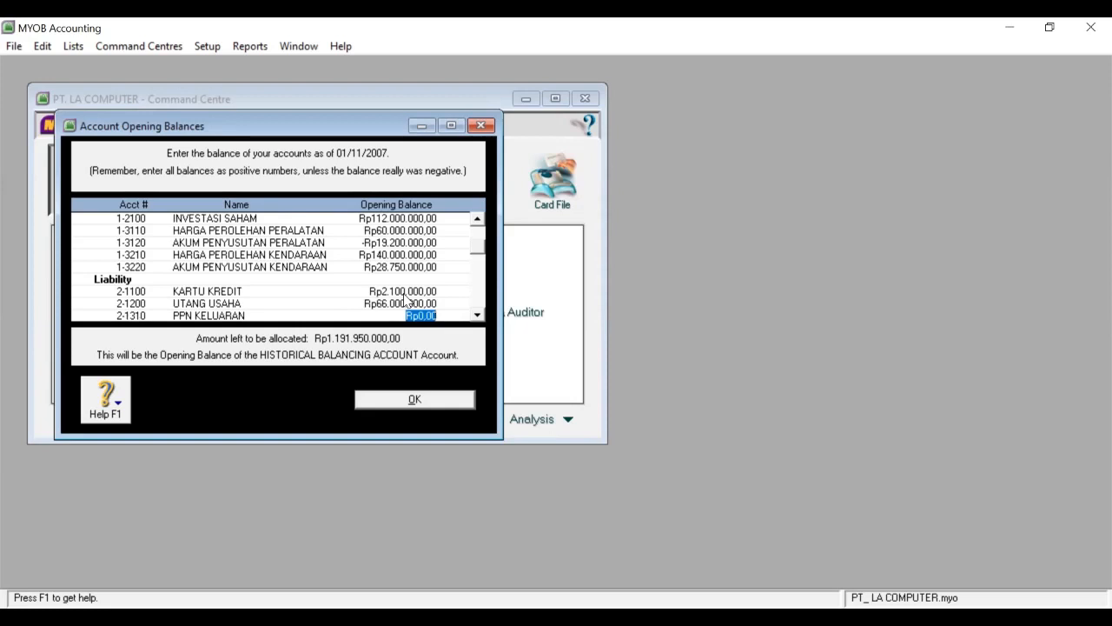
text(41.)
text(800.)
text(000)
key(Tab)
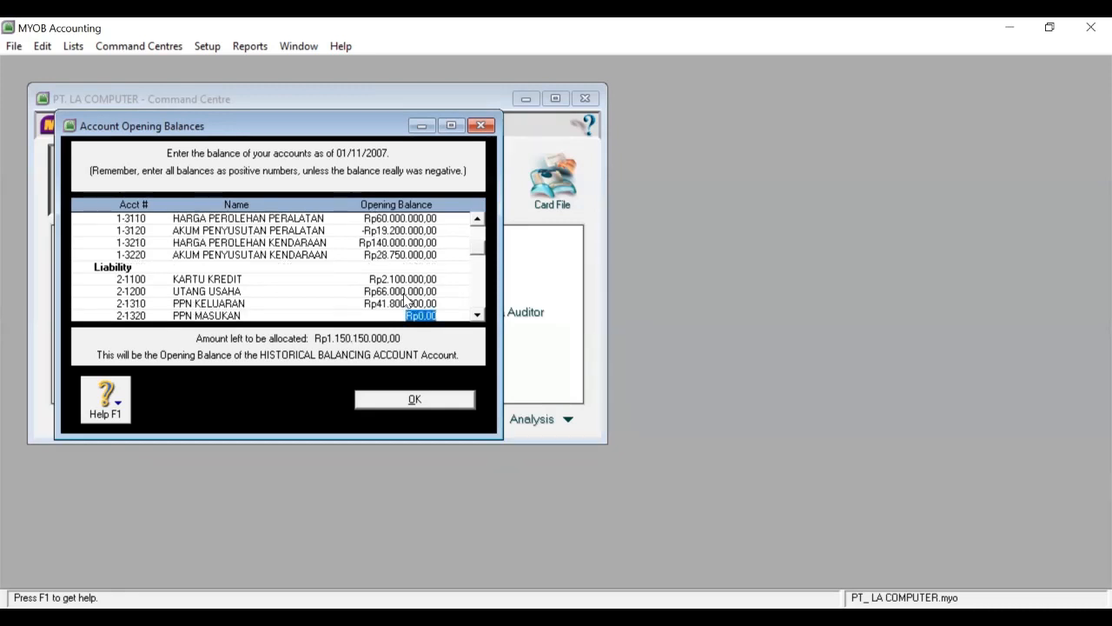
text(-Rp3)
text(1.080.00)
text(0)
key(Tab)
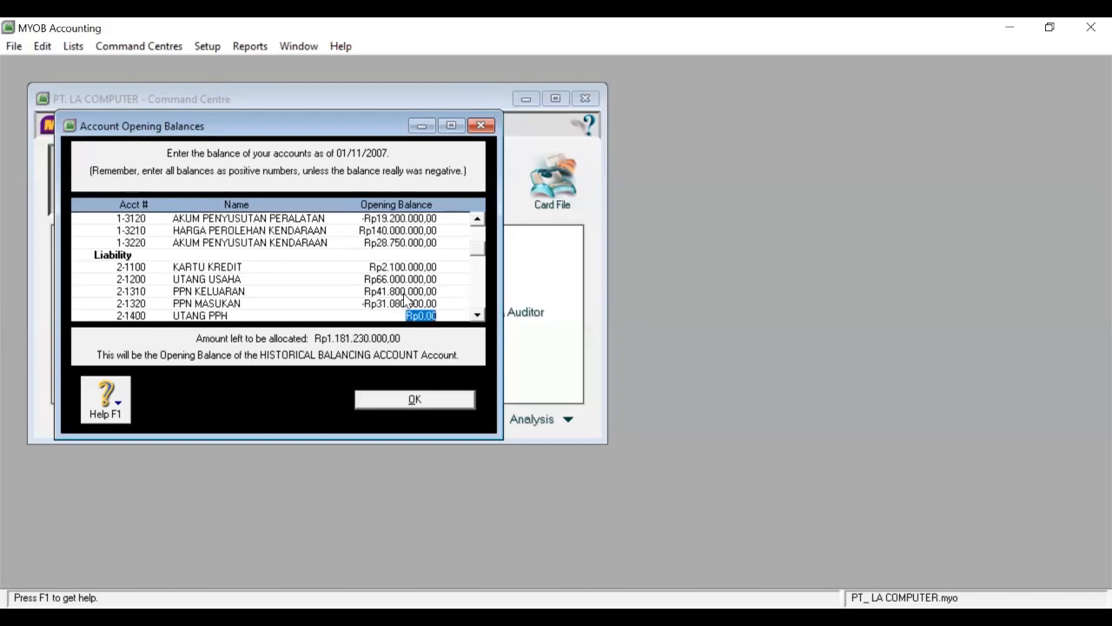
key(Tab)
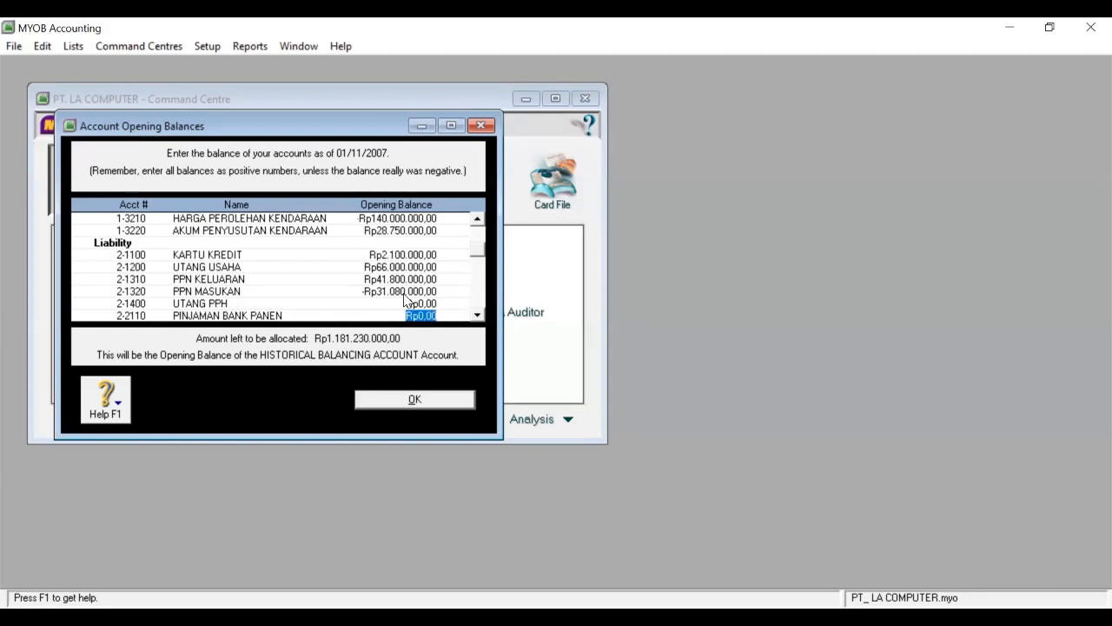
text(300.000.)
text(000)
key(Tab)
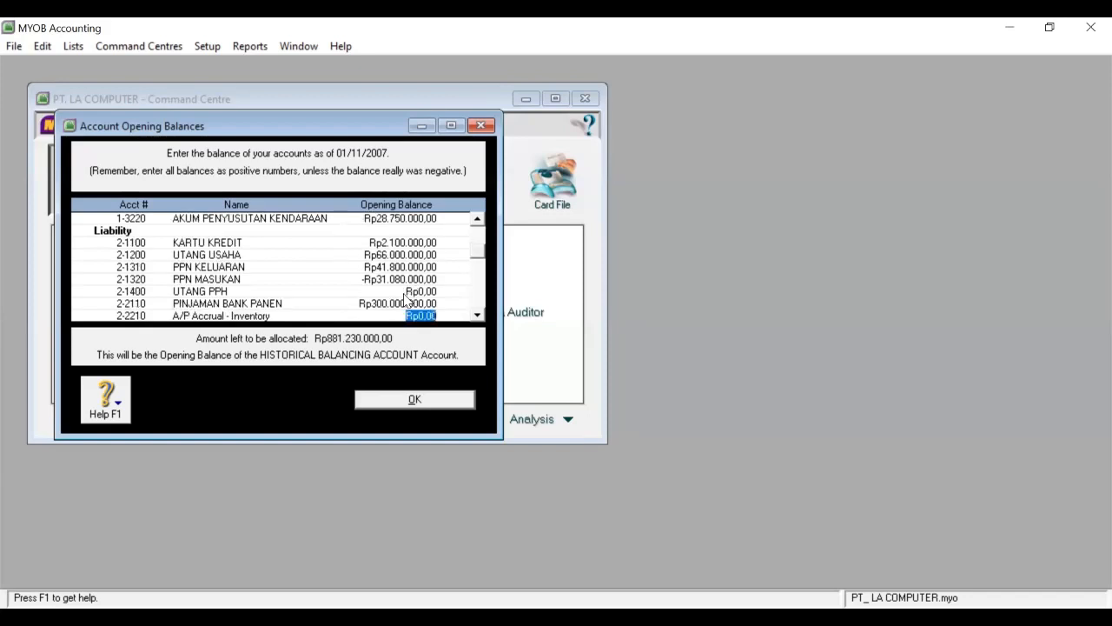
key(Tab)
key(Tab)
key(Tab)
key(Tab)
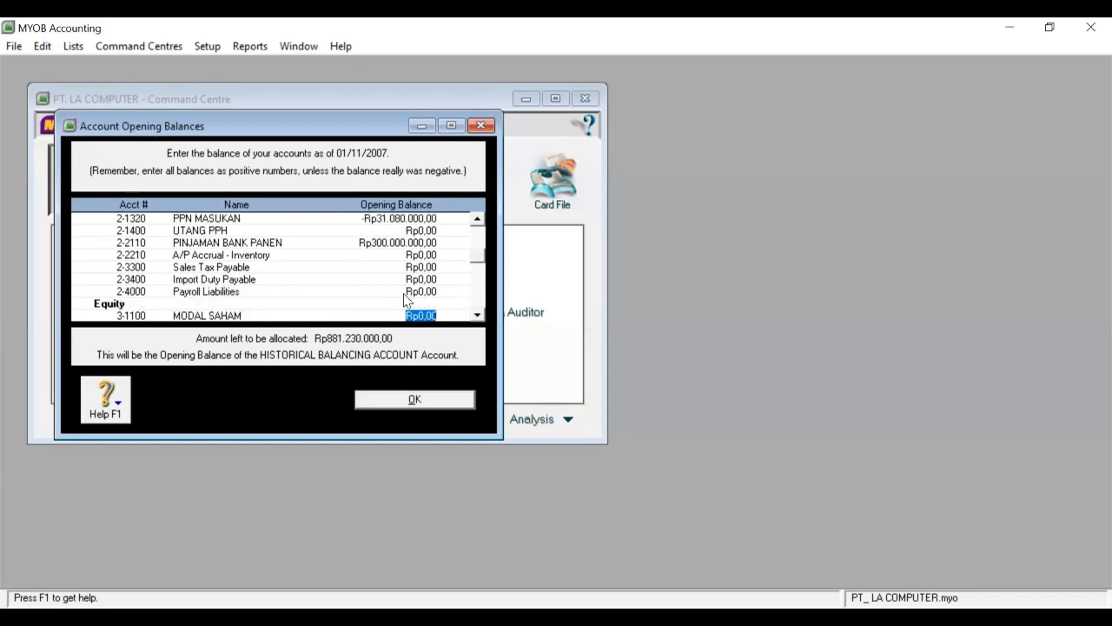
Enter equity balances MODAL SAHAM 500.000.000, DIVIDEN -52.000.000 and LABA DITAHAN 208.275.000.
text(500.000.)
text(000)
key(Tab)
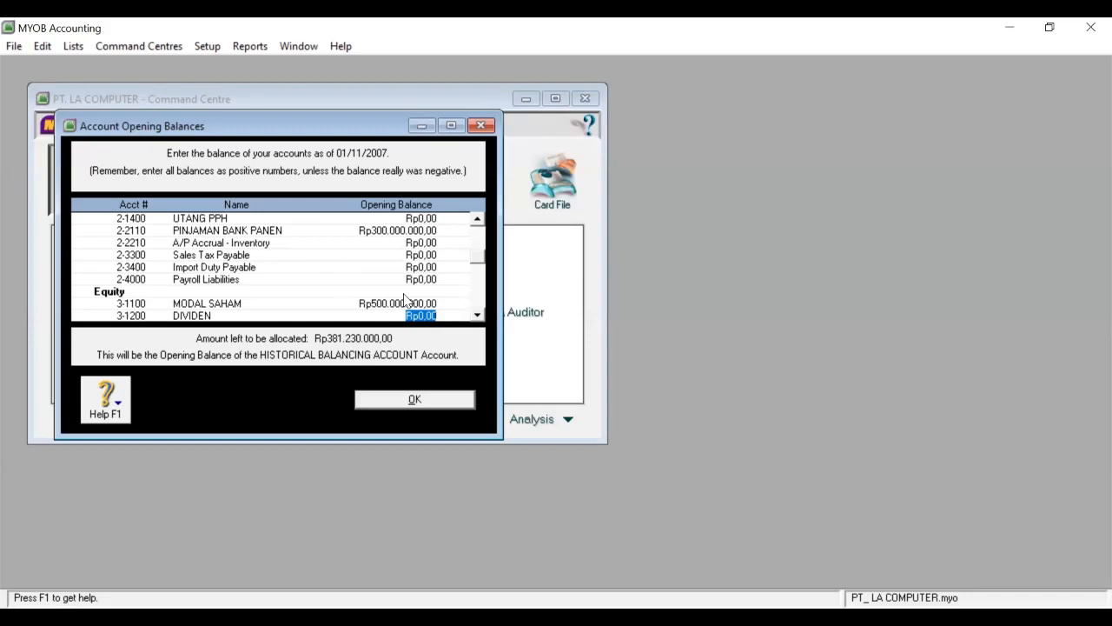
text(-Rp5)
text(2.000.000)
key(Tab)
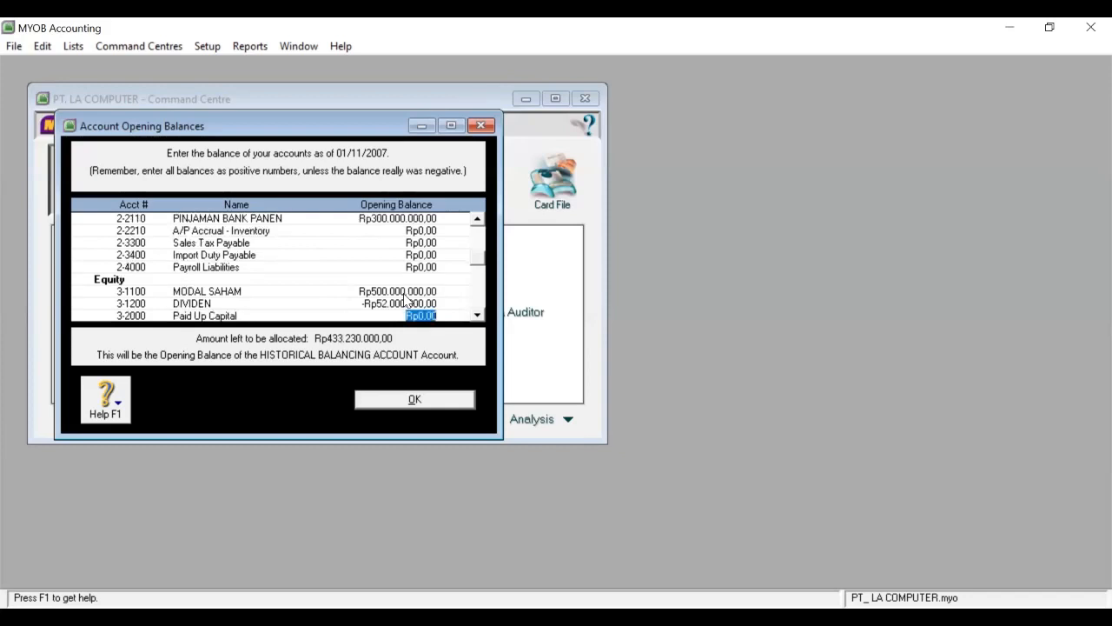
key(Tab)
key(Tab)
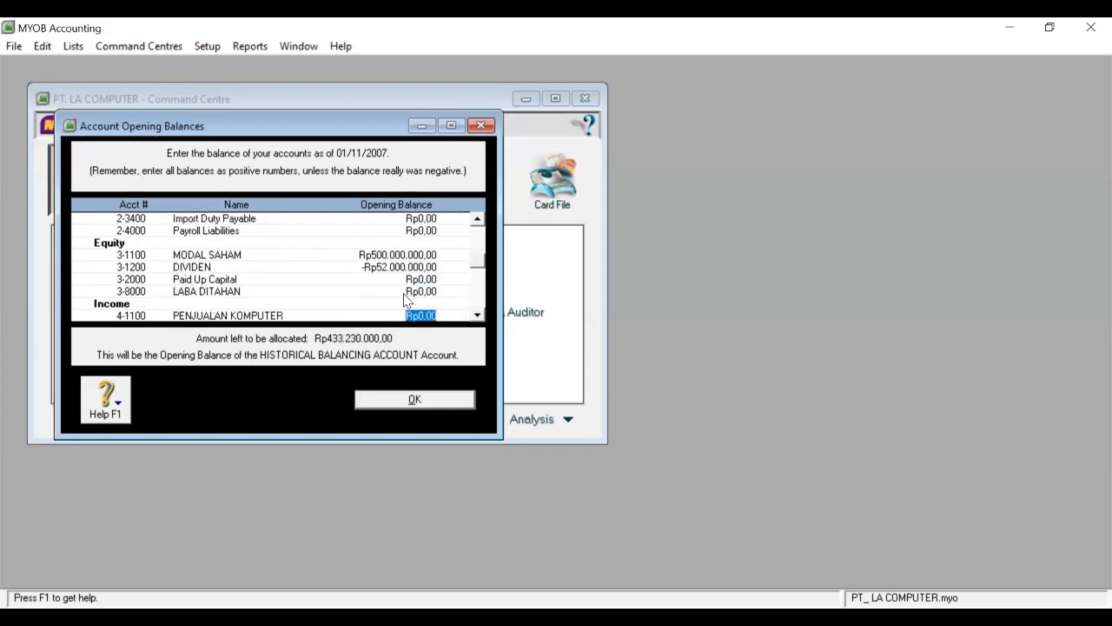
click(404, 293)
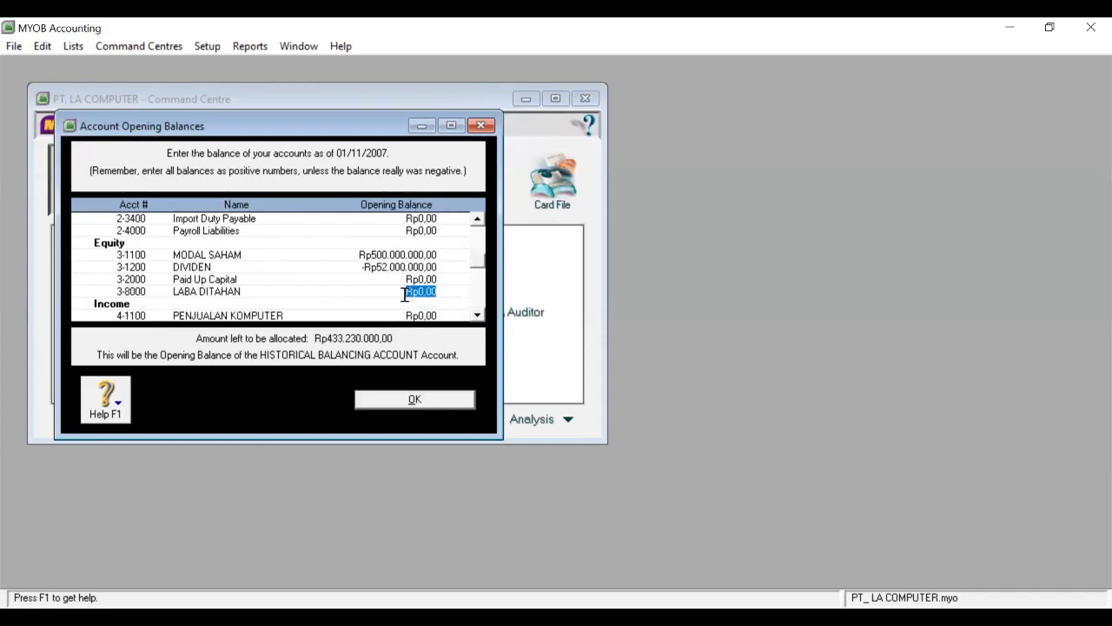
text(208275000)
key(Tab)
Enter income balances PENJUALAN KOMPUTER 736.000.000, POTONGAN PENJUALAN -28.000.000, SERVIS KOMPUTER 115.000.000.
text(736.000.000)
key(Tab)
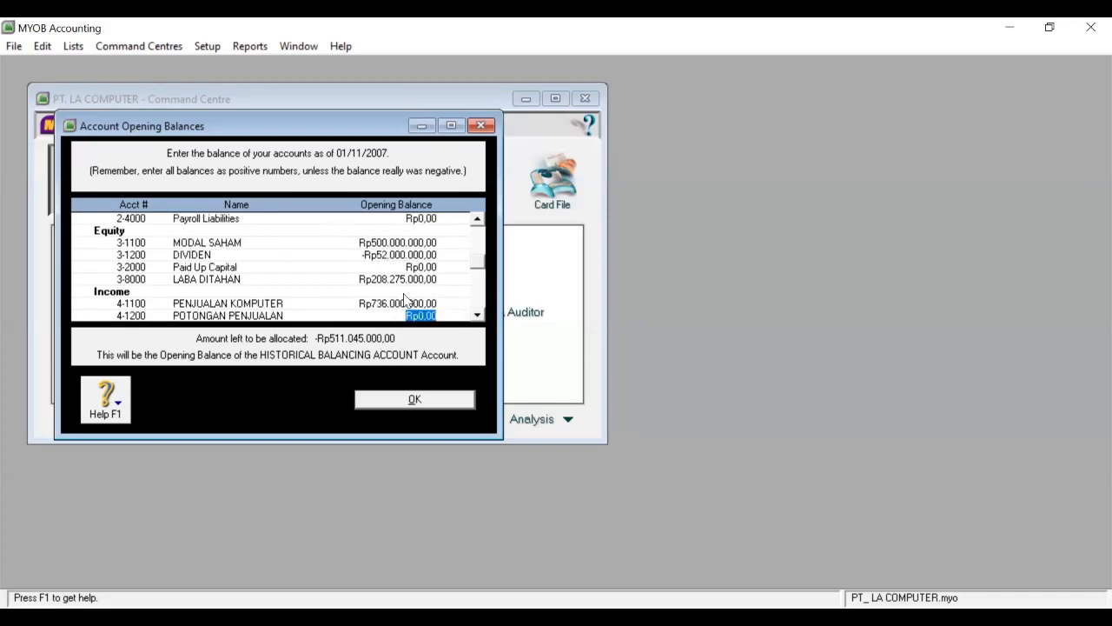
text(-28000000)
key(Tab)
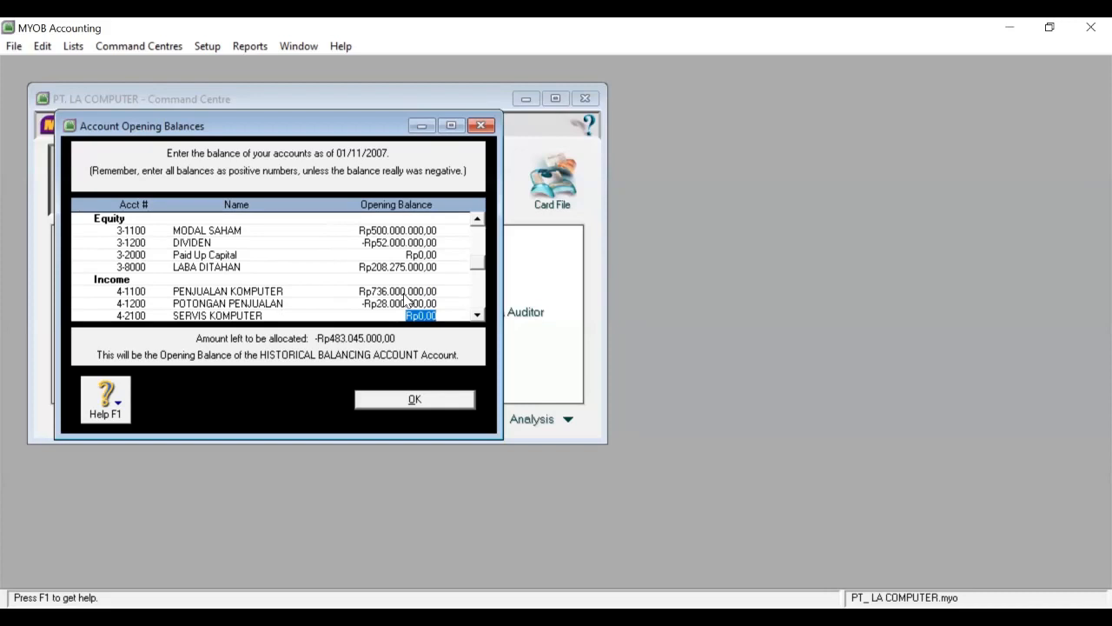
text(11)
text(5.000.0)
text(00)
key(Tab)
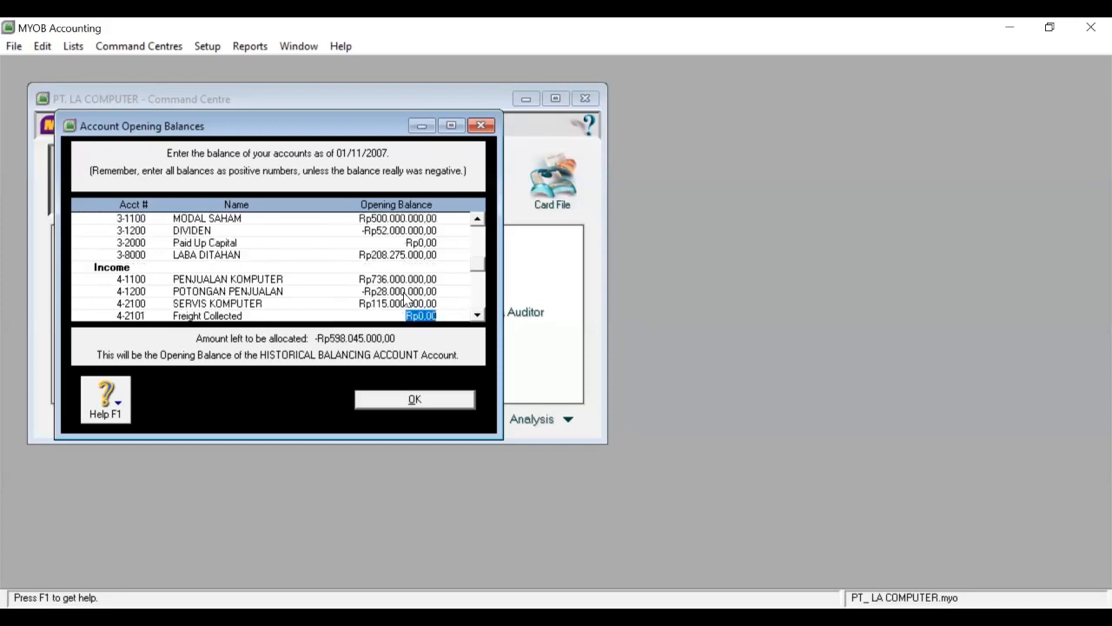
key(Tab)
key(Tab)
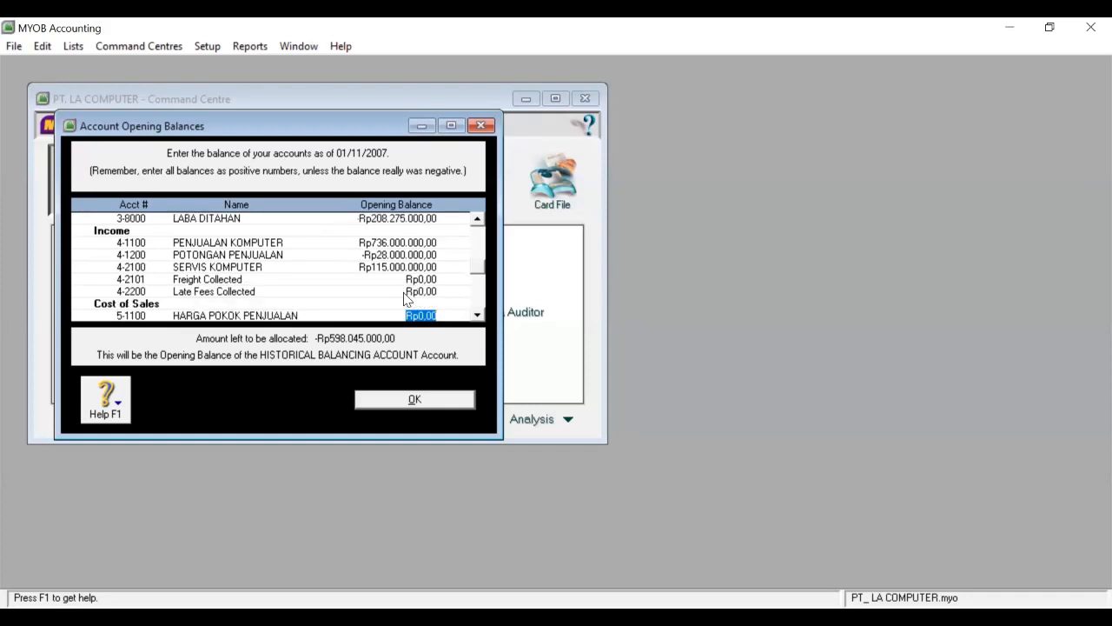
Enter cost of sales HARGA POKOK PENJUALAN 520.000.000, BIAYA ANGKUT 6.000.000, POTONGAN PEMBELIAN 26.100.000.
text(520.000.000)
key(Tab)
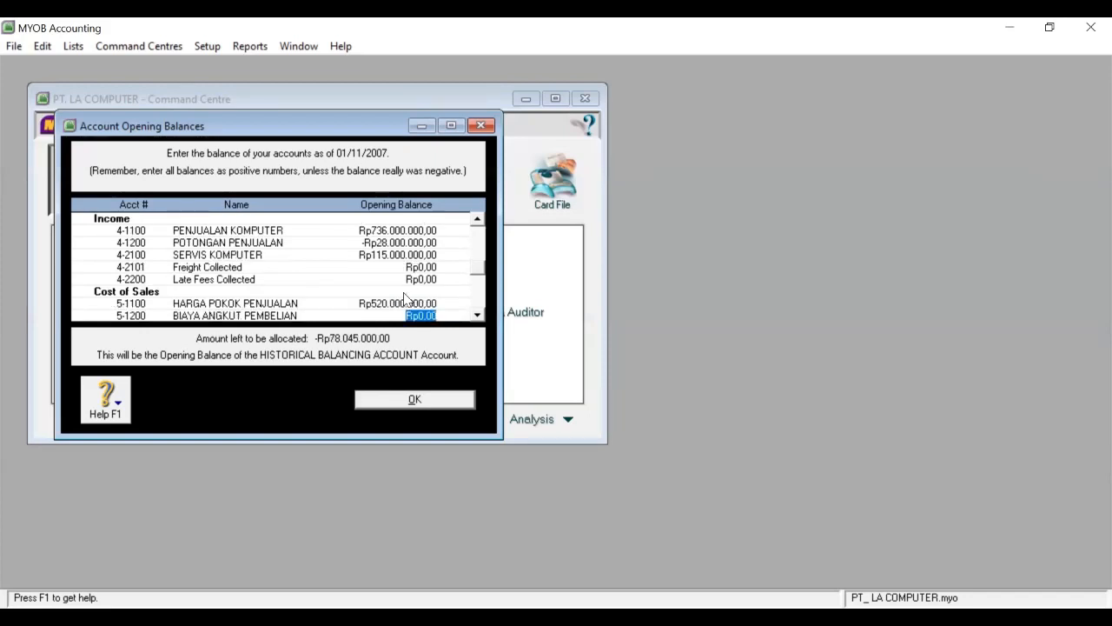
text(6.000.0)
text(0)
text(0)
key(Tab)
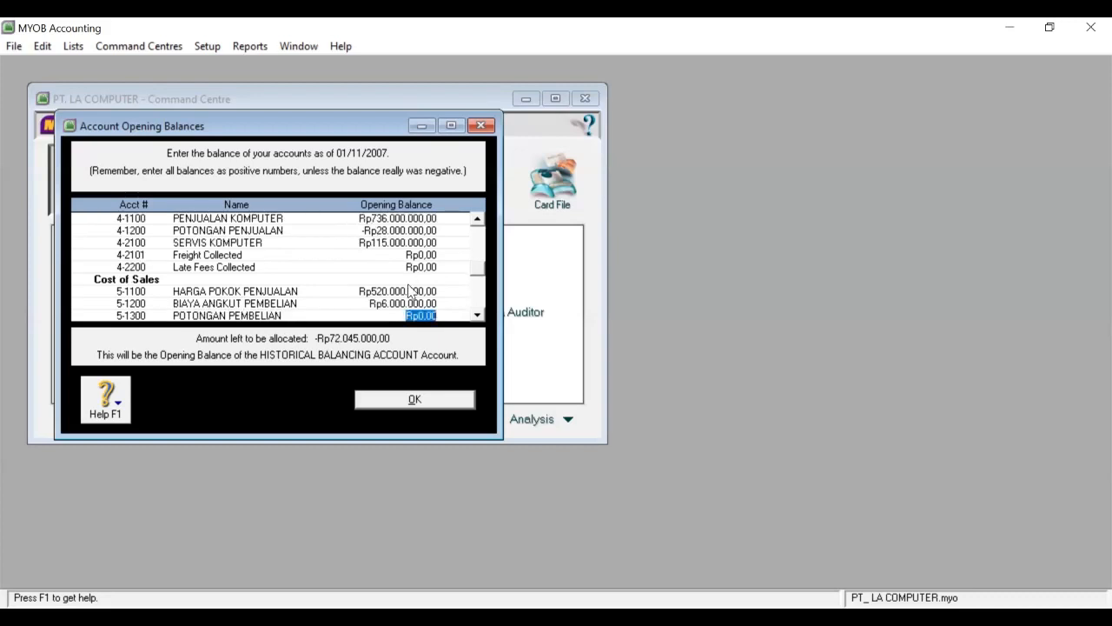
text(26.100.)
text(000)
key(Tab)
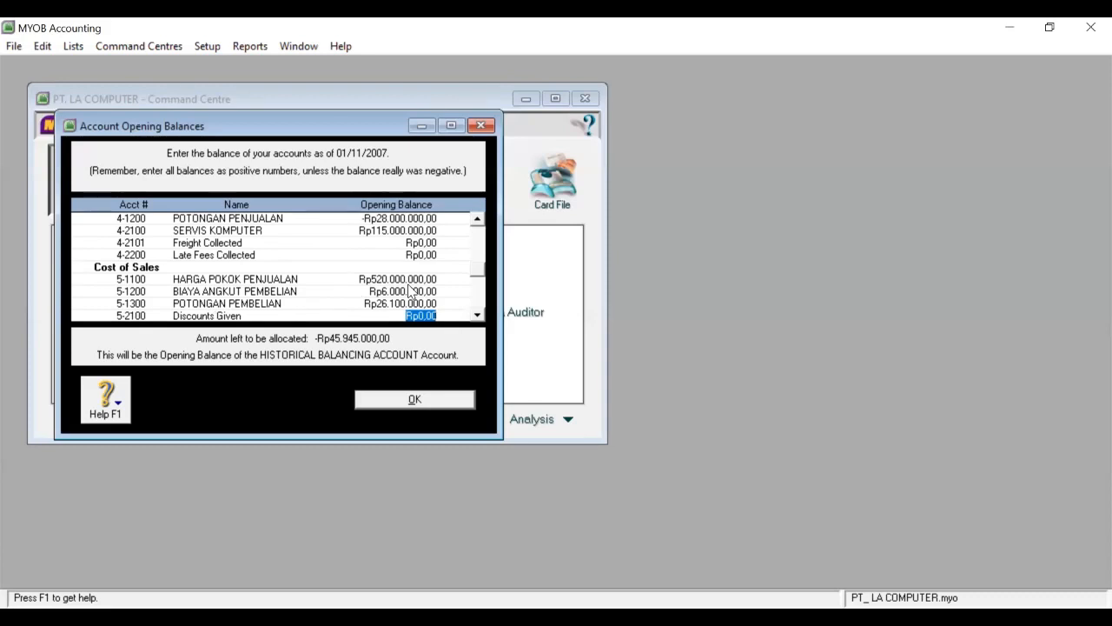
key(Tab)
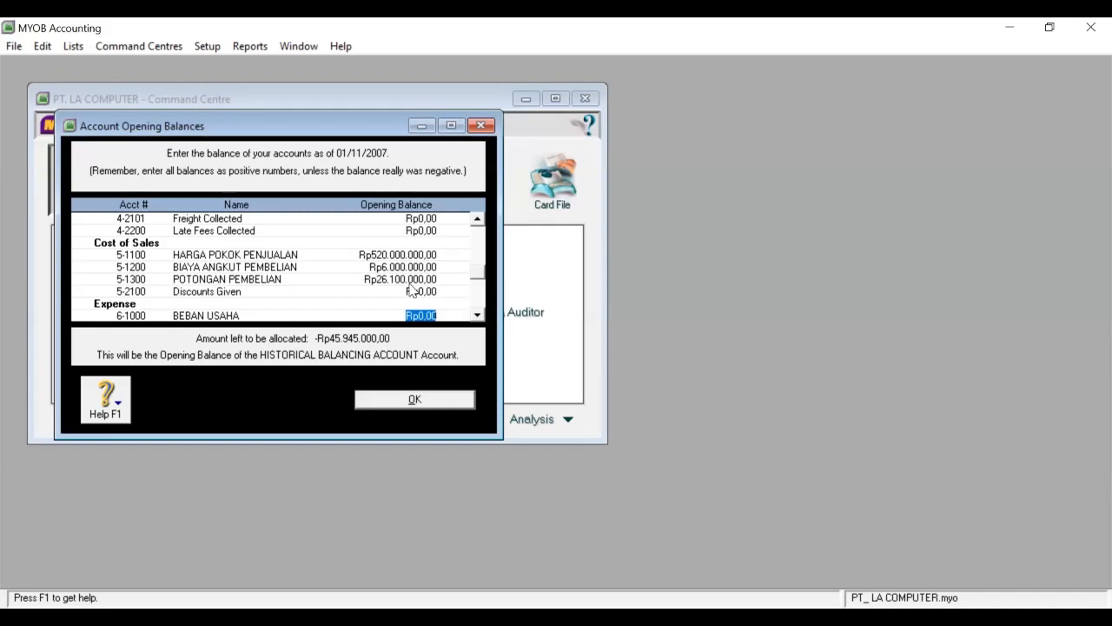
Enter BEBAN JASA BANK 1.375.000, BEBAN IKLAN 1.100.000, 6-1300 3.200.000 and 6-1400 13.750.000.
key(Tab)
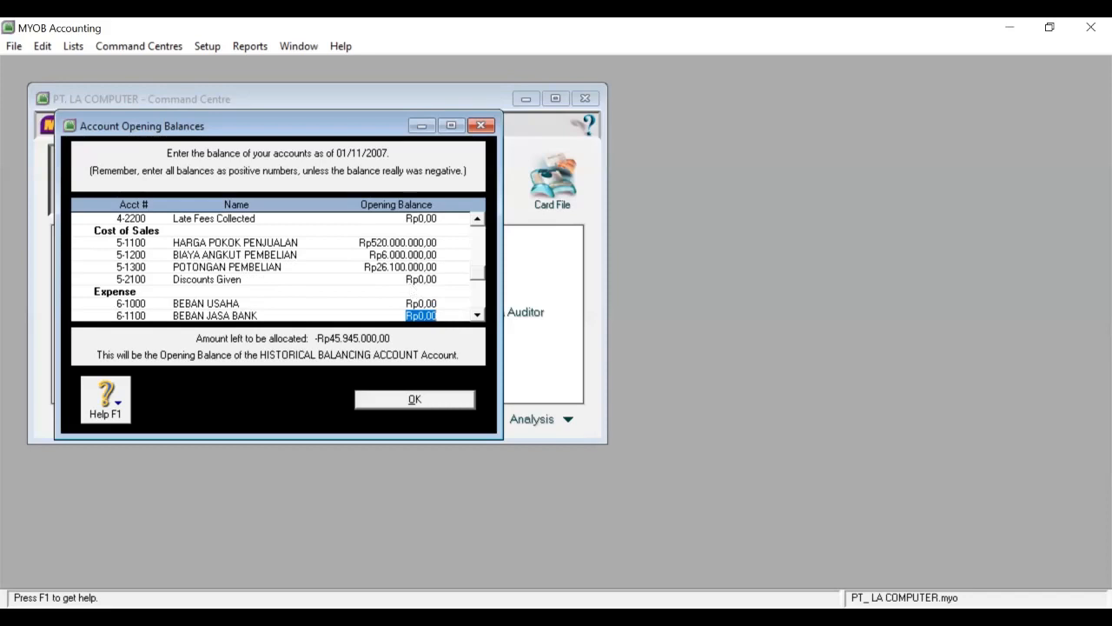
text(1375000)
key(Tab)
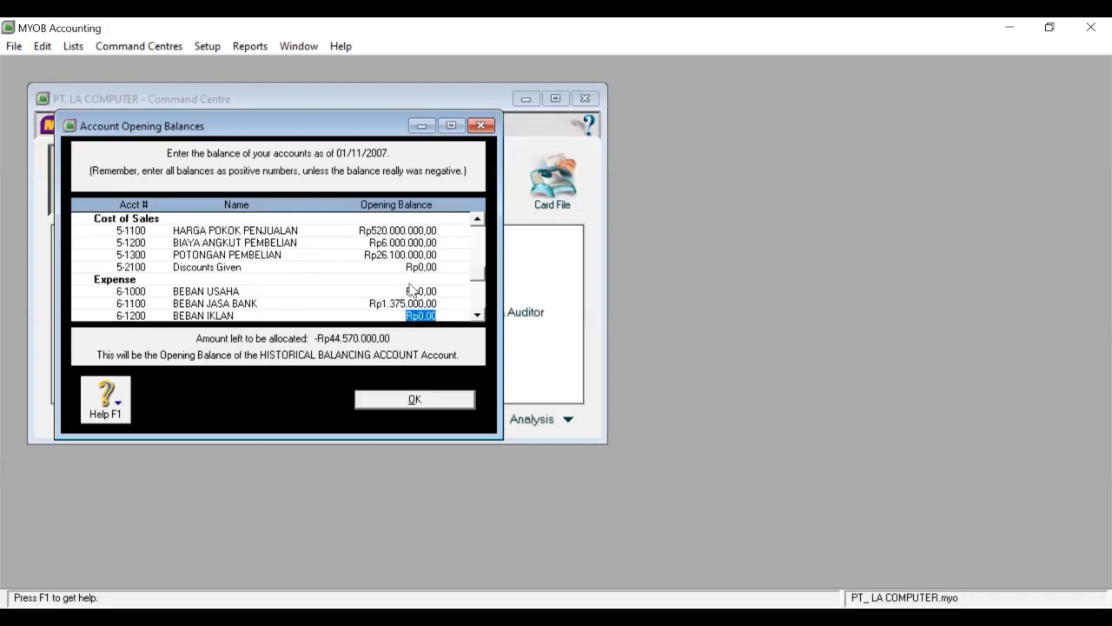
text(1.1)
text(00.)
text(000)
key(Tab)
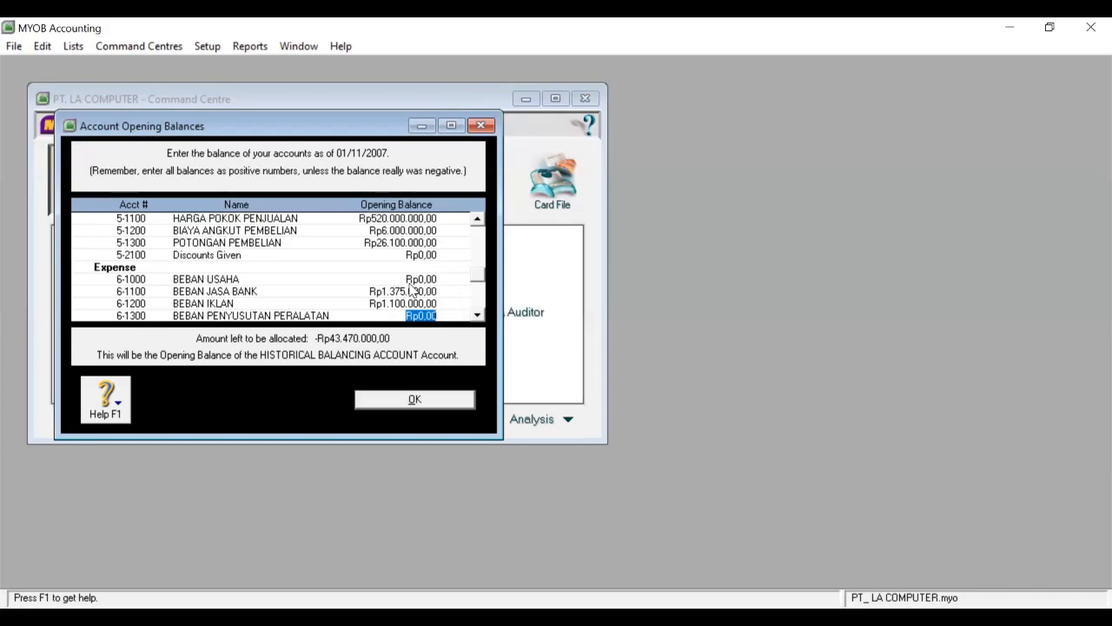
text(14)
key(BackSpace)
text(3.20)
text(0.00)
text(0)
key(Tab)
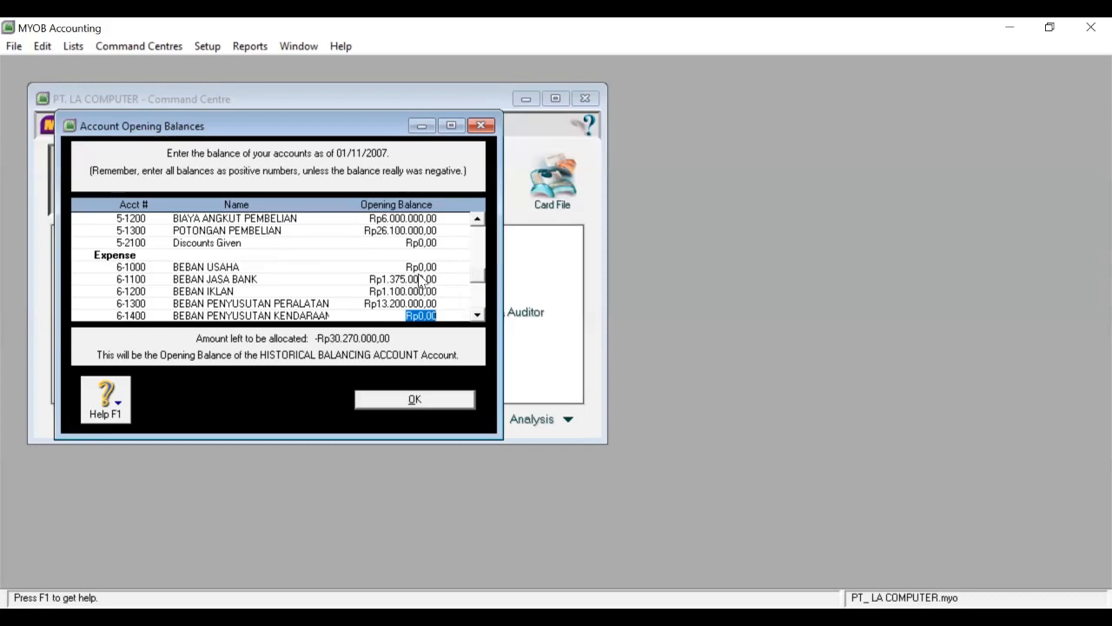
text(13.)
text(750.0)
text(00)
key(Tab)
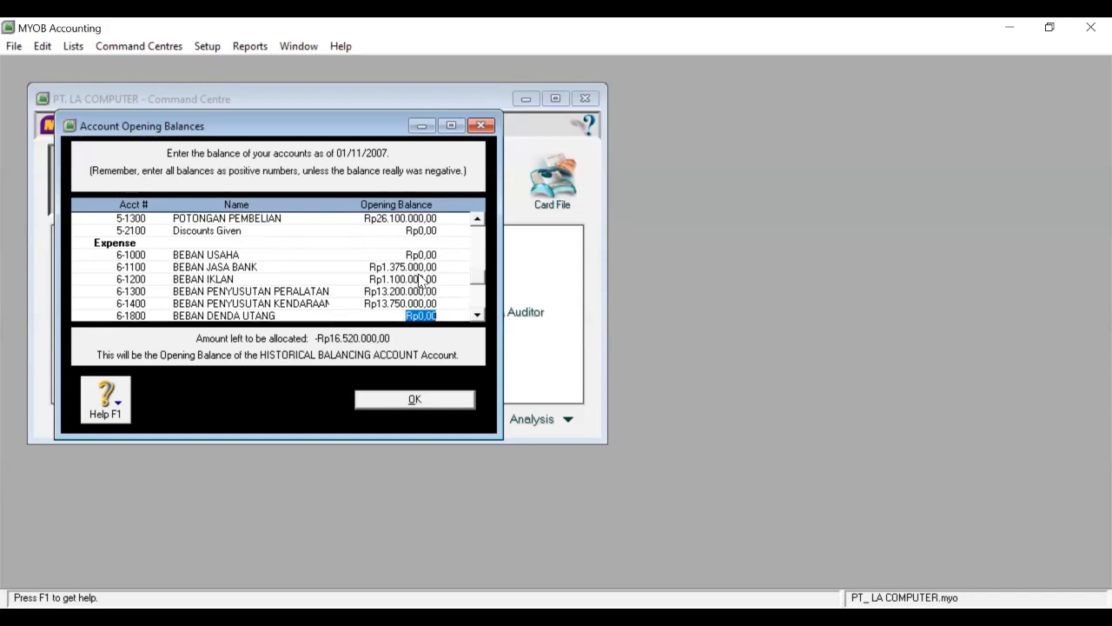
Enter 6-1800 1.800.000, 6-4200 3.600.000 and 6-4300 57.500.000, then reselect 6-4300 for correction.
text(1.800.0)
text(00000)
key(Tab)
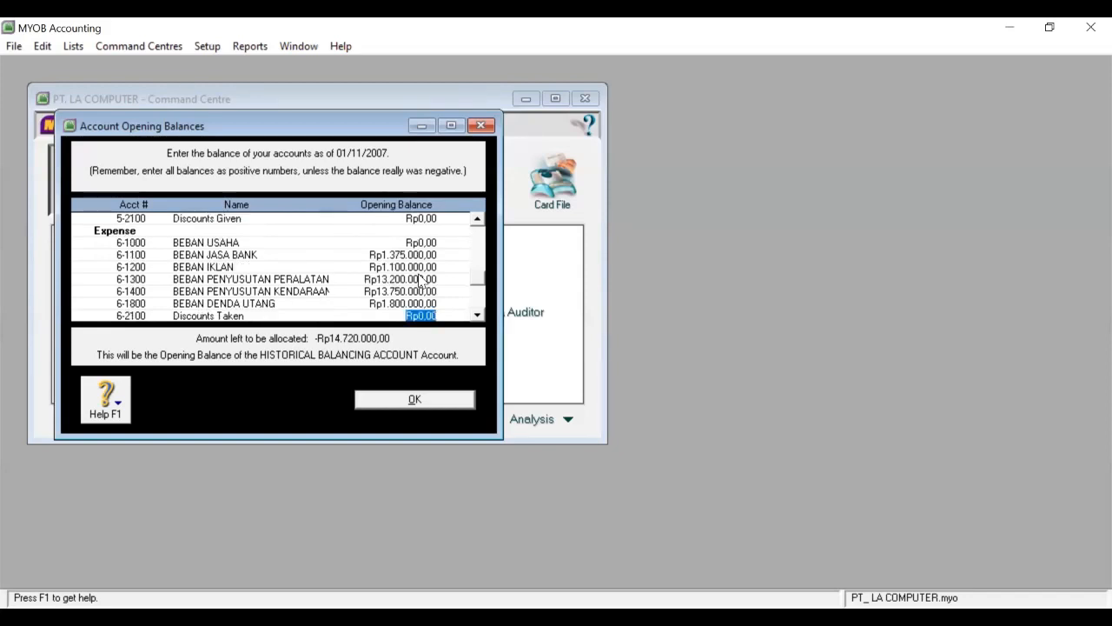
key(Tab)
key(Tab)
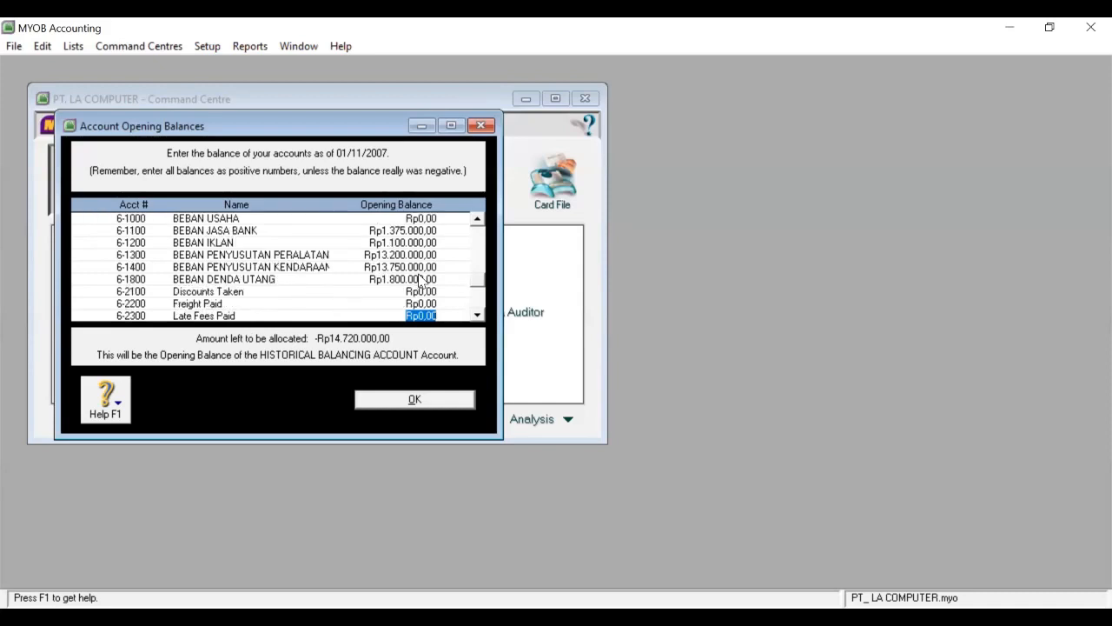
key(Tab)
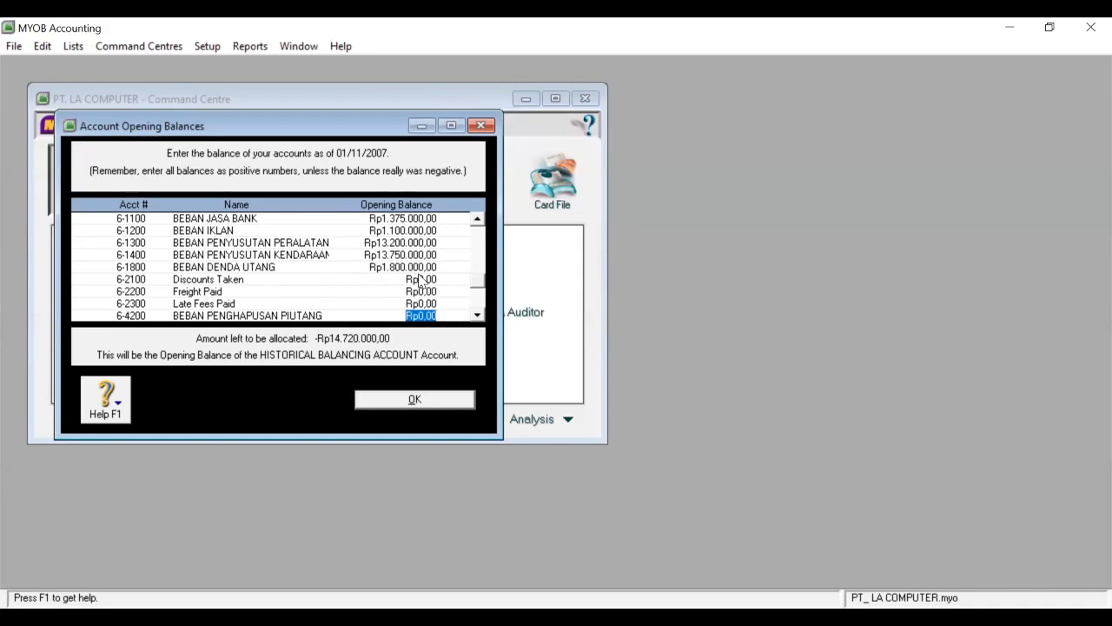
text(3.600.)
text(000)
key(Tab)
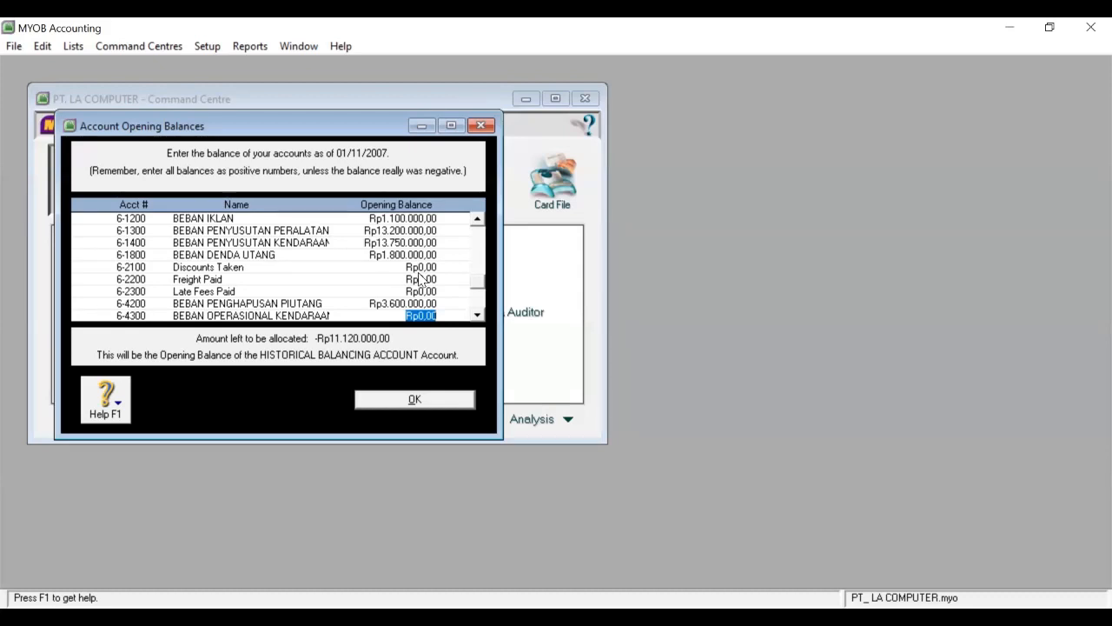
text(57.5)
text(00.000)
key(Tab)
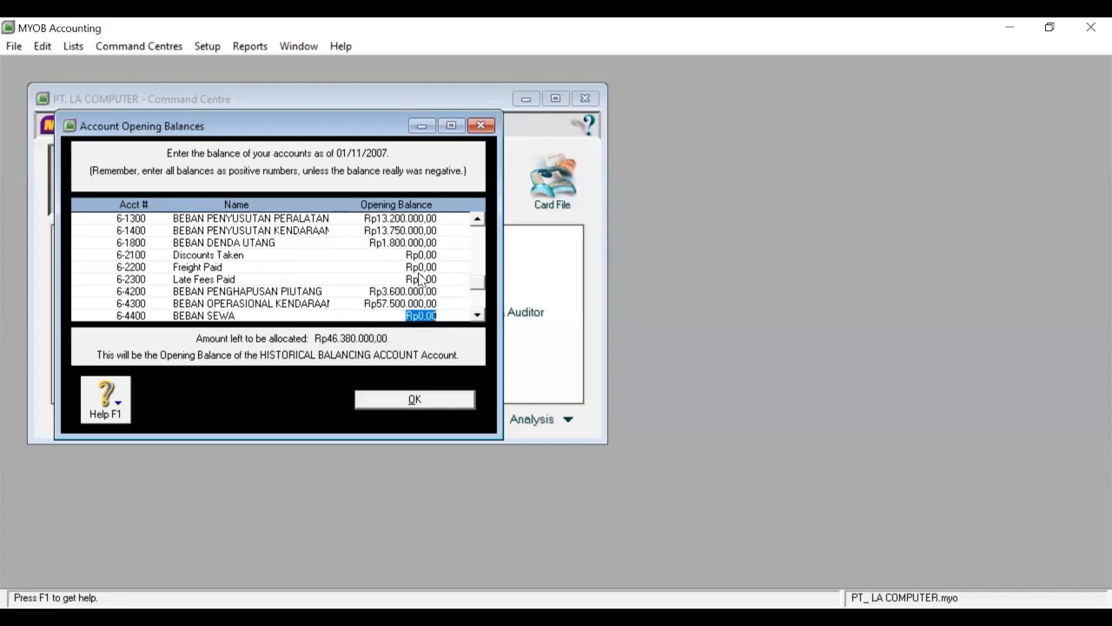
click(415, 303)
Correct 6-4300 to 5.750.000, fill 6-4400, then 6-4500 5.600.000 and 6-4600 5.500.000.
text(5.)
text(750.)
text(0000)
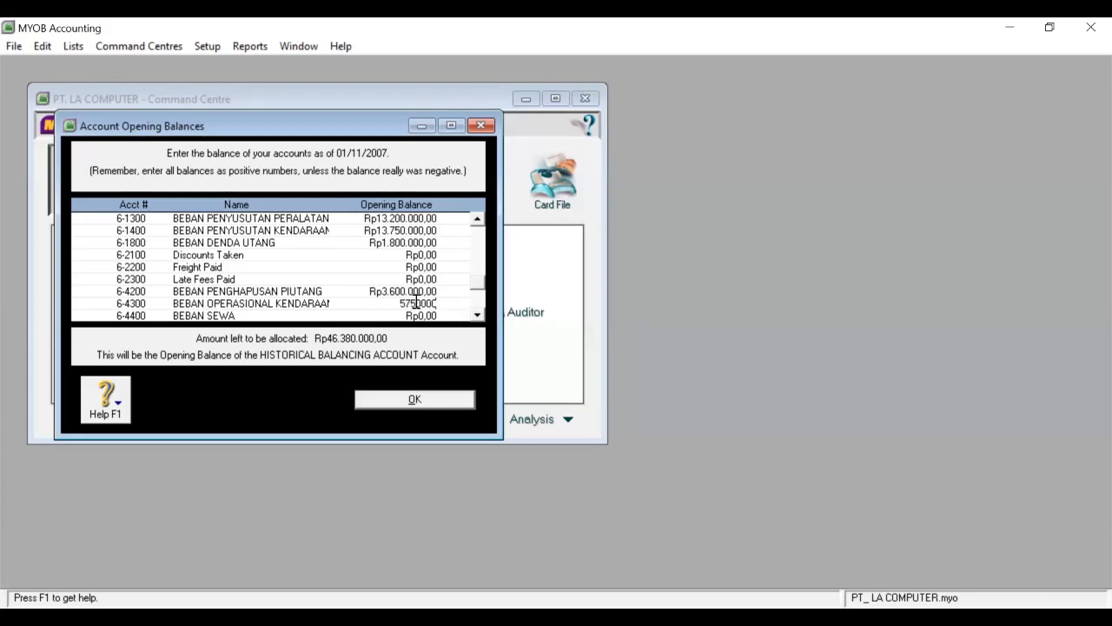
key(Tab)
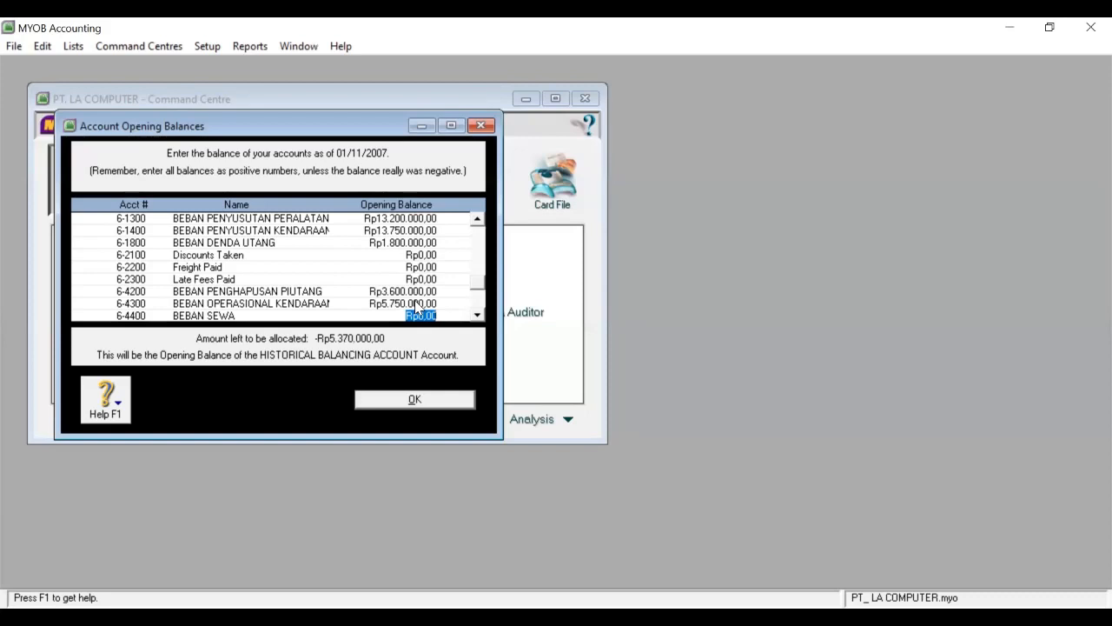
text(2)
text(000.00)
key(Tab)
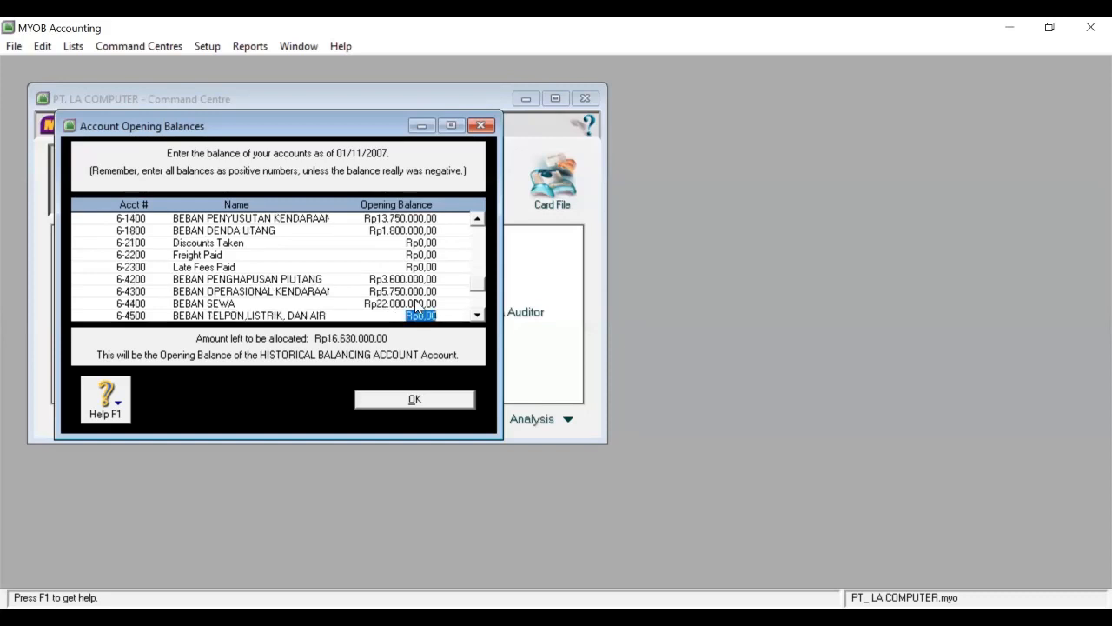
text(5.600.000)
key(Tab)
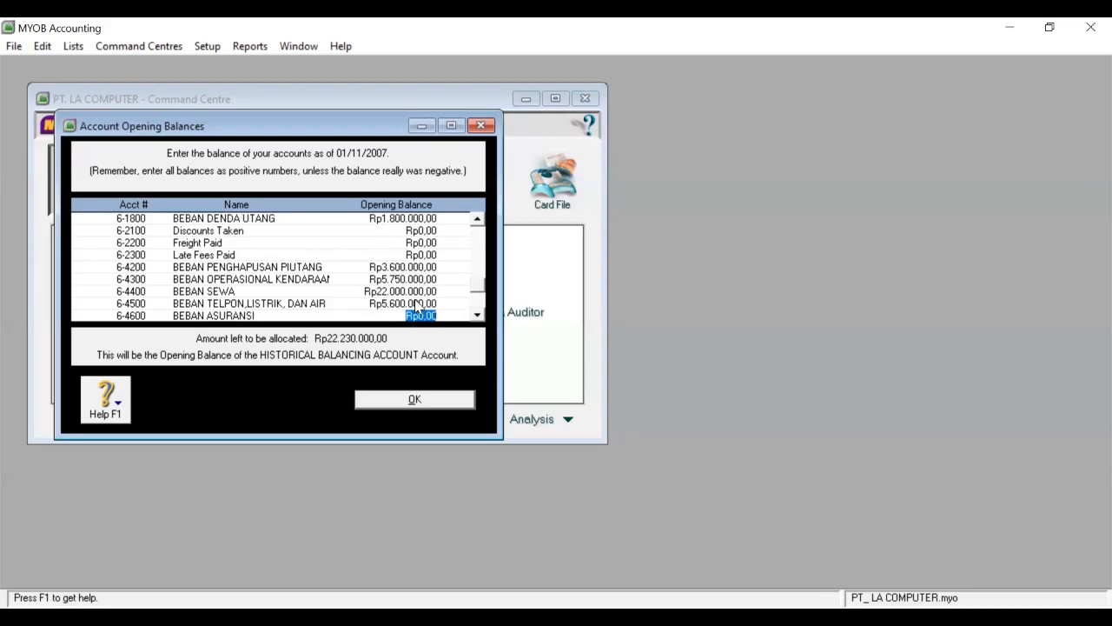
text(5.500.0)
text(00000)
key(Tab)
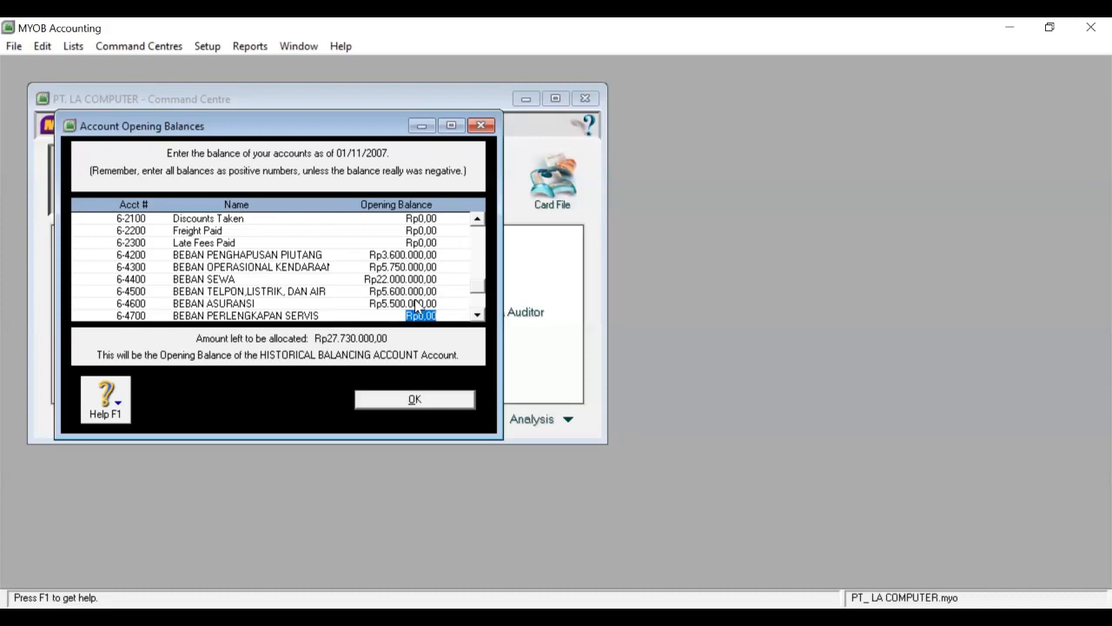
Enter 6-4700 53.000.000, 6-4800 1.550.000, 6-4900 5.500.000, 6-5130 45.500.000 and 6-9100 6.000.000.
text(53000000)
key(Tab)
scroll(419, 304, down, 1)
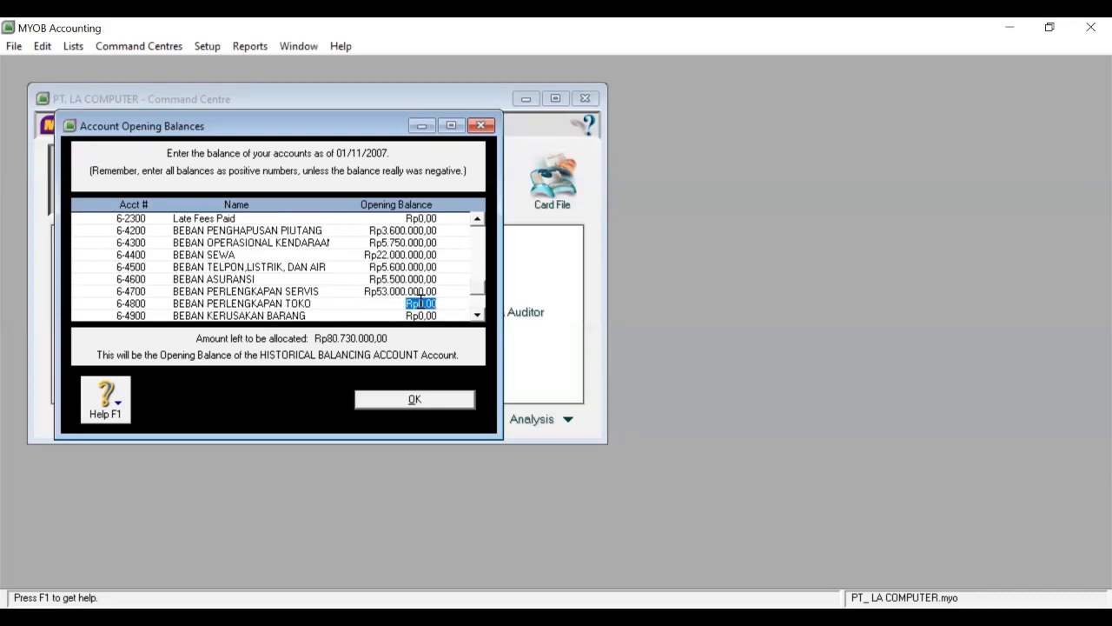
text(1550)
text(0000)
key(Tab)
text(5.)
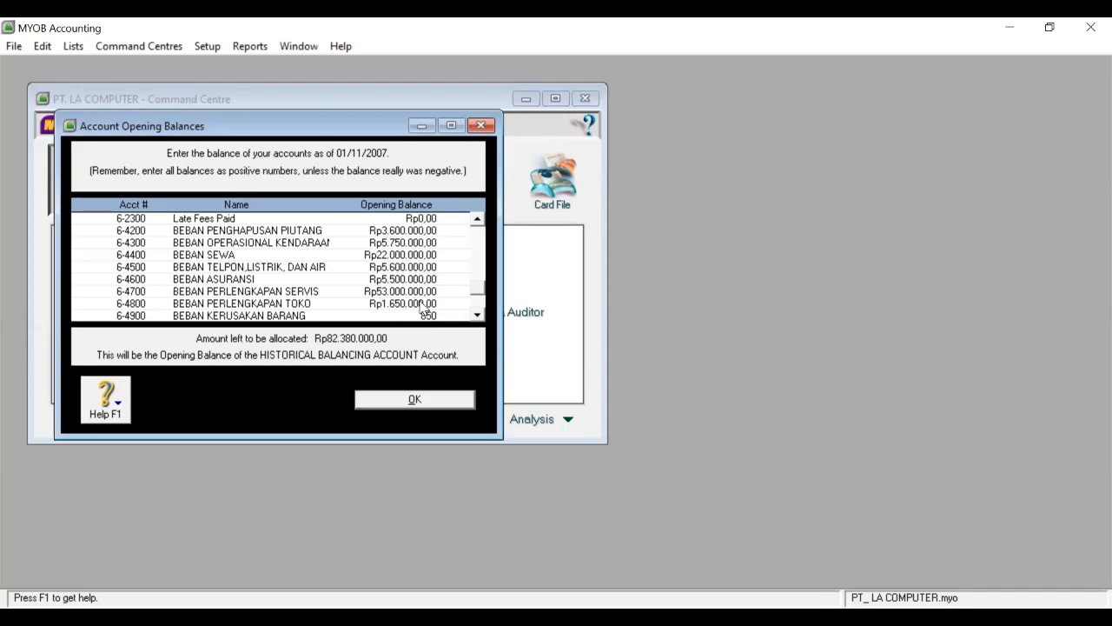
text(500.000)
key(Tab)
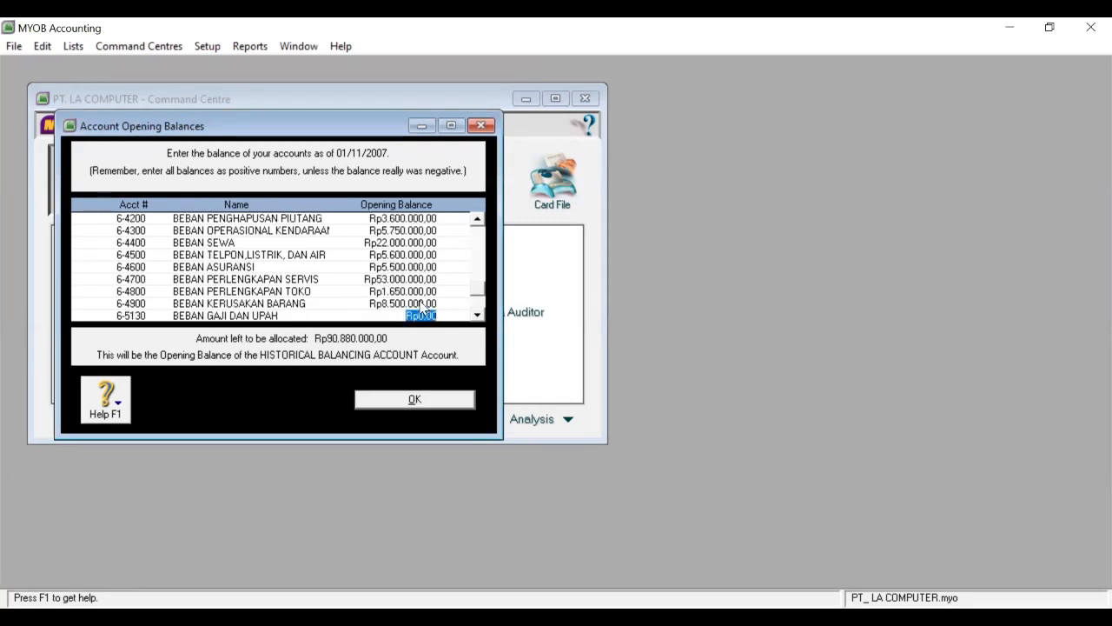
text(4)
text(5500000)
key(Tab)
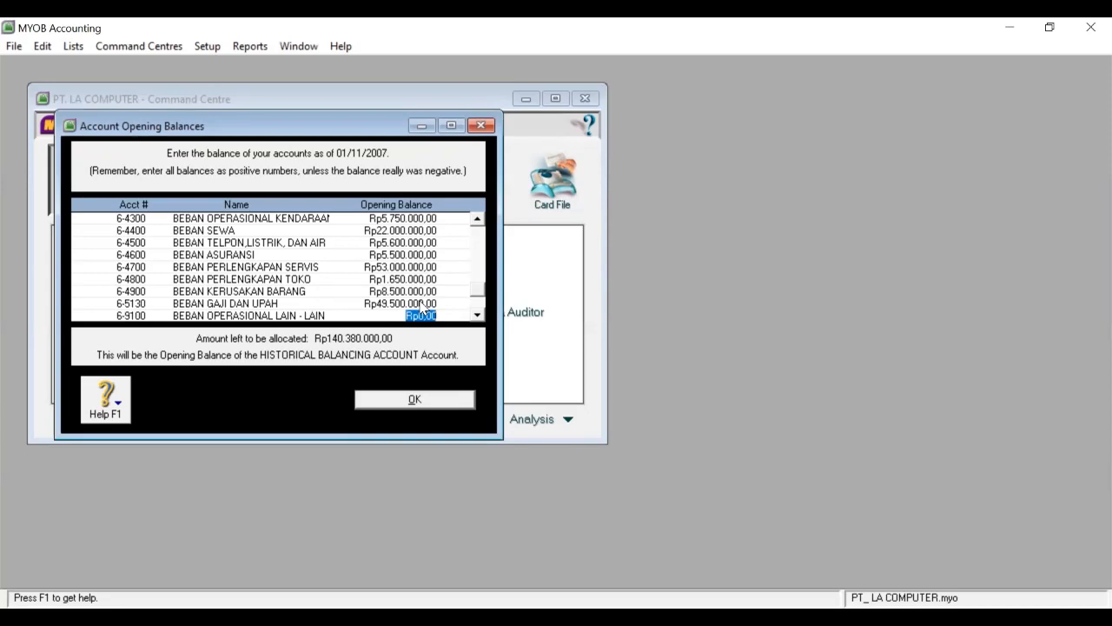
text(6.)
text(00)
text(0.000)
key(Tab)
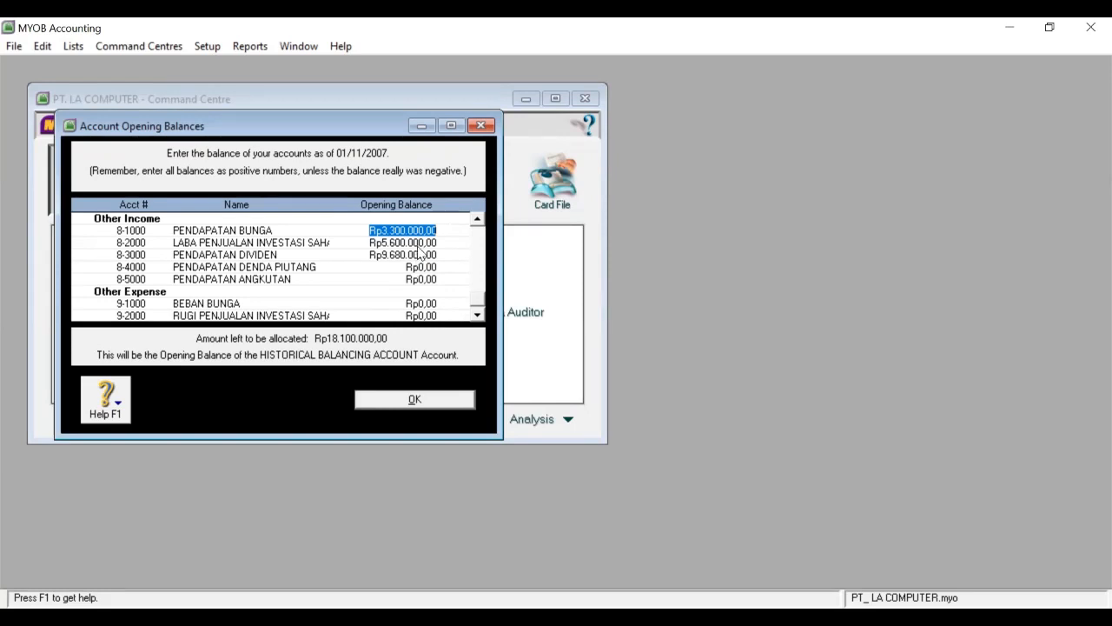
After checking 8-2000 and 8-3000, enter 8-4000 4.800.000, 8-5000 18.800.000 and 9-1000 5.500.000.
click(420, 254)
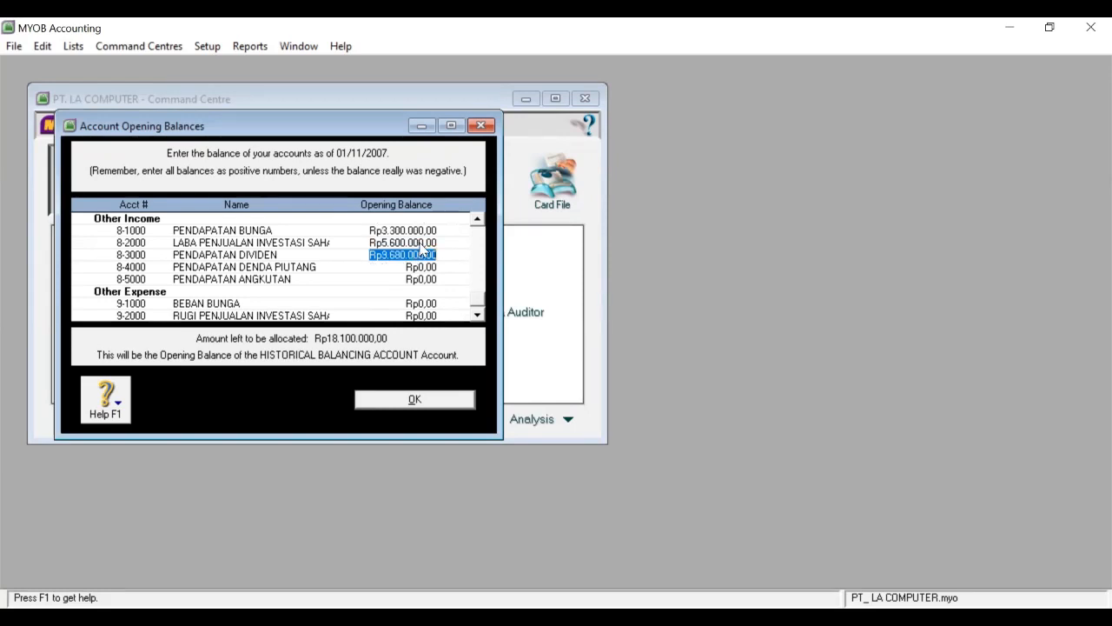
click(421, 244)
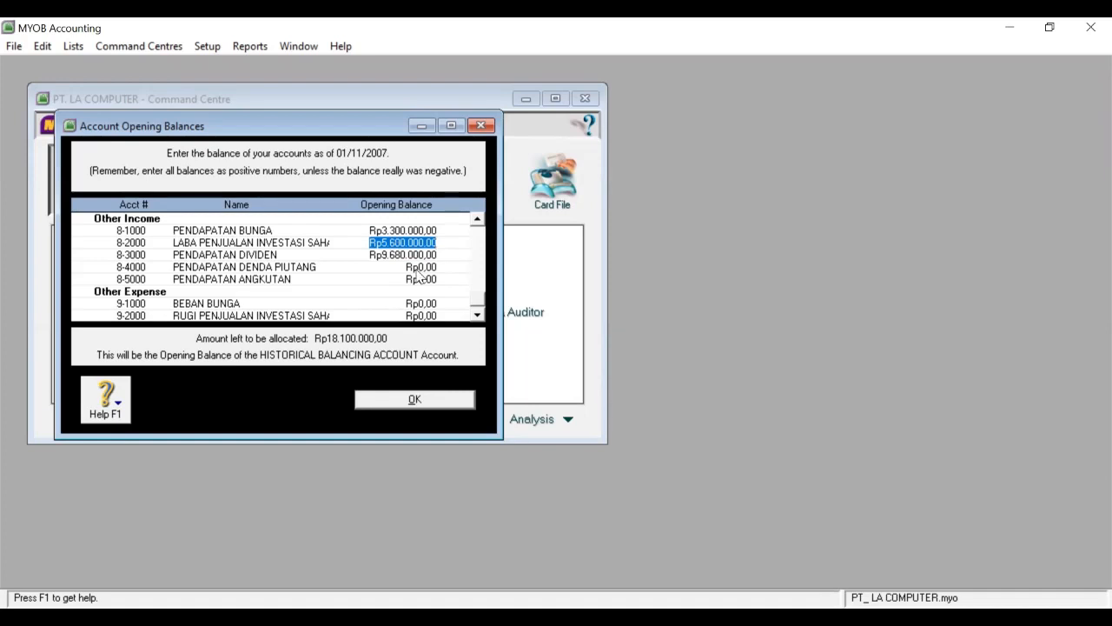
click(412, 267)
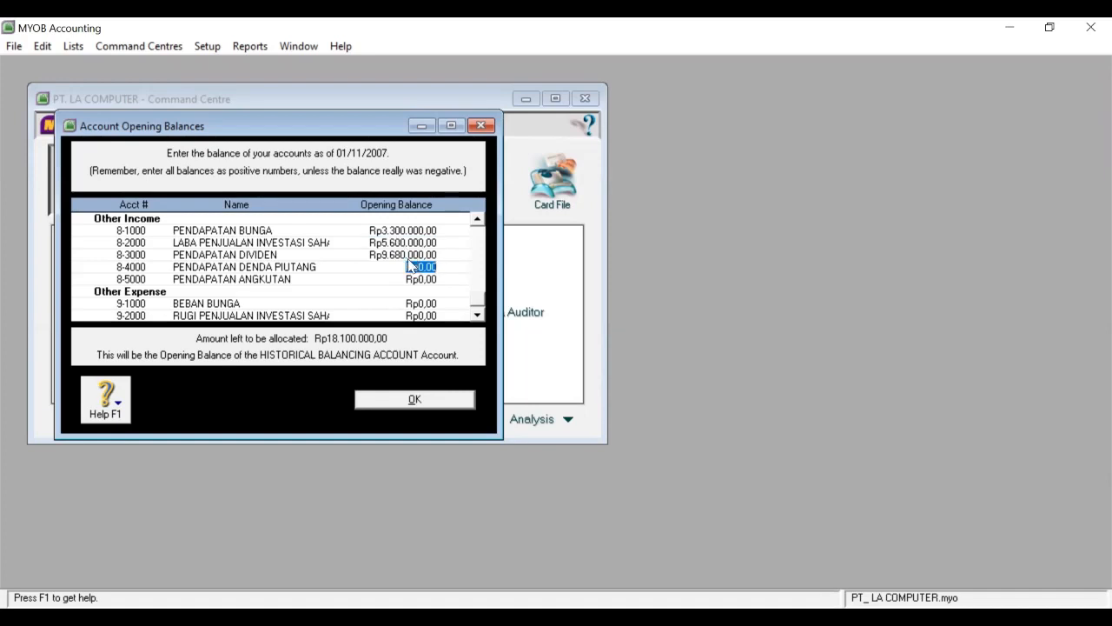
text(4.8)
text(00.)
text(000)
key(Tab)
text(15800000)
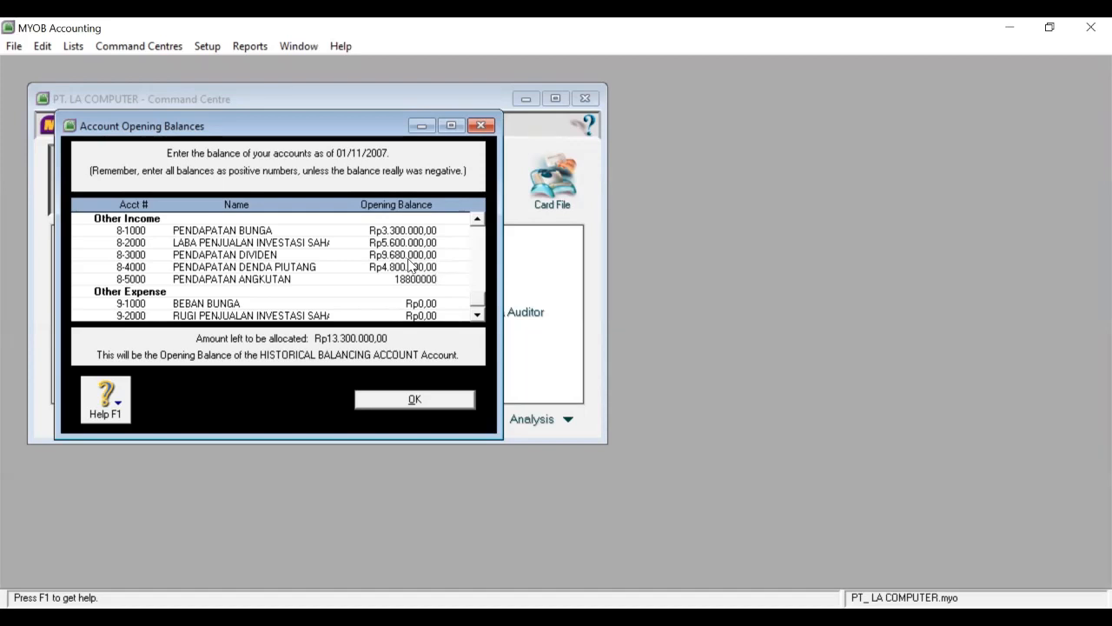
key(Tab)
click(477, 316)
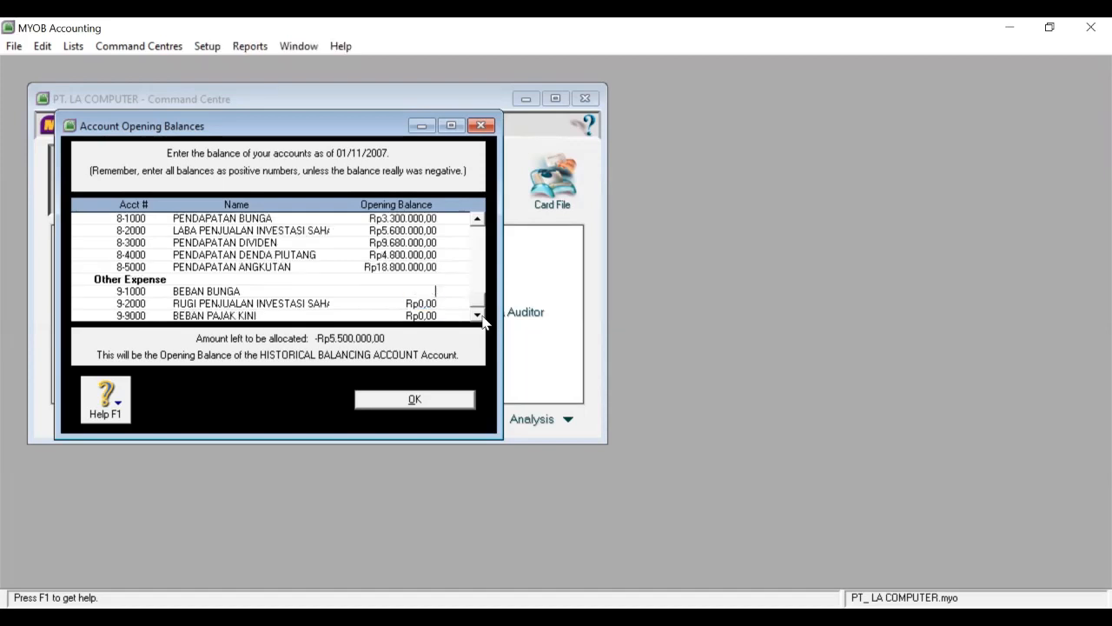
text(5500000)
key(Tab)
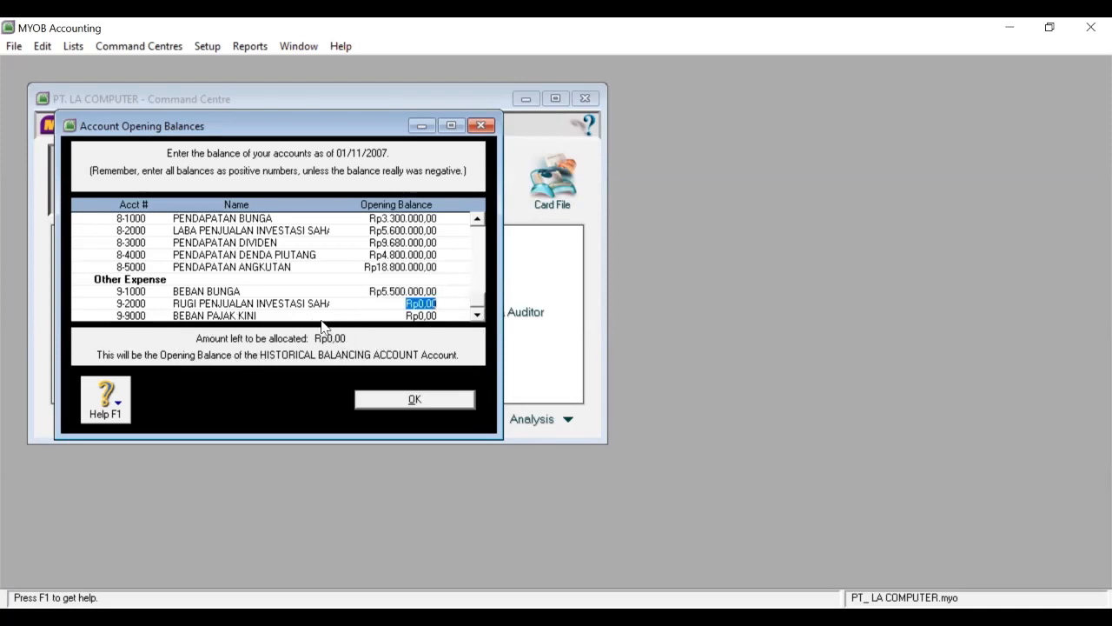
Save the opening balances and open the Card File's Cards List on the Customer tab.
click(416, 399)
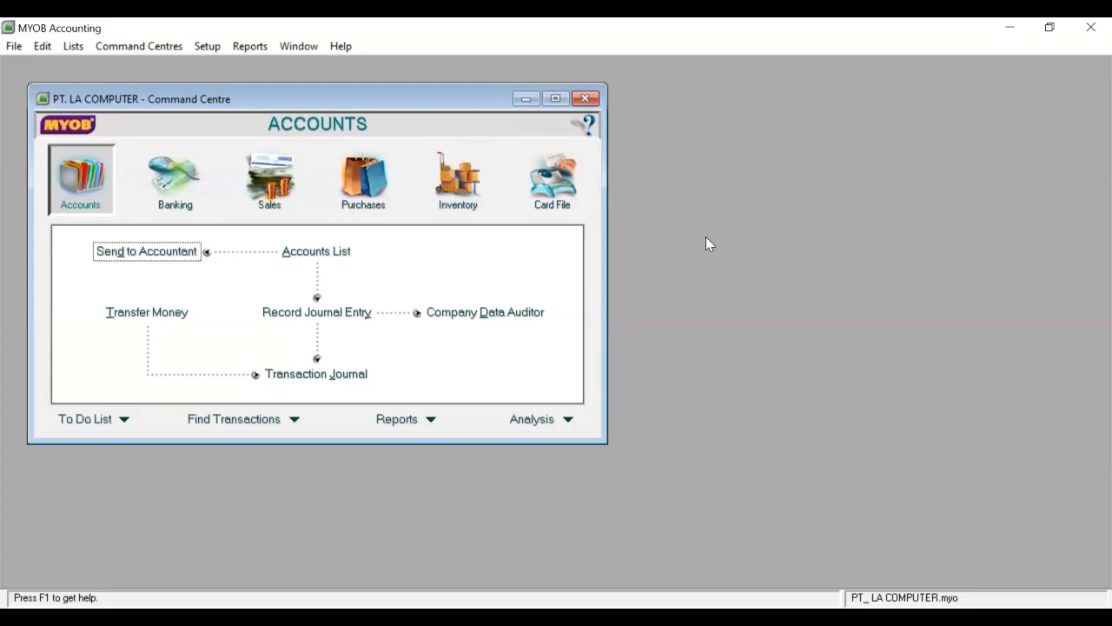
click(554, 174)
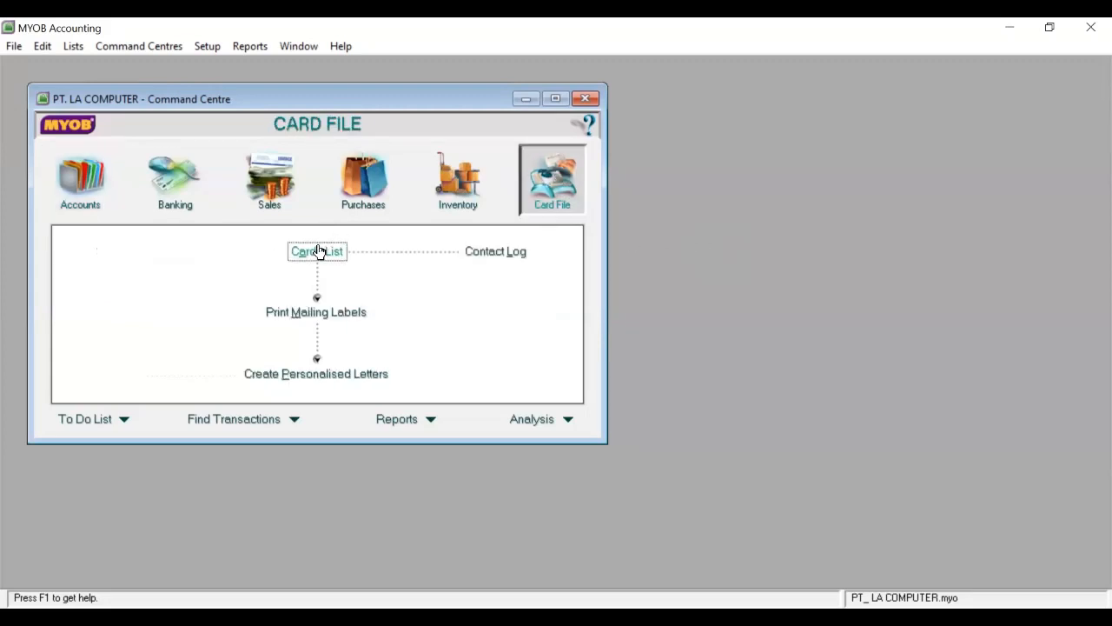
click(319, 252)
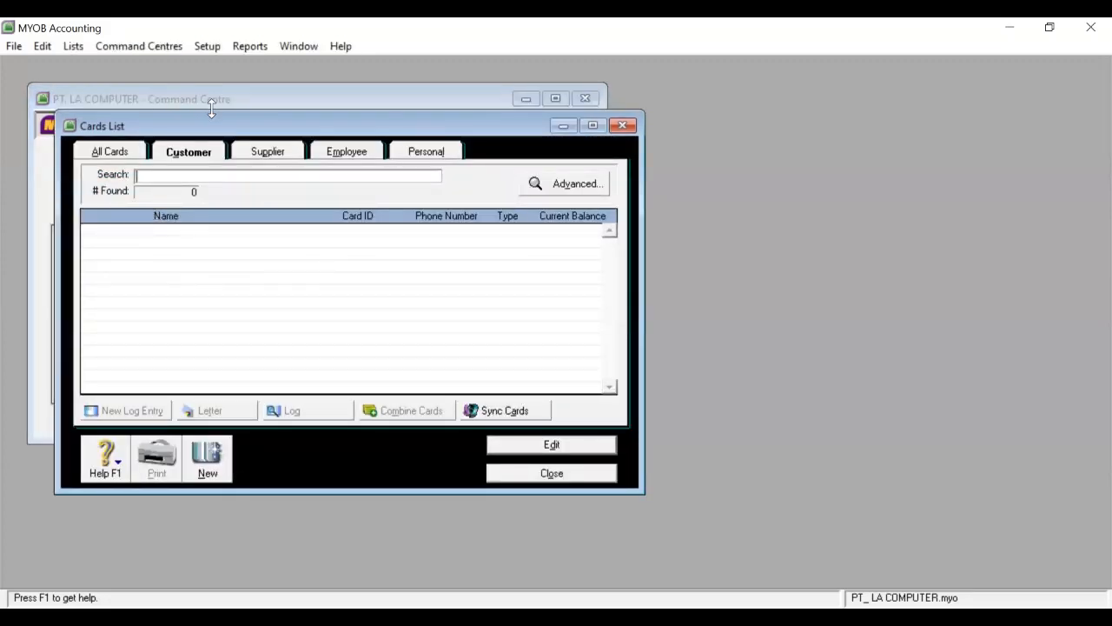
click(194, 151)
Start a new customer card named ACCURA COMPUTER with card ID C-01.
click(208, 452)
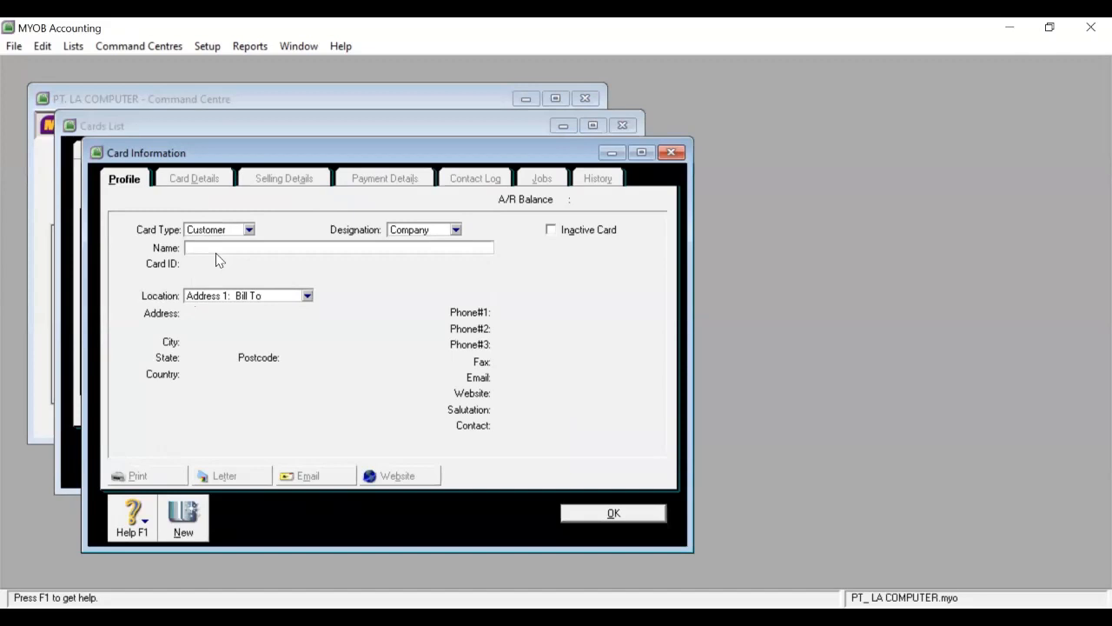
text(ACCURA COMPUTER)
key(Tab)
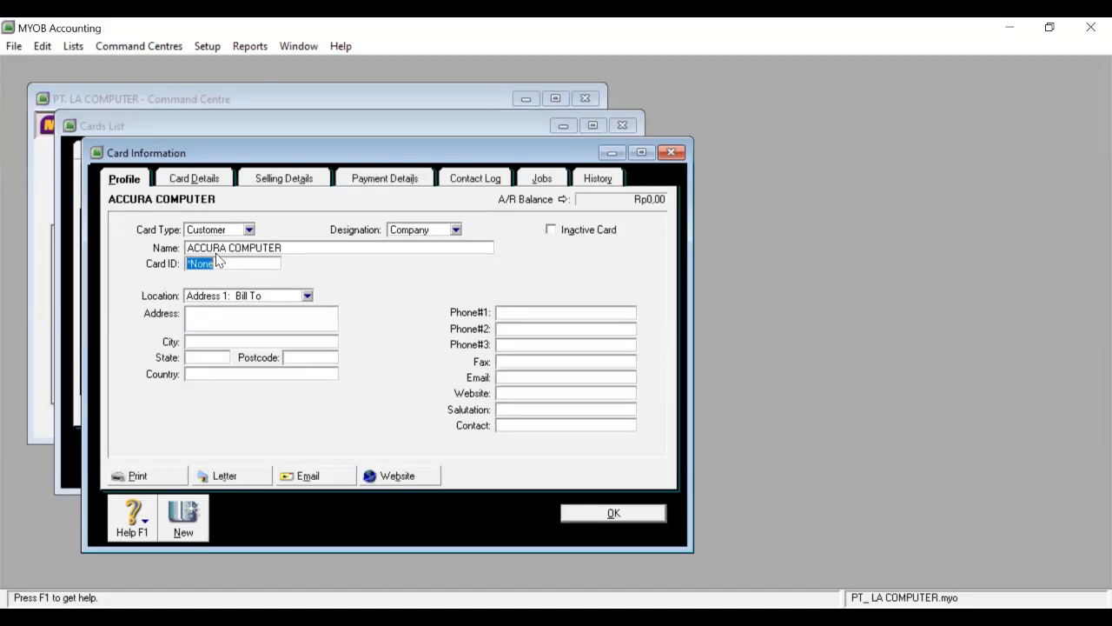
text(C-01)
Fill in the Bill To address in LAMONGAN, JATIM, INDONESIA and the first phone number.
click(222, 319)
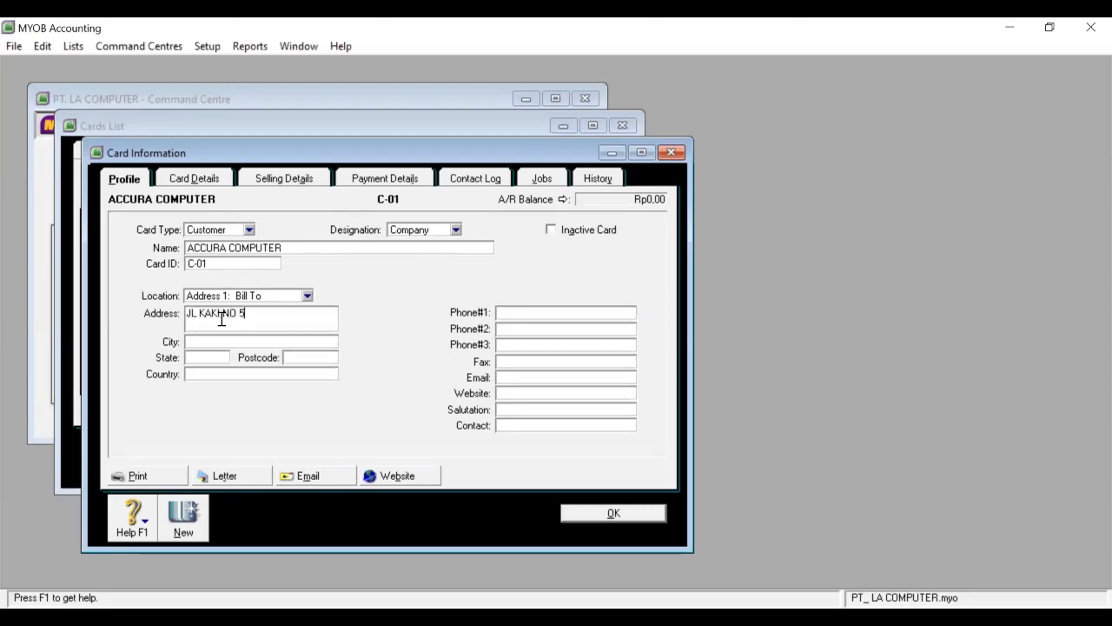
click(292, 341)
text(LAMONGAN)
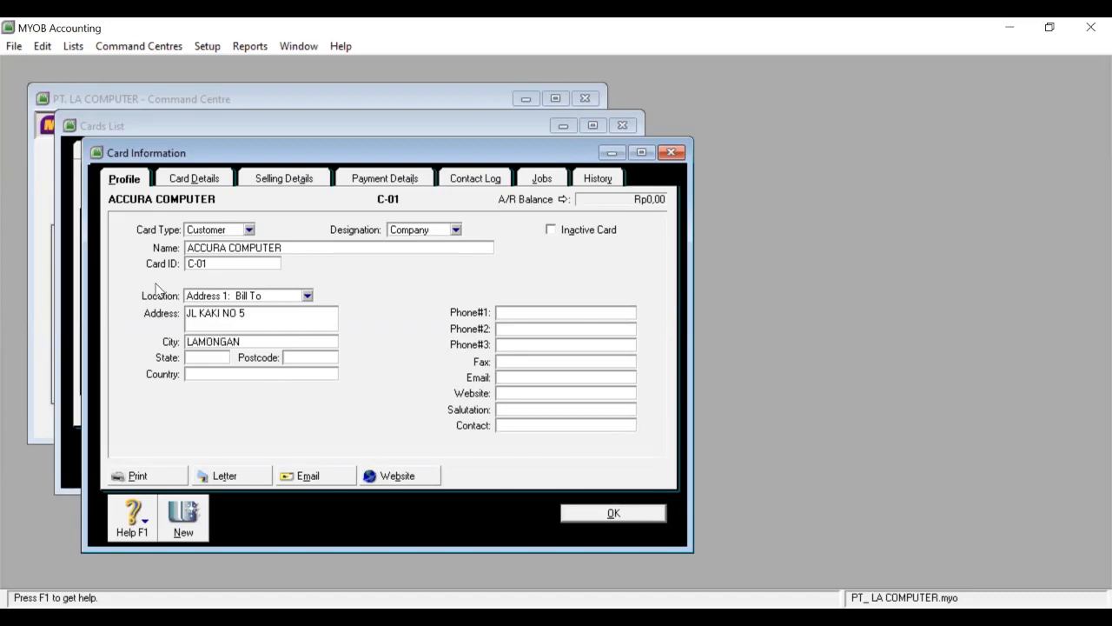
click(216, 357)
text(JATIM)
click(324, 355)
text(62217)
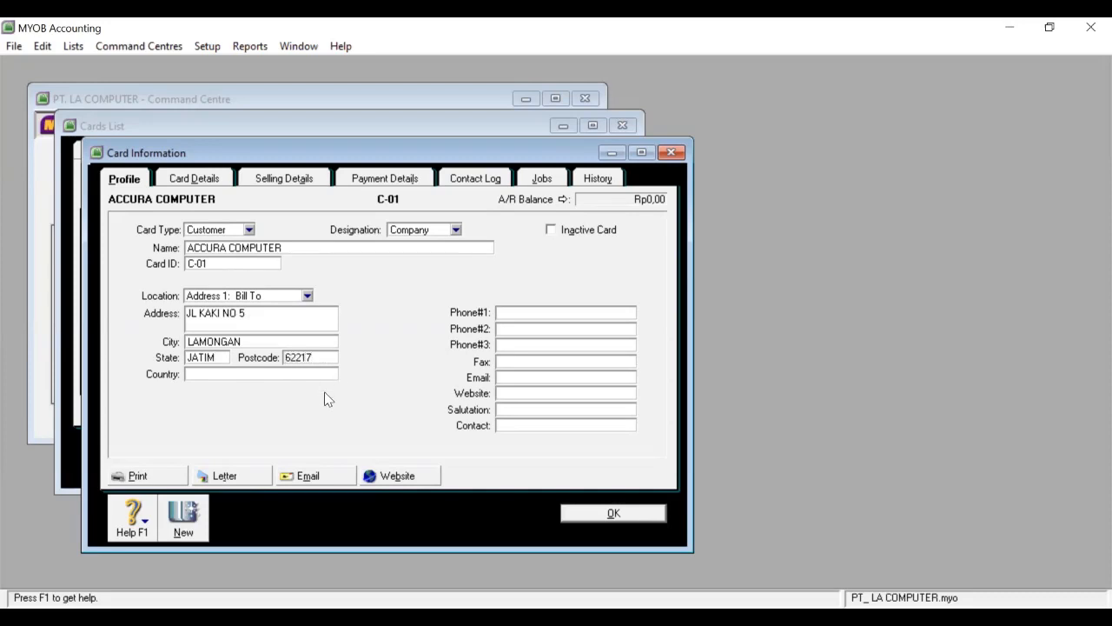
click(319, 376)
text(INDONESIA)
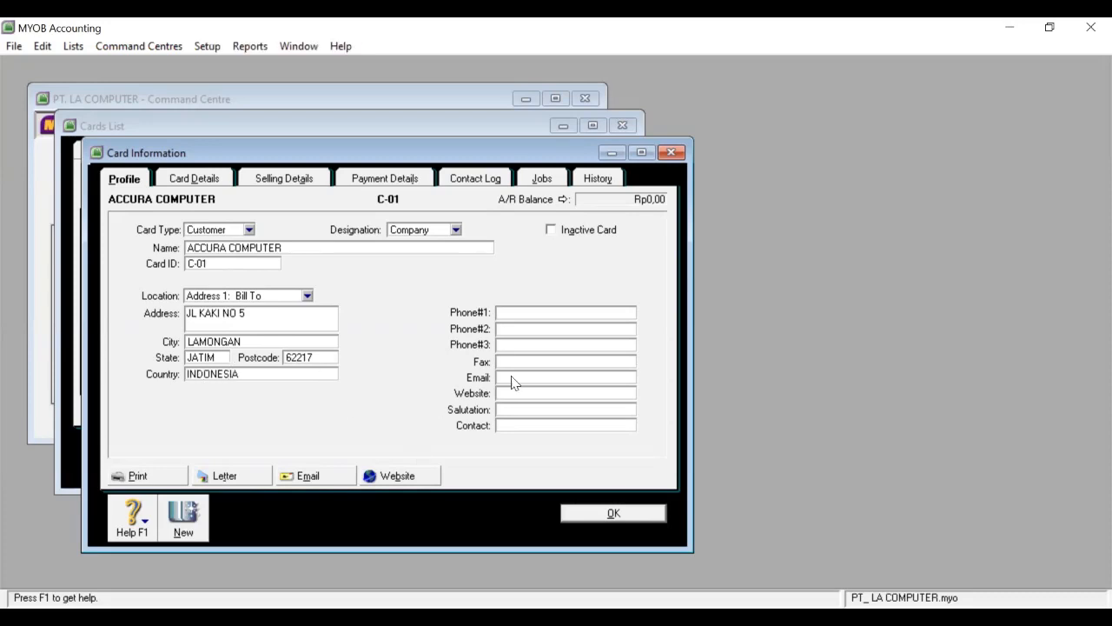
click(539, 308)
Set Item sale layout and terms of 2% within 10 days, net 30, 1% monthly late charge.
click(272, 182)
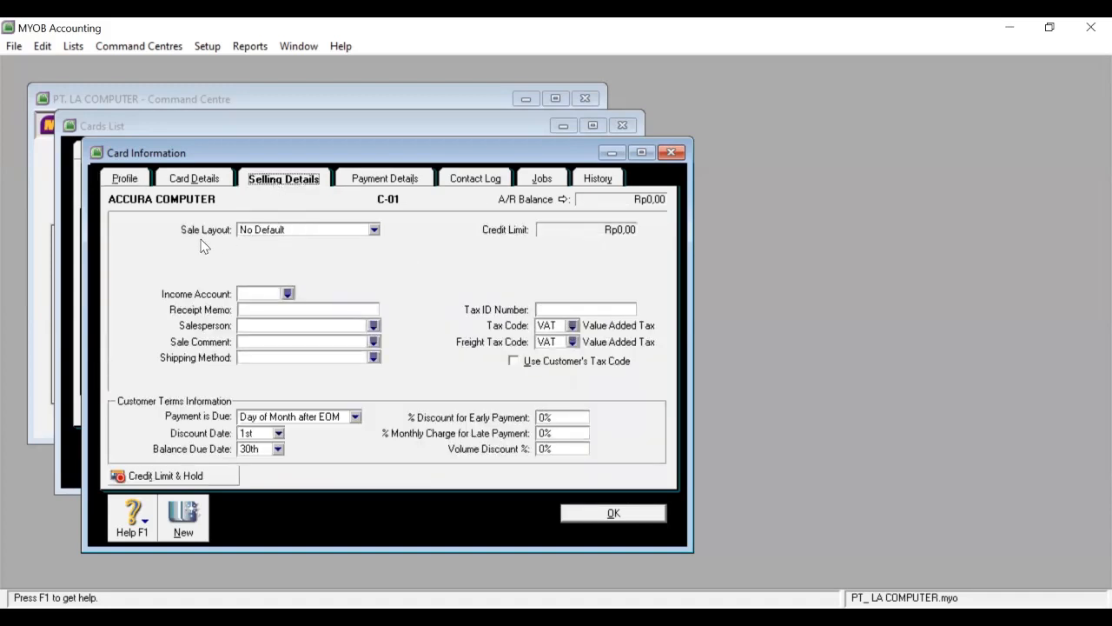
click(372, 229)
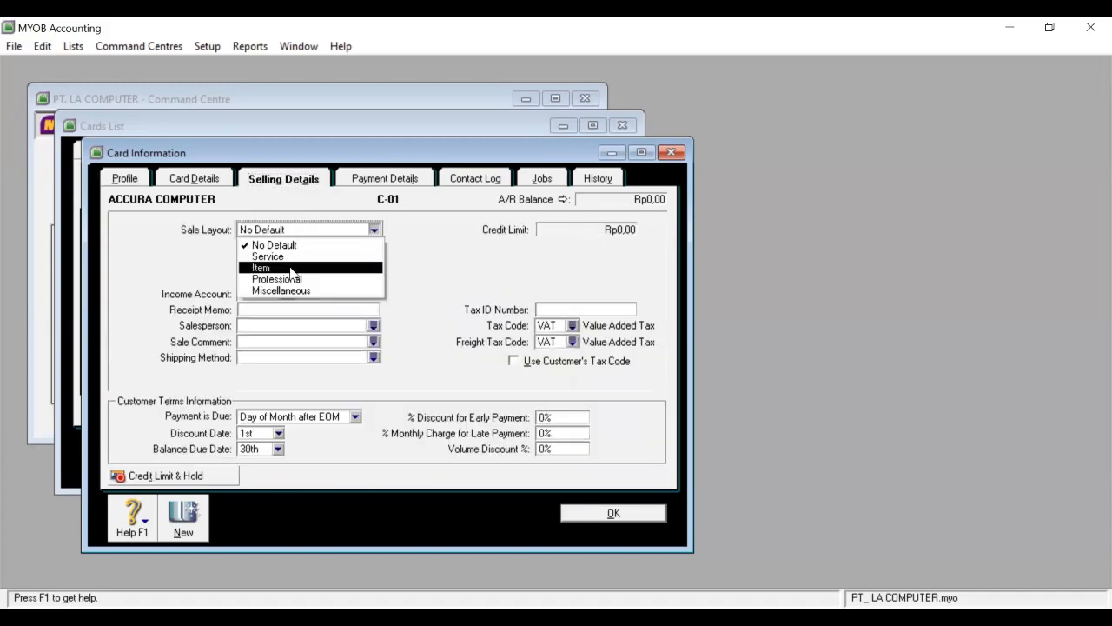
click(291, 269)
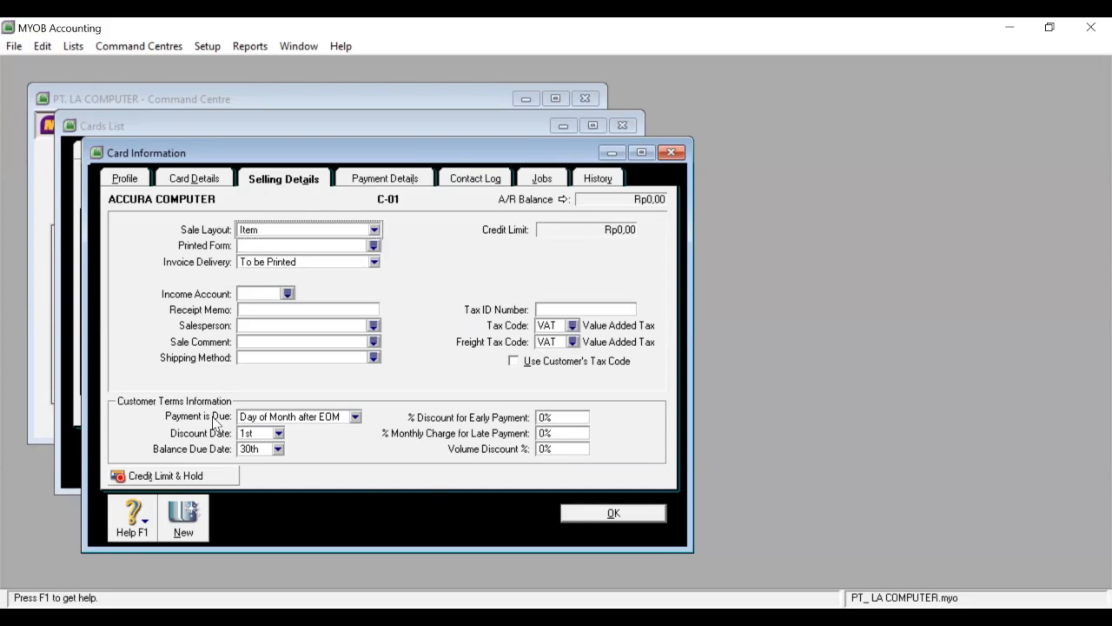
click(355, 417)
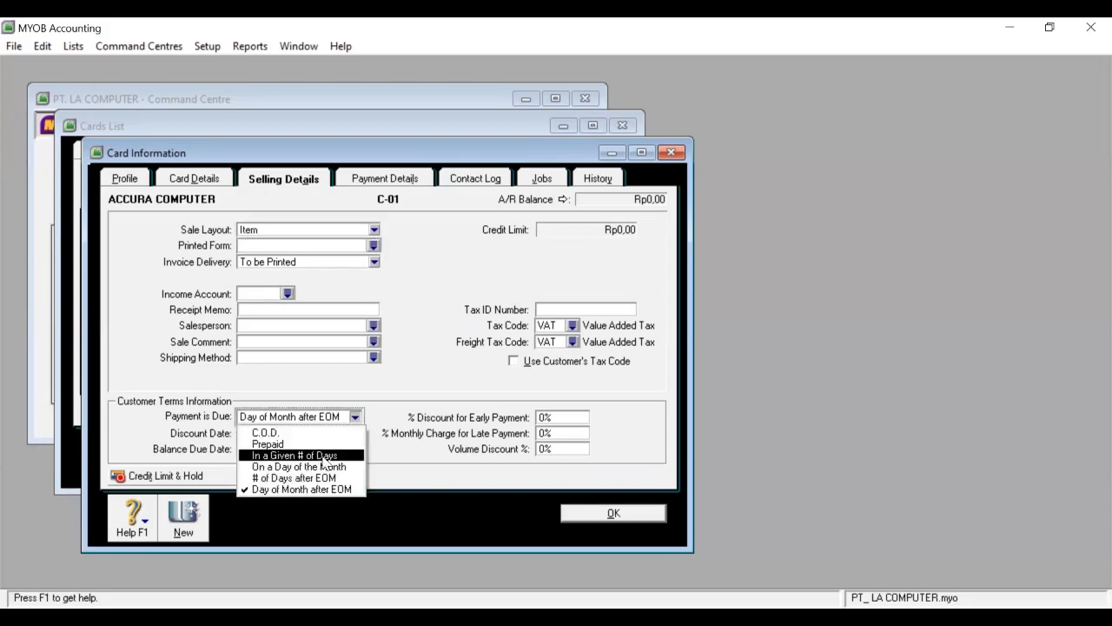
click(324, 457)
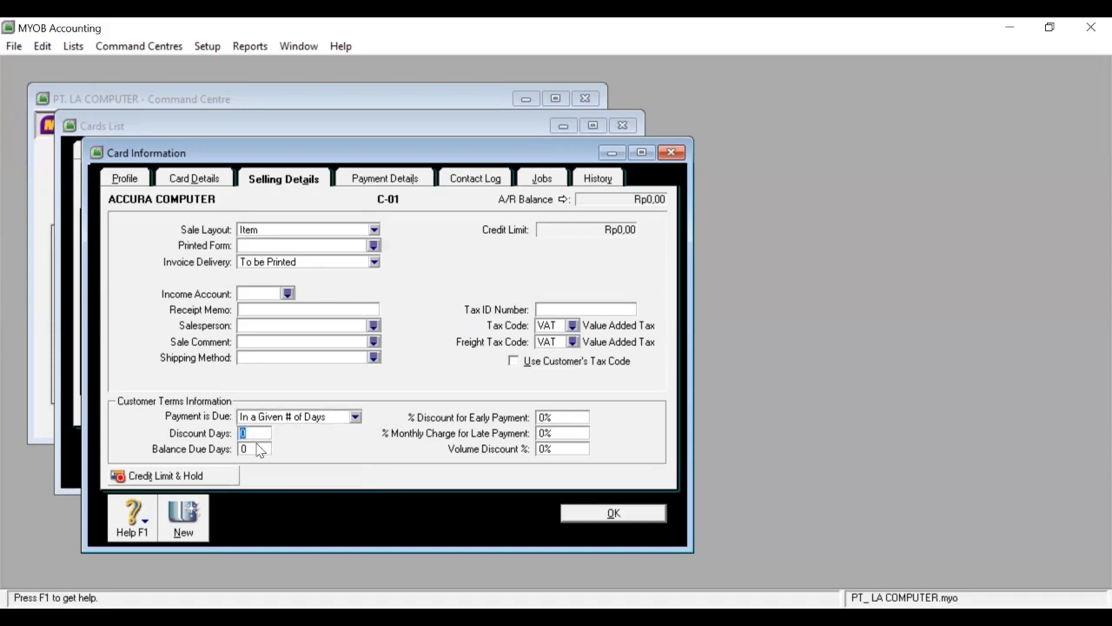
text(10)
click(257, 448)
text(30)
click(543, 418)
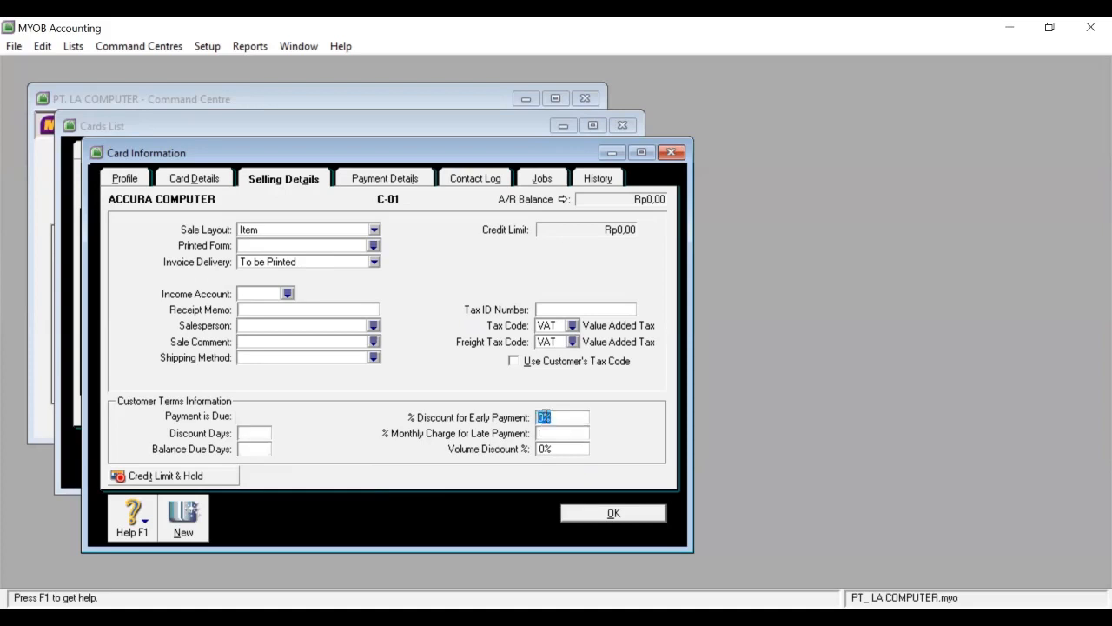
text(2)
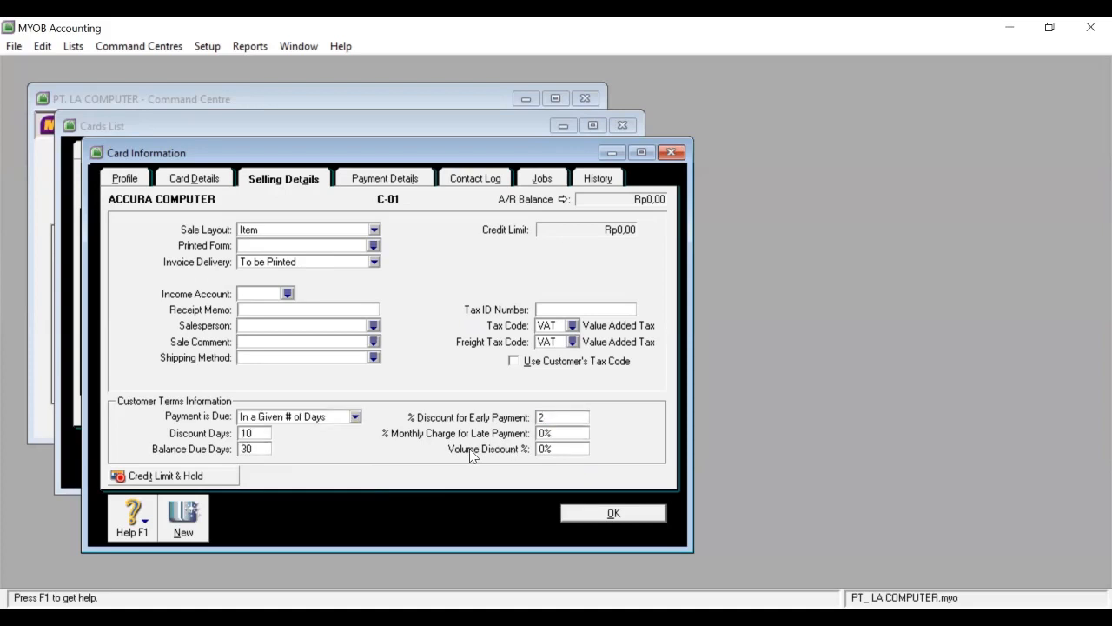
click(544, 433)
text(1)
Set the freight tax code to N-T, review the card's other tabs, and save ACCURA COMPUTER.
click(573, 341)
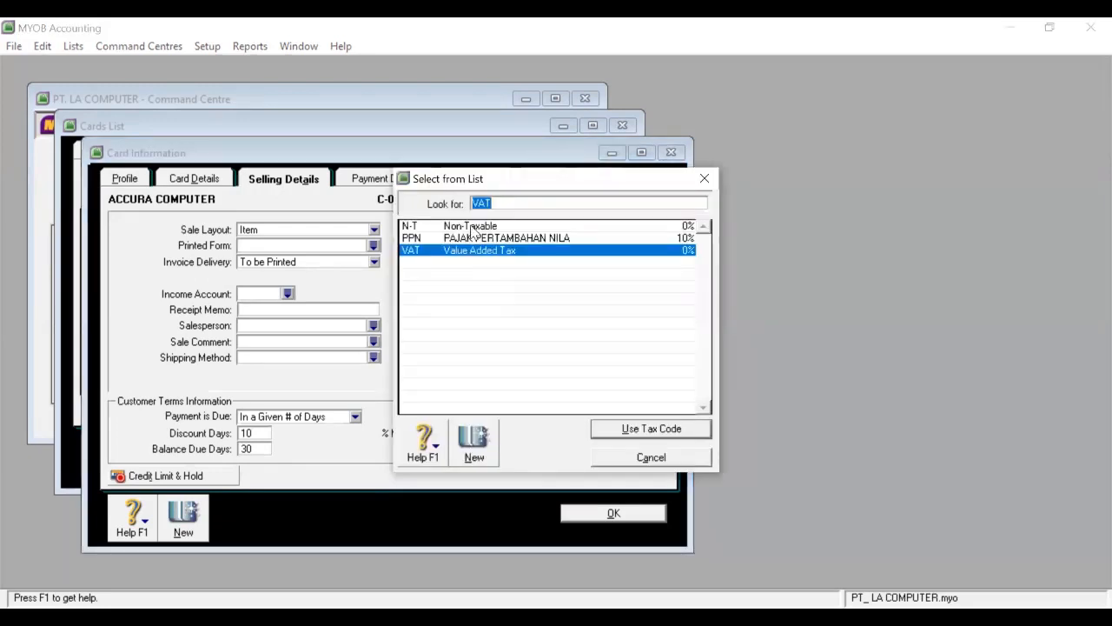
click(472, 228)
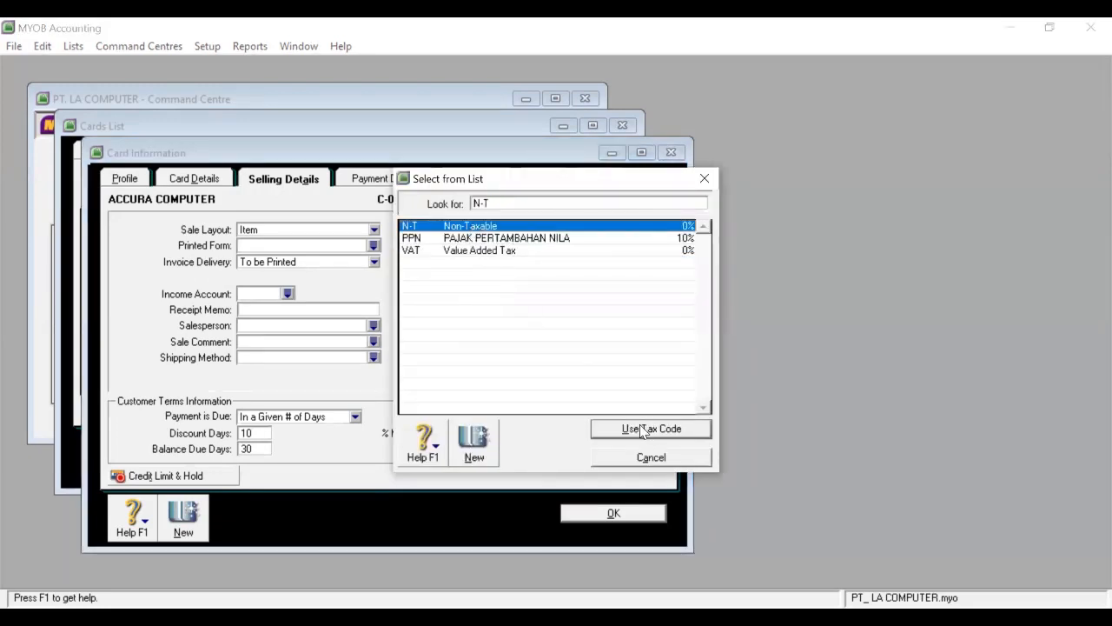
click(644, 432)
click(386, 179)
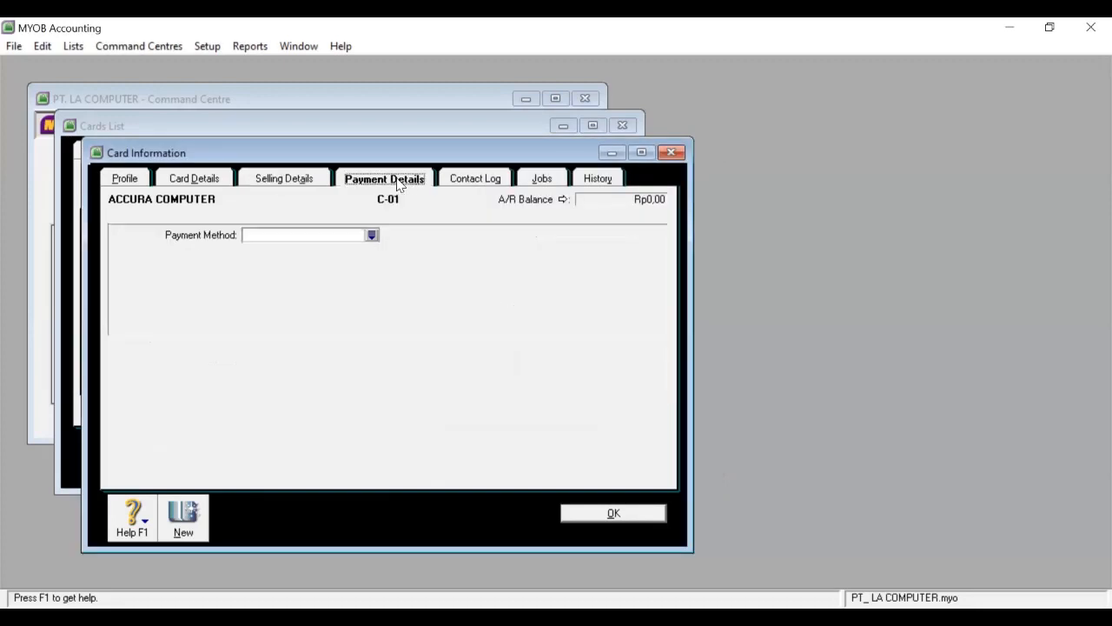
click(491, 182)
click(542, 181)
click(578, 182)
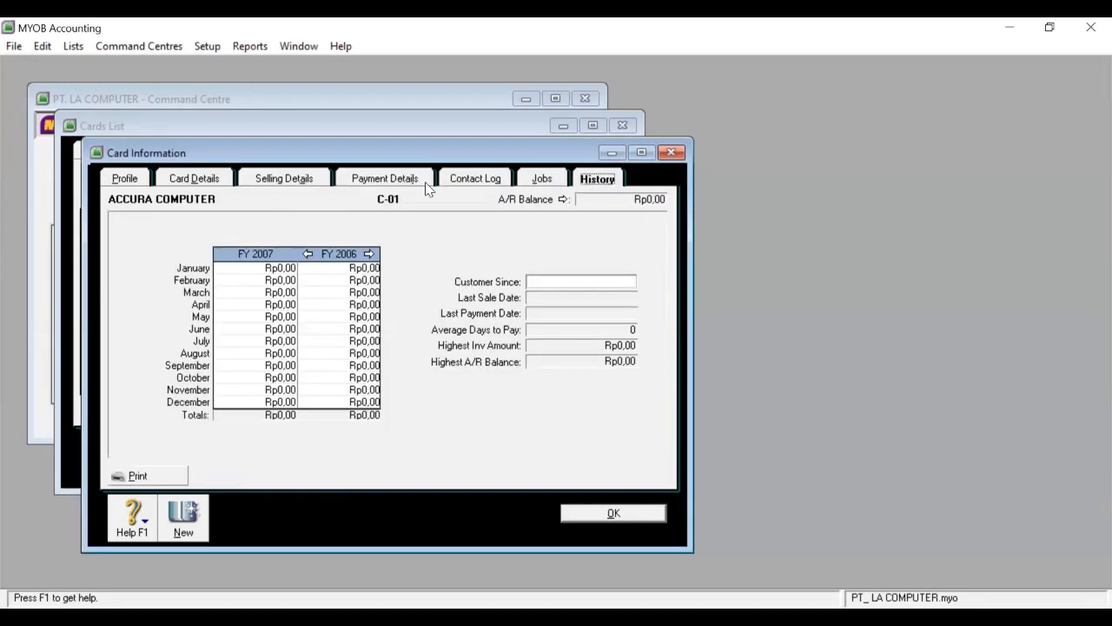
click(301, 185)
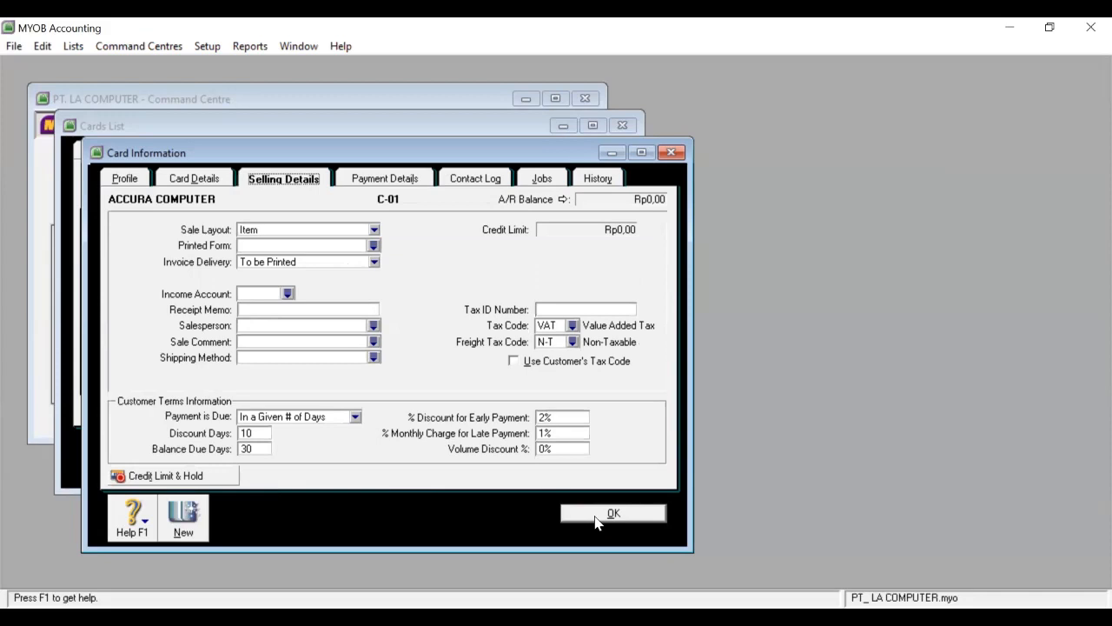
click(598, 518)
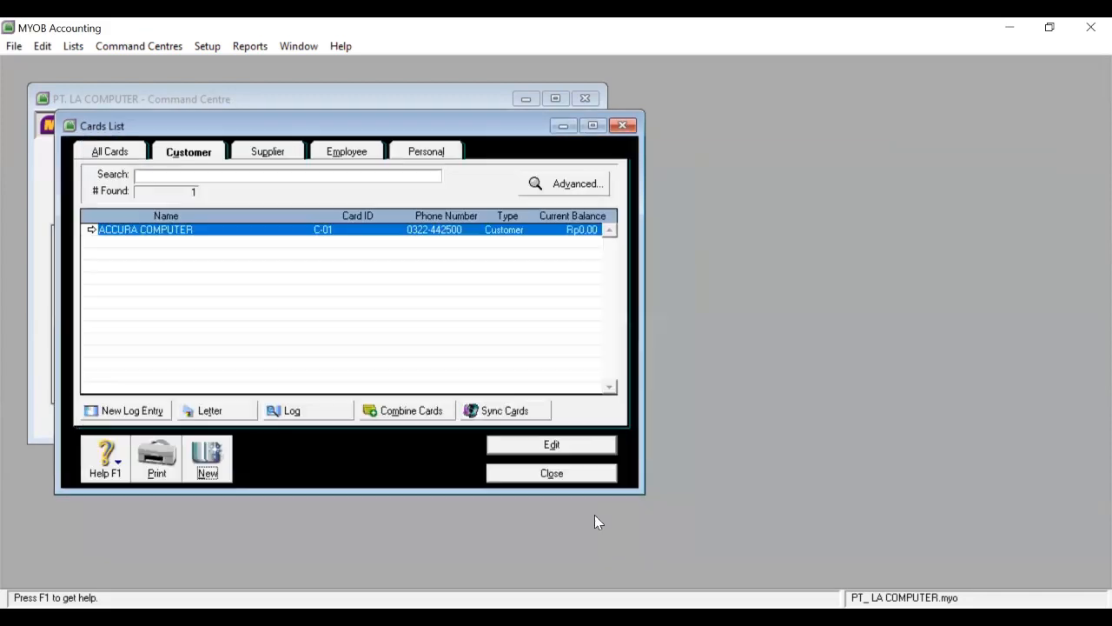
Start a second customer card for BARU COMPUTER with card ID C-02.
click(209, 464)
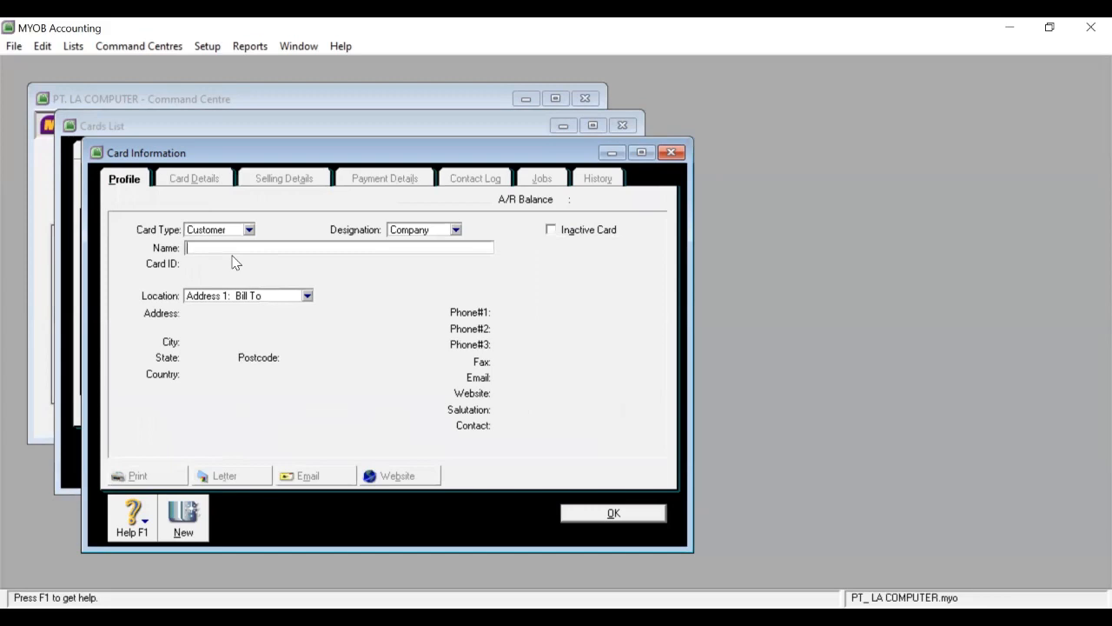
text(RU COMPUTER)
key(Tab)
text(C-02)
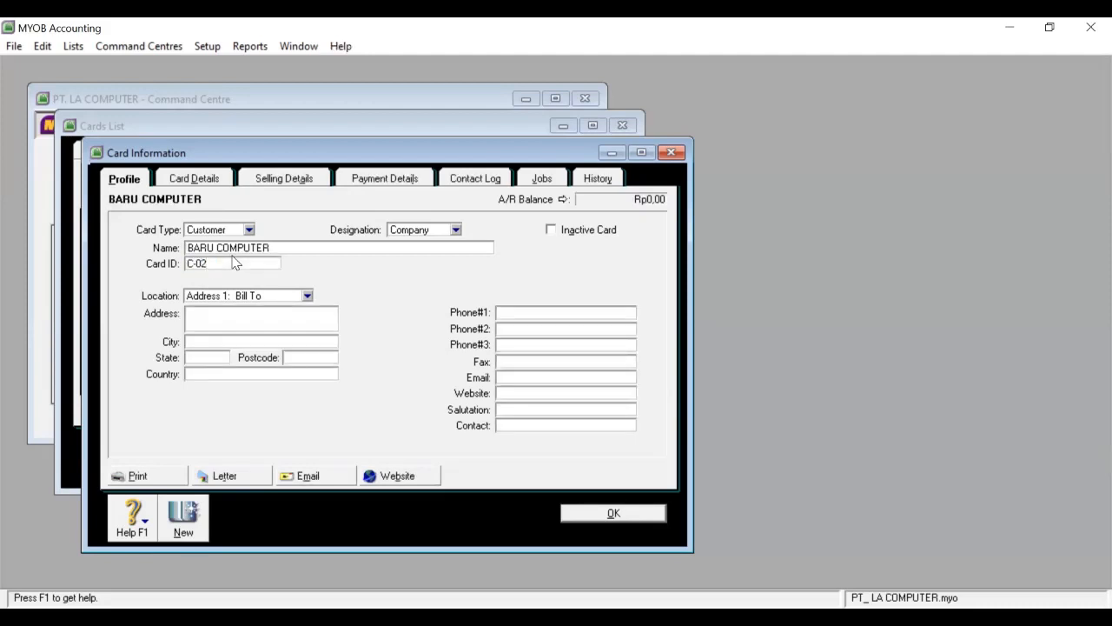
Enter the BABAT, JATIM, 62290 address details and save the BARU COMPUTER card.
click(269, 318)
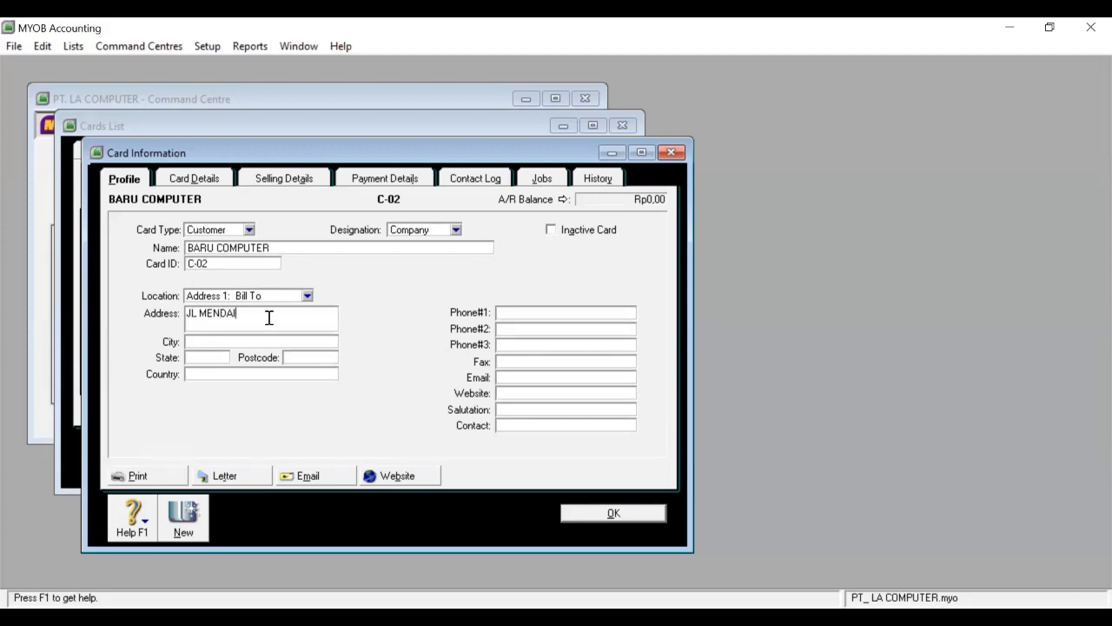
click(254, 341)
text(BABAT)
click(226, 354)
text(JATIM)
key(BackSpace)
key(BackSpace)
text(IM)
click(319, 358)
text(62)
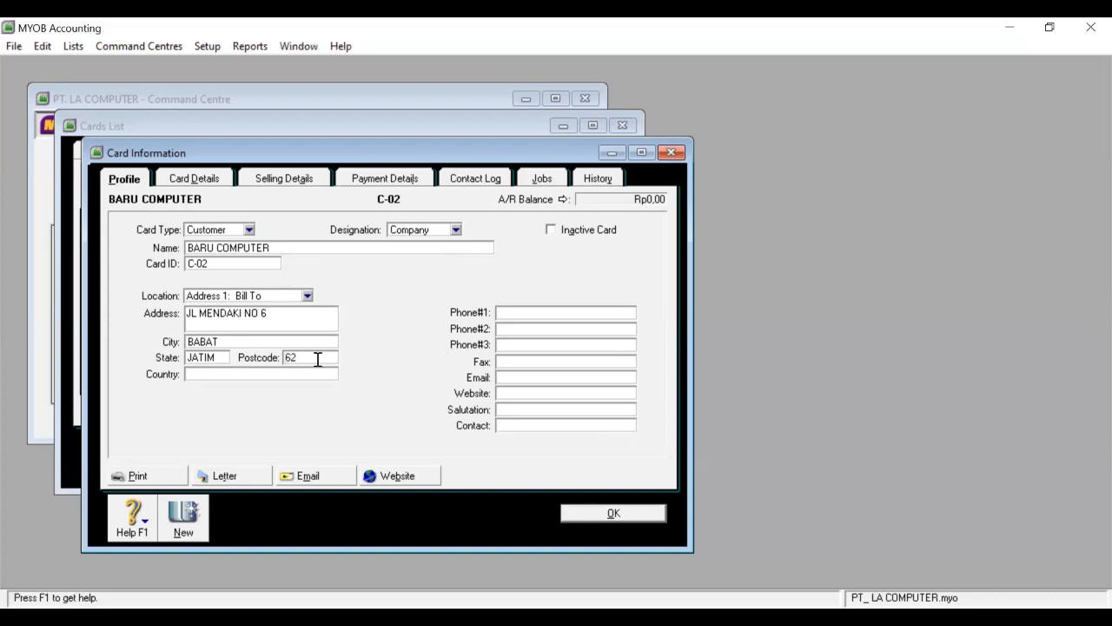
text(290)
click(294, 372)
click(609, 515)
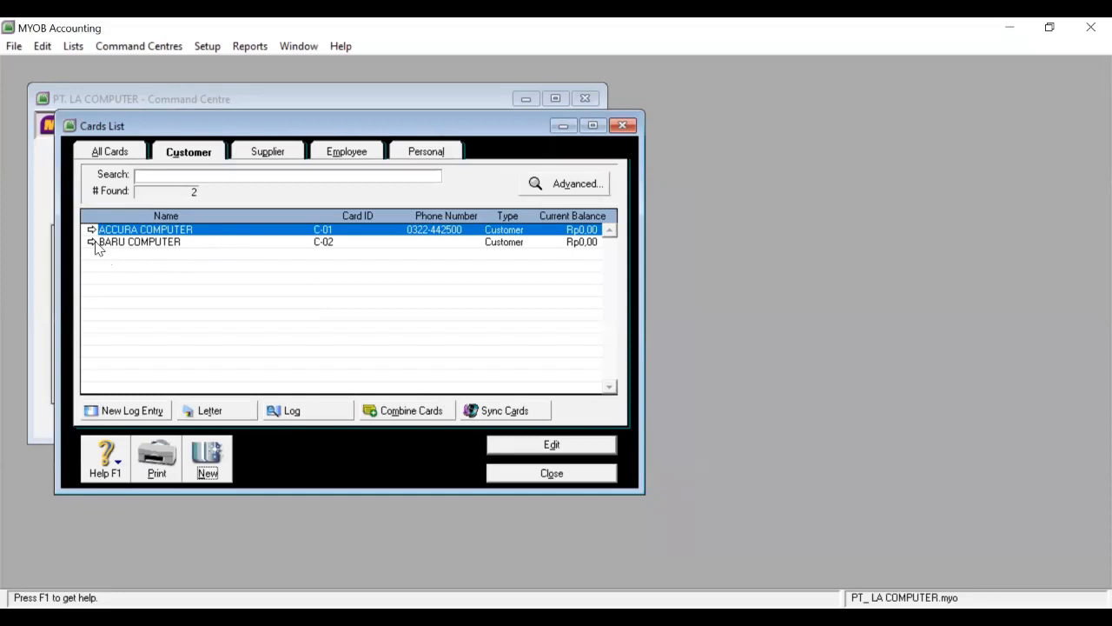
Open the BARU COMPUTER card and remove it with the Delete Card action.
click(93, 242)
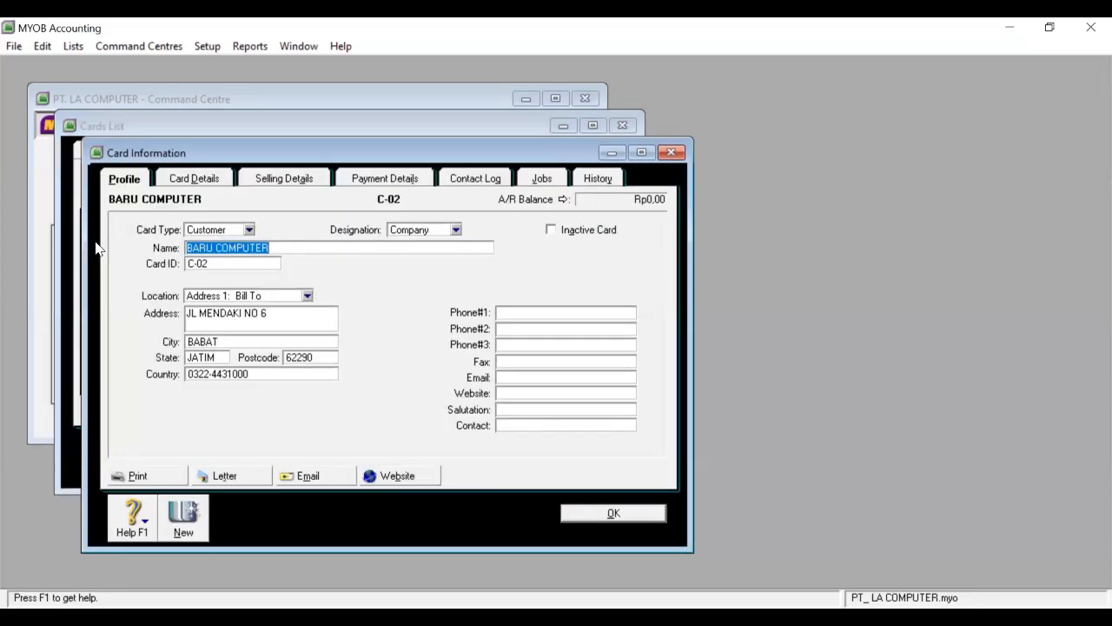
right_click(136, 285)
click(189, 292)
click(569, 513)
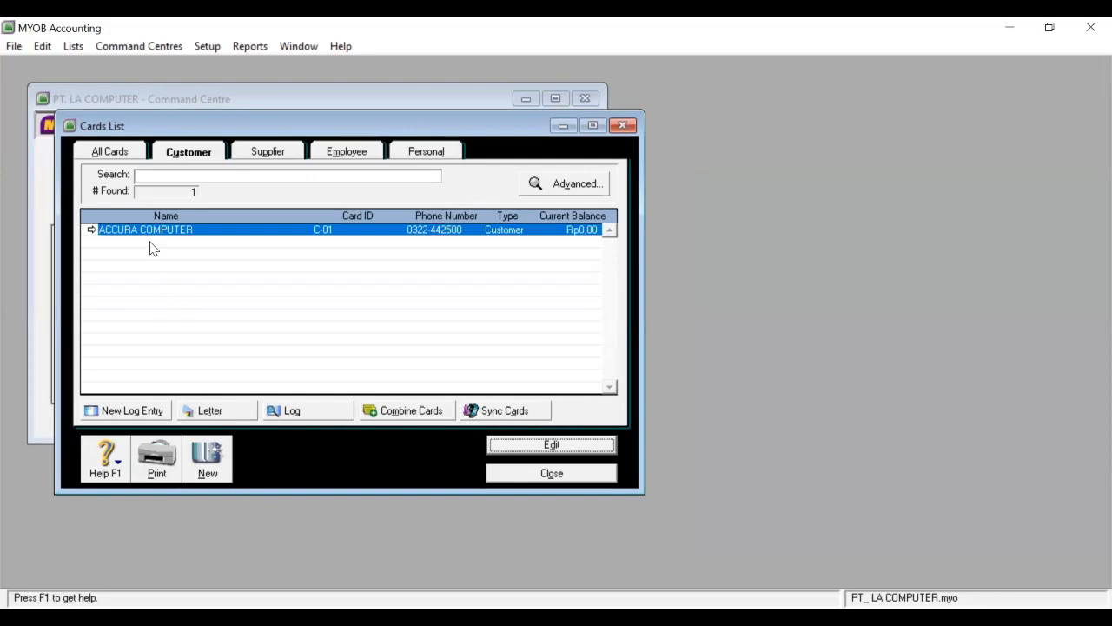
Start a new customer card named BARU COMPUTER with card ID C-02.
click(217, 465)
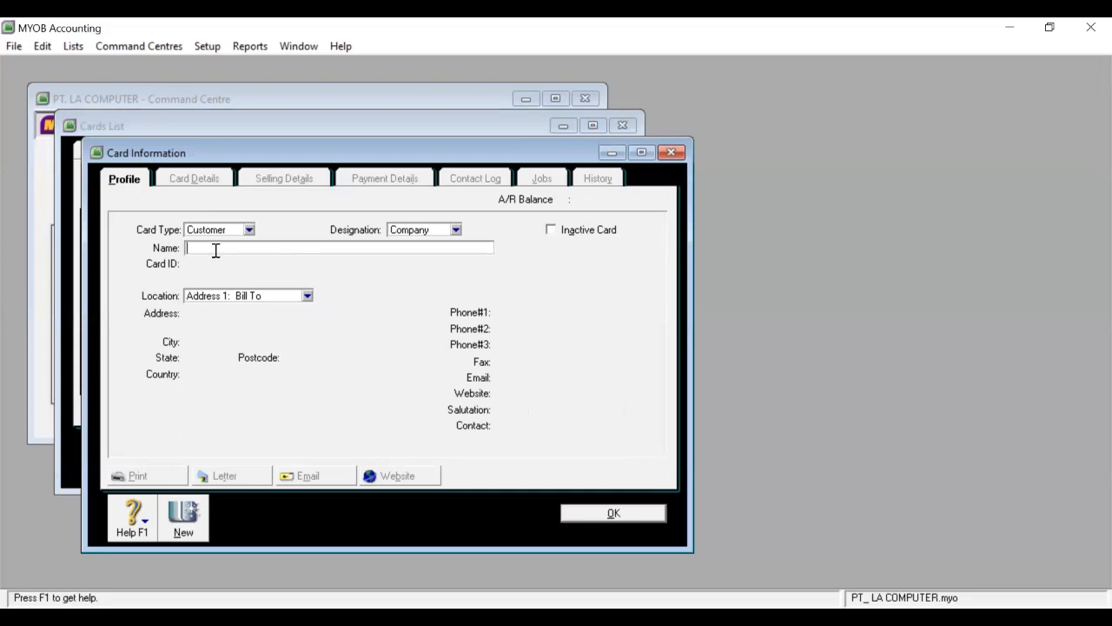
text(BARU COMPUET)
key(BackSpace)
text(TER)
key(Tab)
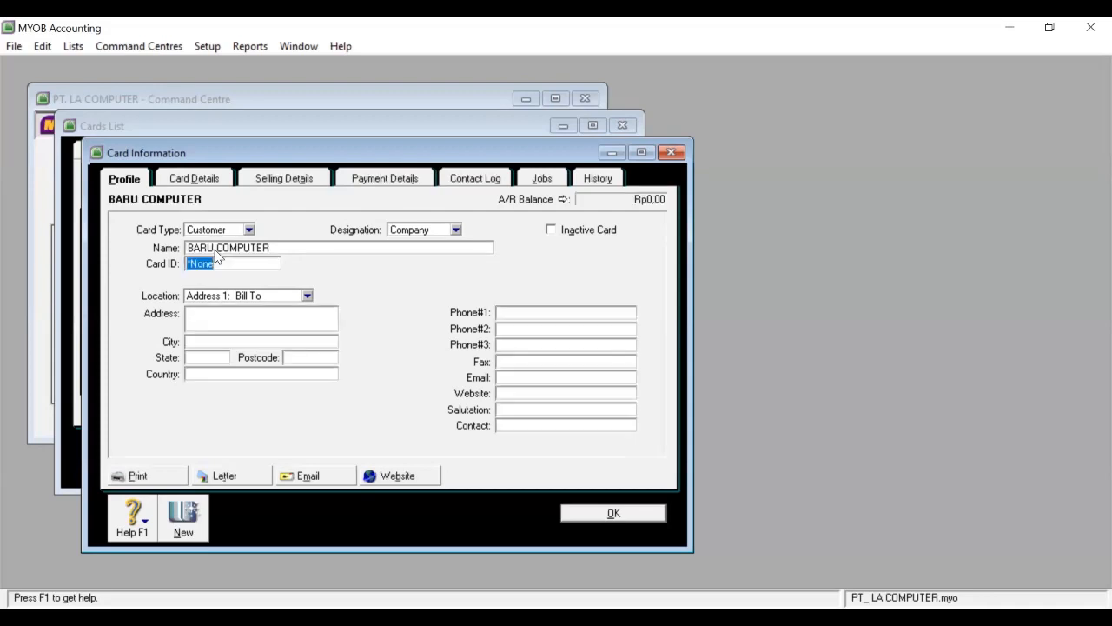
text(C-02)
Enter the street address with city BABAT and state JATIM.
click(226, 322)
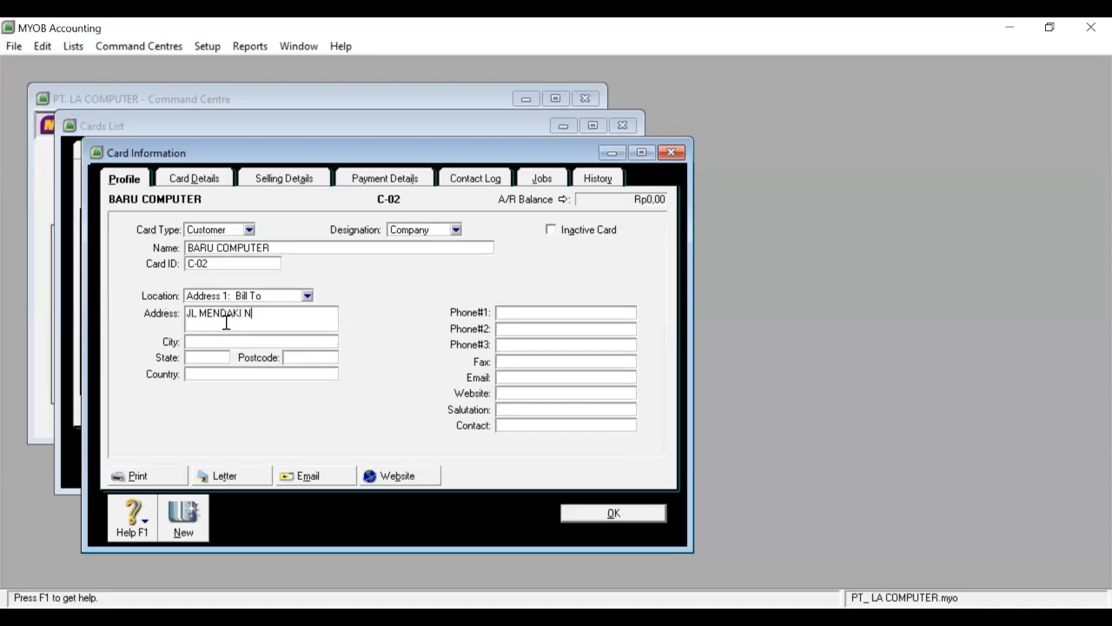
click(208, 341)
text(BABAT)
click(215, 361)
text(JATIM)
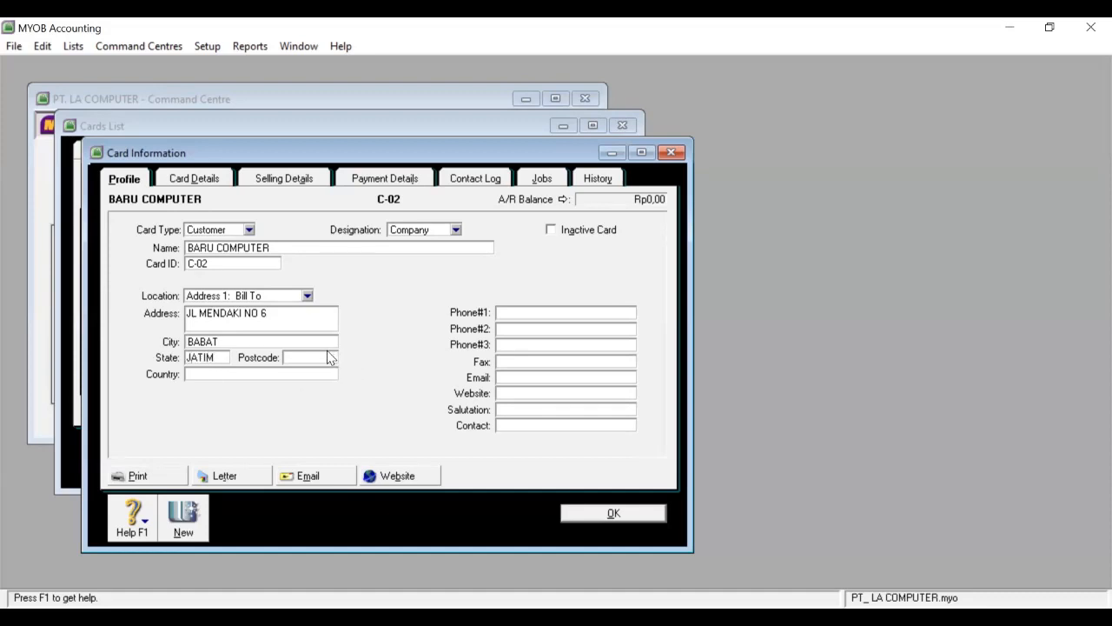
text(62290)
key(BackSpace)
key(BackSpace)
key(BackSpace)
key(BackSpace)
key(BackSpace)
key(BackSpace)
key(BackSpace)
key(BackSpace)
key(BackSpace)
text(ATIM)
Add postcode 62294, country INDONESIA and the first phone number.
click(308, 352)
text(62294)
click(295, 376)
text(INDONE)
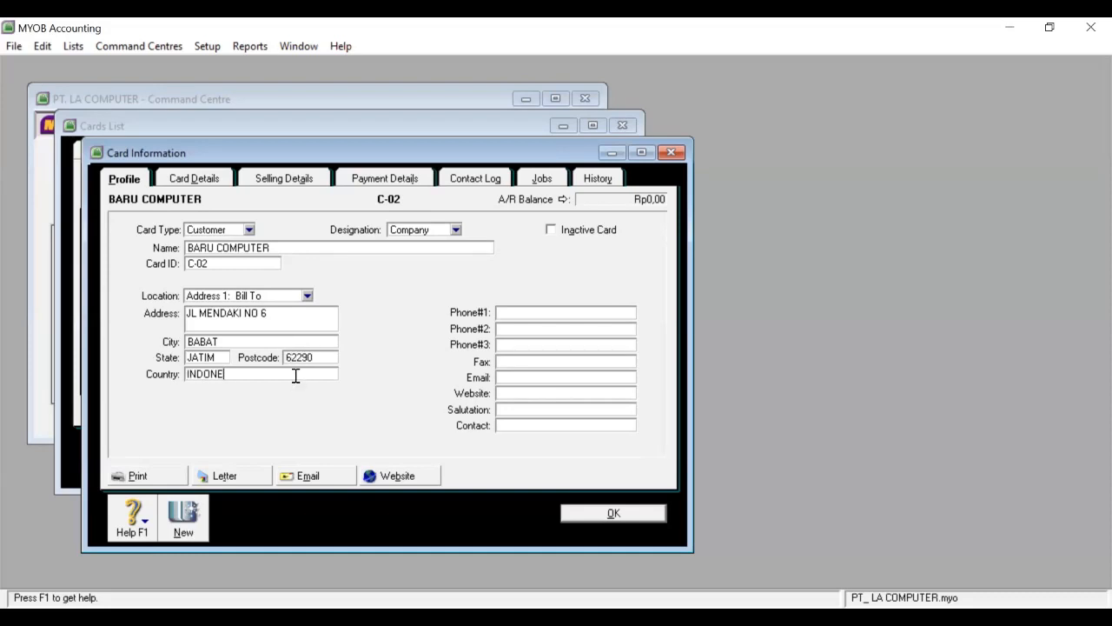
text(SIA)
click(551, 313)
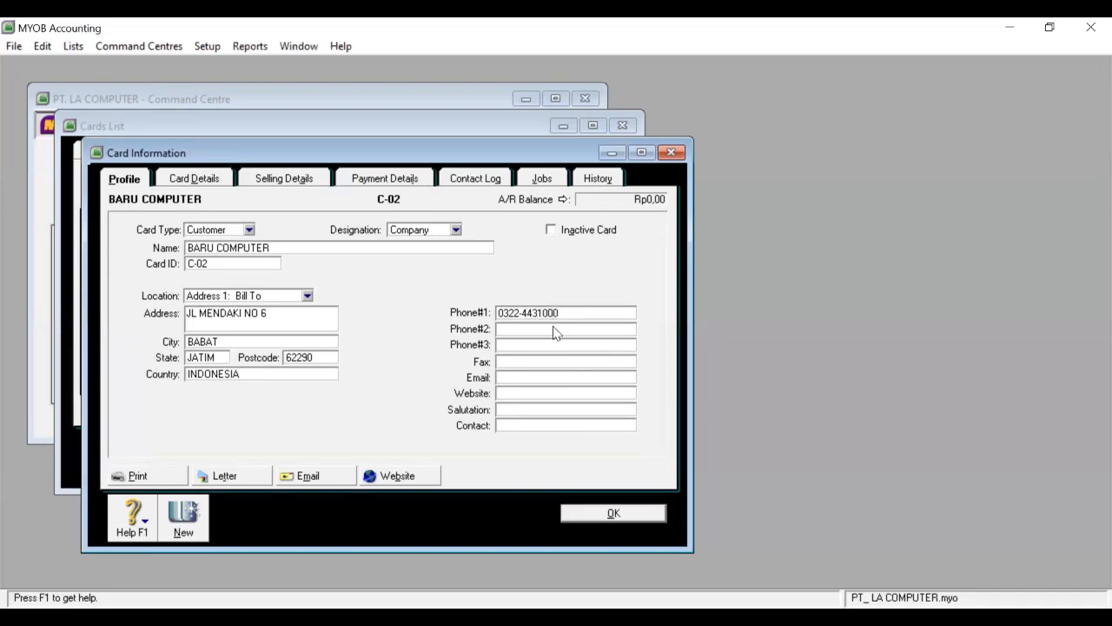
click(287, 183)
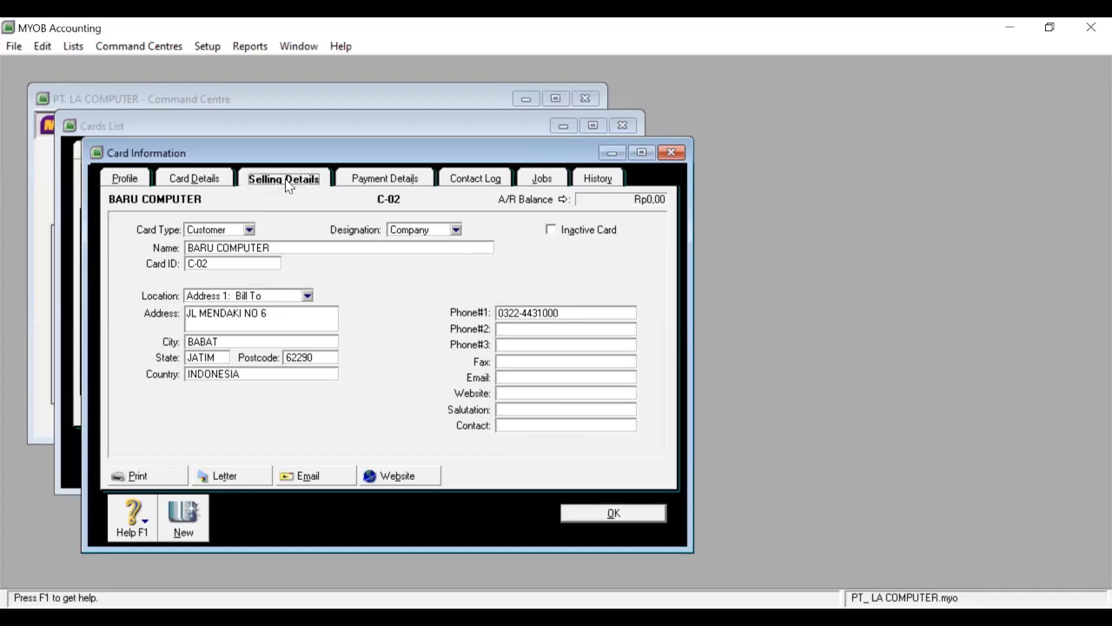
Set Item sale layout and terms of 2% within 10 days, net 30, 1% monthly late charge.
click(372, 231)
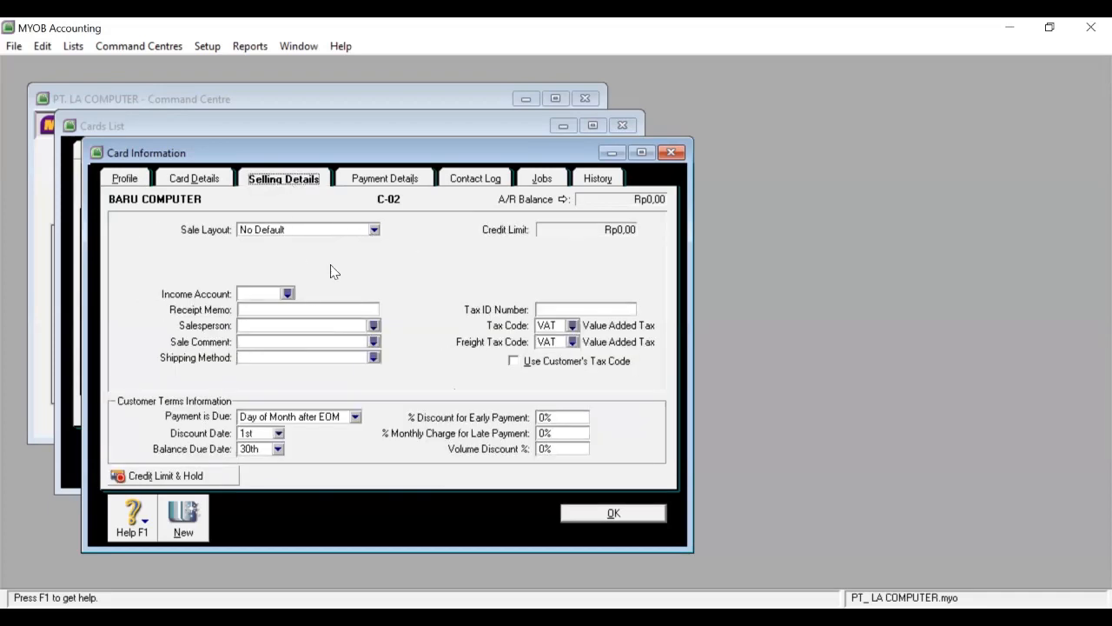
click(331, 269)
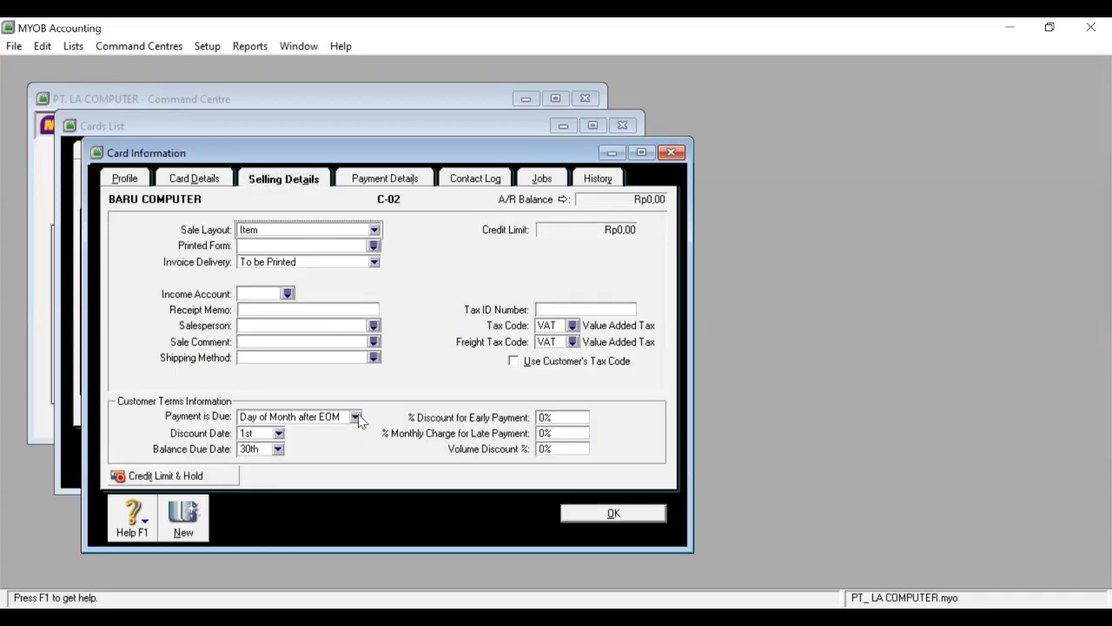
click(355, 417)
click(341, 457)
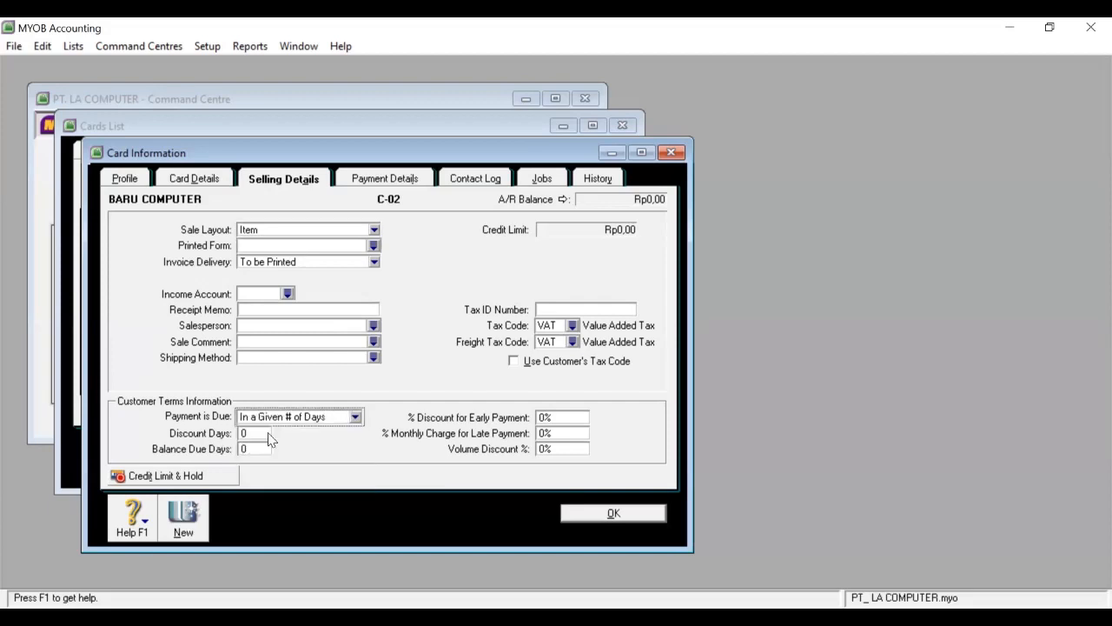
click(262, 433)
text(10)
click(261, 449)
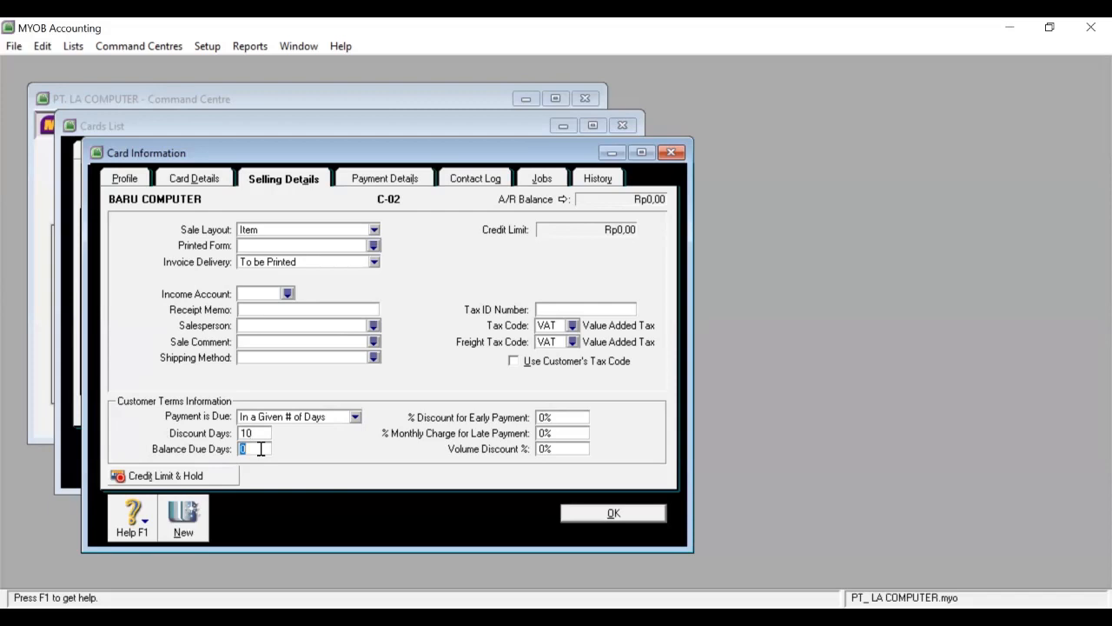
text(30)
click(544, 418)
text(2)
click(544, 433)
text(1)
Set the freight tax code to N-T Non-Taxable and save BARU COMPUTER.
click(573, 342)
click(493, 227)
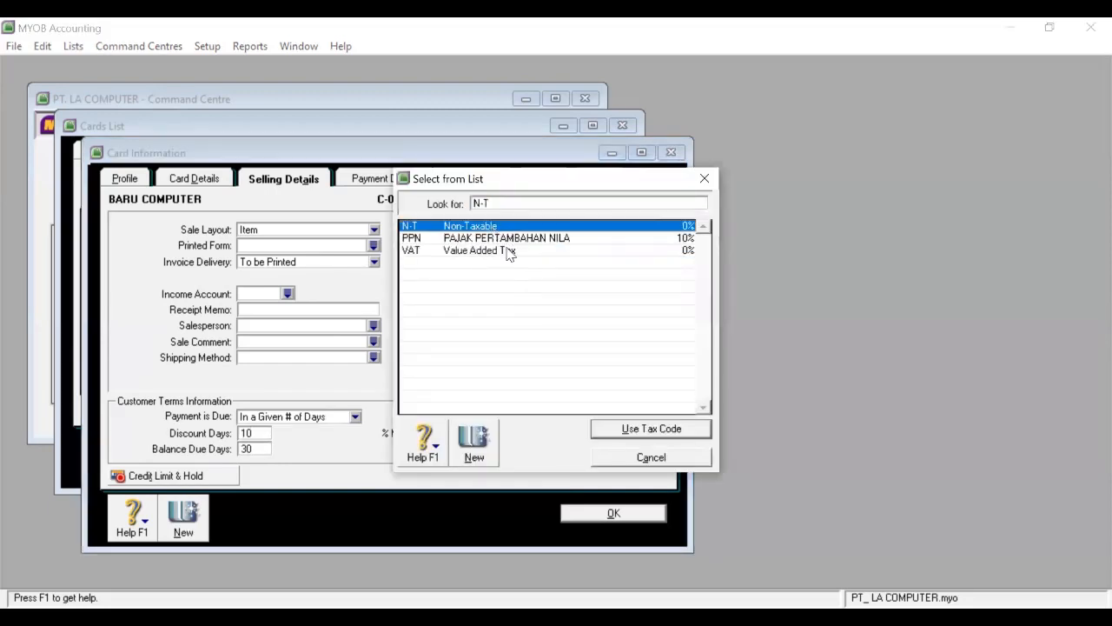
click(642, 429)
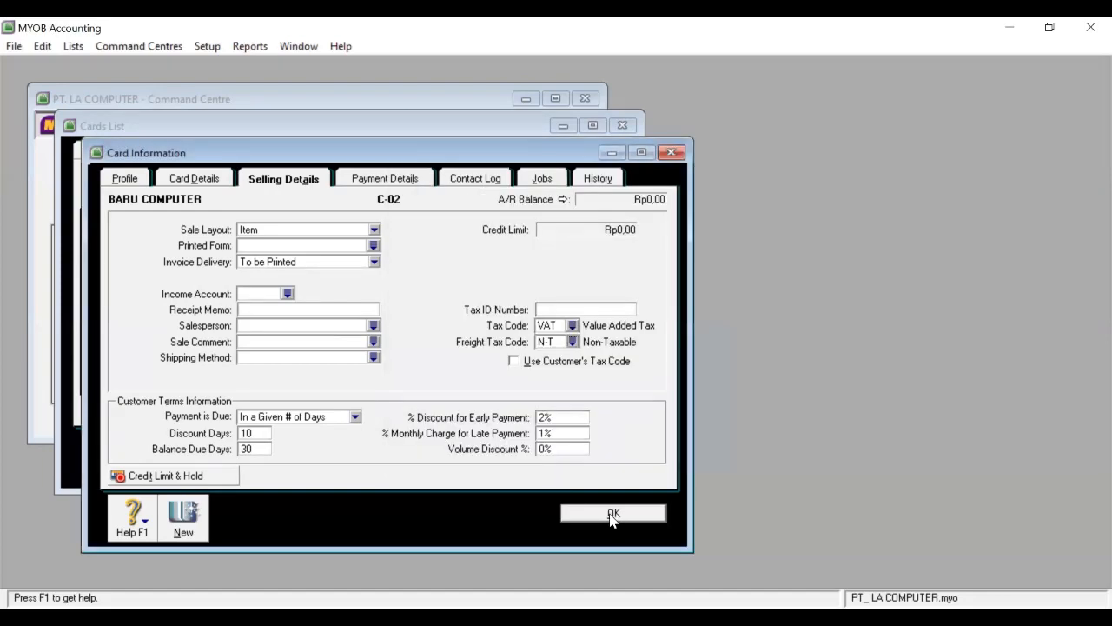
click(611, 516)
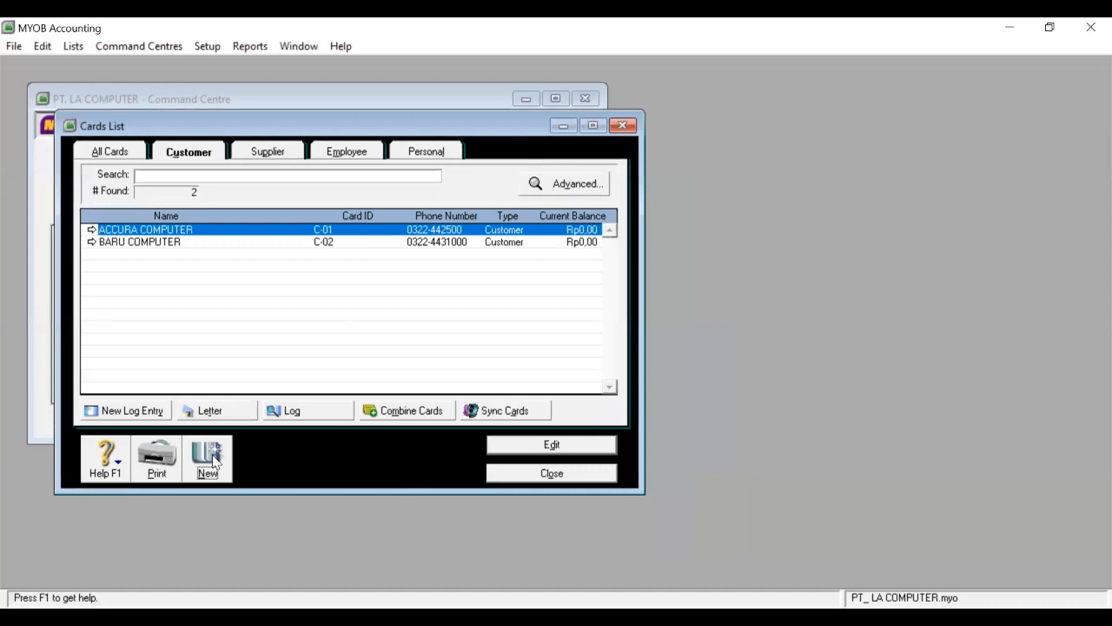
Start a new customer card named CERDAS COMPUTER with card ID C-03.
click(211, 459)
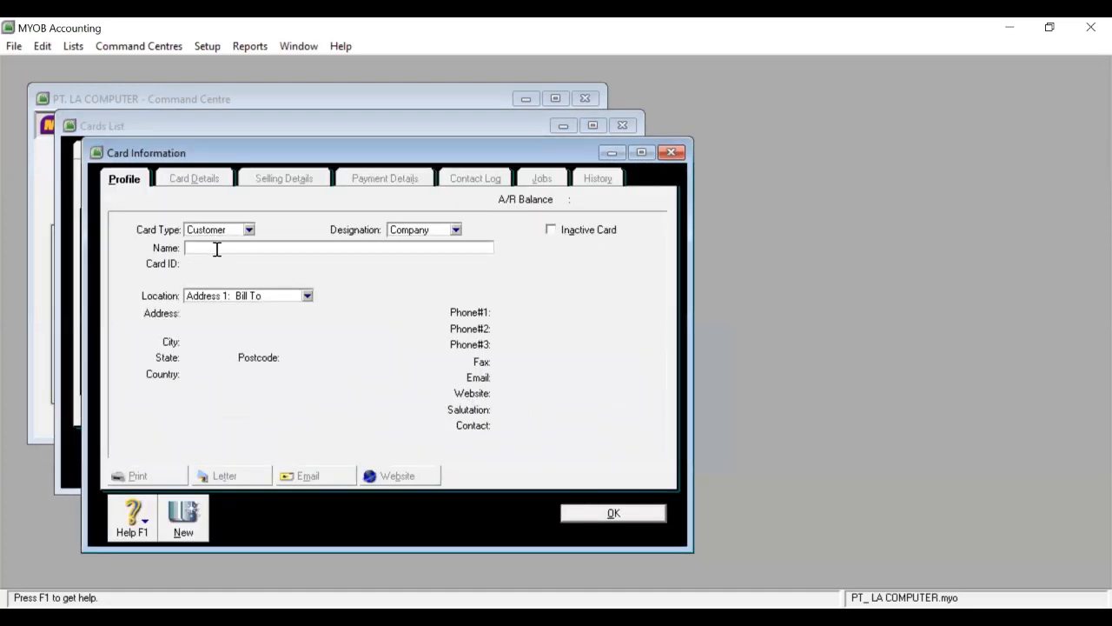
text(CERDAS COMPUTER)
key(Tab)
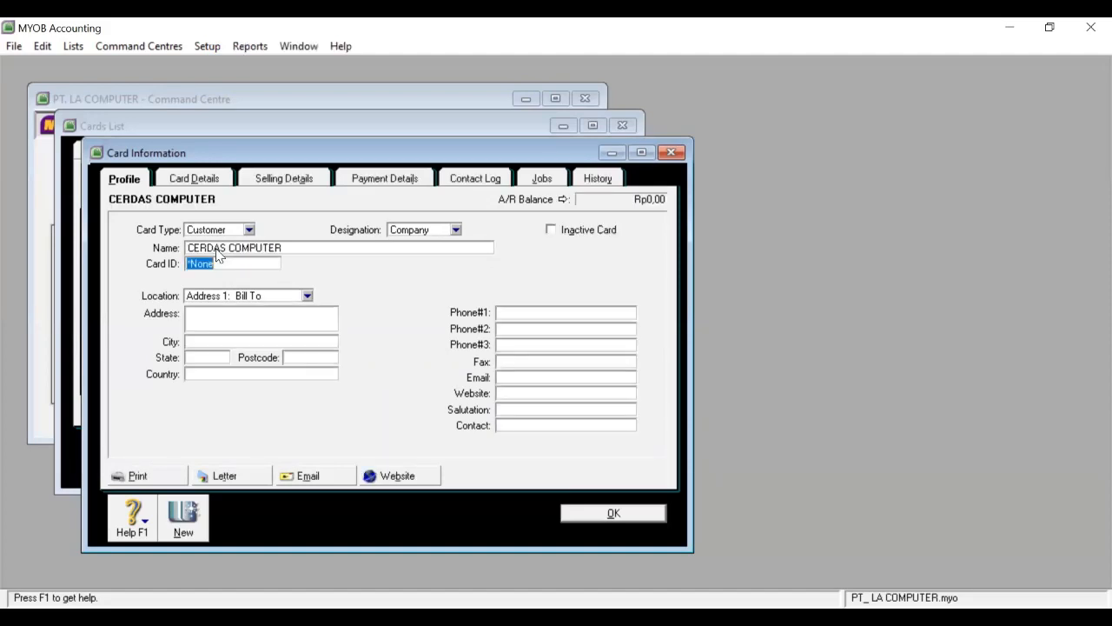
text(C-03)
Enter the street address with city BOJONEGORO and state JATIM.
click(231, 324)
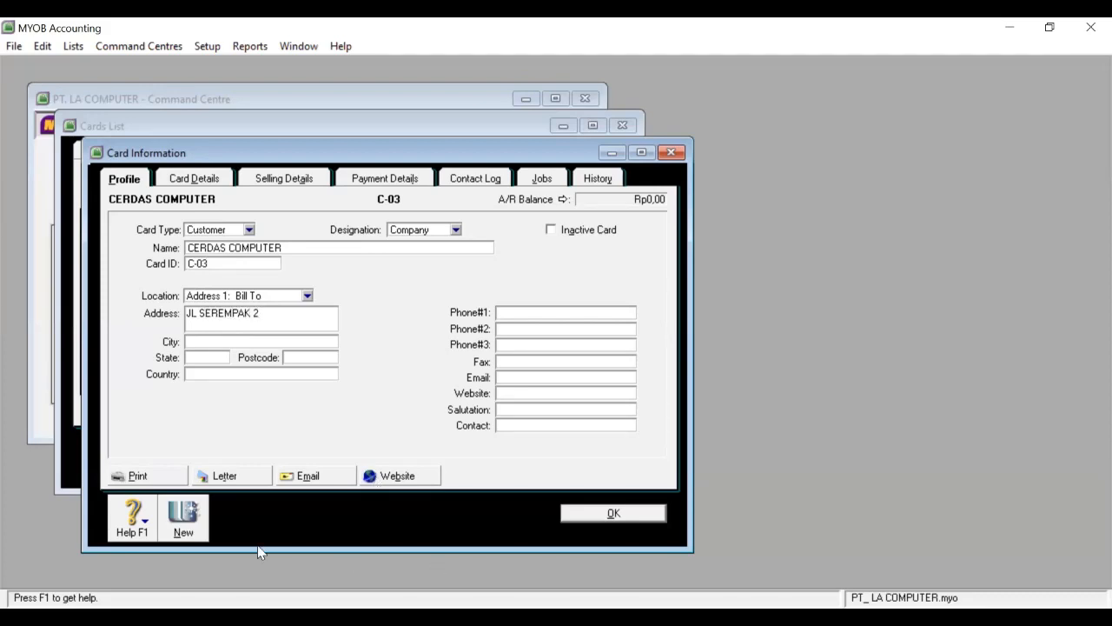
click(226, 345)
text(BOJONEGORO)
click(222, 357)
text(JATYIM)
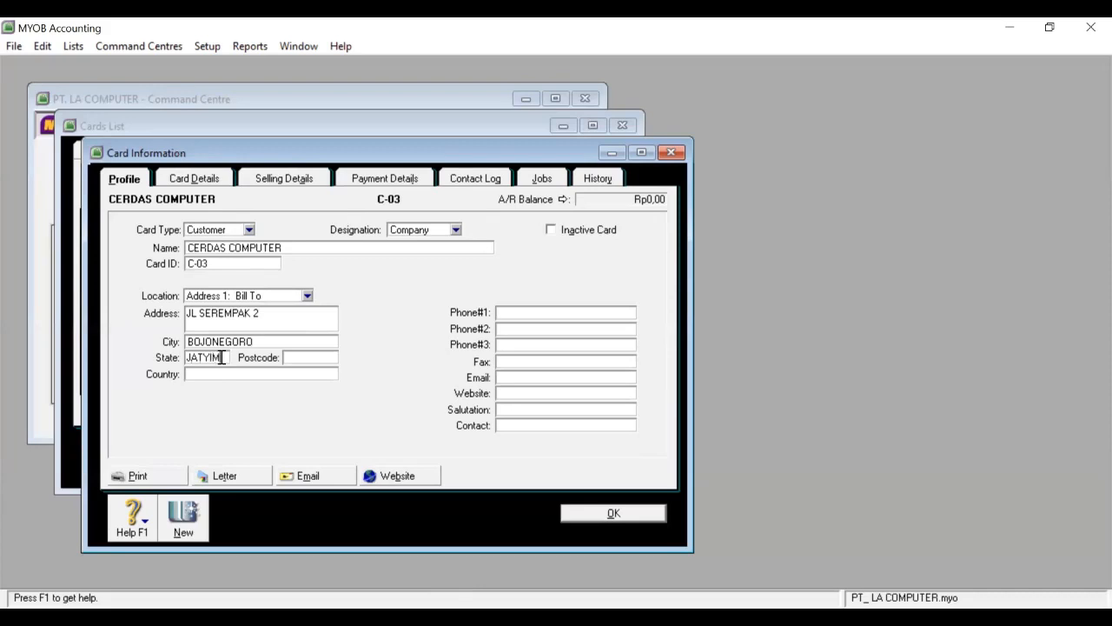
key(BackSpace)
text(IM)
Add postcode 65165, country INDONESIA and the first phone number.
click(315, 357)
text(65165)
click(296, 369)
text(INDONESIA)
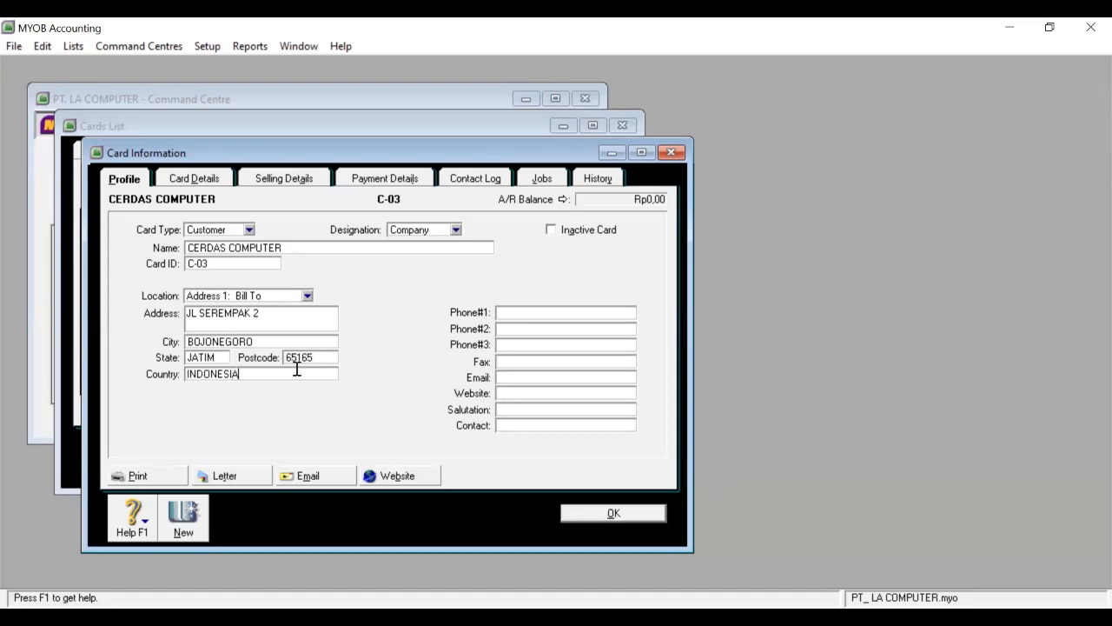
click(512, 314)
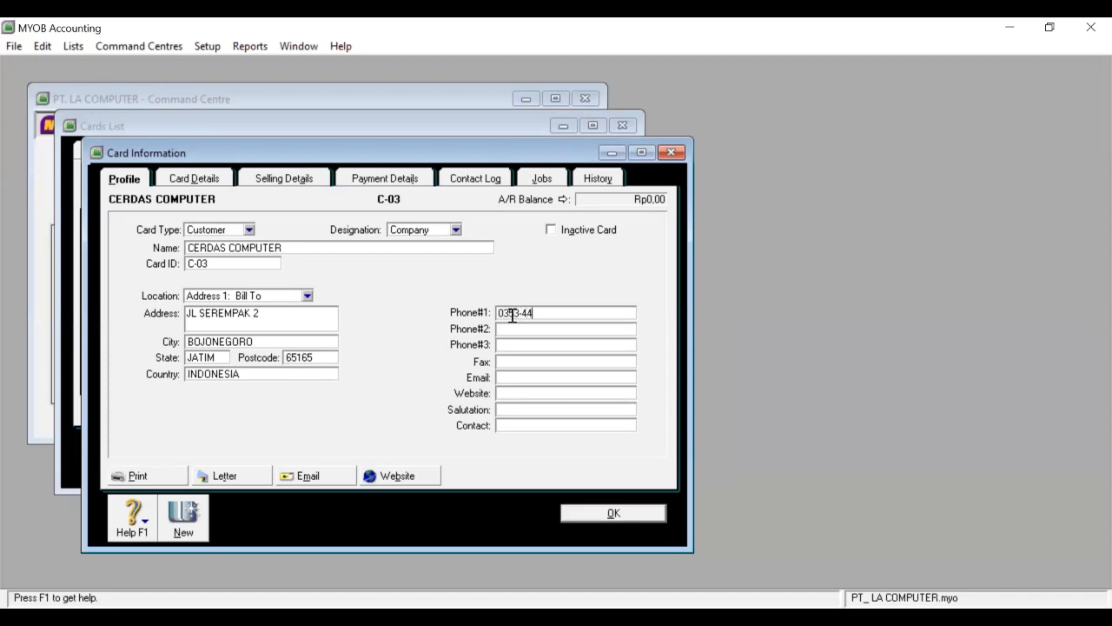
click(284, 178)
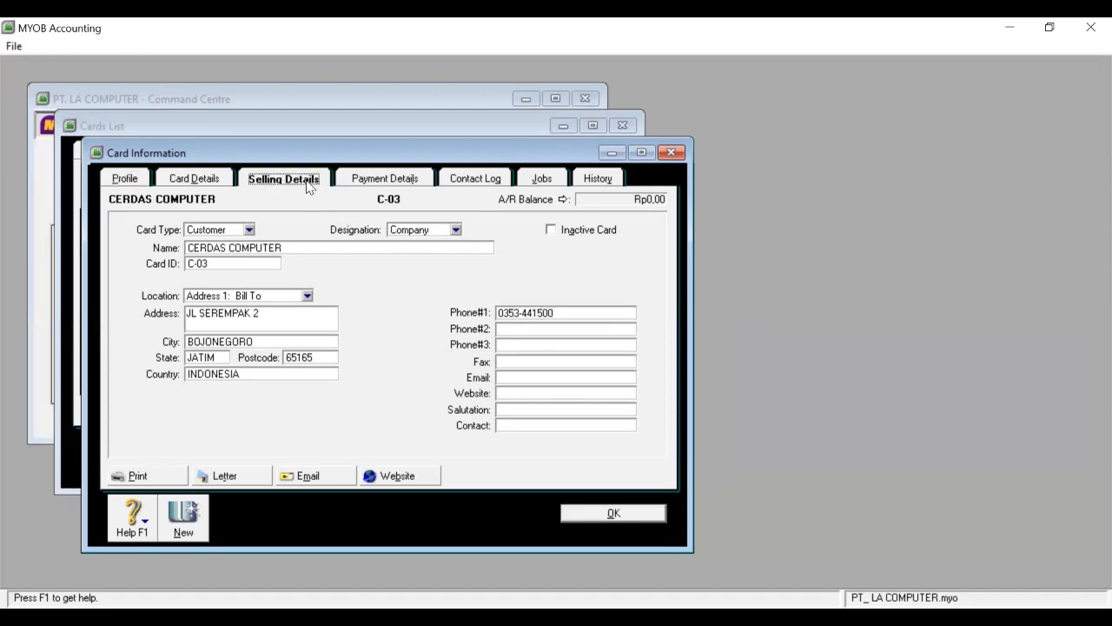
Set Item sale layout and terms of 2% within 10 days, net 30, 1% monthly late charge.
click(374, 230)
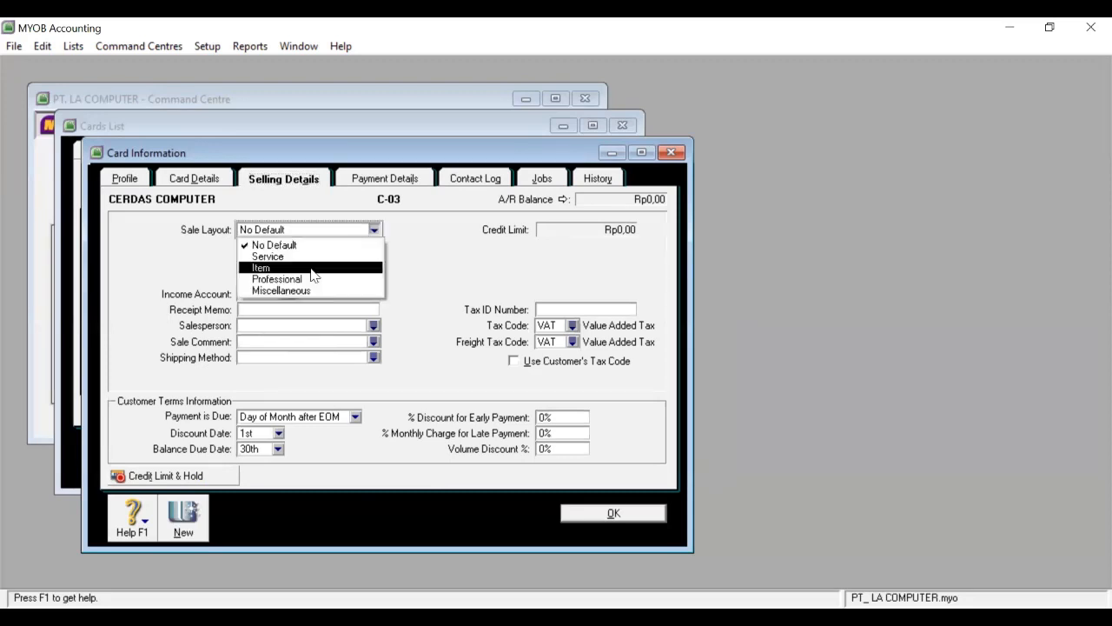
click(314, 269)
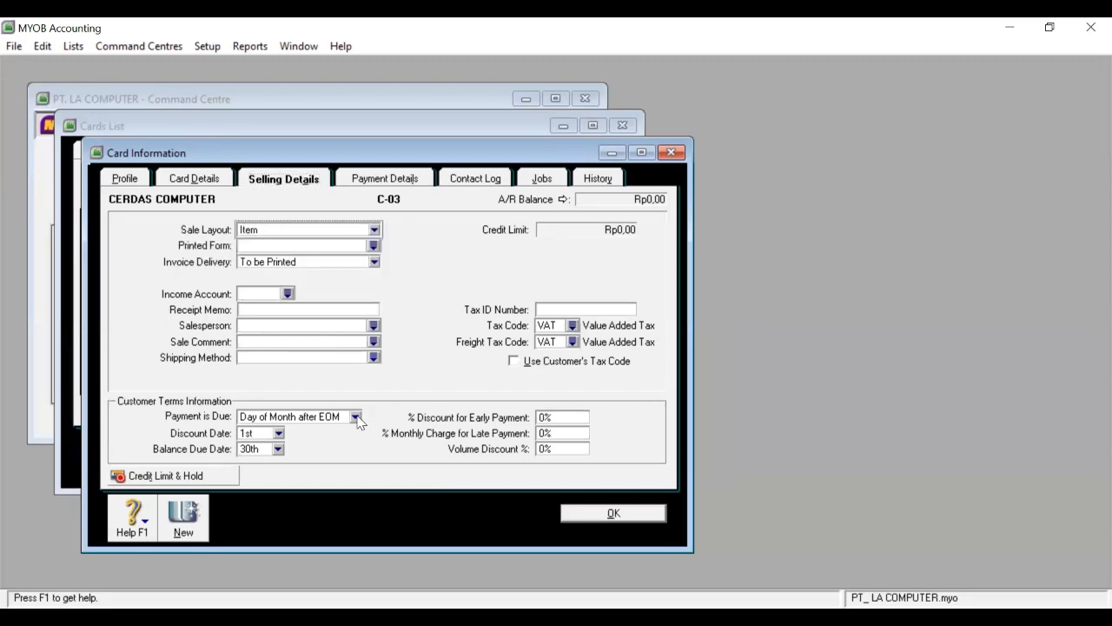
click(355, 417)
click(339, 456)
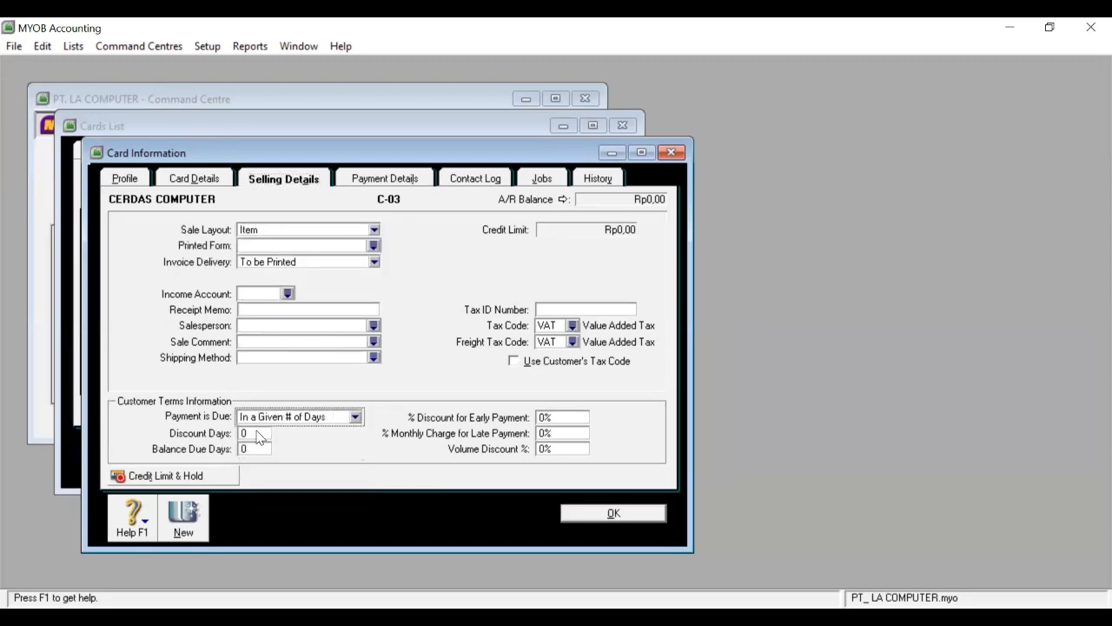
click(258, 432)
text(10)
click(263, 448)
text(30)
click(543, 418)
text(2)
click(542, 433)
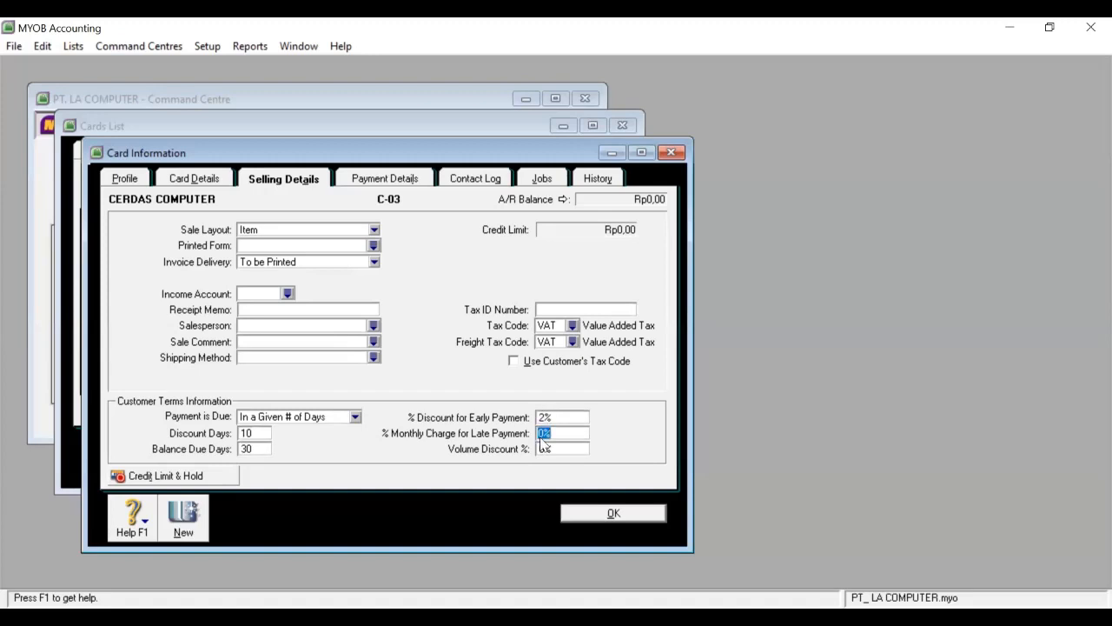
text(1)
Set the tax code to N-T Non-Taxable and save CERDAS COMPUTER.
click(574, 344)
click(444, 228)
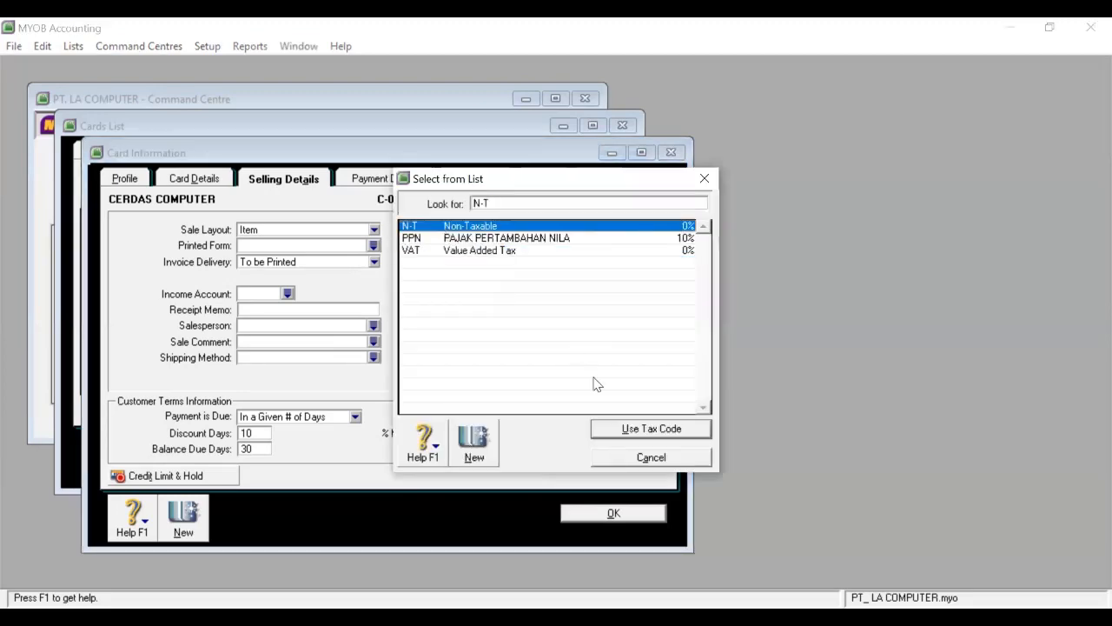
click(607, 429)
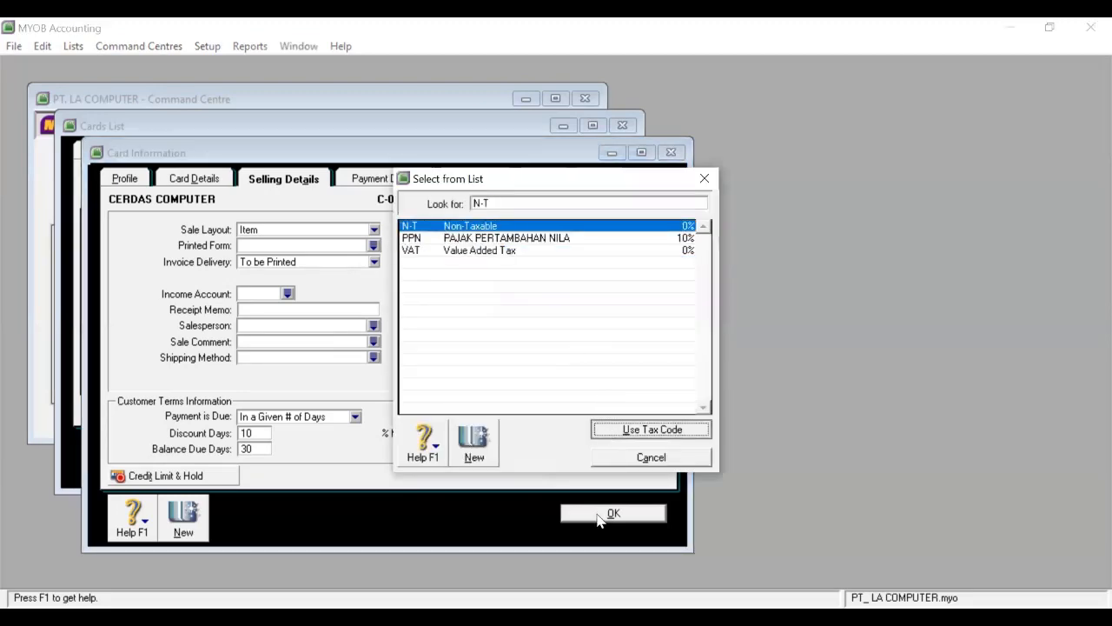
click(598, 519)
click(576, 516)
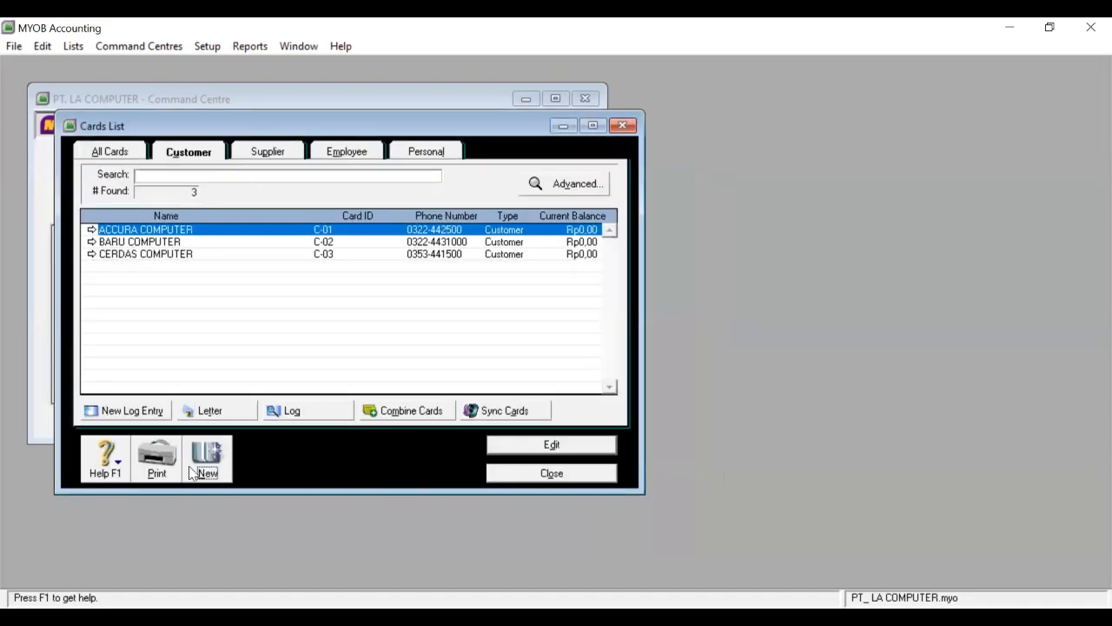
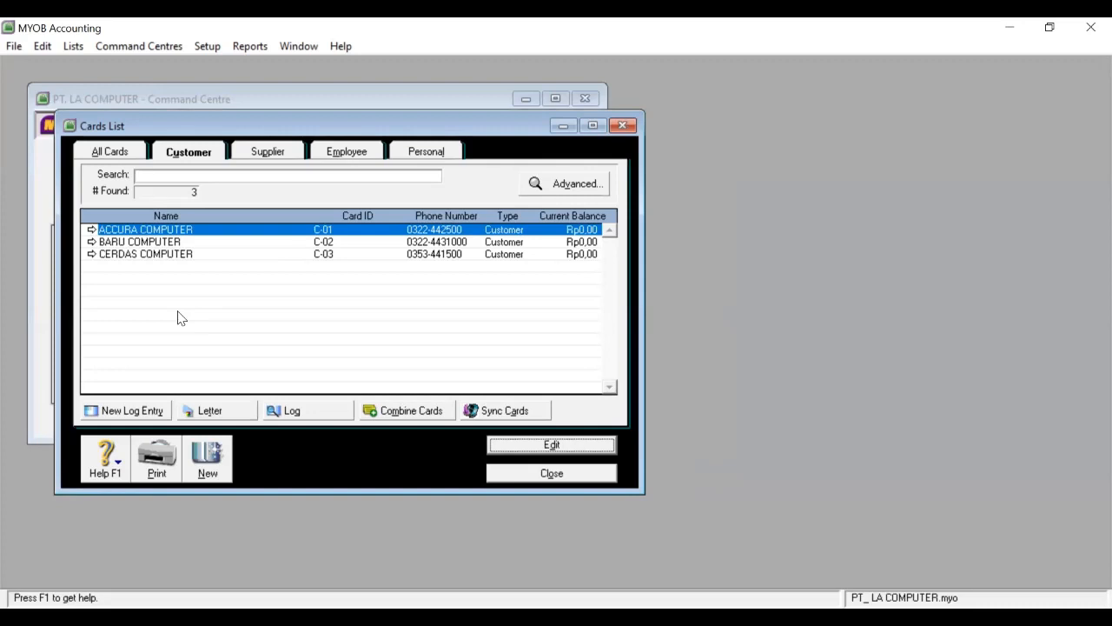
Create a new card named DUO COMPUTER with card ID C-04.
click(209, 458)
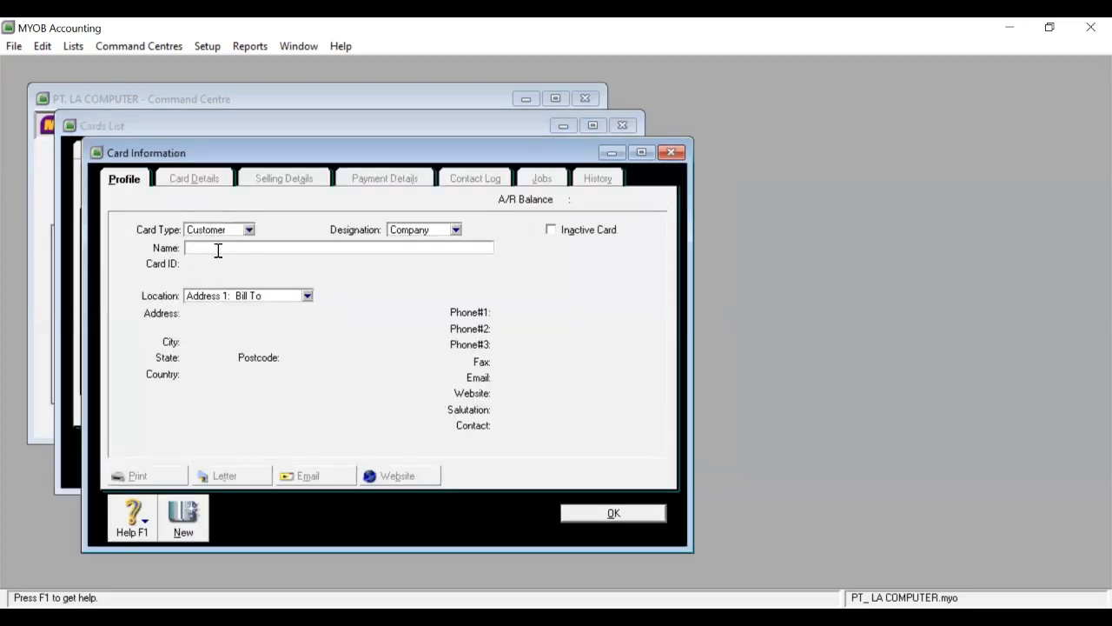
text(DUA)
key(BackSpace)
text(O COMPUTER)
key(Tab)
text(C-0)
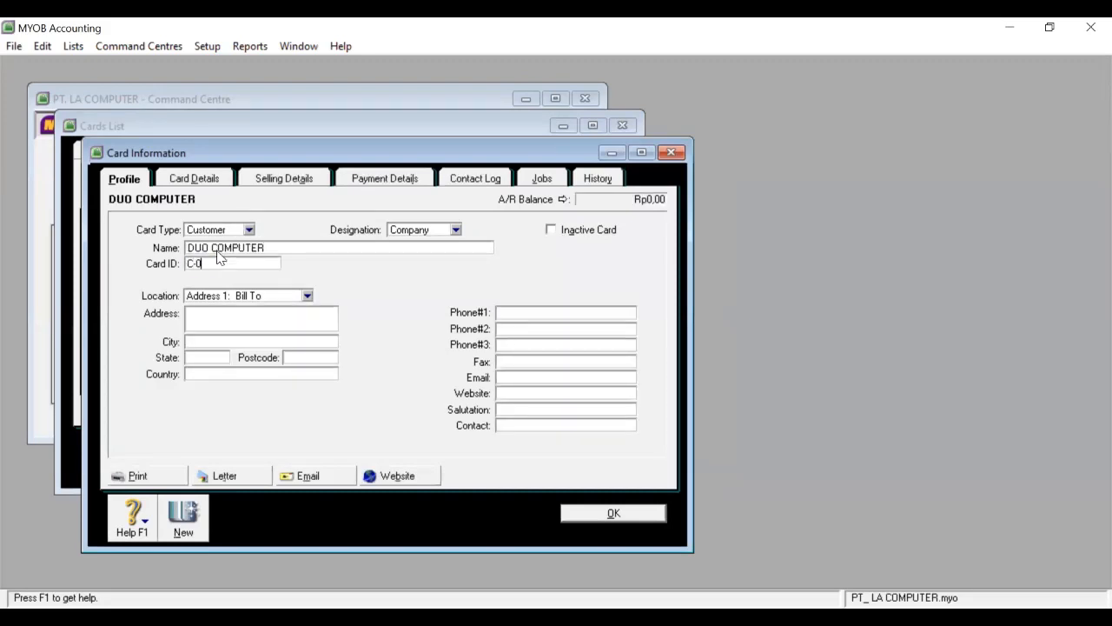
text(4)
Enter the customer's street address, city TUBAN and state JATIM.
click(215, 318)
click(218, 341)
text(TUBAN)
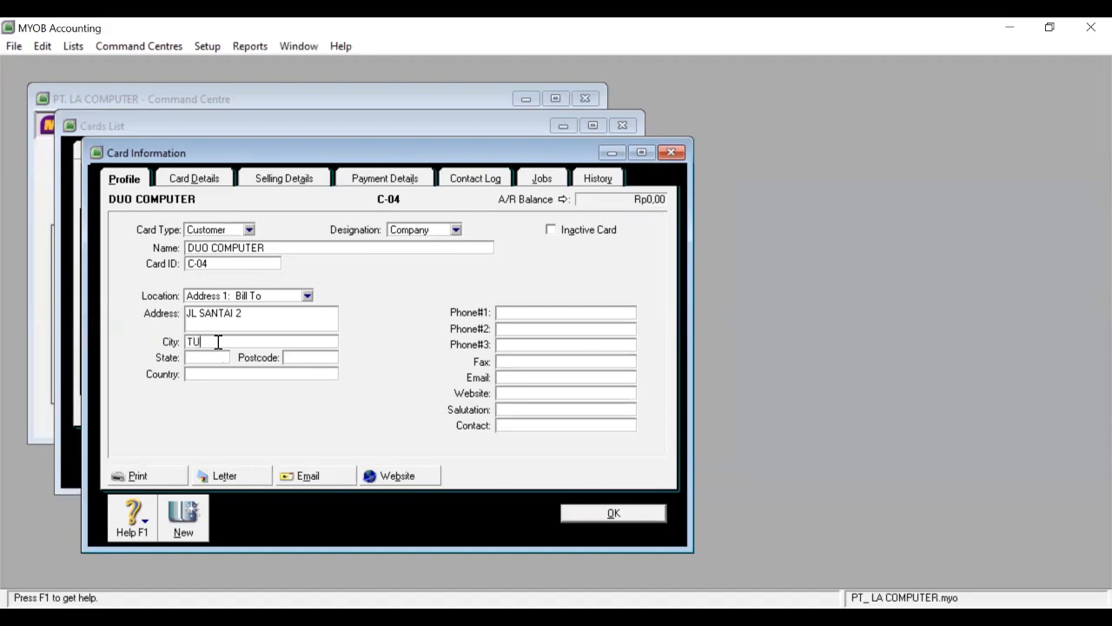
click(215, 360)
text(JATIM)
Add postcode 68389, country INDONESIA and the main phone number.
click(310, 358)
text(8)
text(8)
key(BackSpace)
key(BackSpace)
text(68389)
click(290, 375)
text(INDONESIA)
click(528, 311)
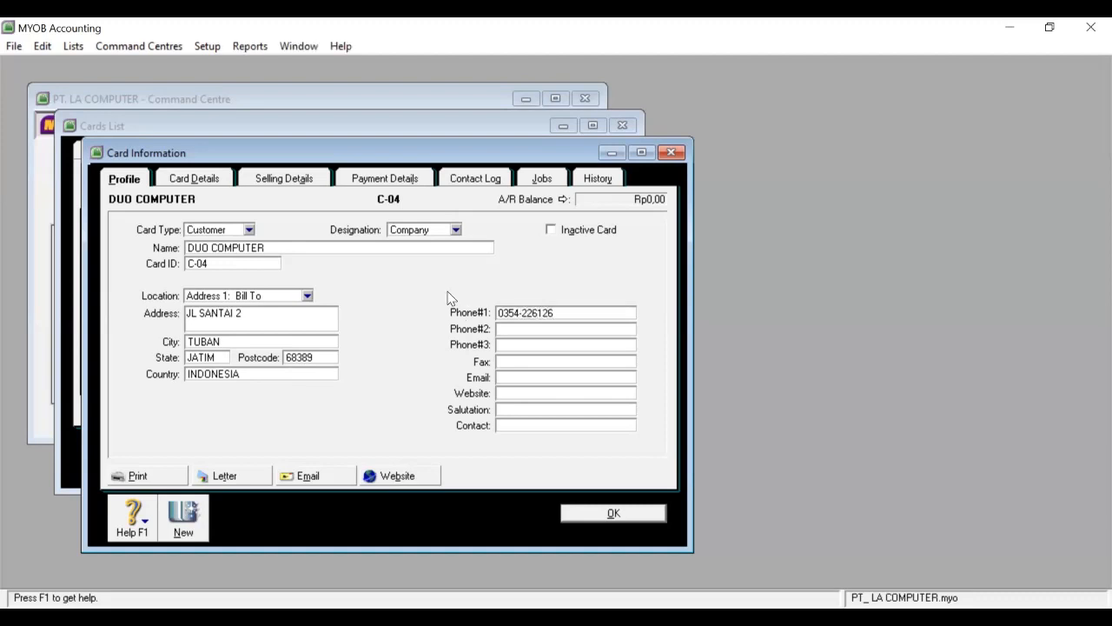
Set Item sale layout and terms of 2% within 10 days, net 30, 1% monthly late charge.
click(303, 181)
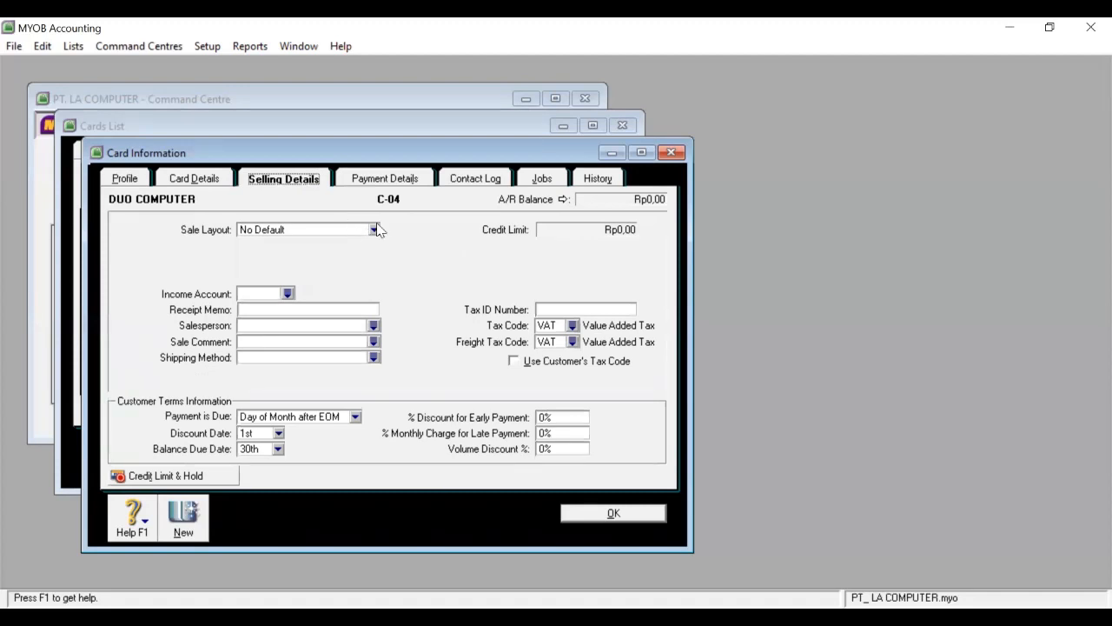
click(375, 230)
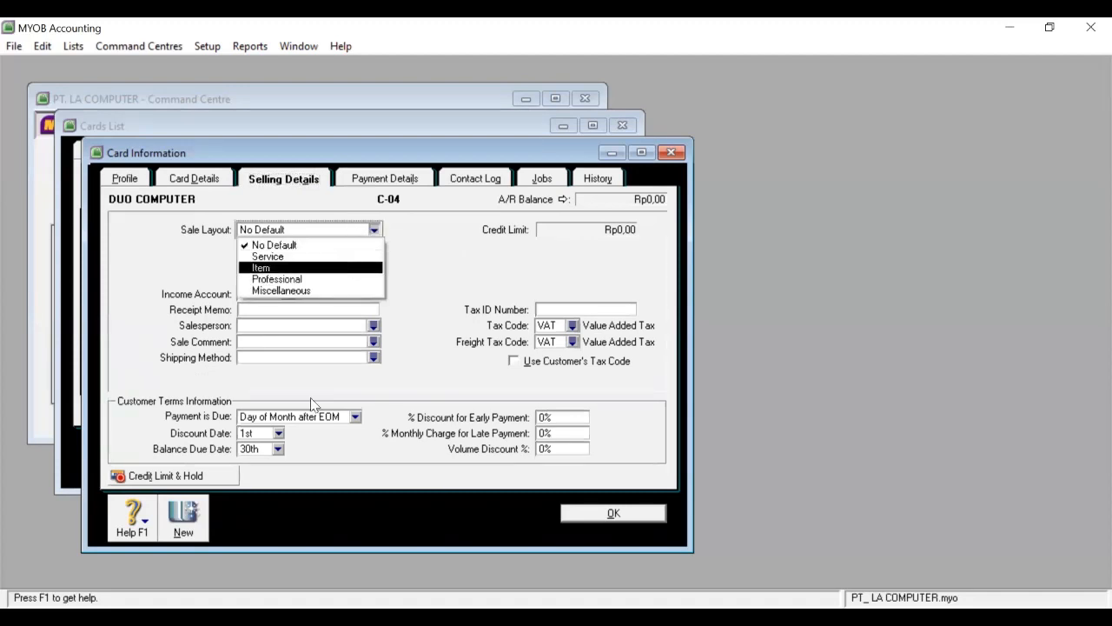
click(351, 268)
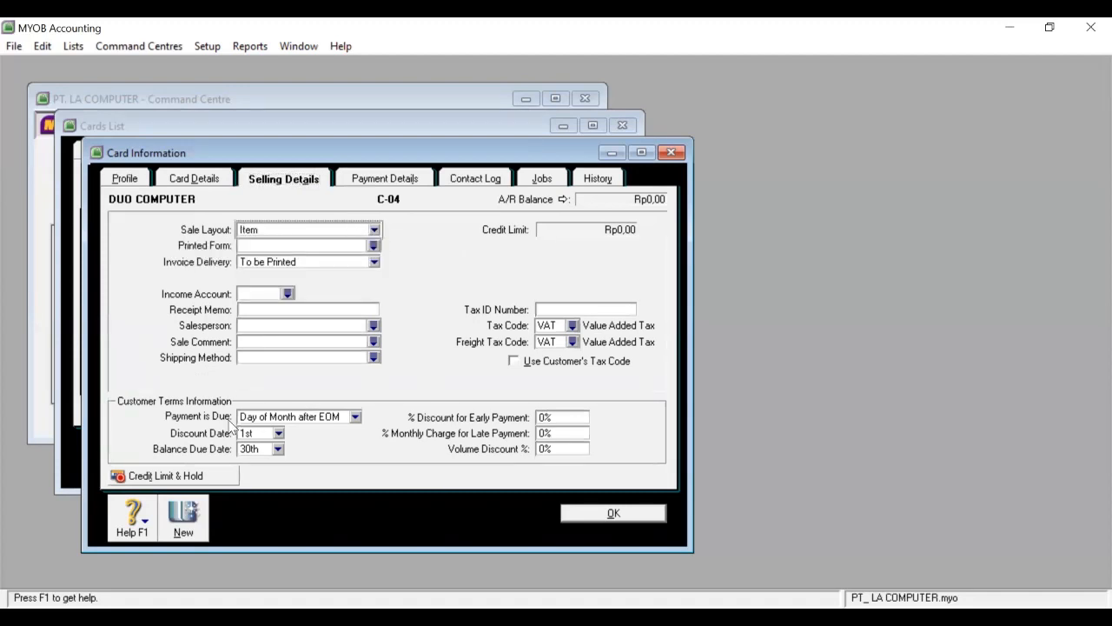
click(356, 417)
click(331, 458)
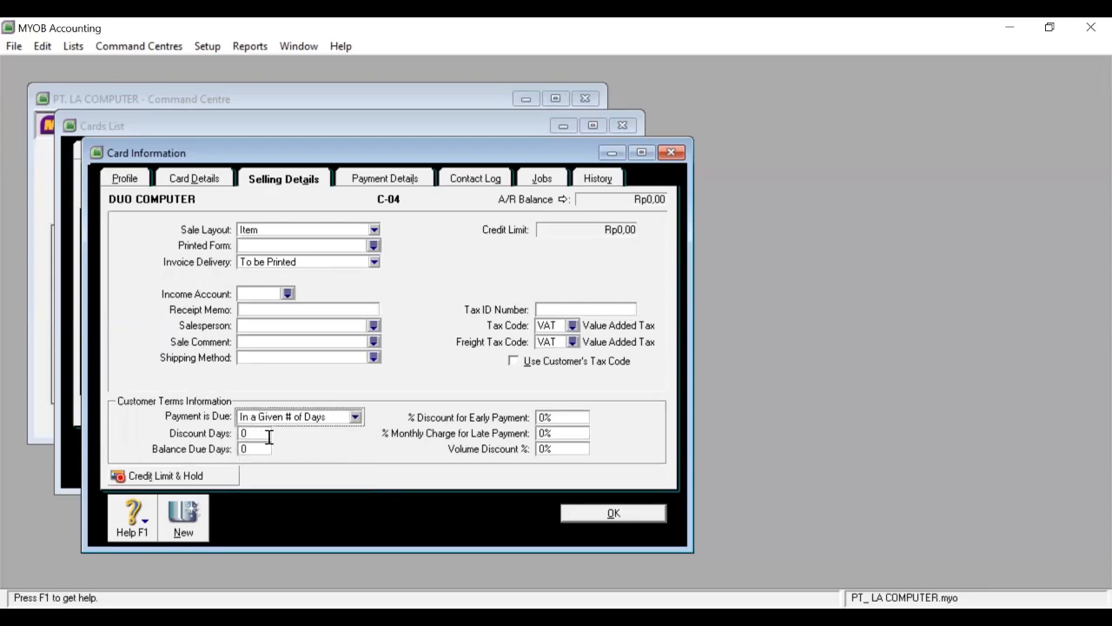
click(269, 437)
text(10)
click(261, 449)
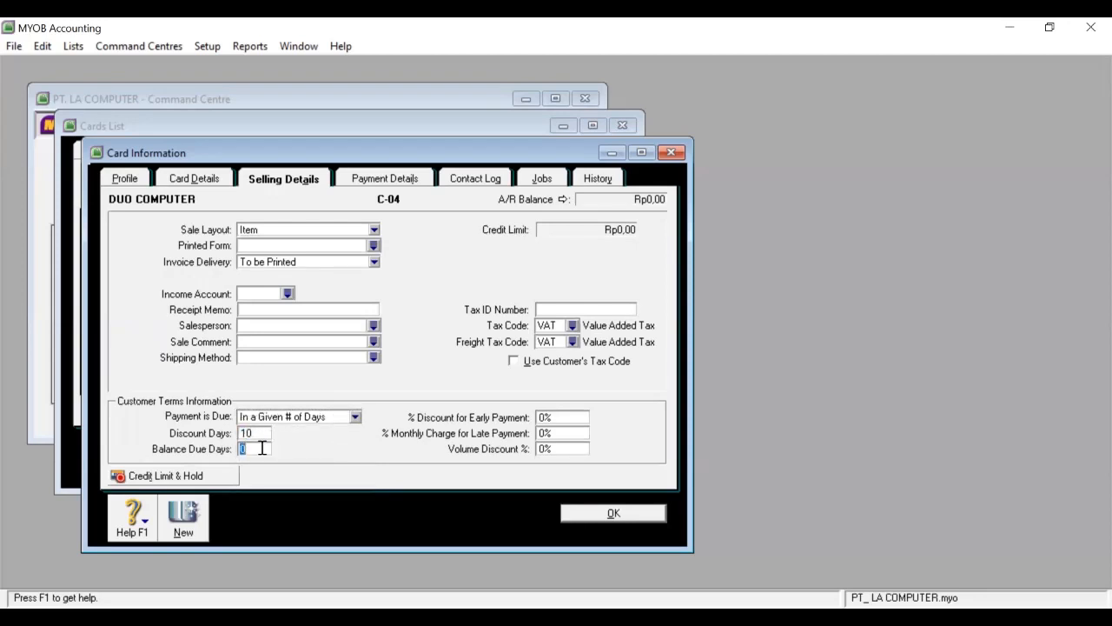
text(30)
click(551, 418)
text(2)
click(544, 432)
text(1)
Set the freight tax code to N-T Non-Taxable and save DUO COMPUTER.
click(573, 343)
click(499, 228)
click(602, 429)
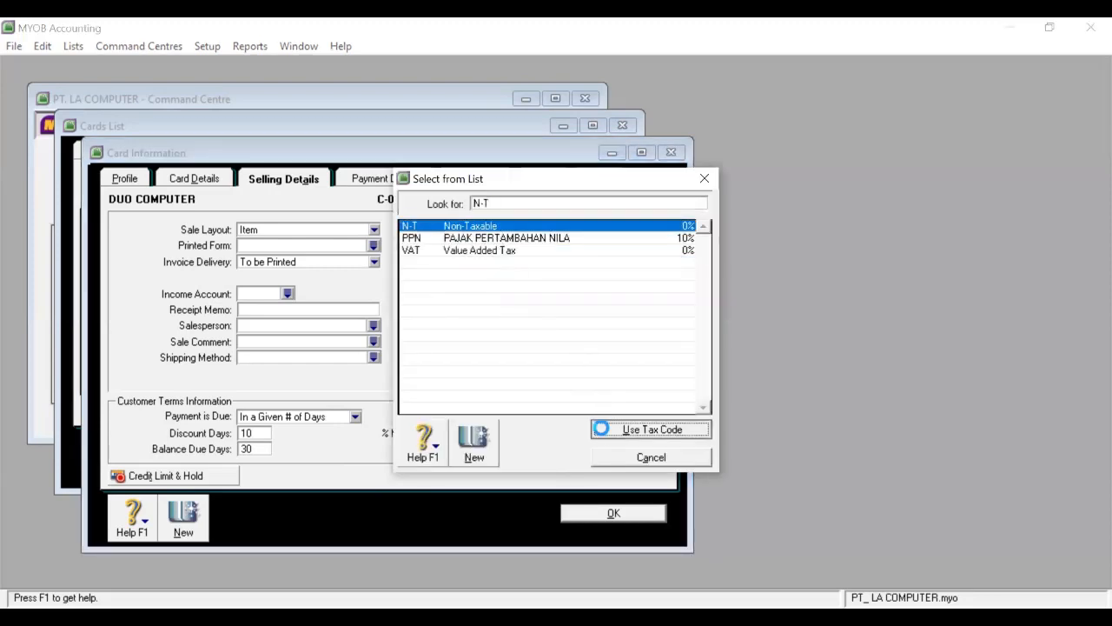
click(594, 512)
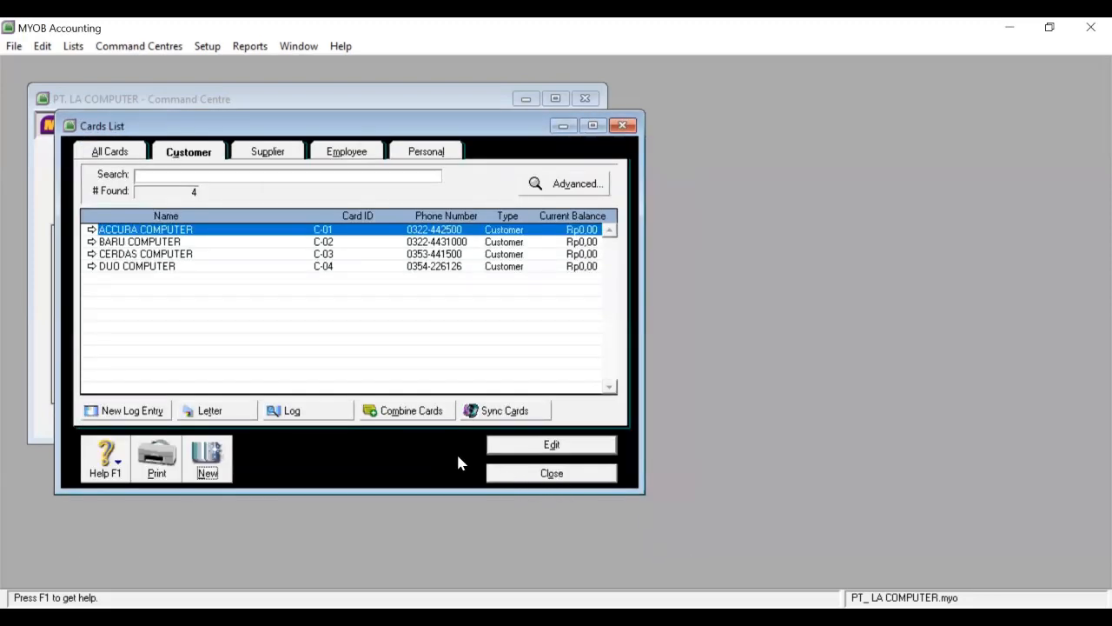
Create a new card named PELANGGAN TUNAI with card ID C-05.
click(209, 459)
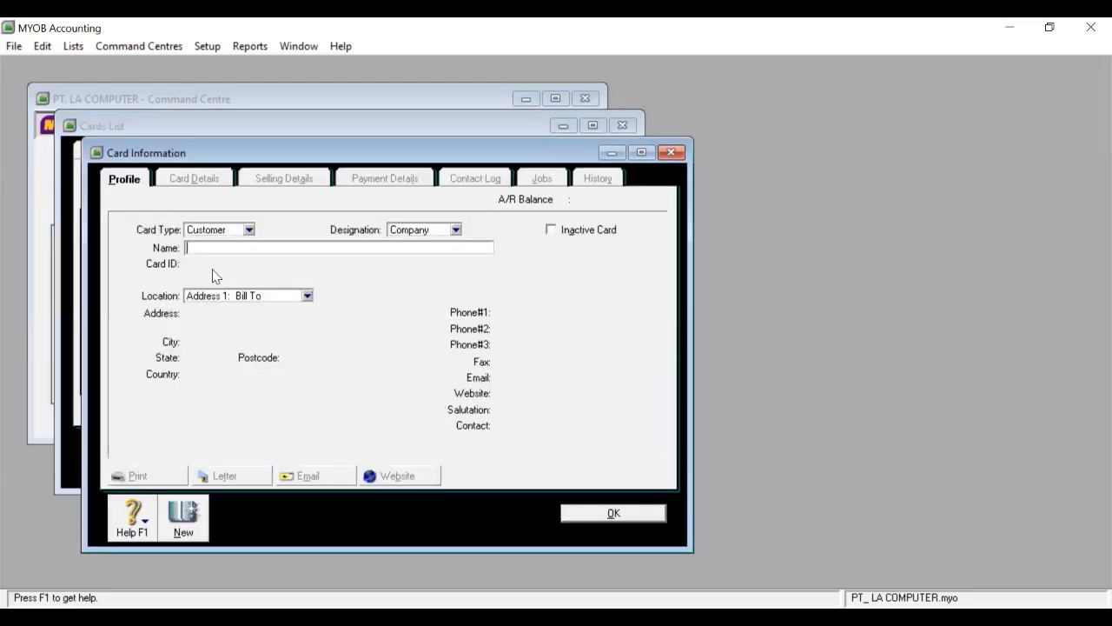
text(PELANGGAN TUNAI)
key(Tab)
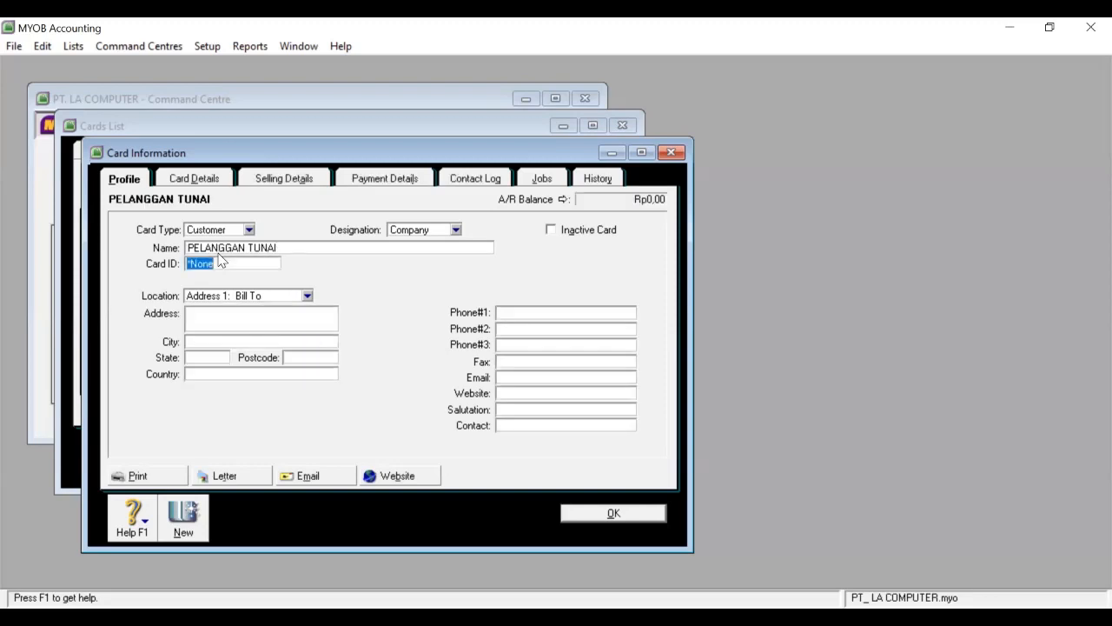
text(C-05)
Give it the Item sale layout and C.O.D. payment terms, then save the card.
click(271, 180)
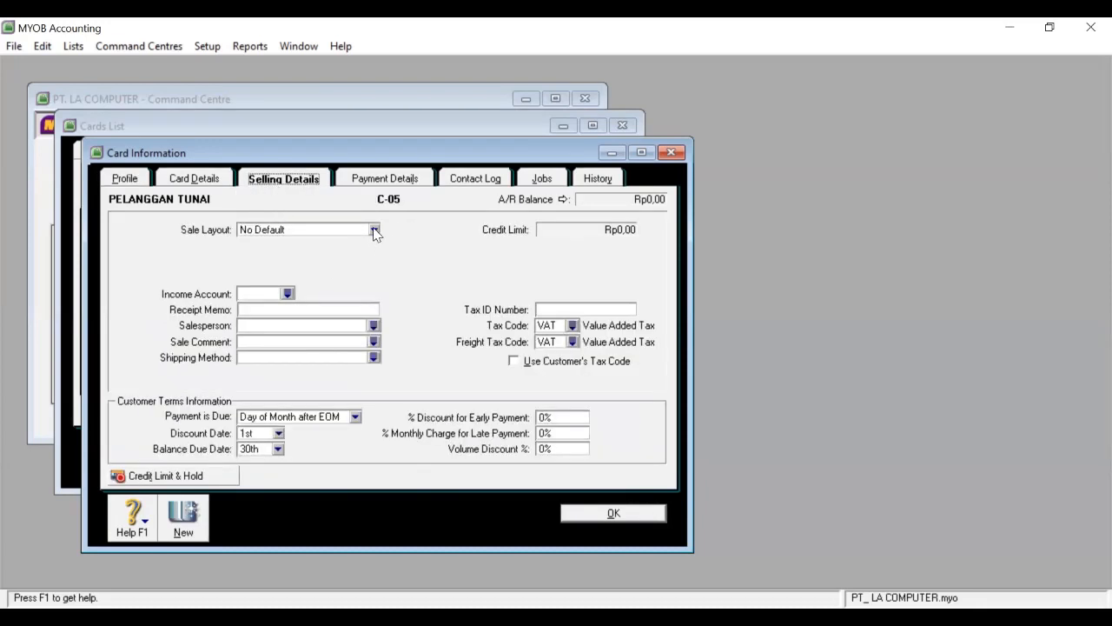
click(375, 230)
click(324, 266)
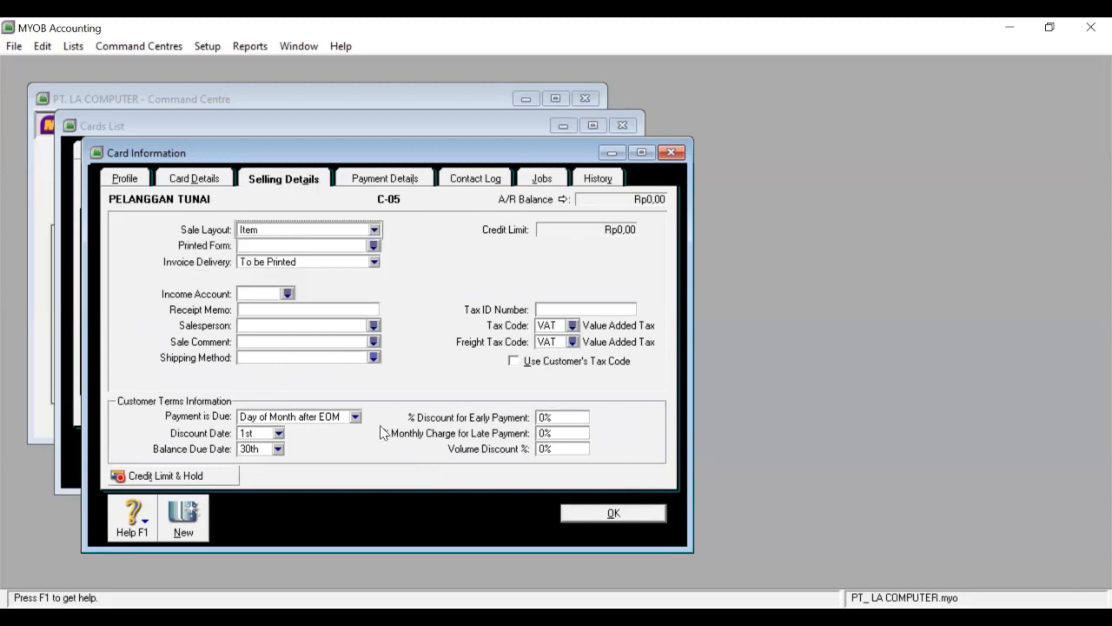
click(355, 418)
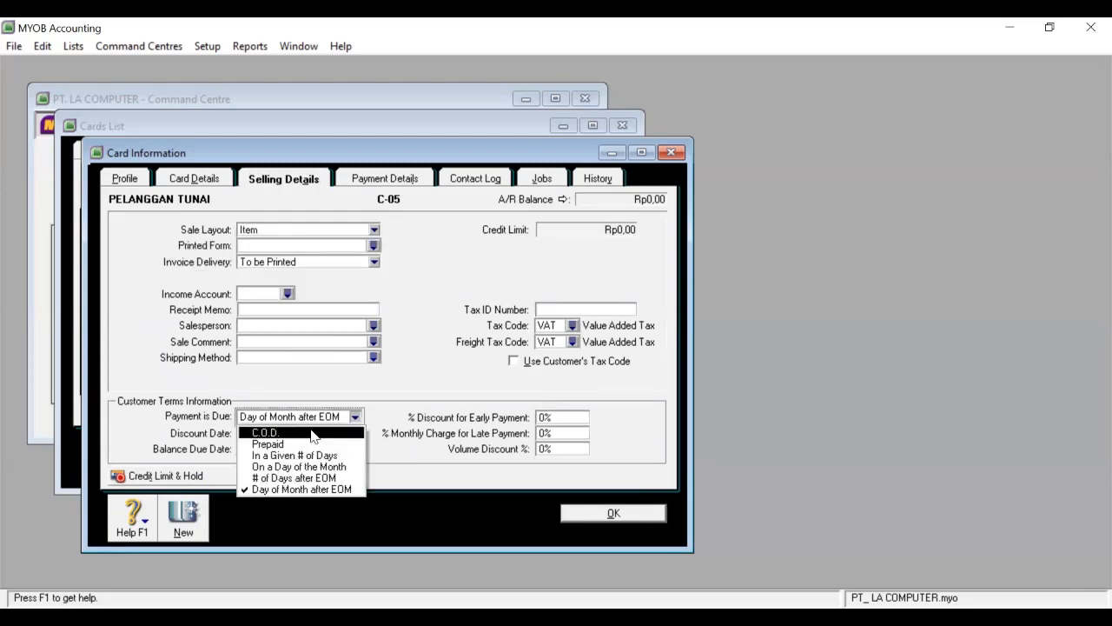
click(313, 433)
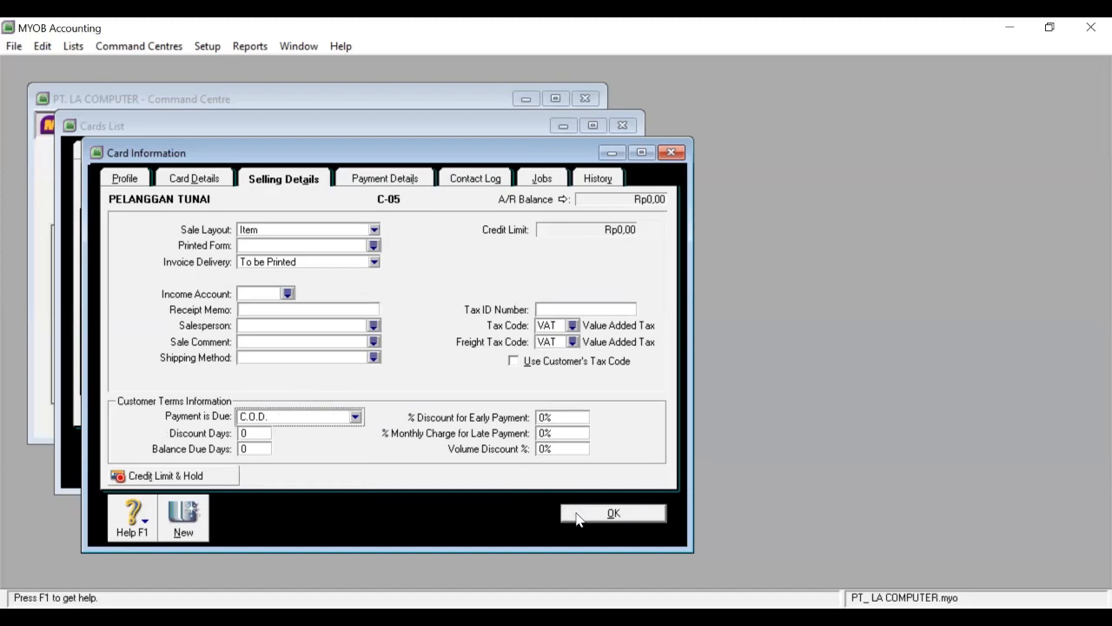
click(577, 512)
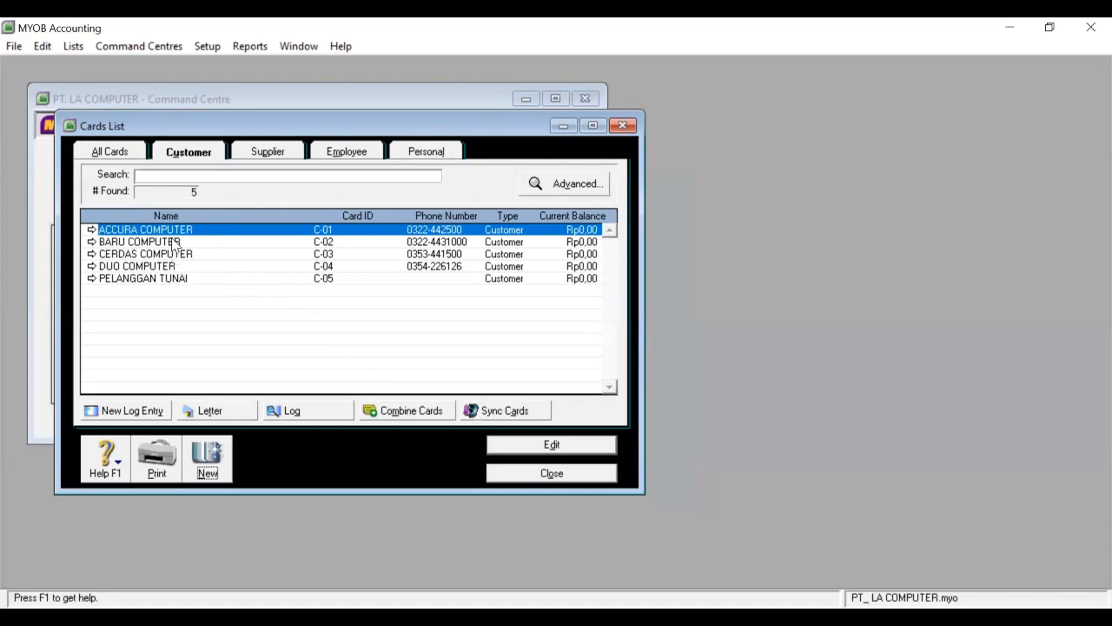
Create a new supplier card named PT HITECH GLOBAL COM with card ID S-01.
click(272, 152)
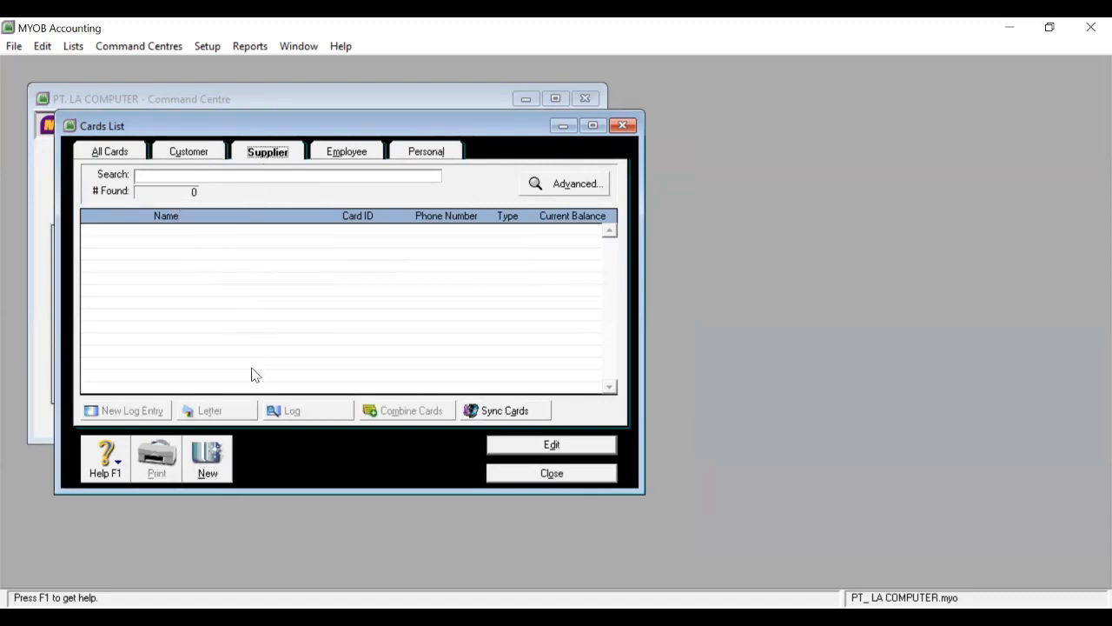
click(209, 457)
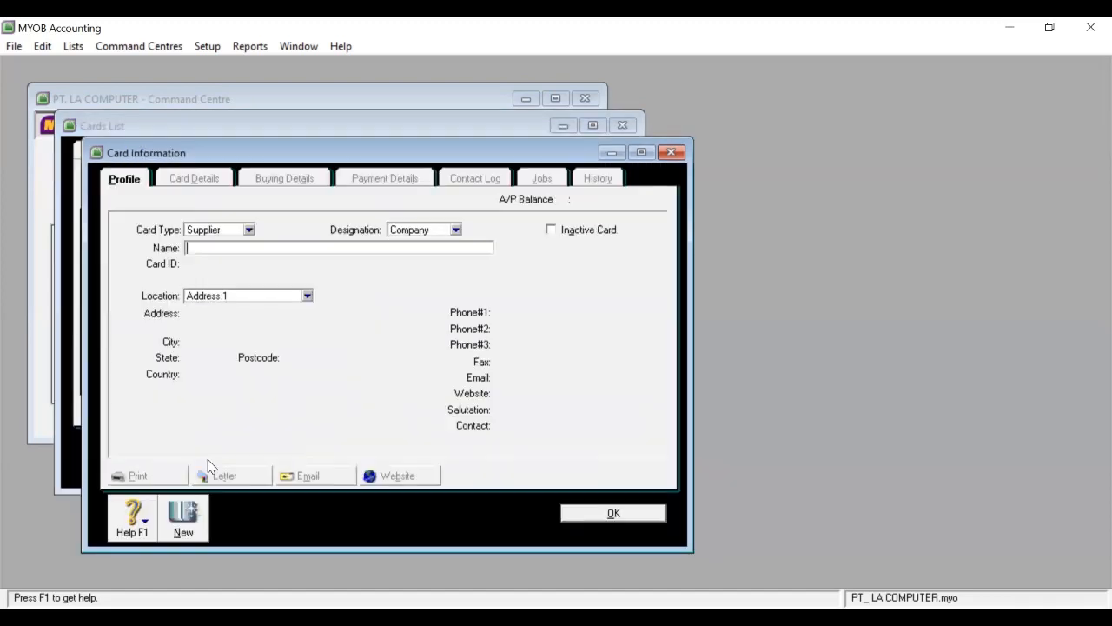
click(199, 248)
text(PT HITECH GLOBAL)
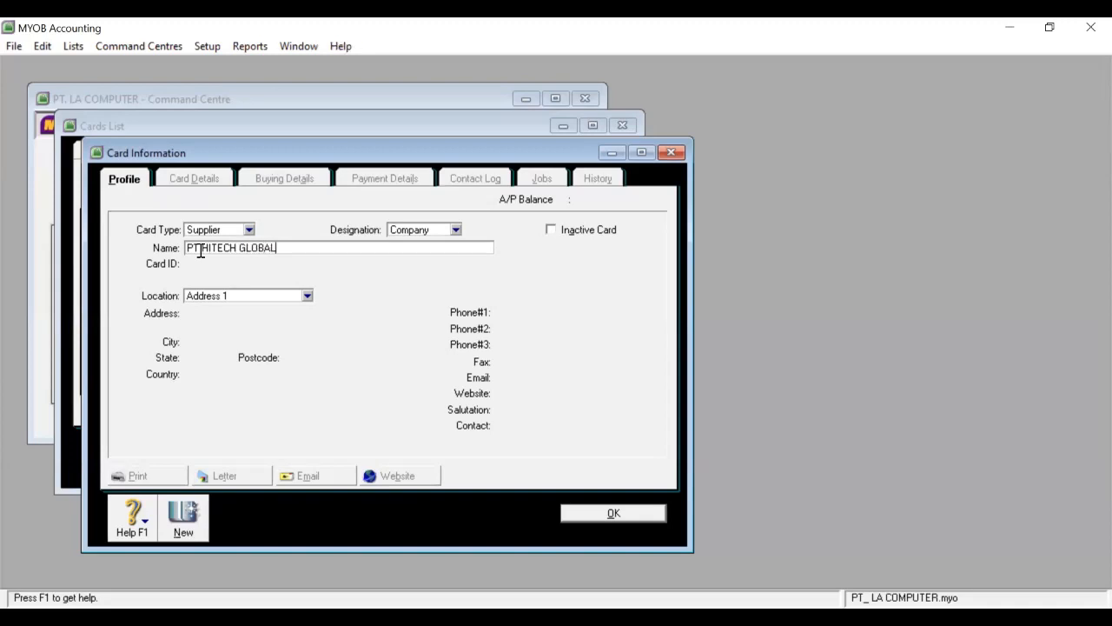
text( COM)
key(Tab)
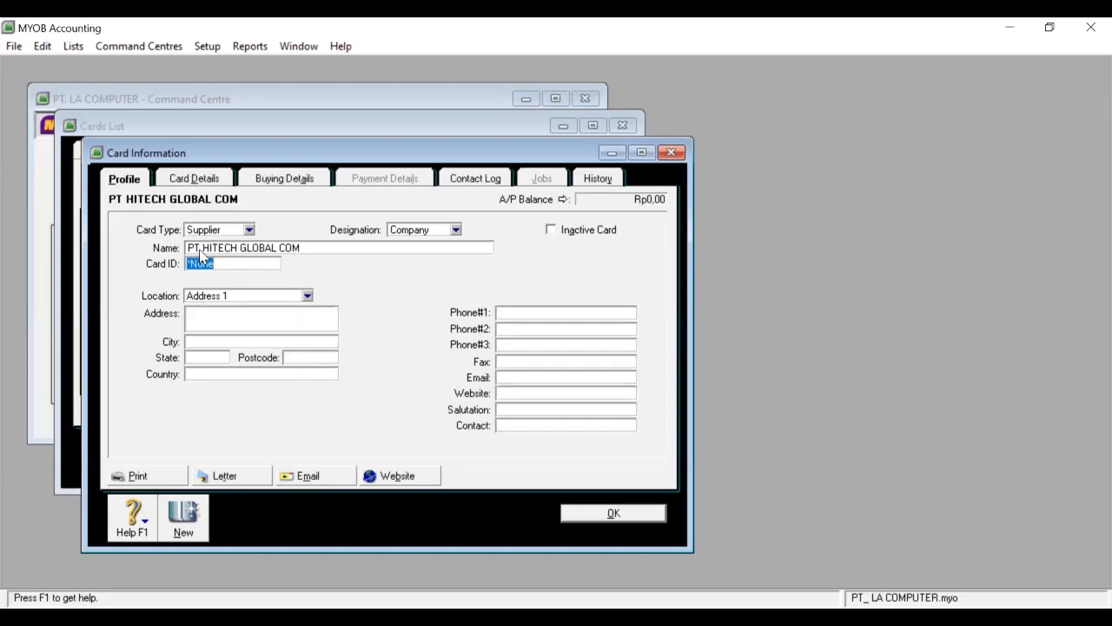
text(S-01)
Enter the supplier's street address, city JAKARTA and state DKI.
click(208, 321)
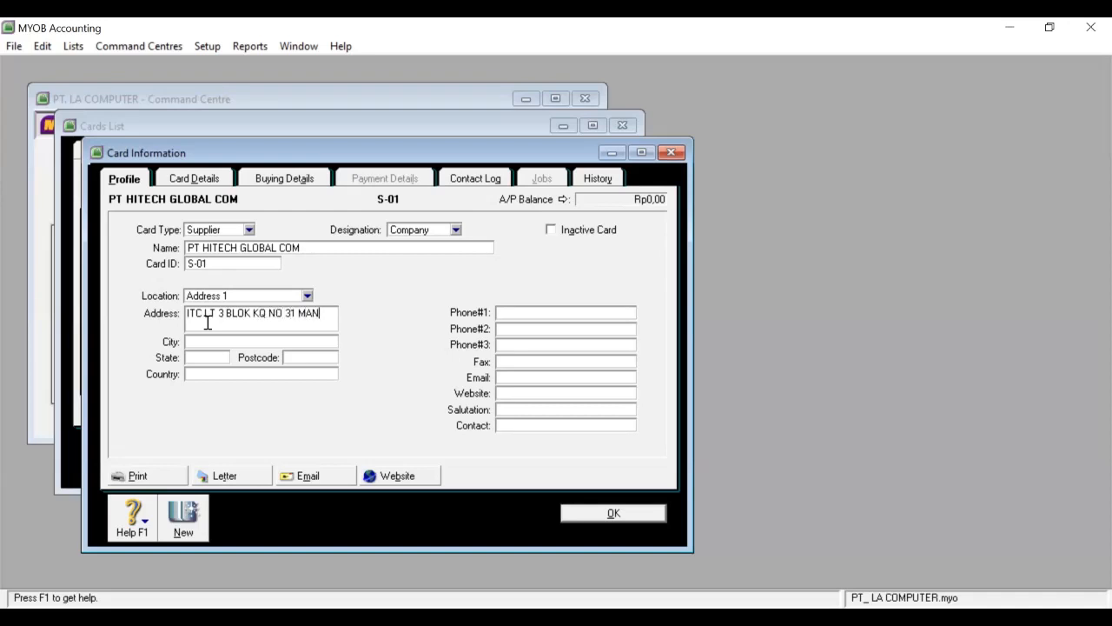
click(258, 343)
text(JAKARTA)
click(219, 359)
text(DKI)
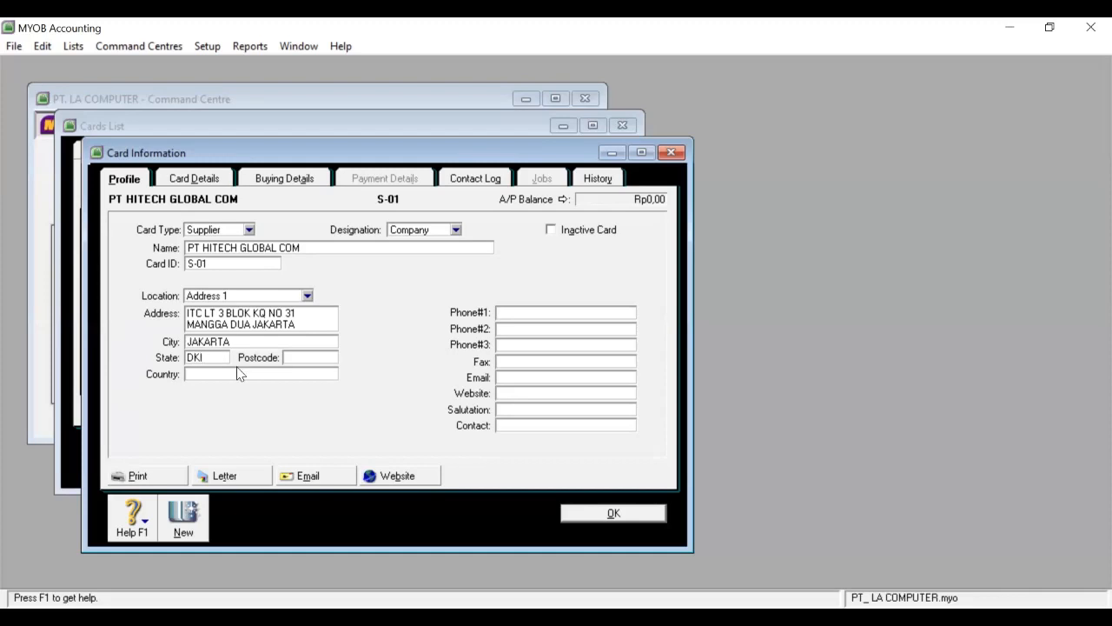
Add postcode 10007, country INDONESIA and the main phone number.
click(321, 355)
text(10007)
click(300, 377)
text(INDONESIA)
click(534, 314)
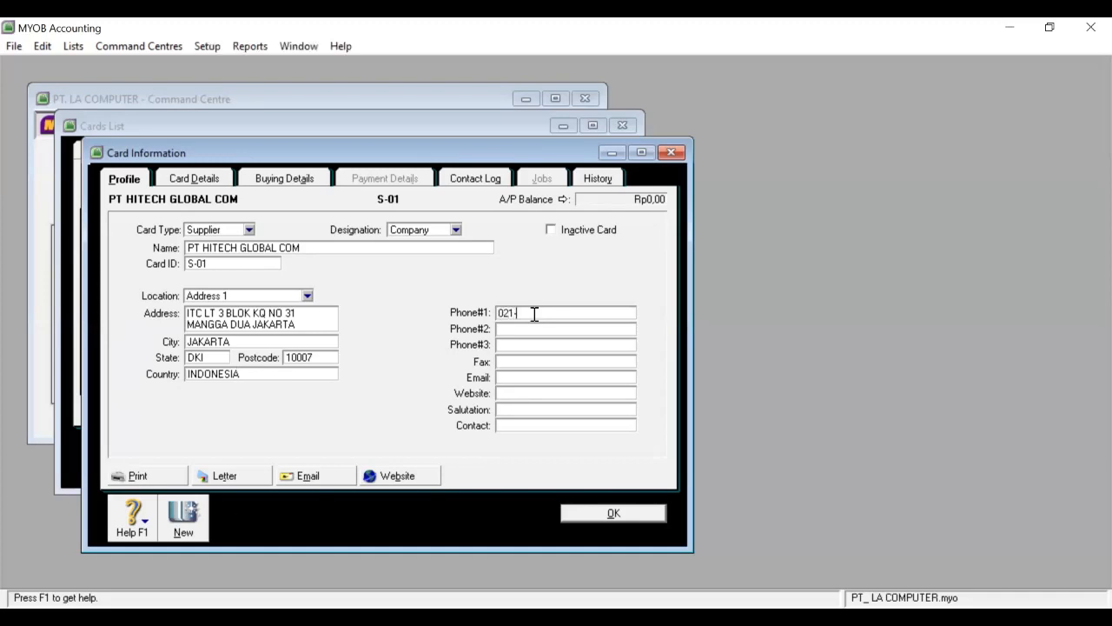
Set Item purchase layout with 3% discount within 10 days, net 30, and save PT HITECH GLOBAL COM.
click(208, 180)
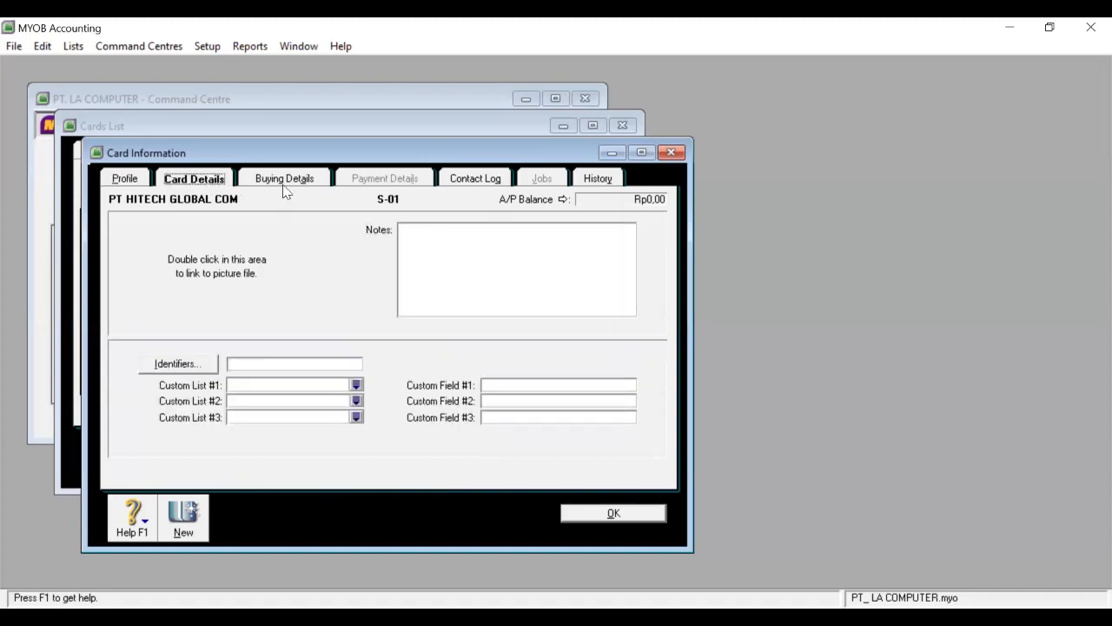
click(285, 180)
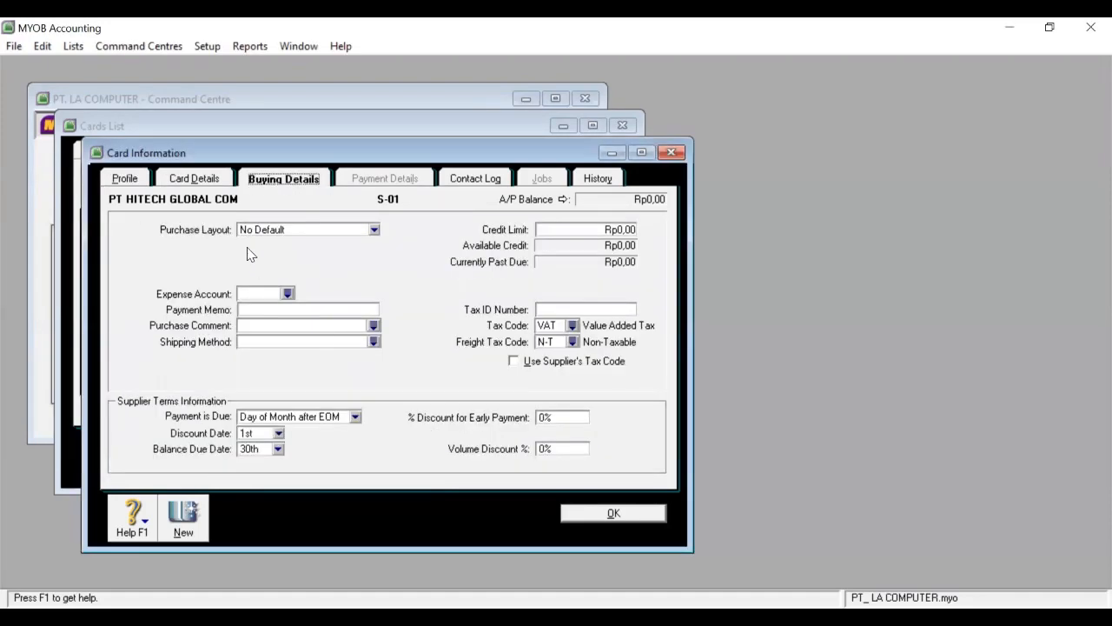
click(374, 231)
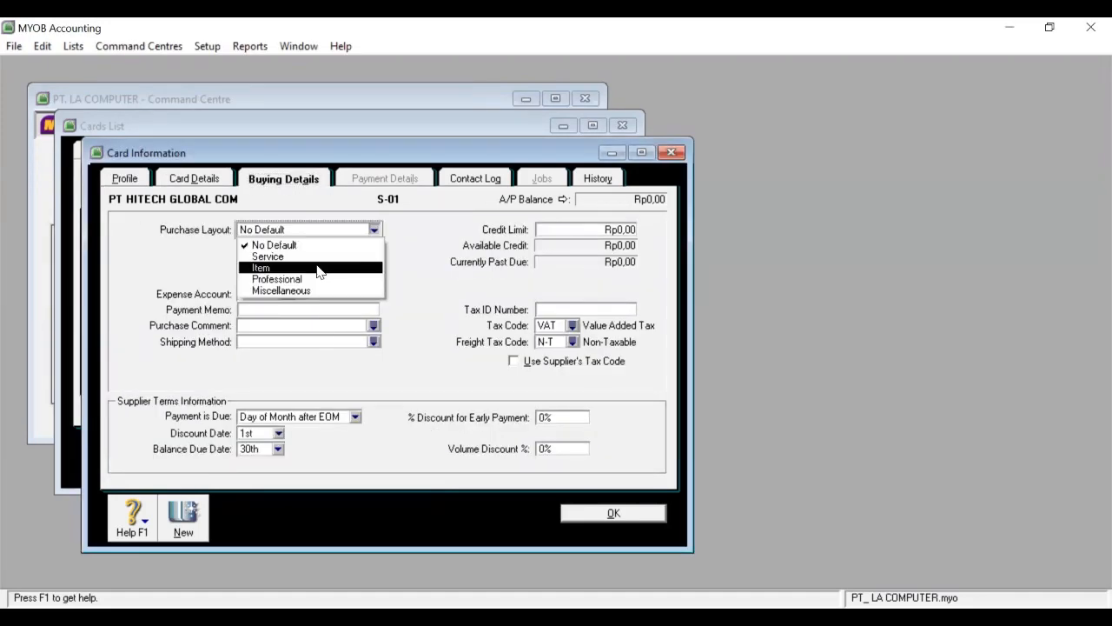
click(320, 268)
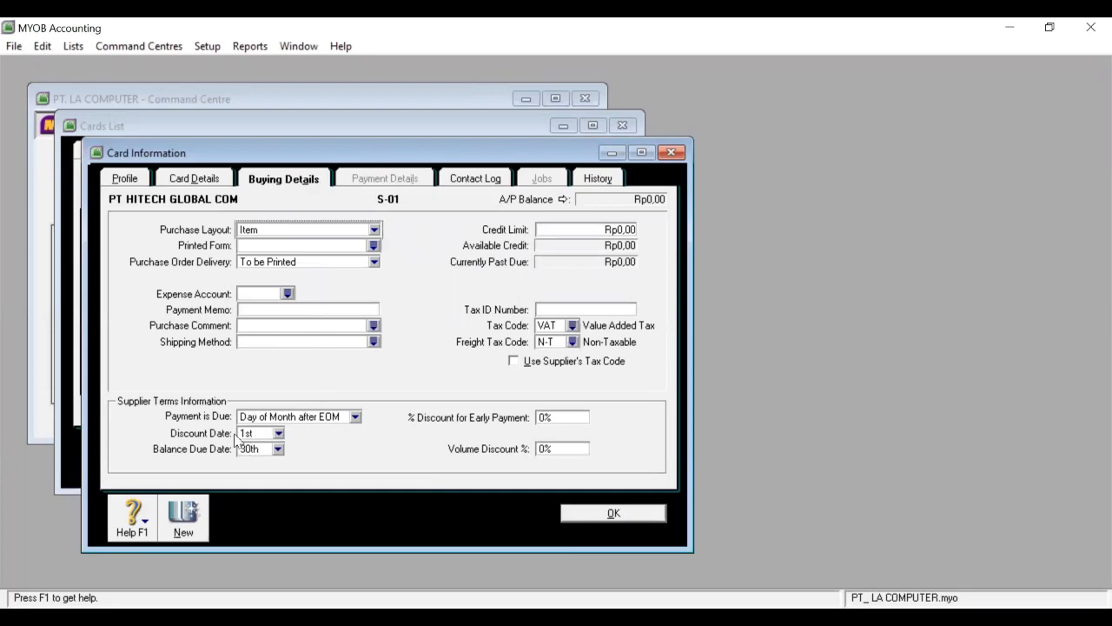
click(356, 417)
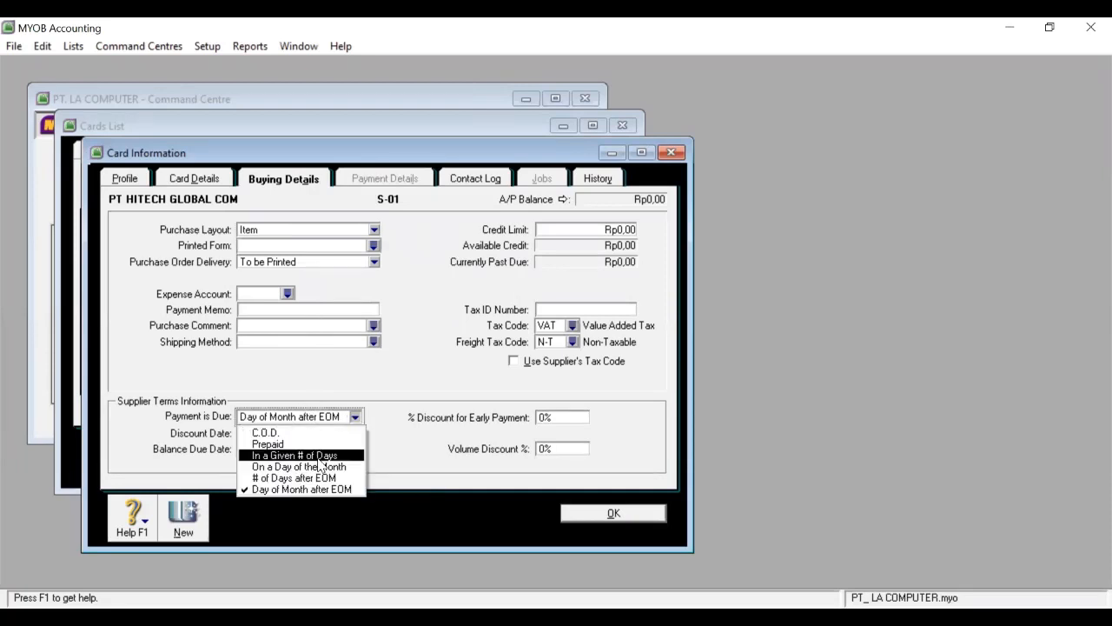
click(319, 455)
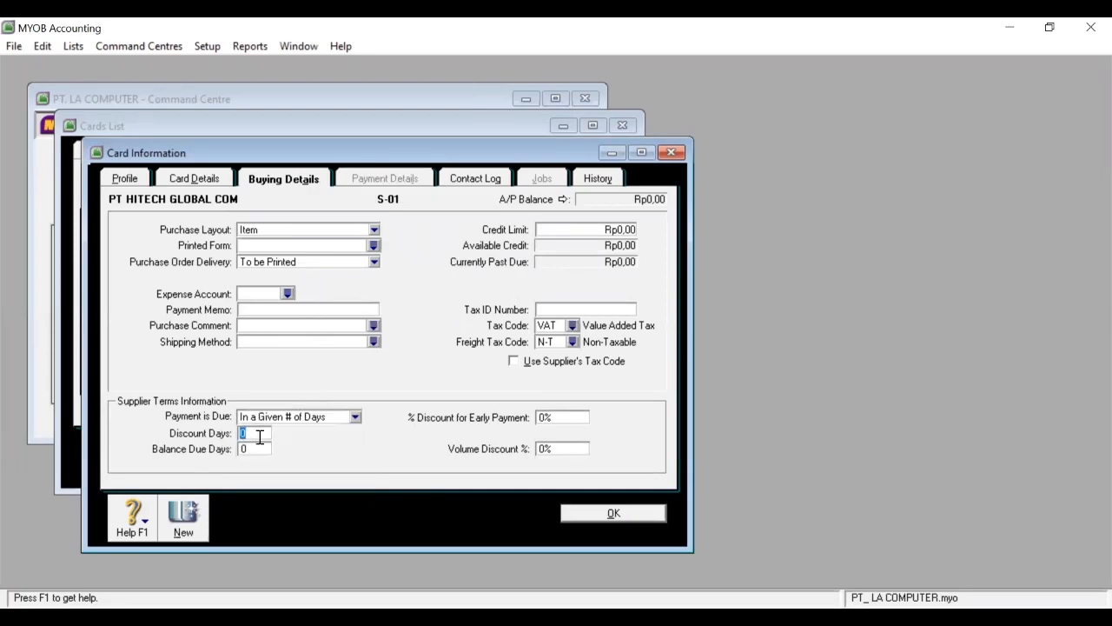
text(10)
text(30)
click(552, 419)
text(3)
click(580, 514)
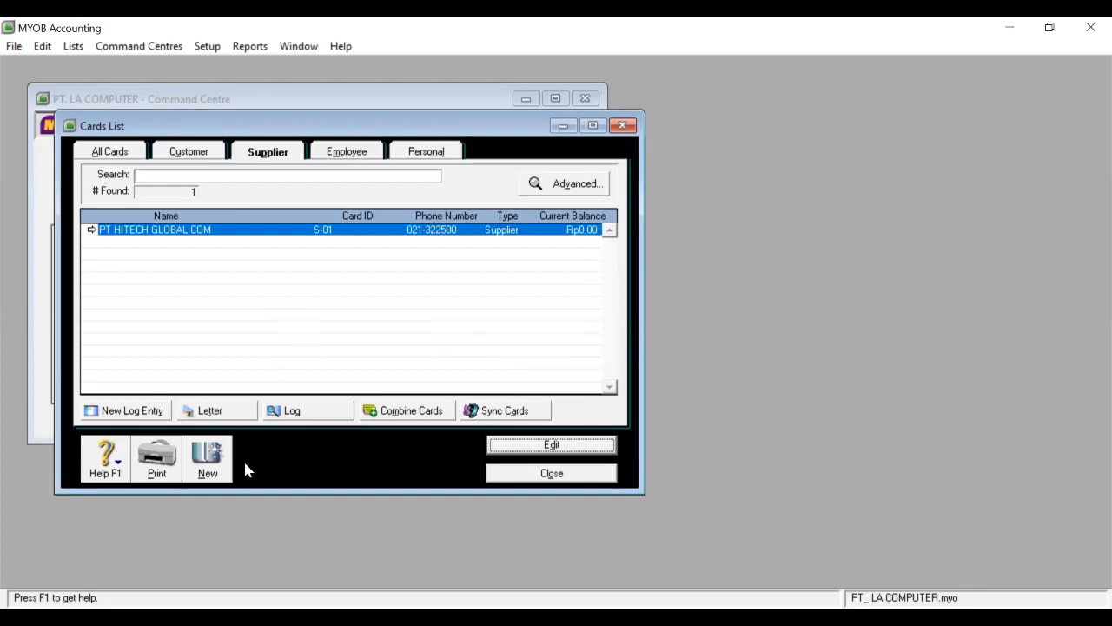
Create a new supplier card named PT INTERNUSA RAYA TECH with card ID S-02.
click(207, 461)
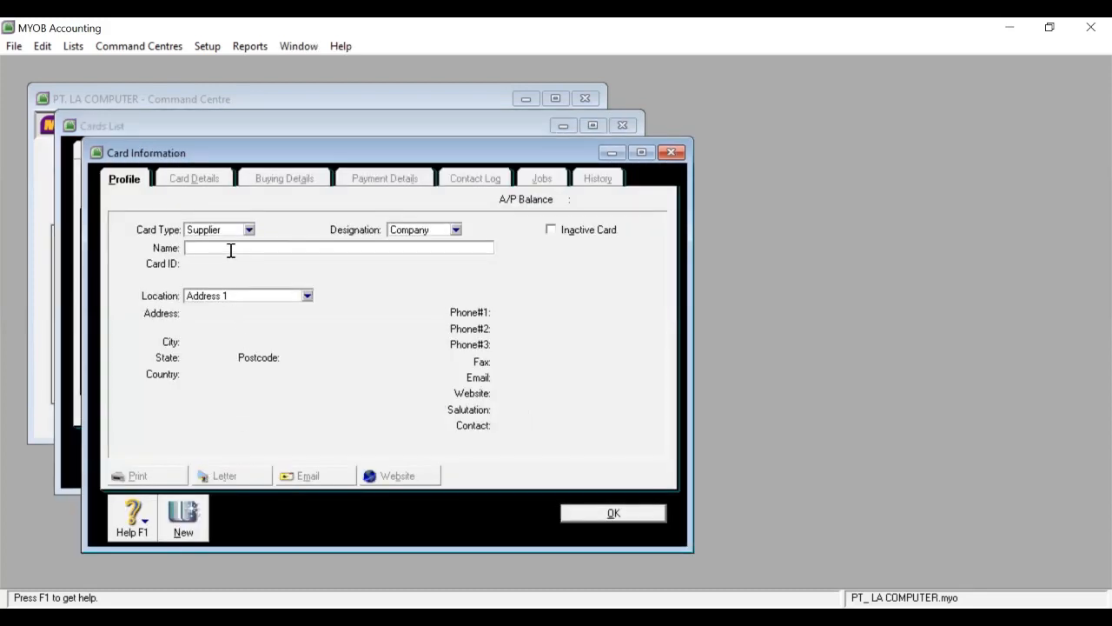
text(PT INTERNUSA RAYA TECH)
key(Tab)
text(S-)
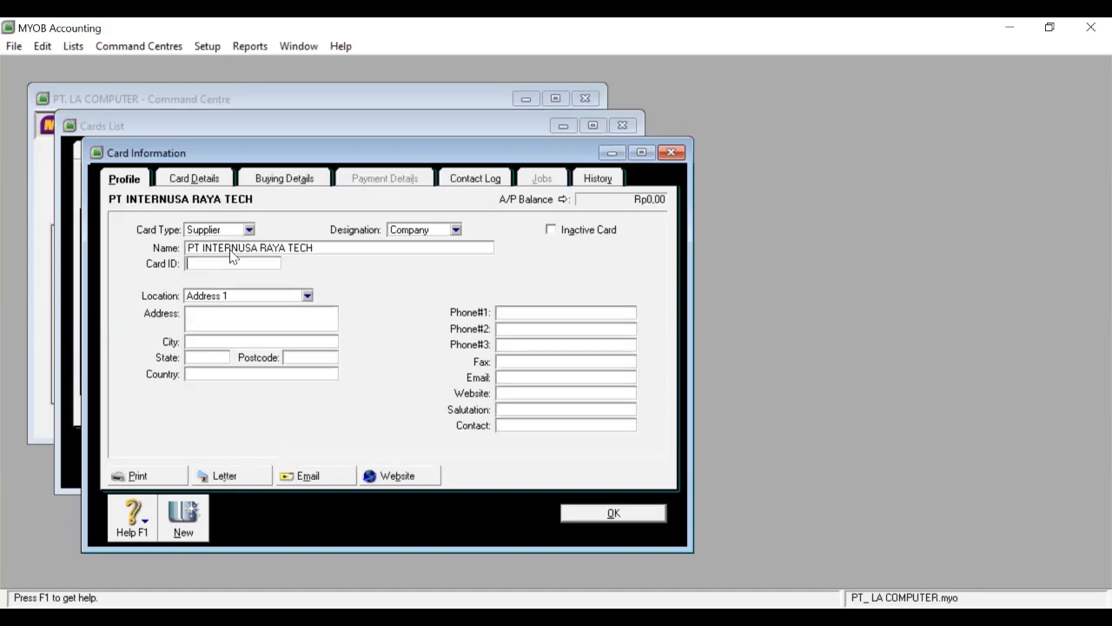
text(02)
Enter the supplier's street address, city JAKARTA and state DKI.
click(288, 319)
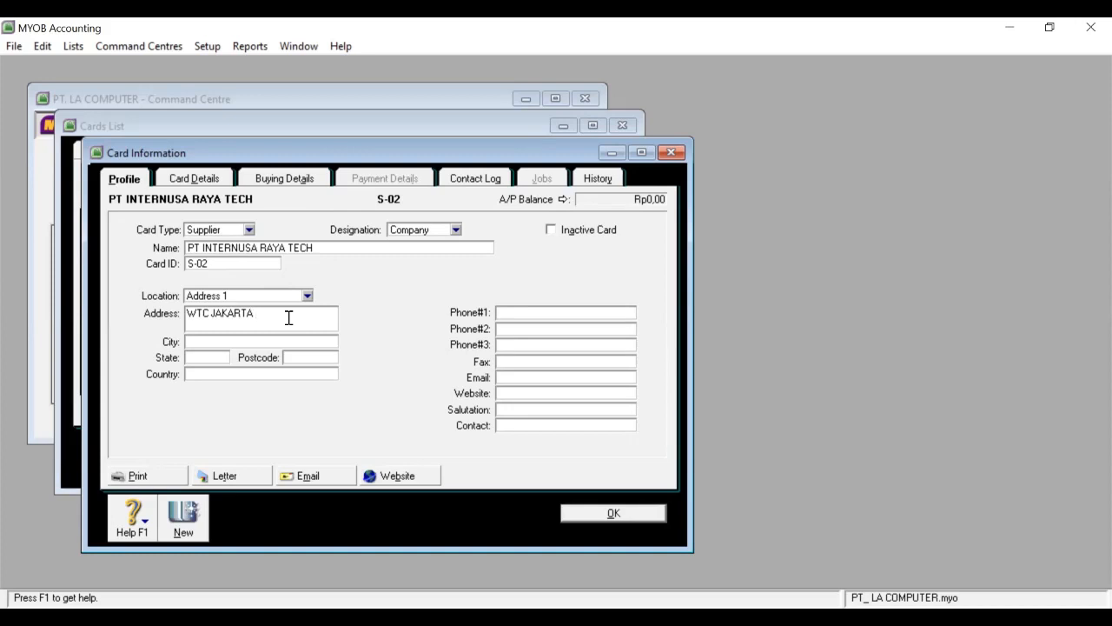
click(270, 340)
text(JAKARTA)
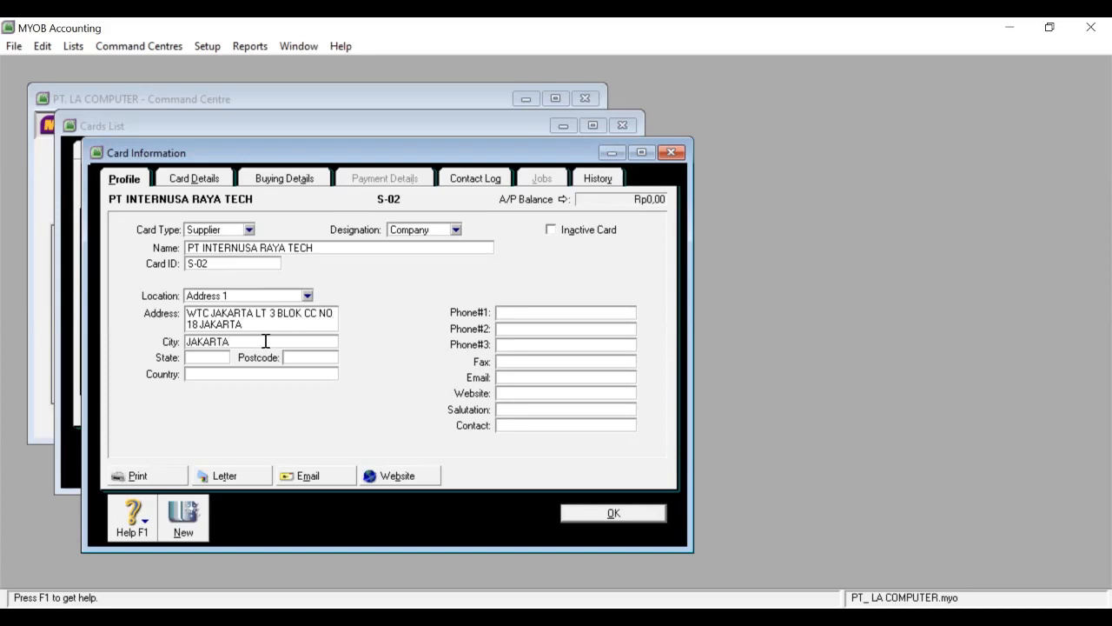
click(224, 359)
text(DKI)
Add postcode 11009, country INDONESIA and the first phone number.
click(307, 358)
text(11009)
click(281, 372)
text(INDONESIA)
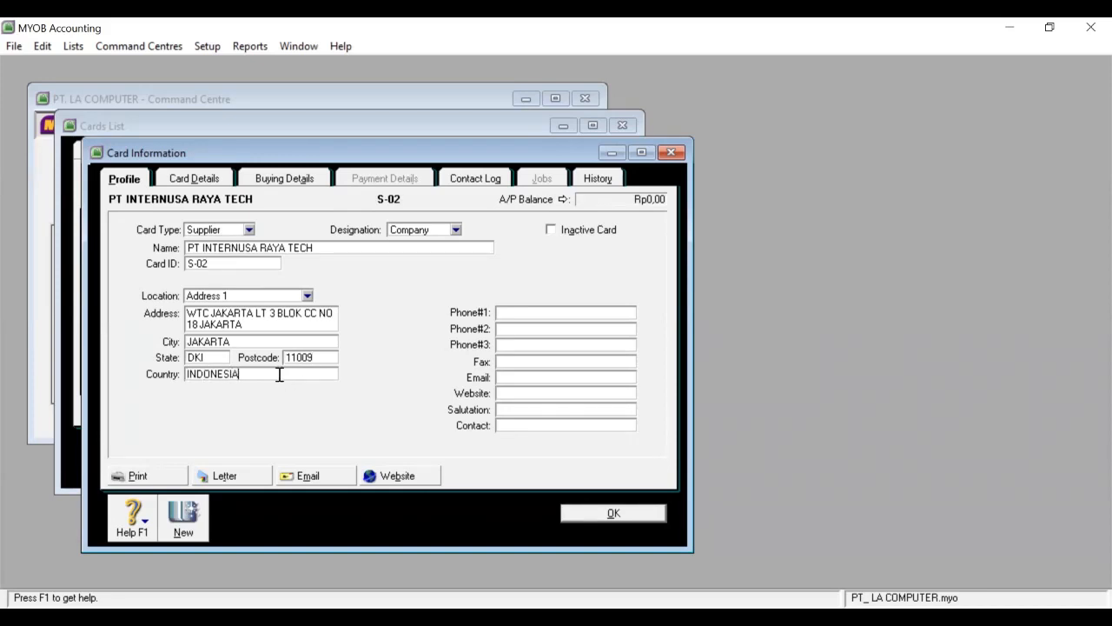
click(525, 312)
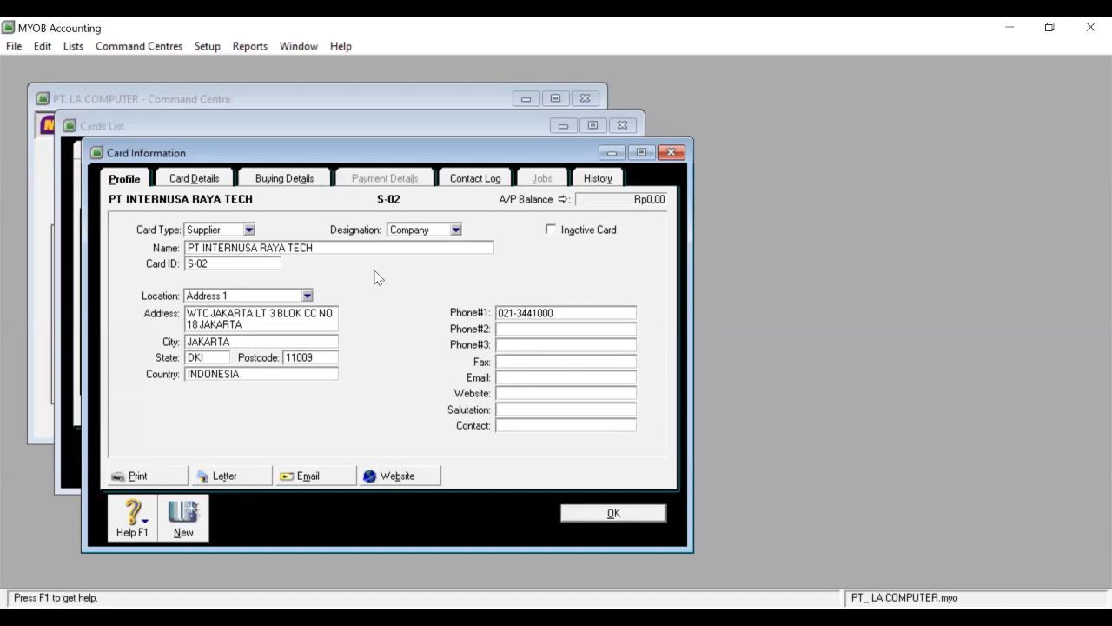
click(291, 178)
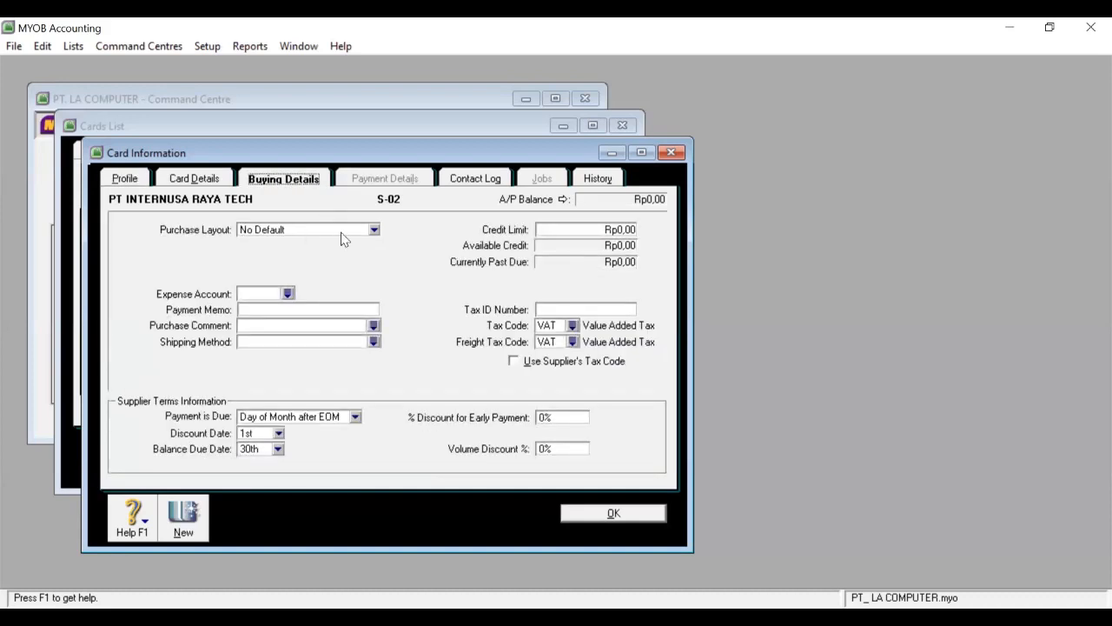
Set Item purchase layout with terms of 3% discount within 10 days, net 30.
click(374, 231)
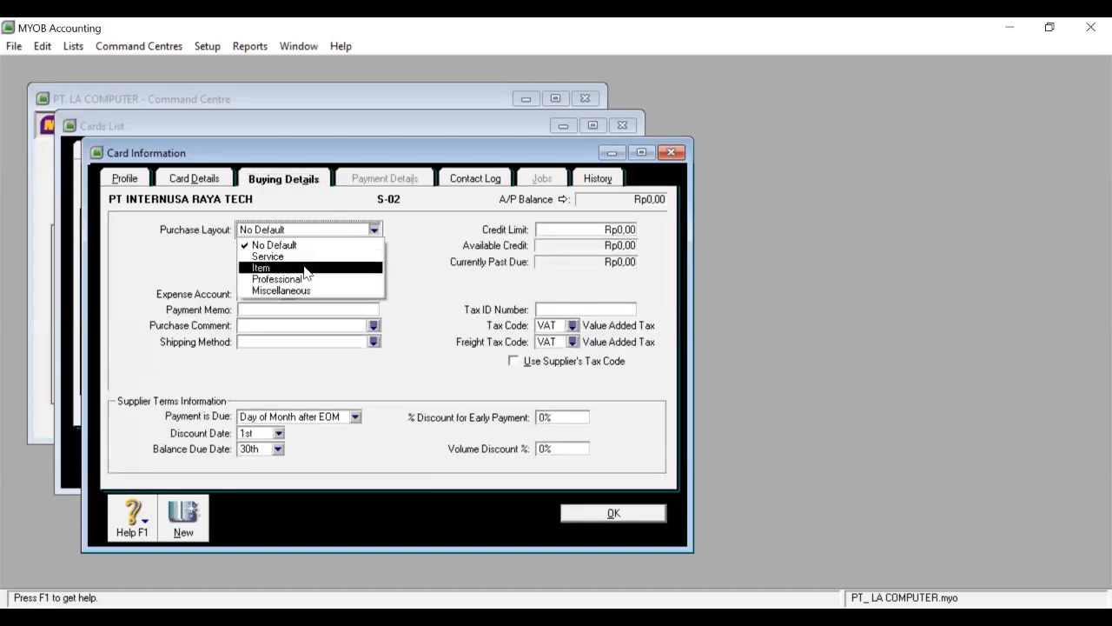
click(306, 268)
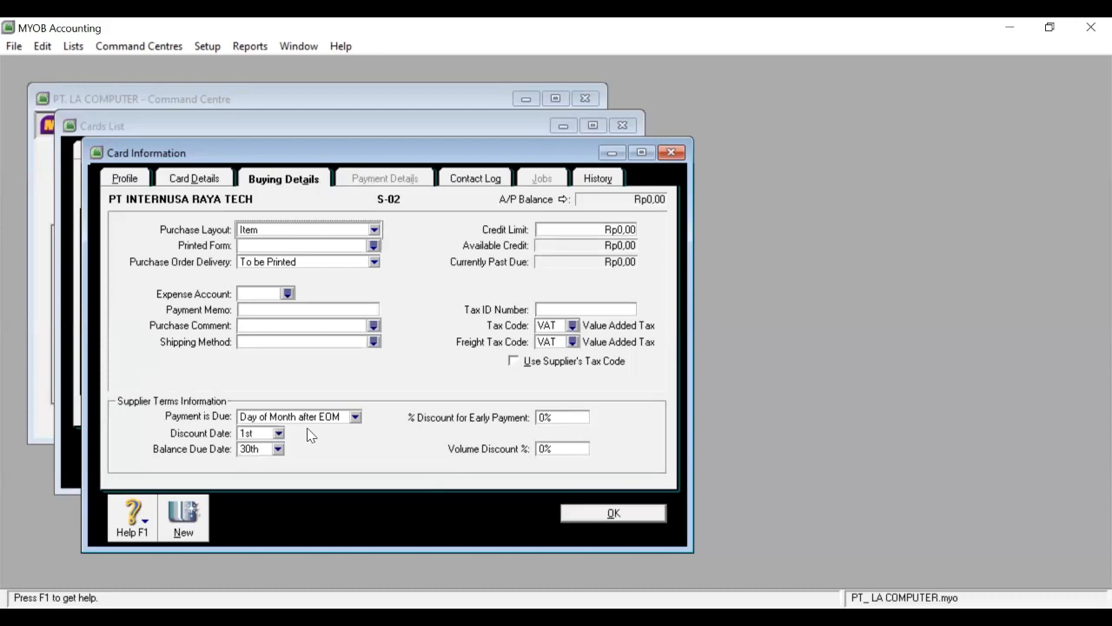
click(355, 419)
click(269, 454)
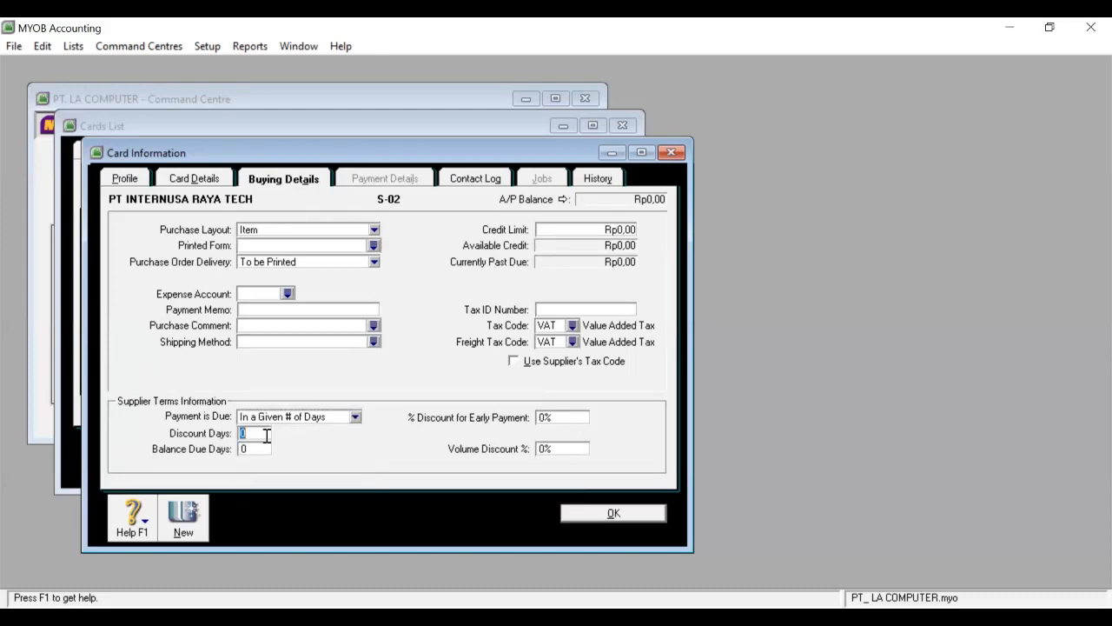
text(10)
click(265, 450)
text(30)
click(549, 423)
text(3)
Set the freight tax code to N-T Non-Taxable and save PT INTERNUSA RAYA TECH.
click(572, 342)
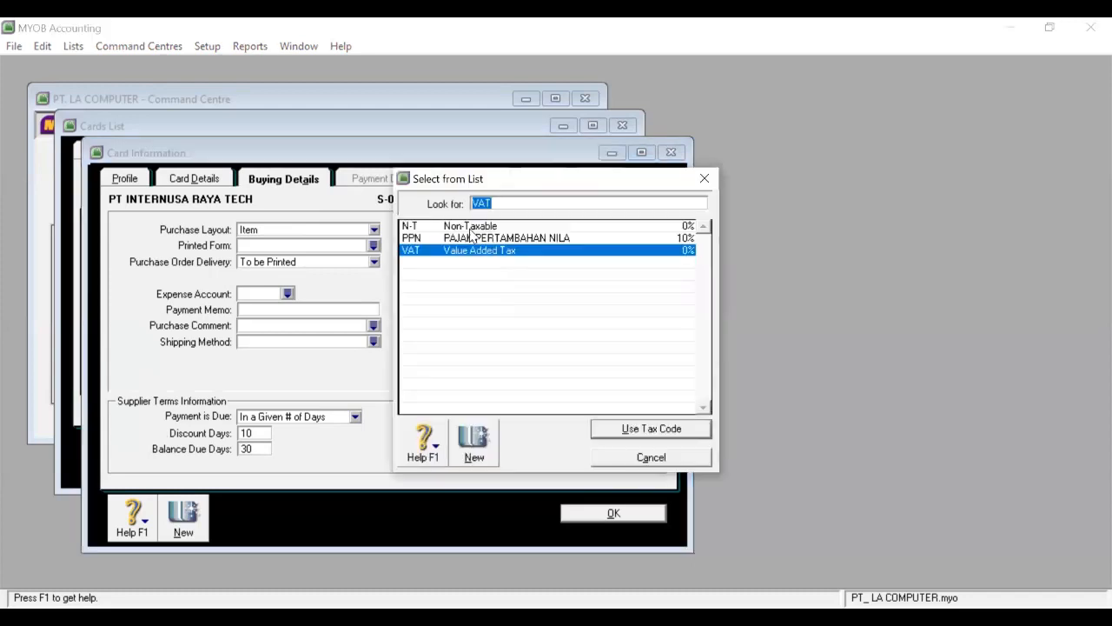
click(470, 228)
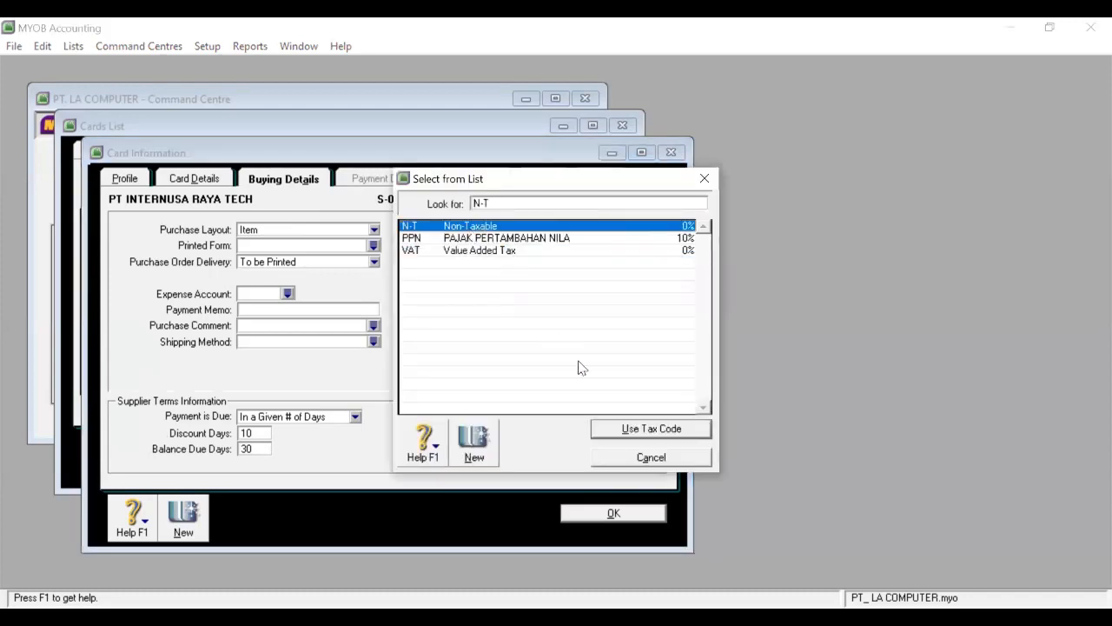
click(651, 429)
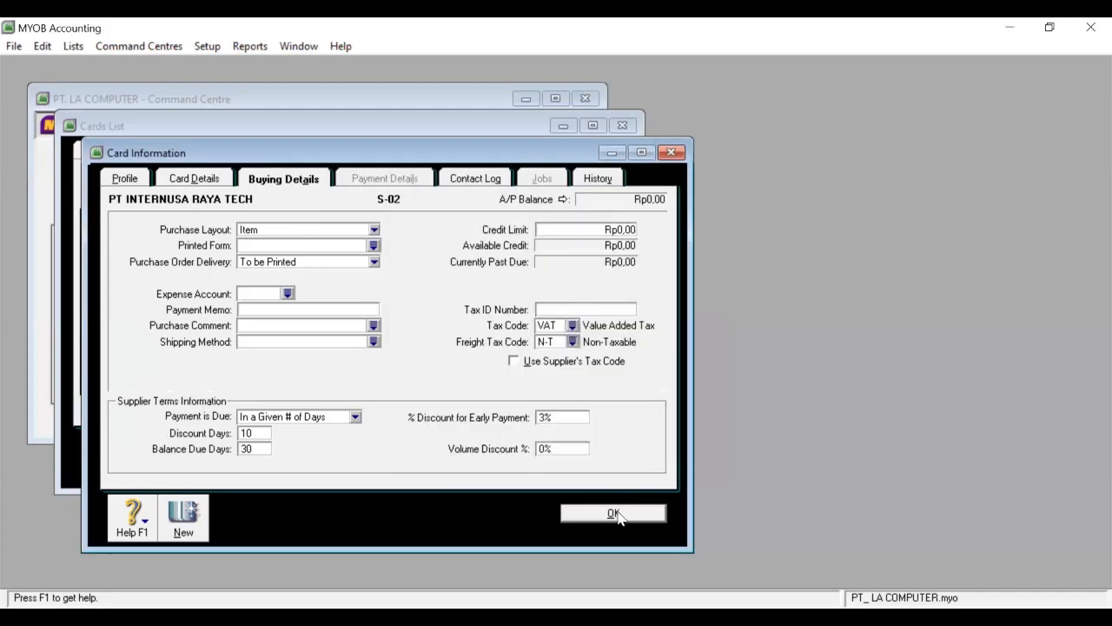
click(613, 513)
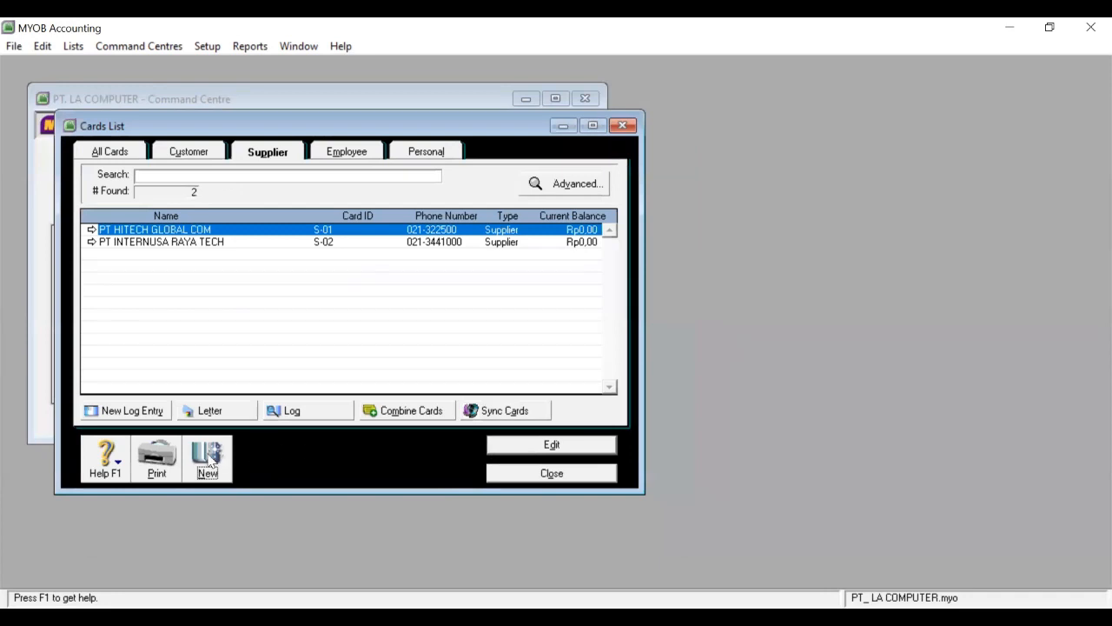
Create a new supplier card named PT SS COMPUTER with card ID S-03.
click(209, 460)
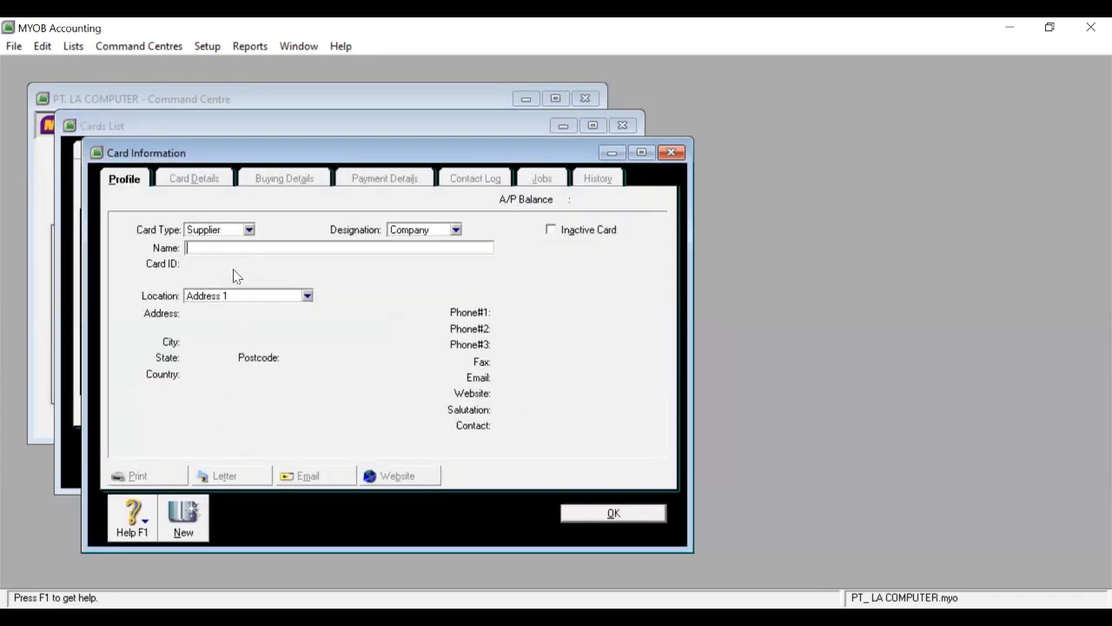
text(PT SS COMPUTER)
key(Tab)
text(S)
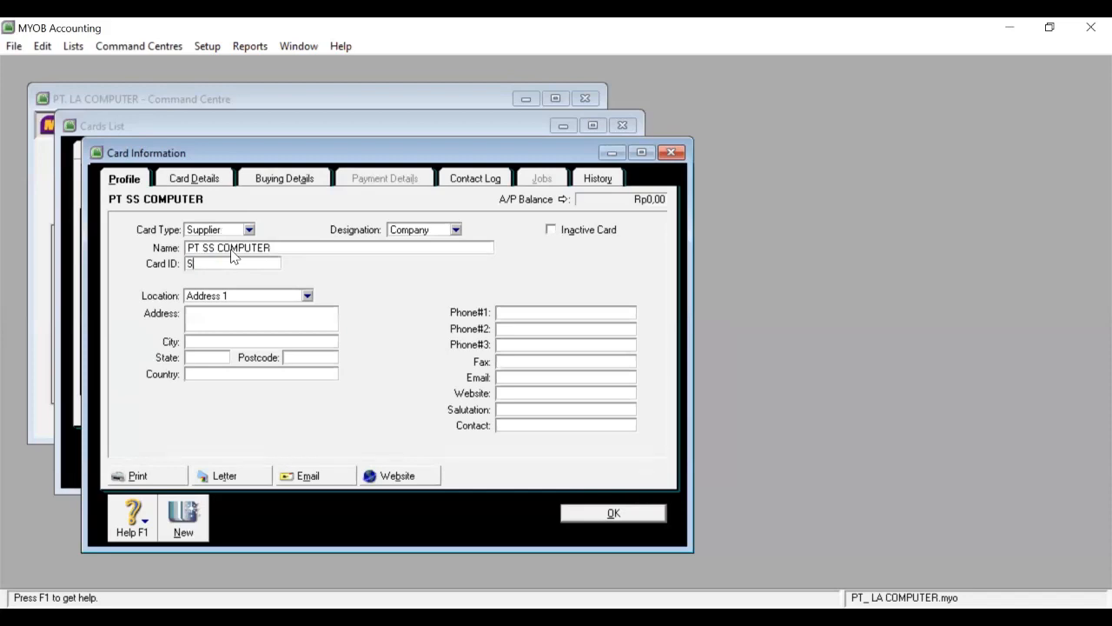
text(-03)
Enter the supplier's Surabaya street address, city SURABAYA and state JATIM.
click(227, 320)
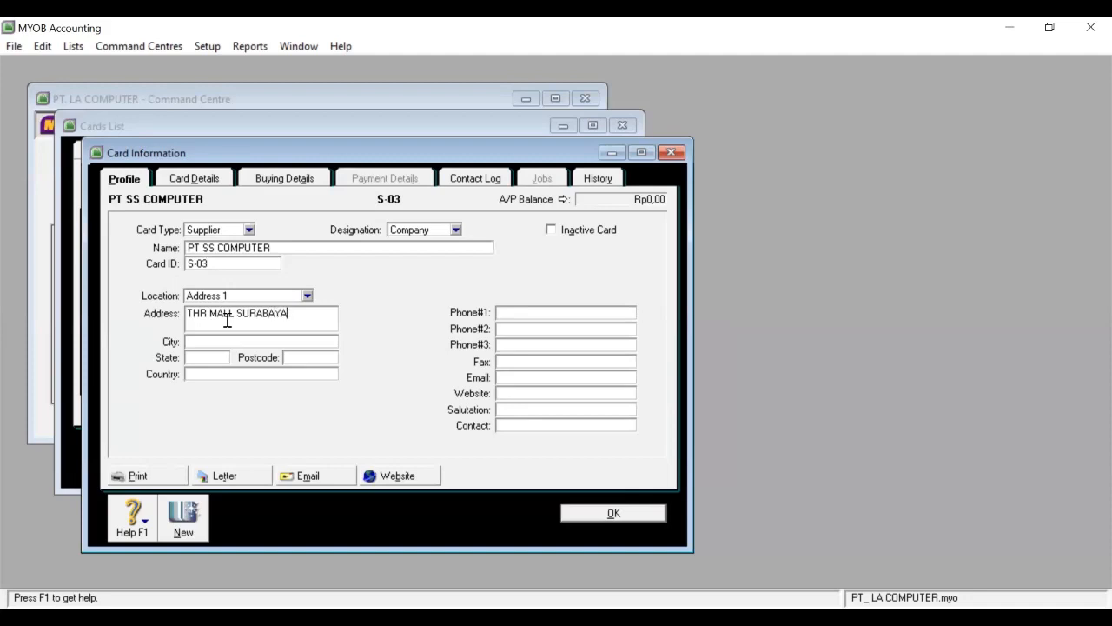
click(232, 341)
text(SURABAYA)
key(BackSpace)
key(BackSpace)
text(YA)
click(216, 356)
text(JATIM)
Add postcode 60002, country INDONESIA and the first phone number.
click(327, 355)
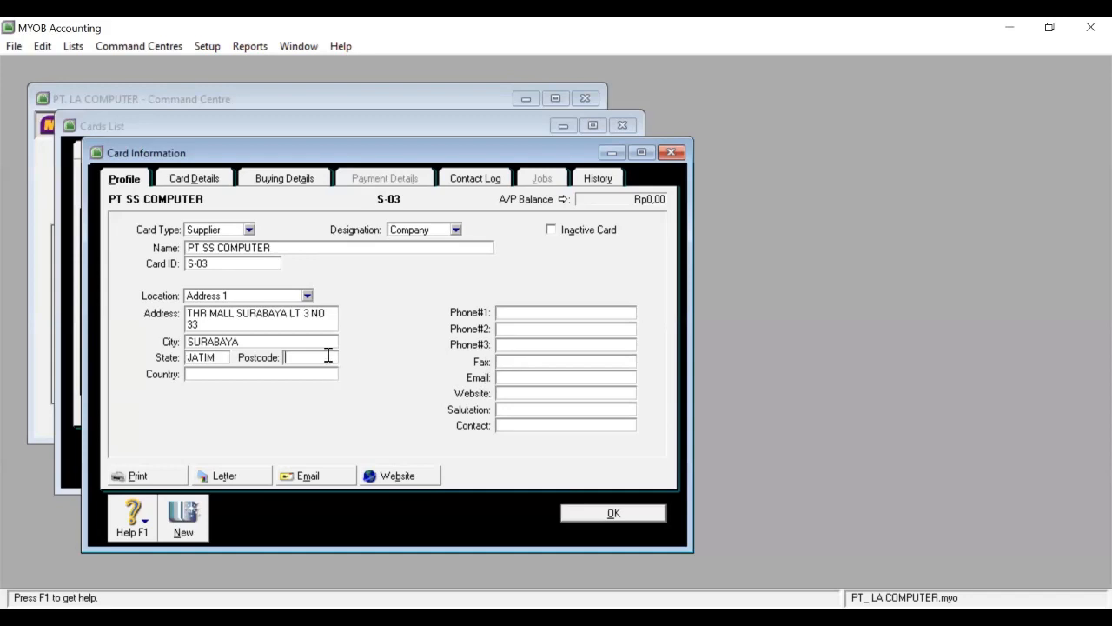
text(60002)
click(282, 374)
text(INDOEN)
key(BackSpace)
key(BackSpace)
text(NESIA)
click(525, 312)
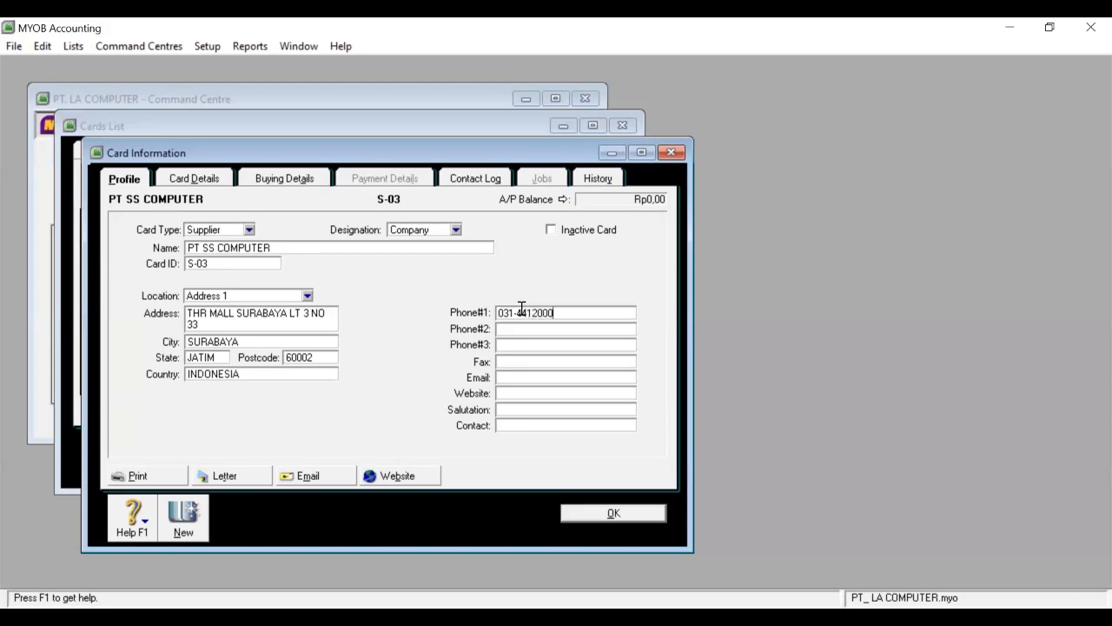
Give PT SS COMPUTER an Item purchase layout with terms of 2% discount in 10 days, net 30.
click(280, 186)
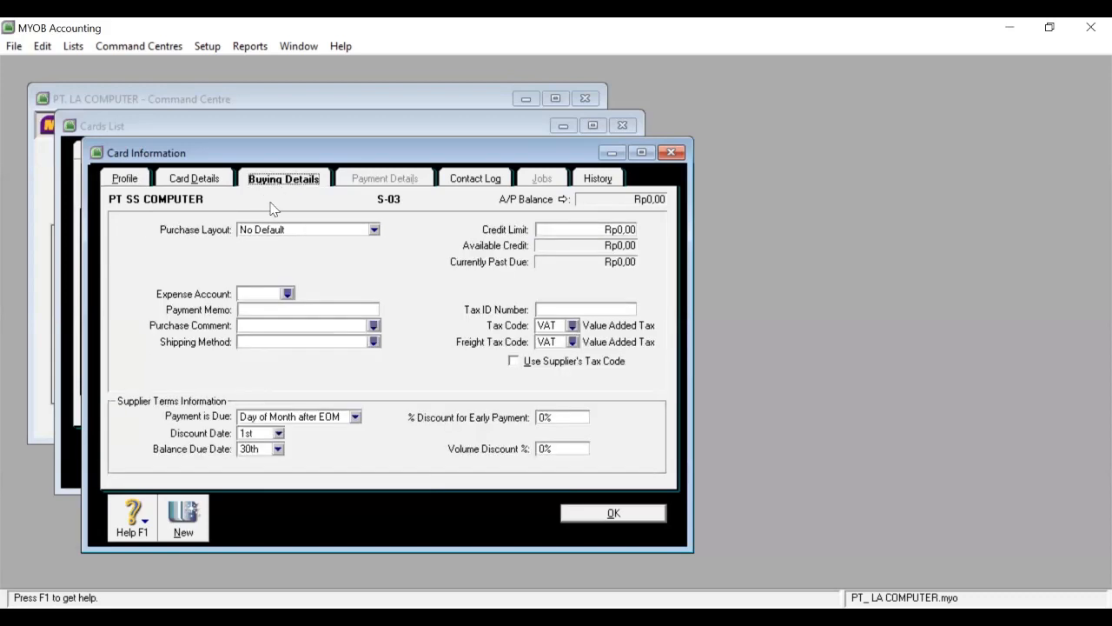
click(374, 230)
click(293, 268)
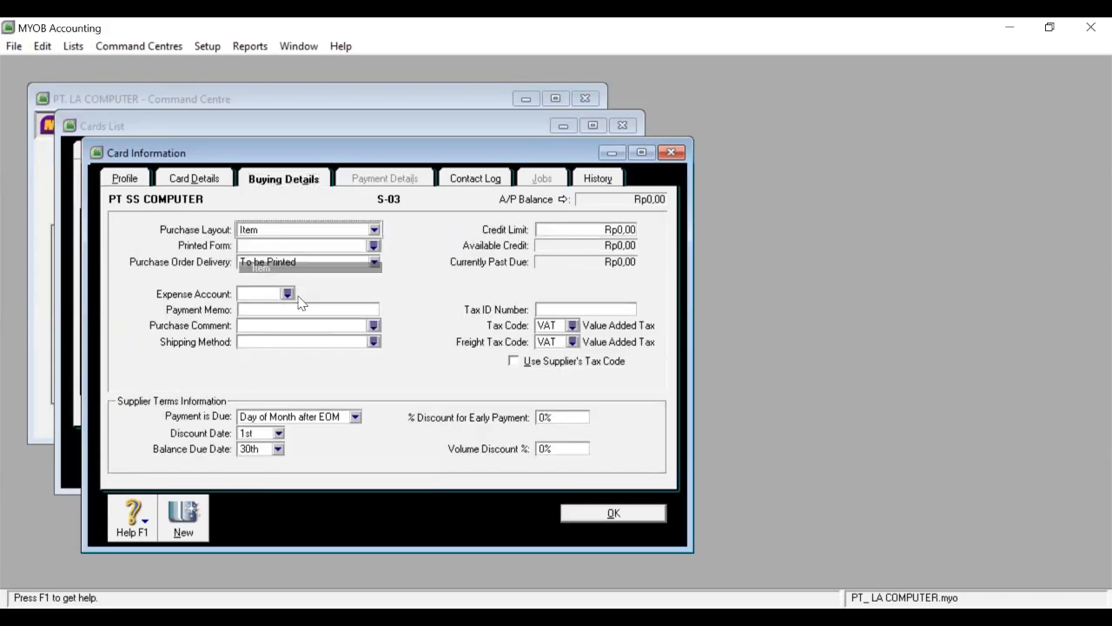
click(356, 418)
click(278, 455)
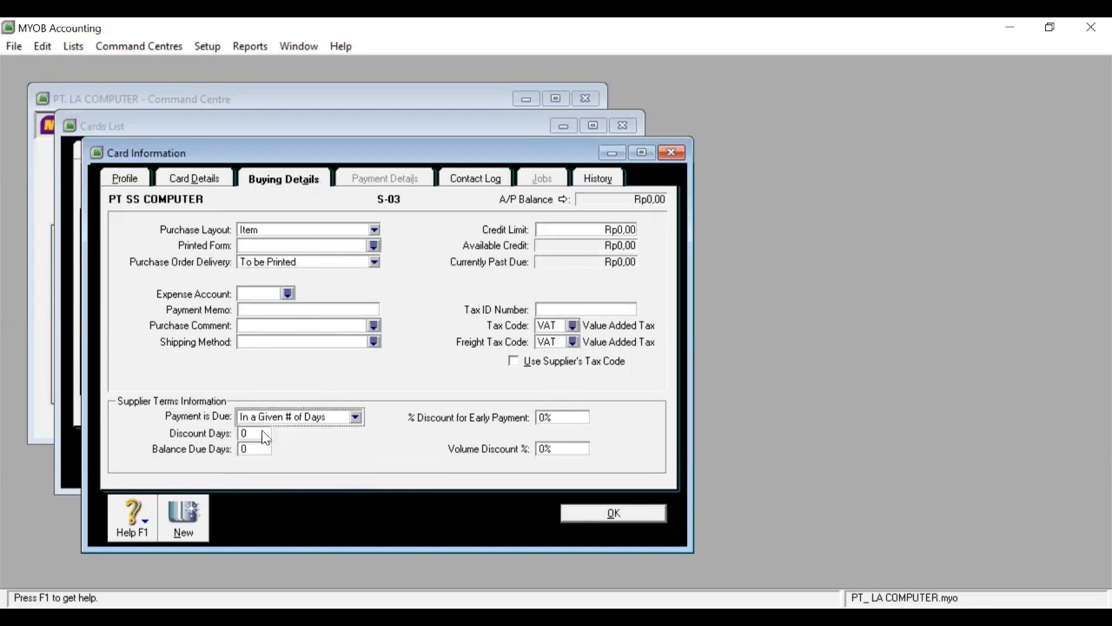
click(264, 433)
text(10)
click(260, 445)
text(30)
click(556, 416)
text(2)
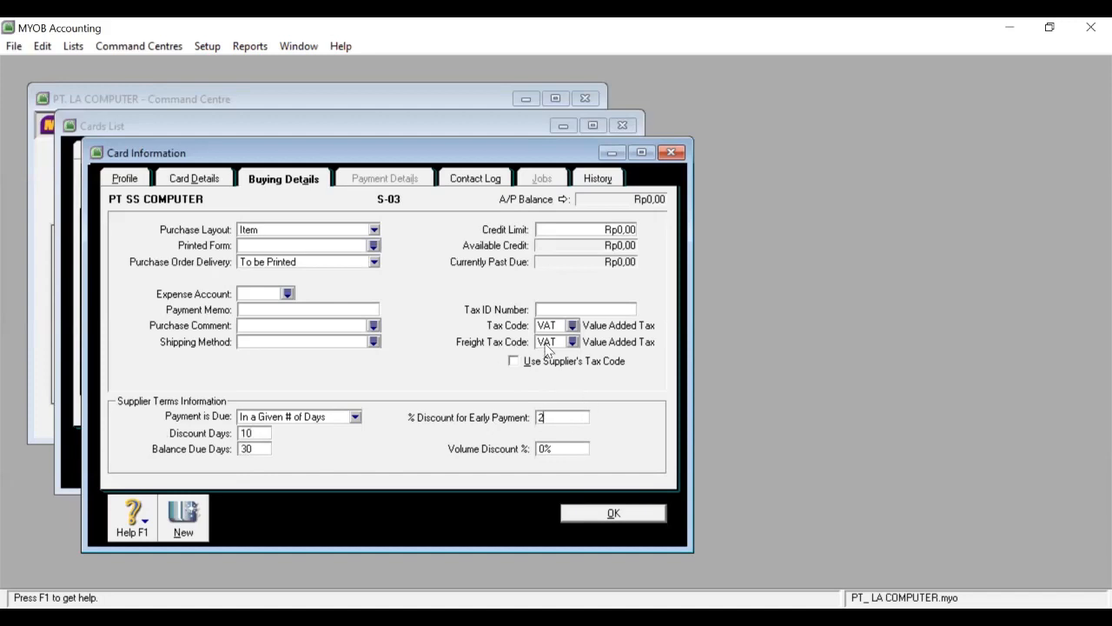
Set the freight tax code to Non-Taxable (N-T) and save the supplier card.
click(572, 341)
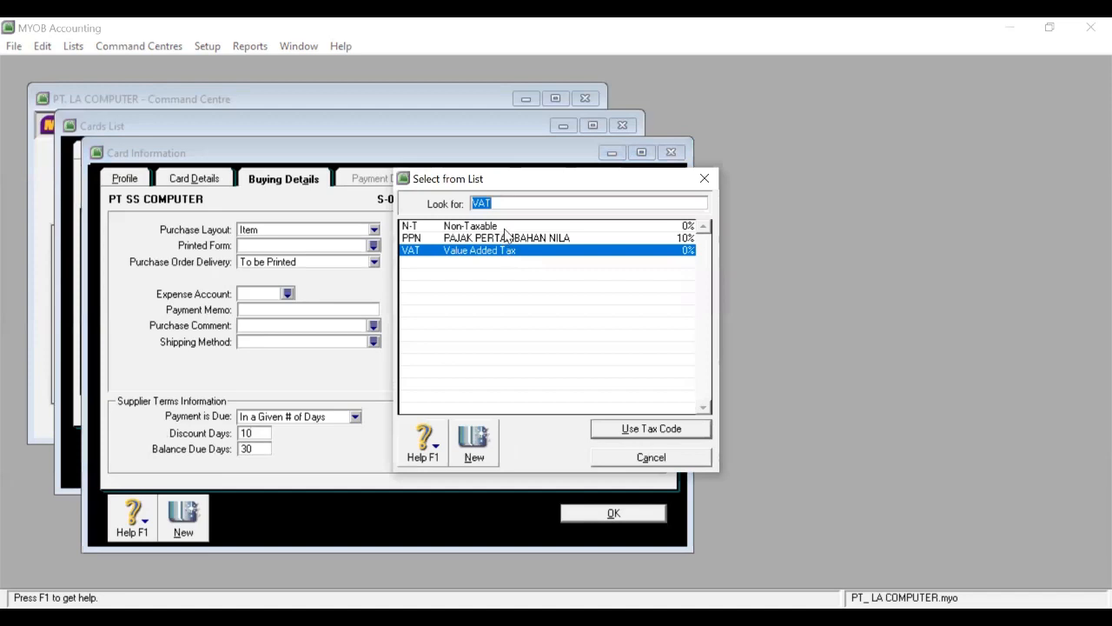
click(504, 227)
click(629, 429)
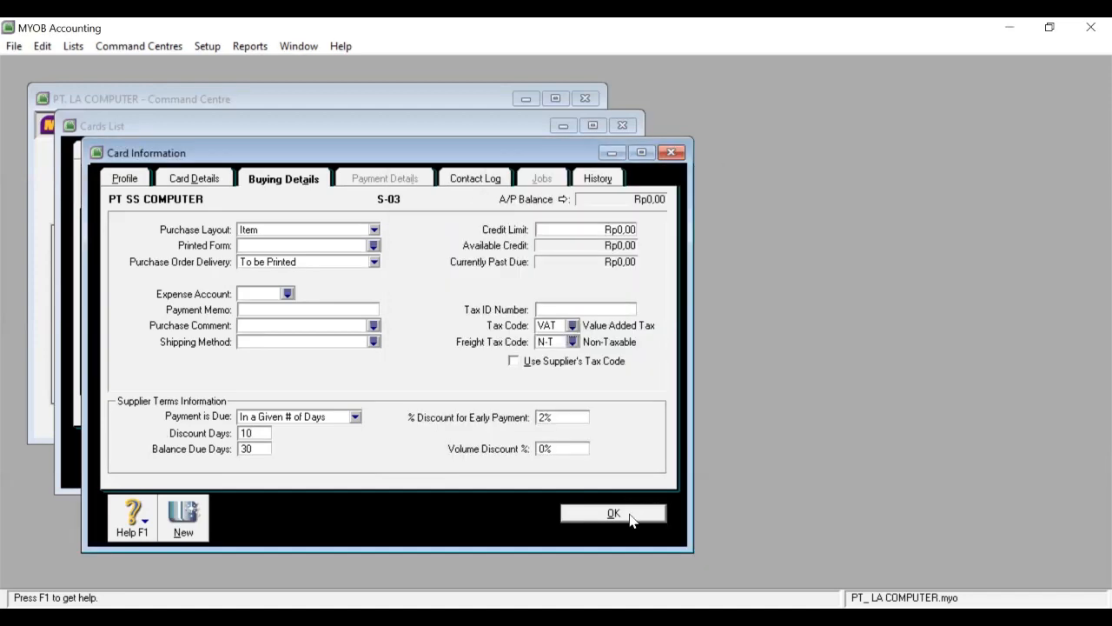
click(628, 513)
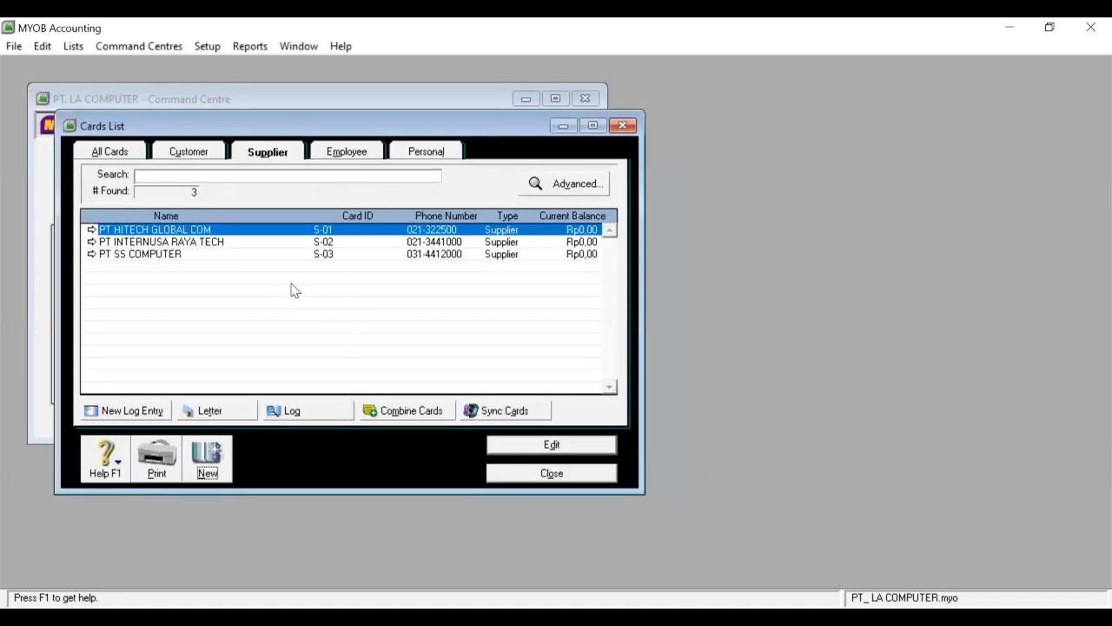
Check the customer cards, return to the supplier cards, and close the Cards List.
click(188, 150)
click(252, 155)
click(551, 474)
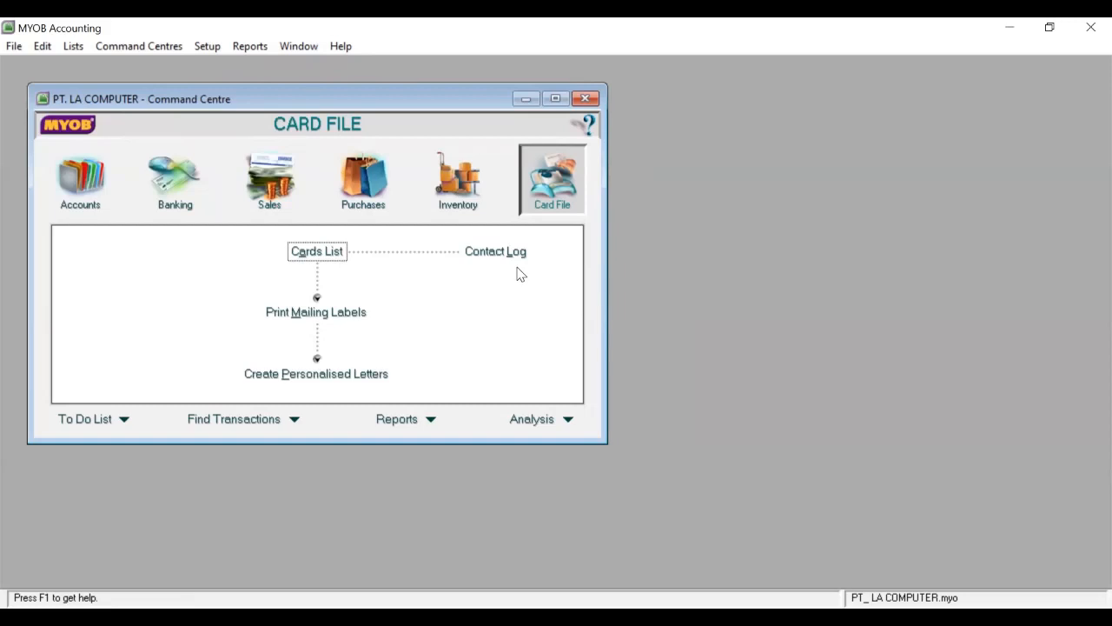
Bring up the Setup menu's Balances options for entering opening balances.
click(204, 50)
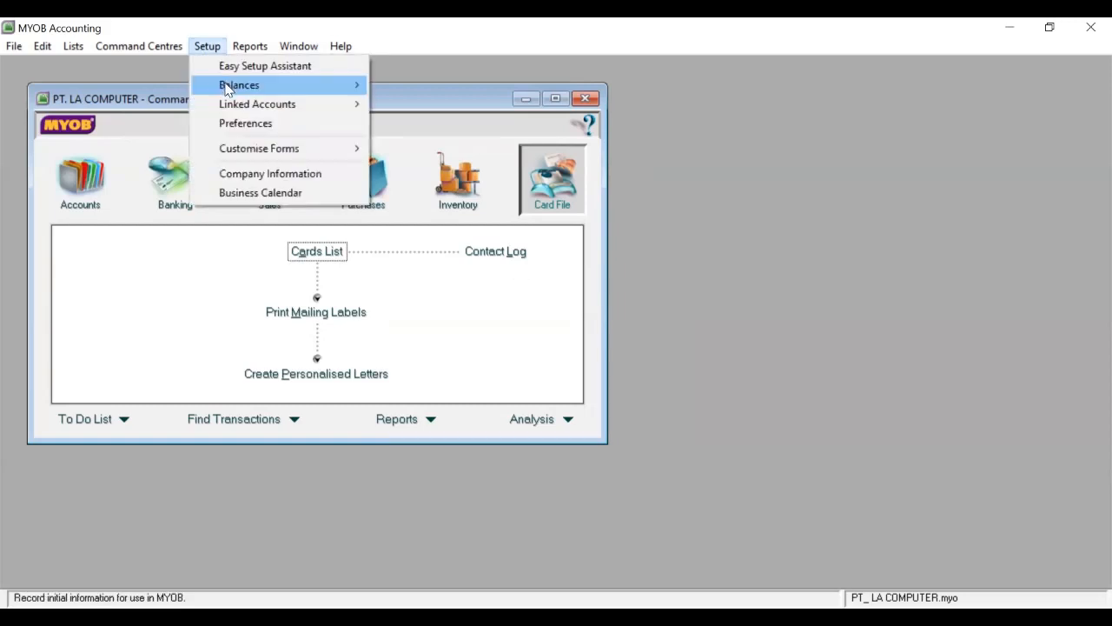
mouse_move(227, 89)
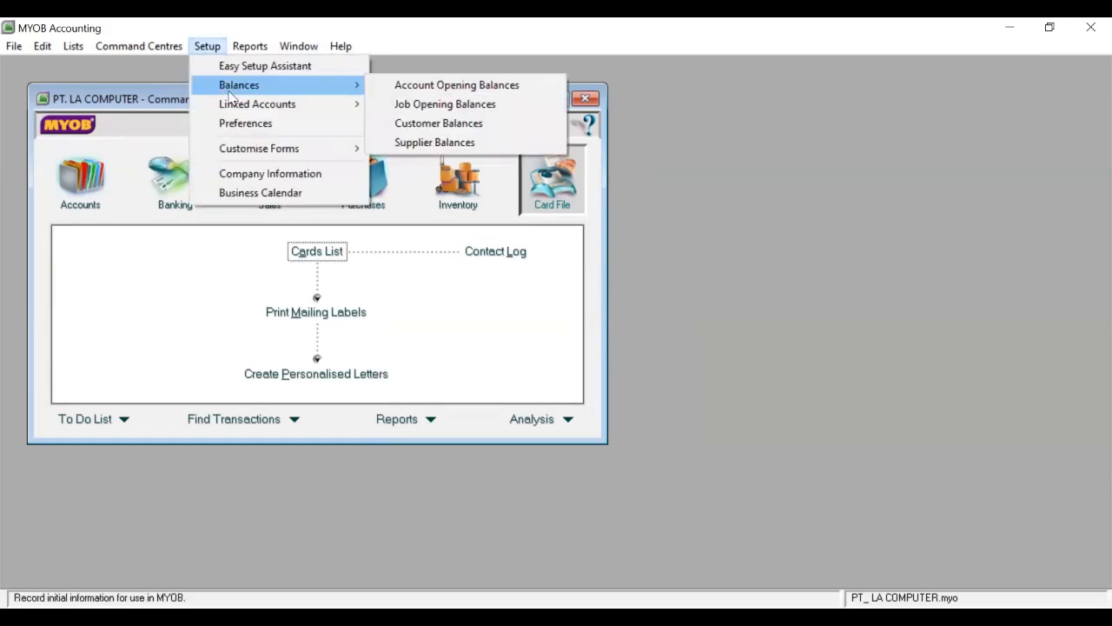
mouse_move(237, 110)
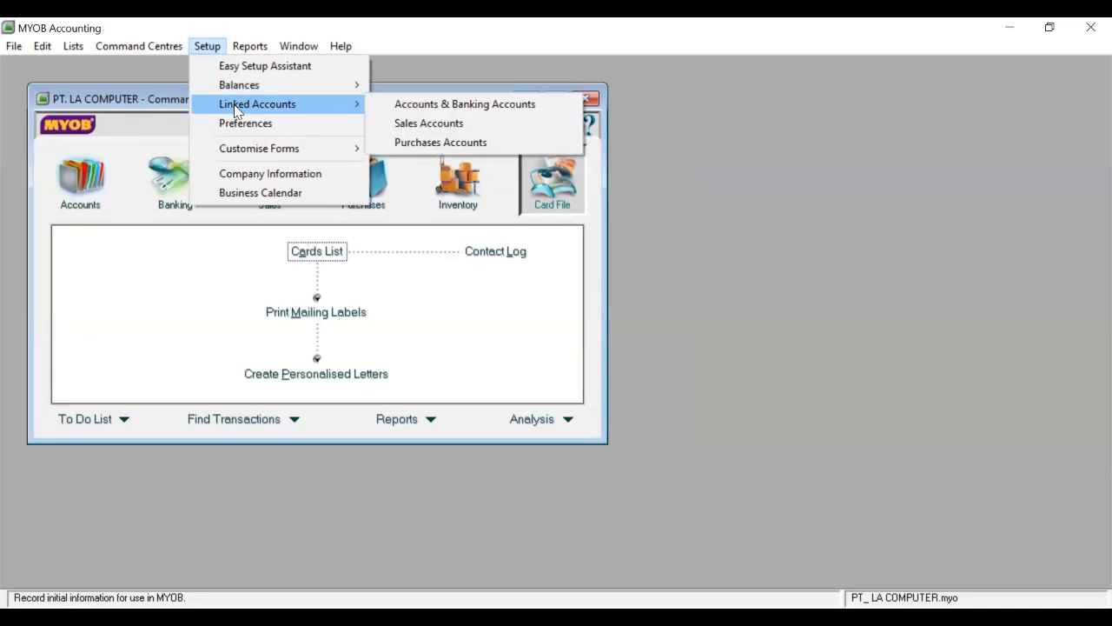
click(758, 179)
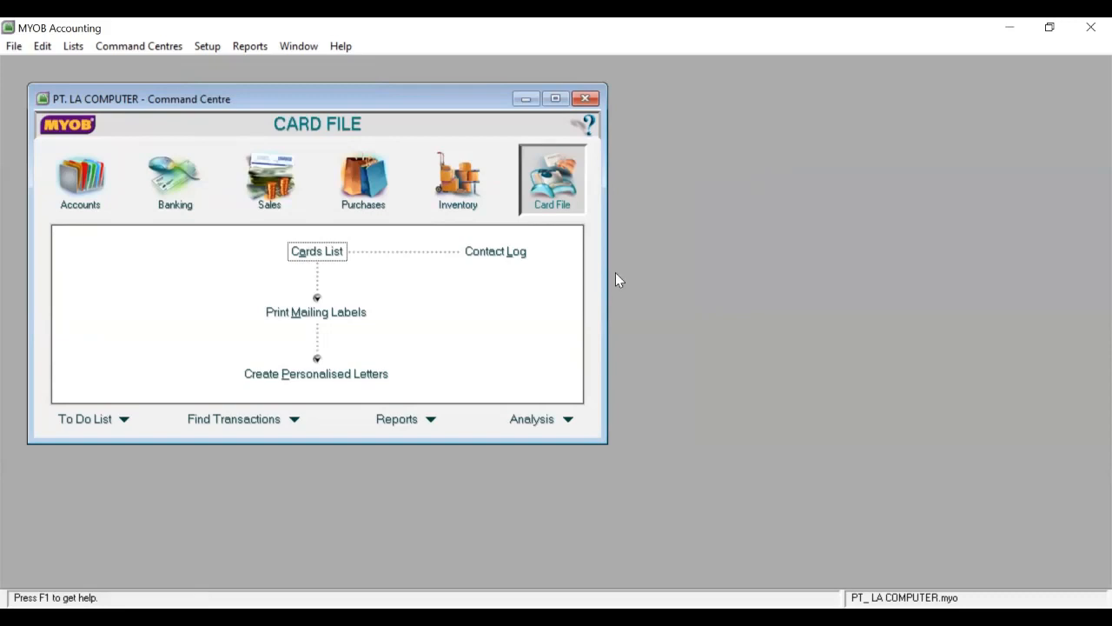
click(207, 46)
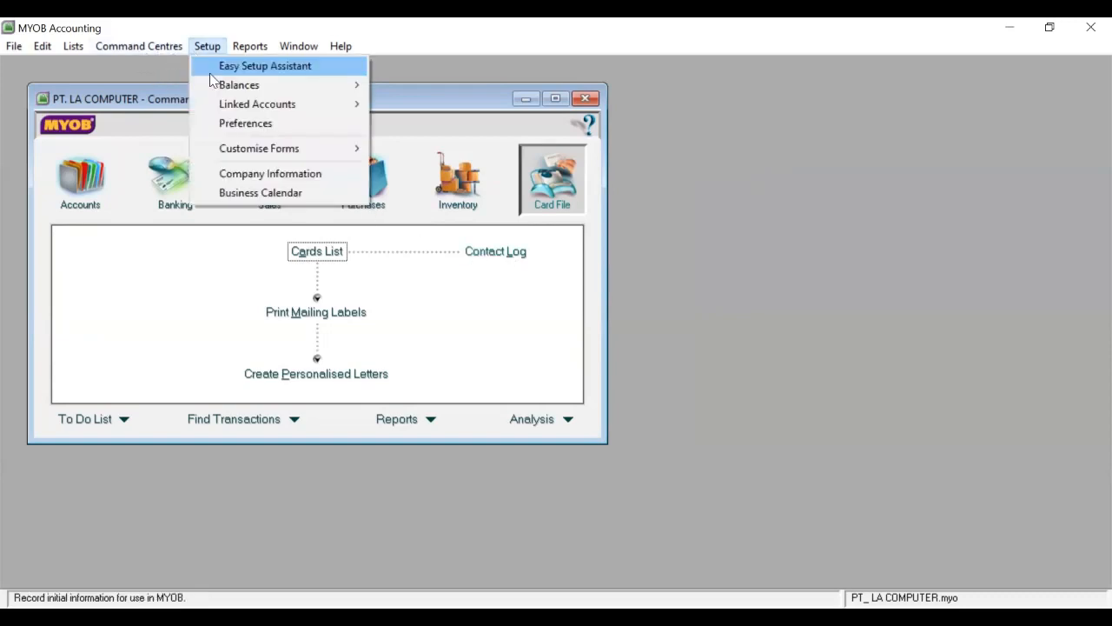
mouse_move(215, 87)
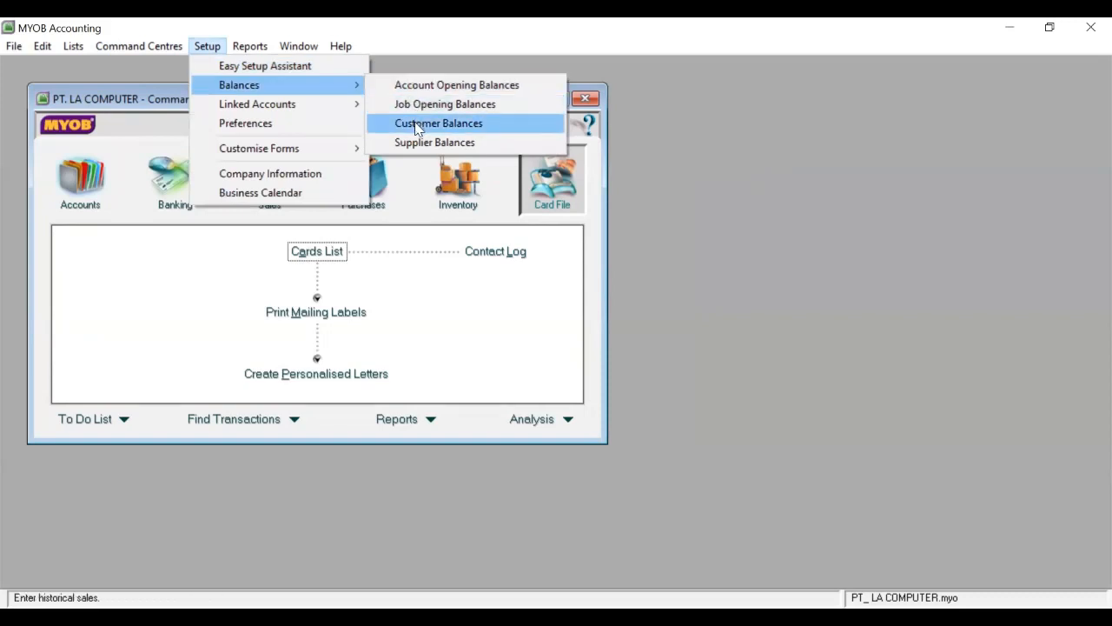
In Customer Balances, start a historical sale for ACCURA COMPUTER.
click(417, 128)
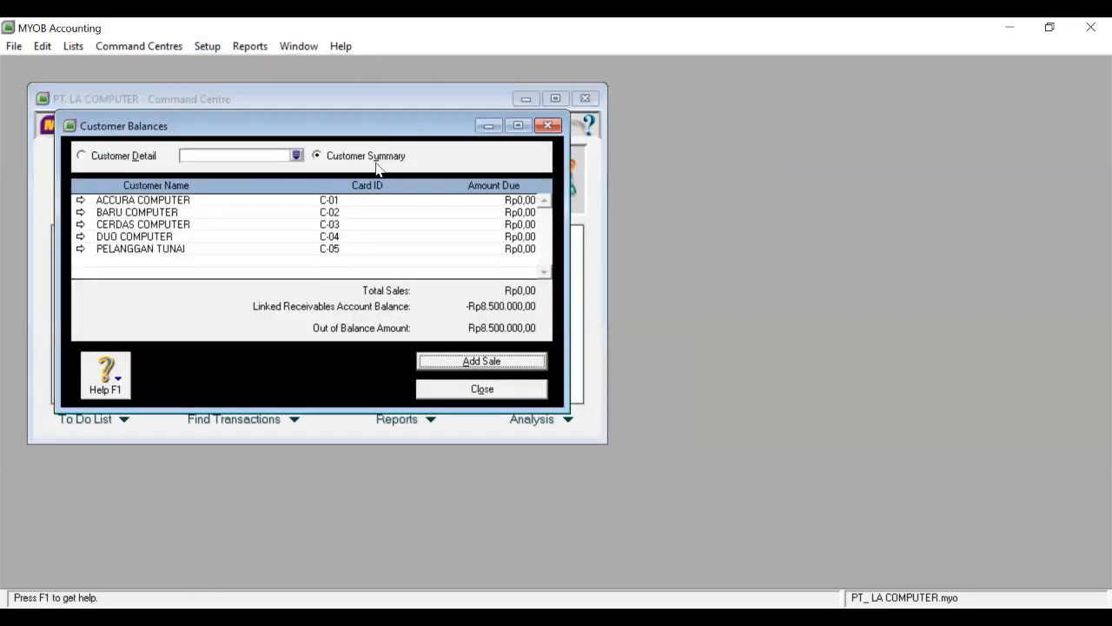
click(421, 361)
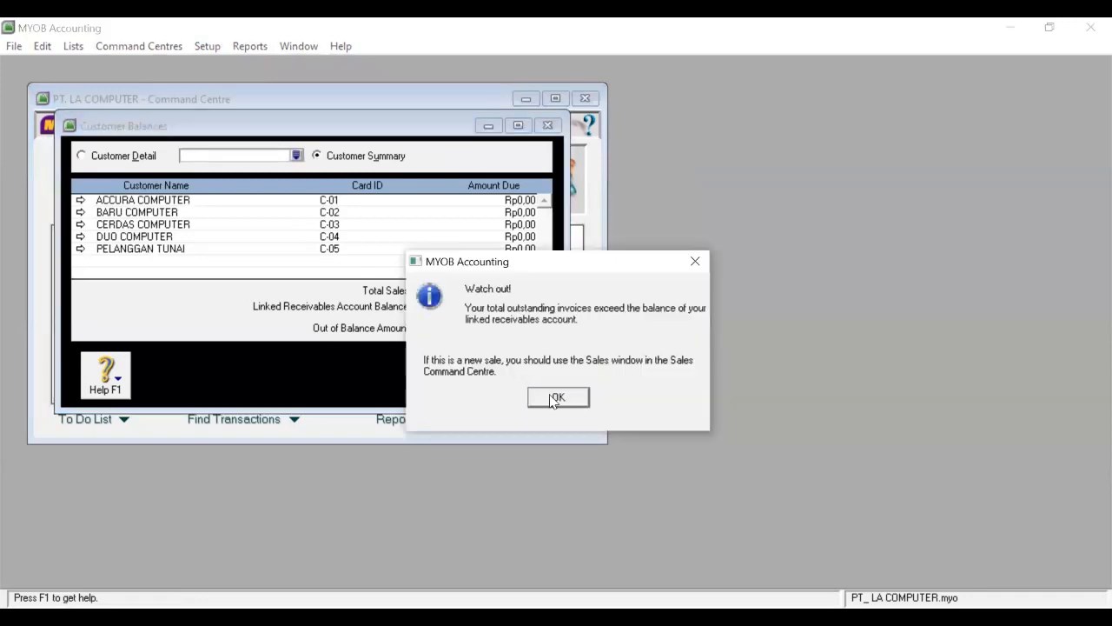
click(551, 399)
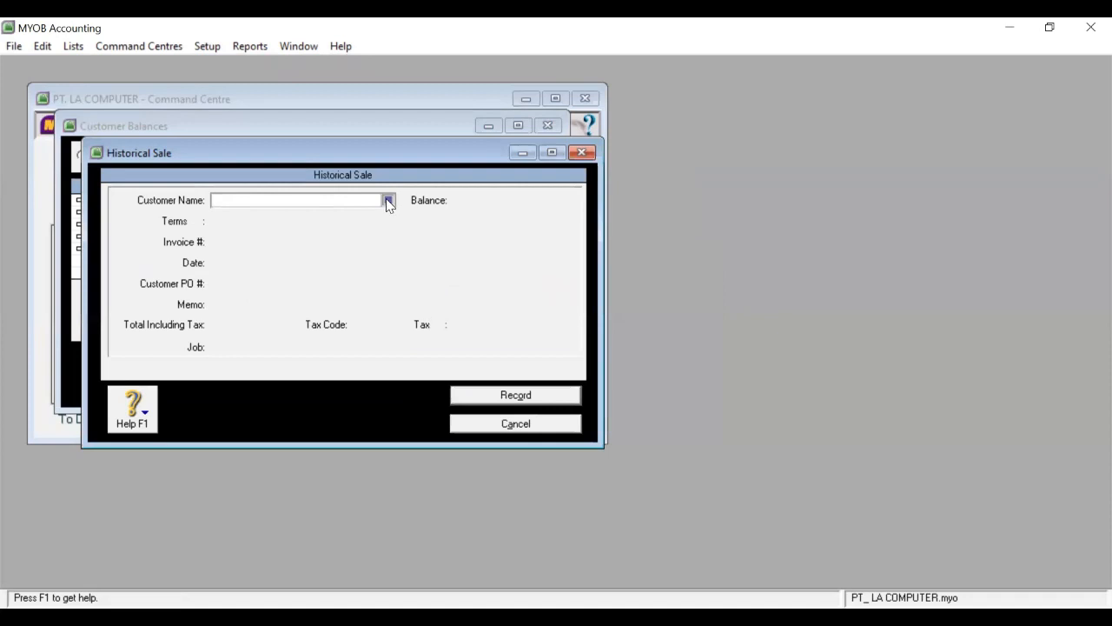
click(389, 201)
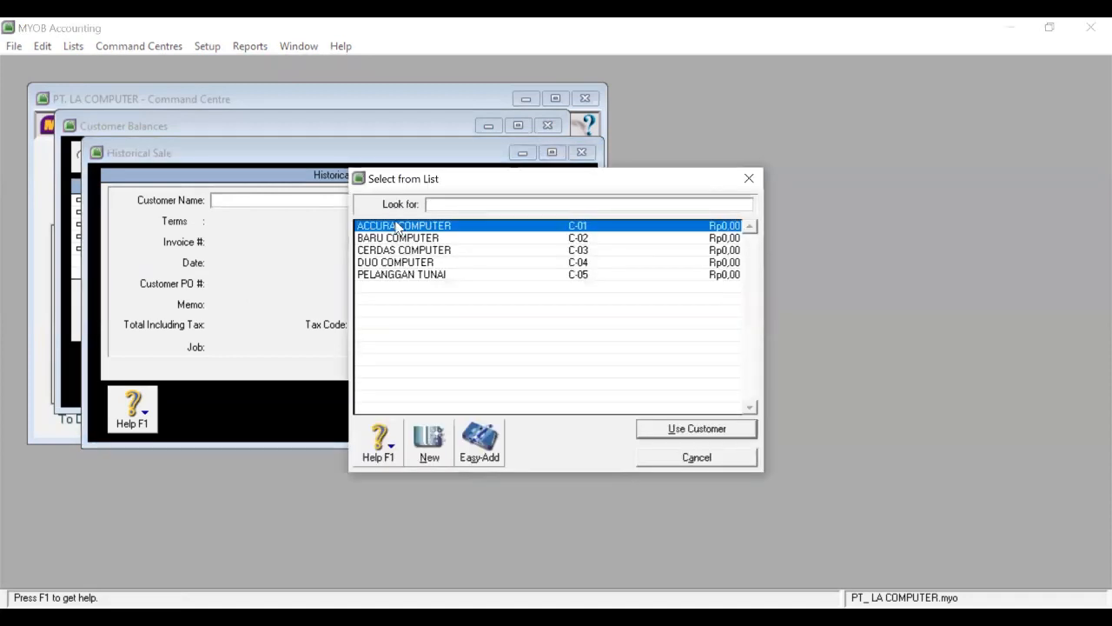
click(437, 227)
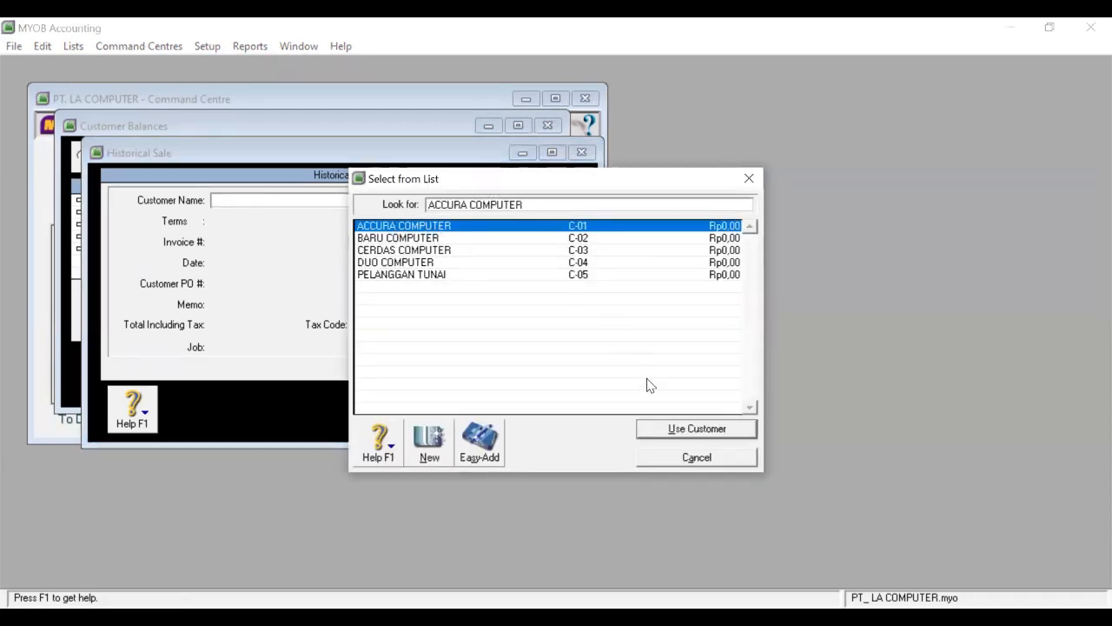
click(649, 426)
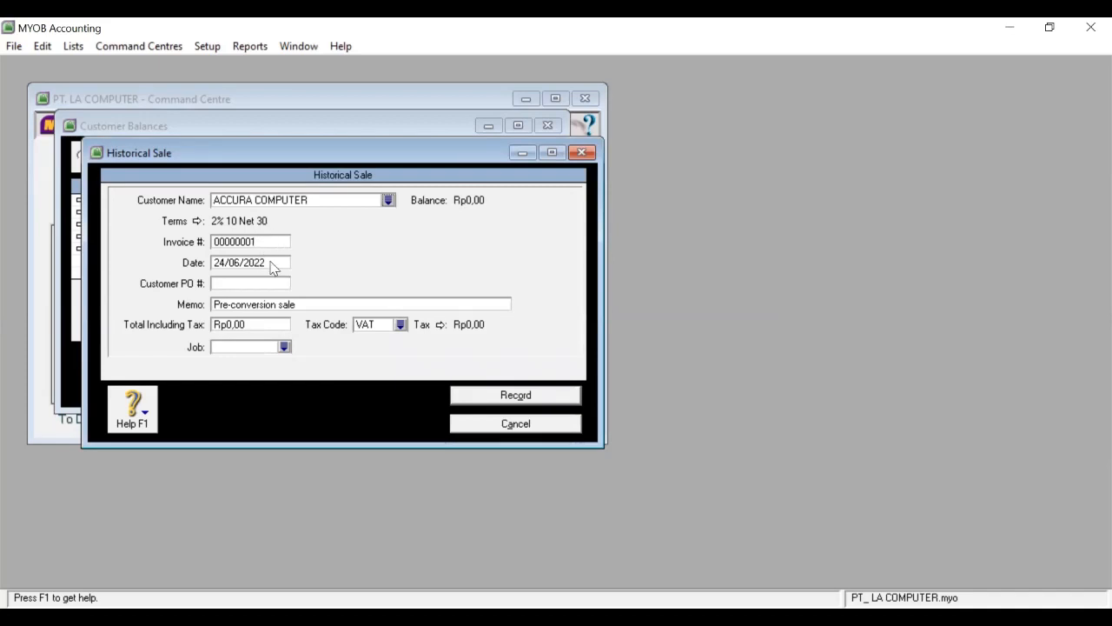
Record the sale dated 25/11/2007, memo SALDO AWAL, total Rp33.000.000, tax code N-T.
click(241, 264)
text(25/11/2007)
click(240, 305)
text(SALDO AWAL)
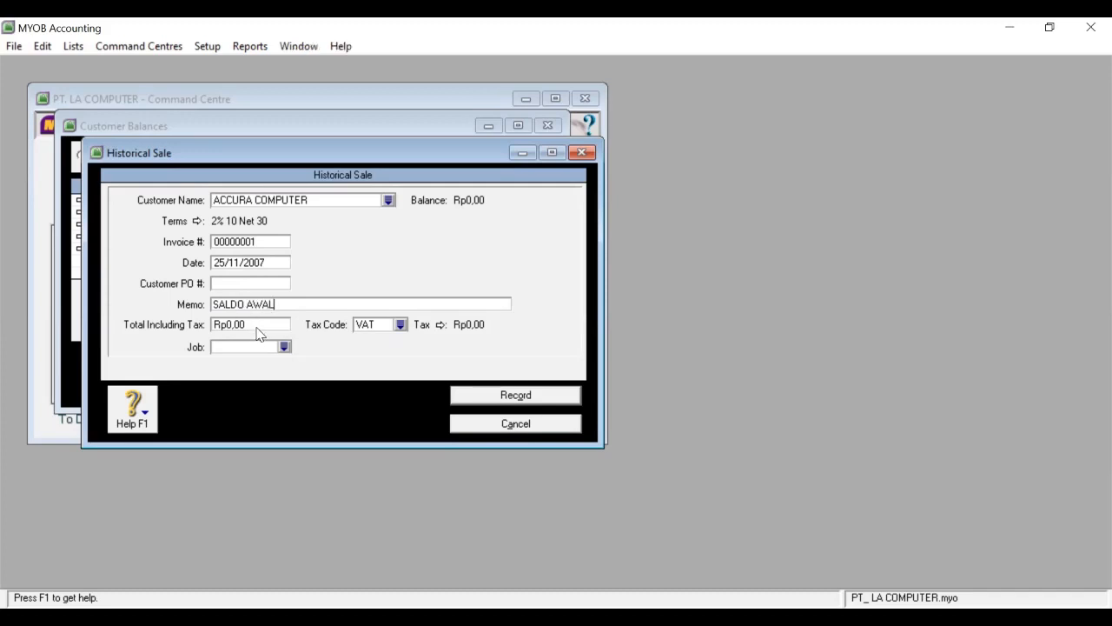
click(257, 326)
text(33.000.00)
click(401, 325)
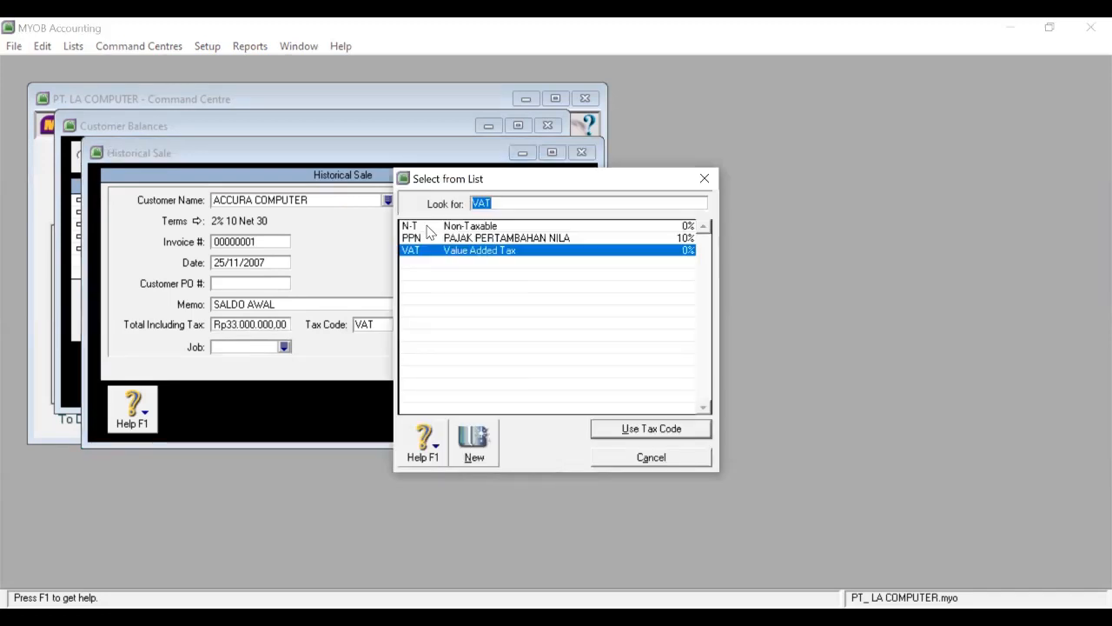
click(431, 227)
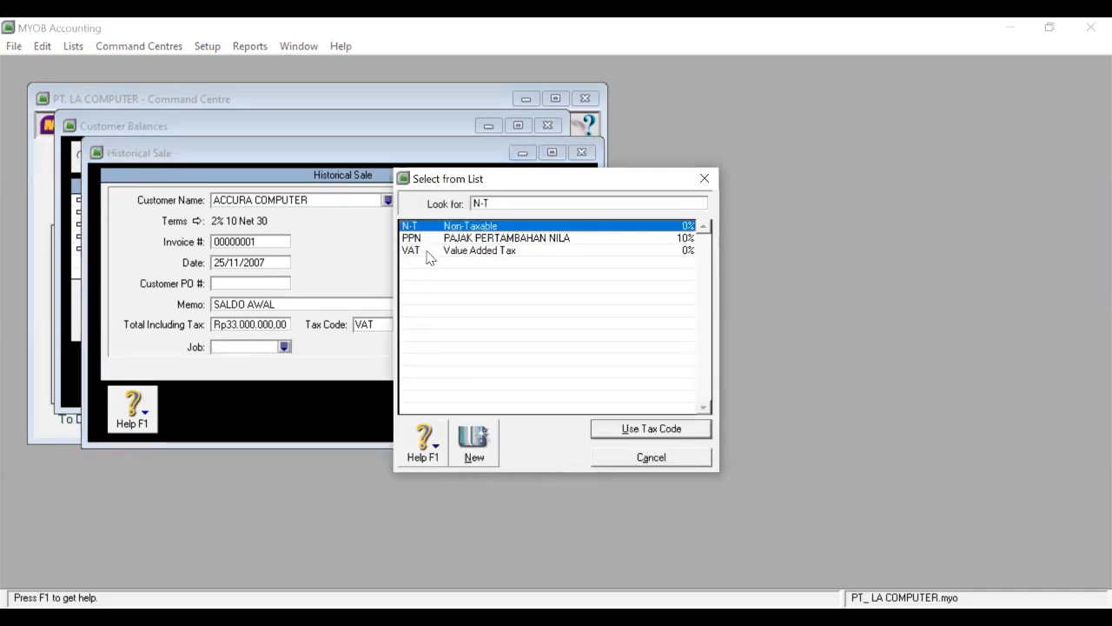
click(635, 438)
click(516, 395)
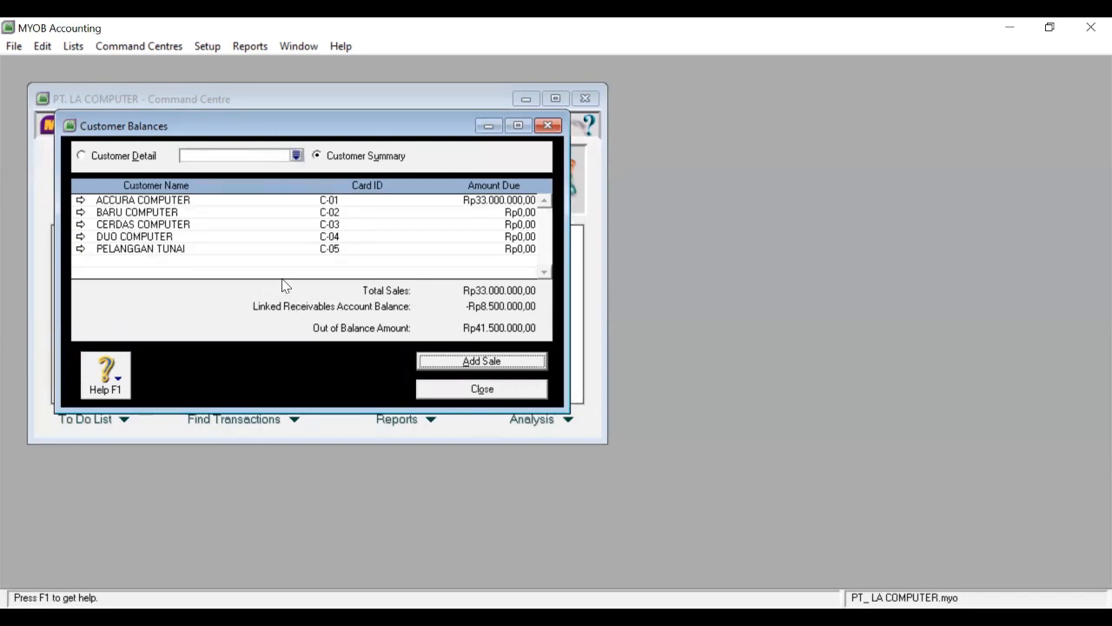
click(461, 367)
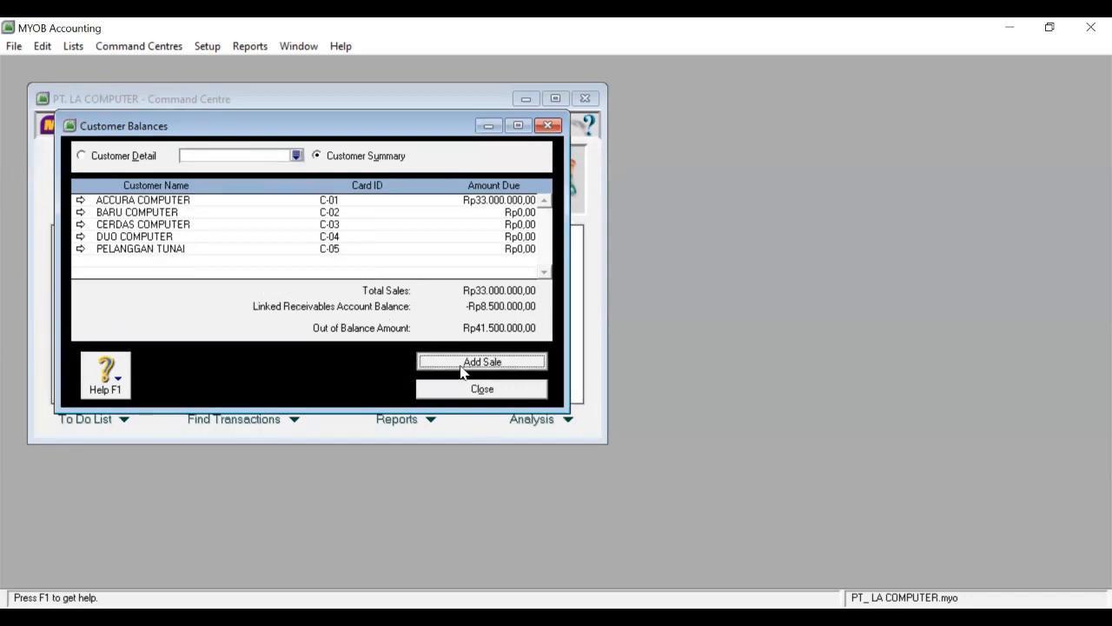
key(Return)
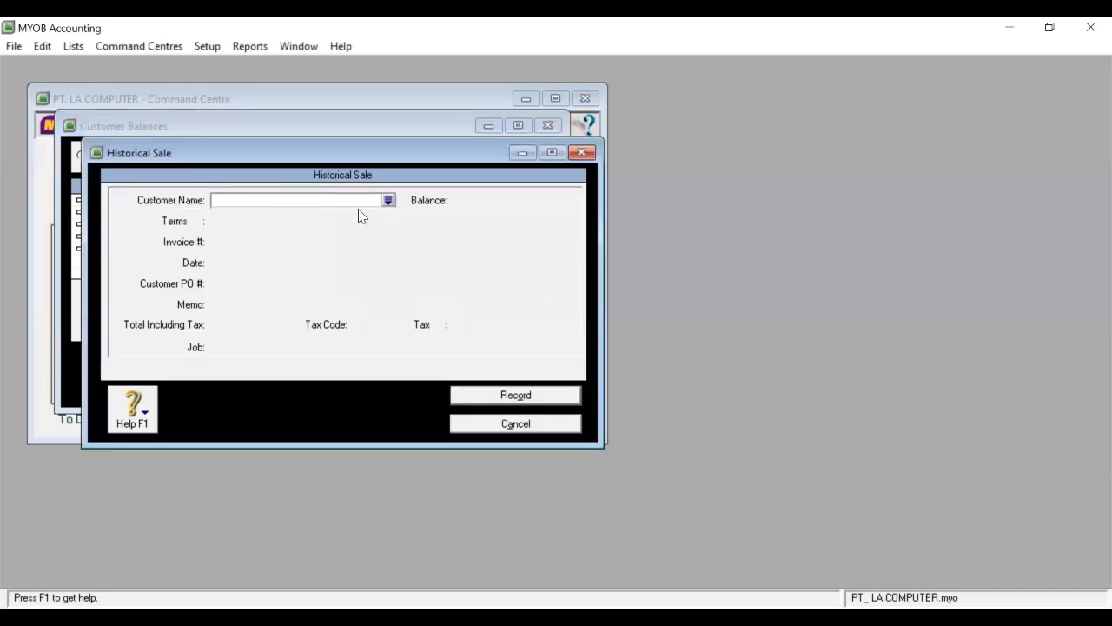
click(387, 200)
click(375, 238)
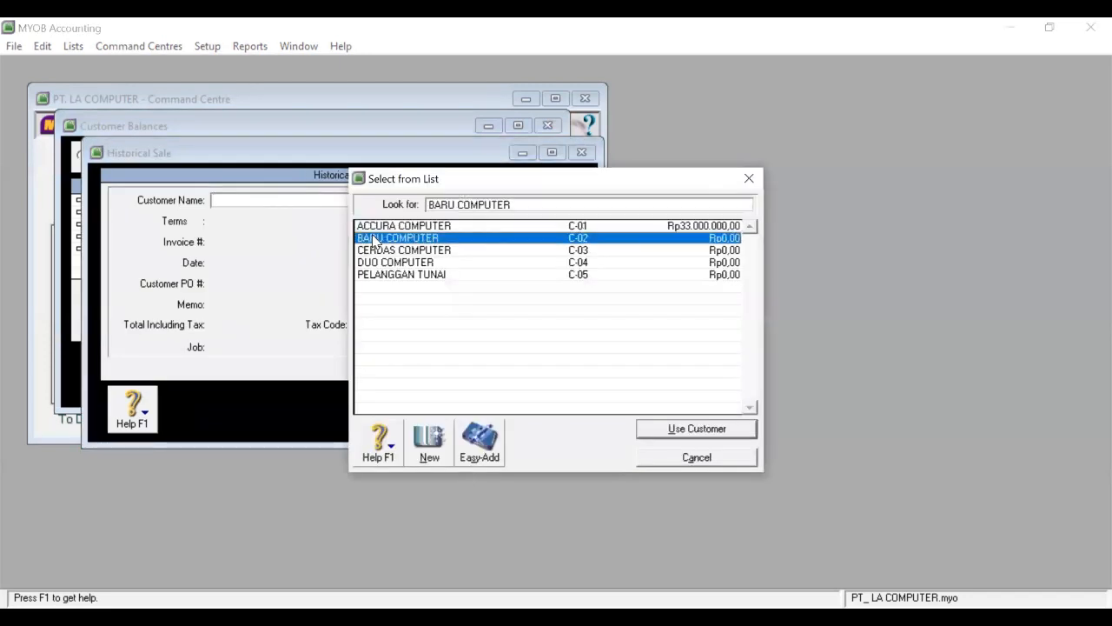
click(658, 430)
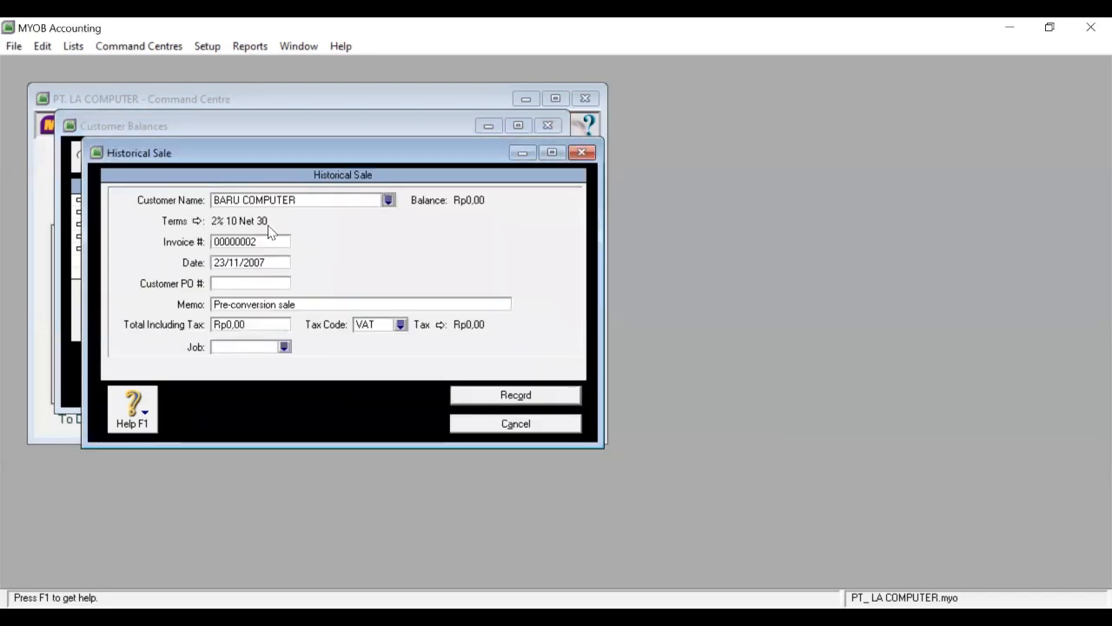
click(254, 261)
text(29/11/2007)
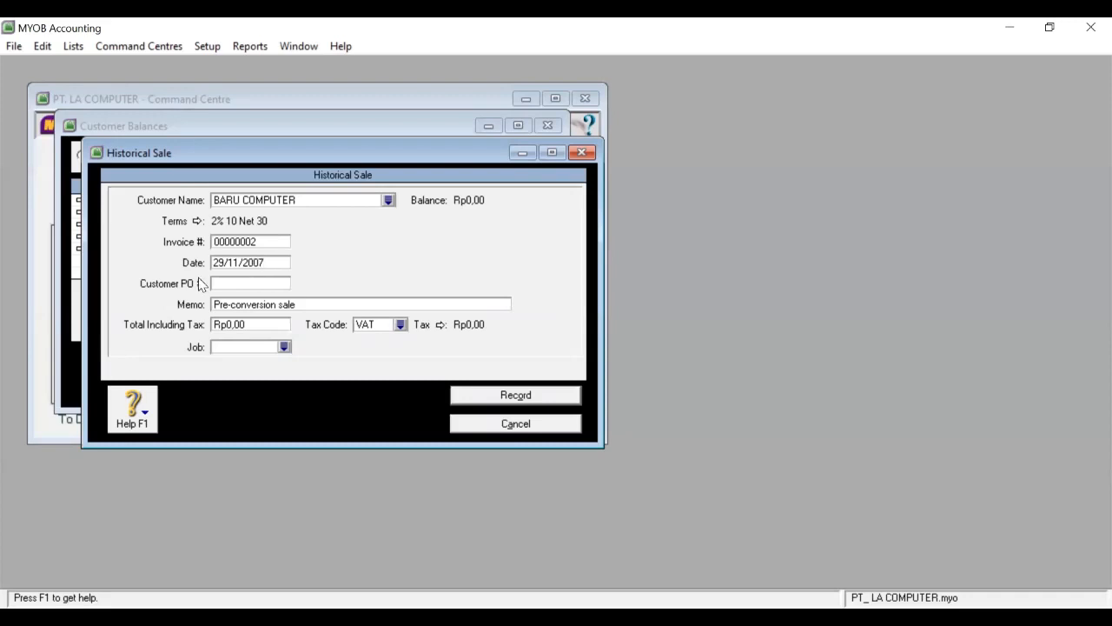
click(454, 425)
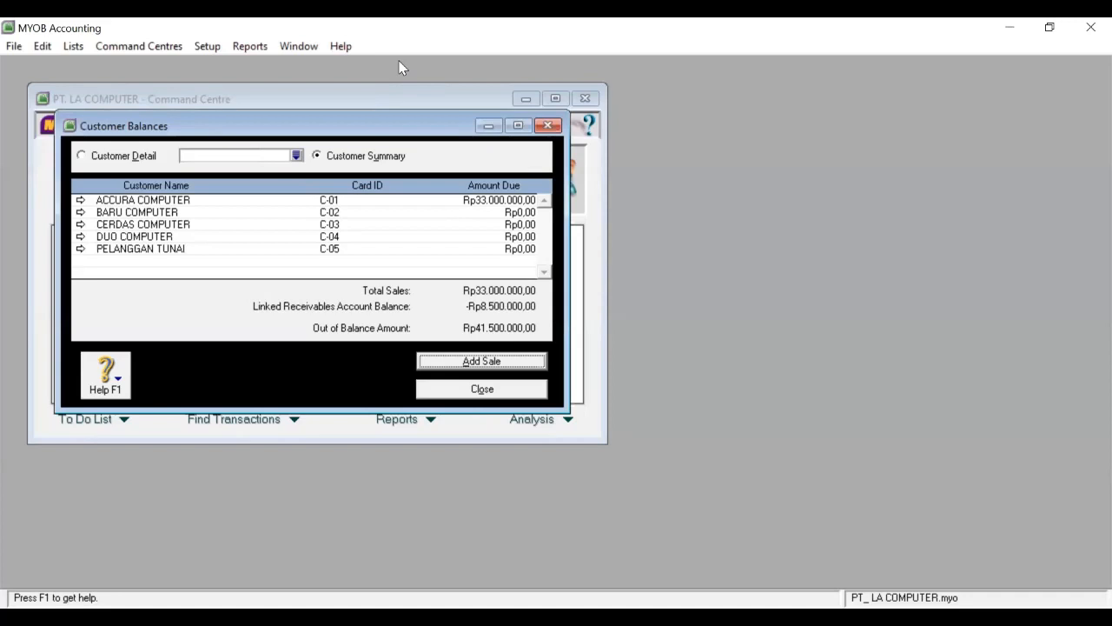
key(alt+Tab)
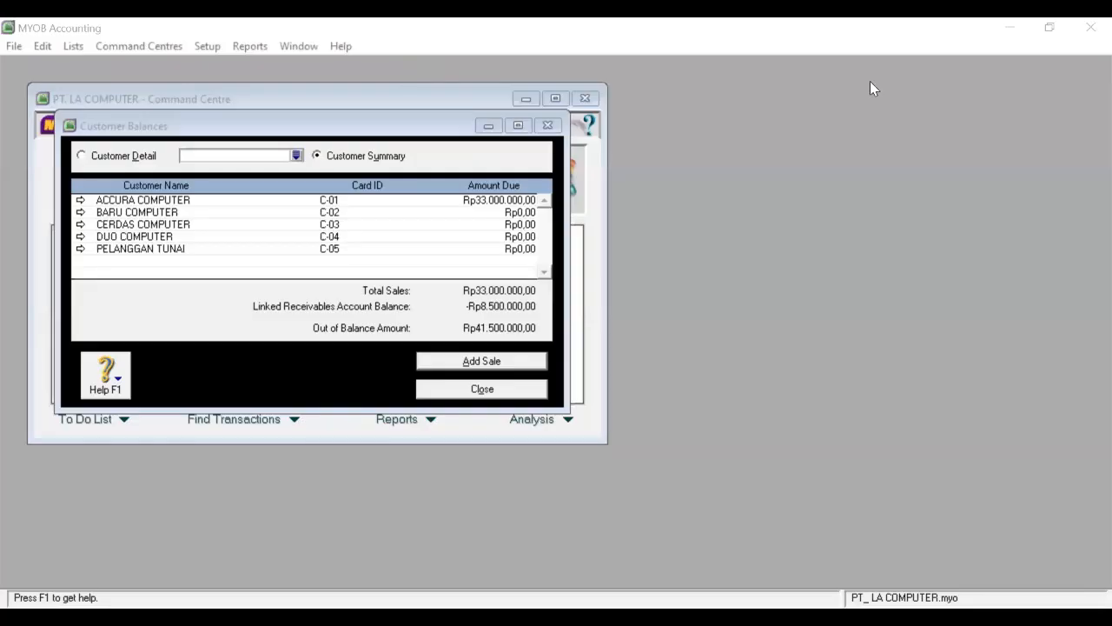
Start a historical sale for customer BARU COMPUTER.
click(447, 365)
click(389, 201)
click(419, 238)
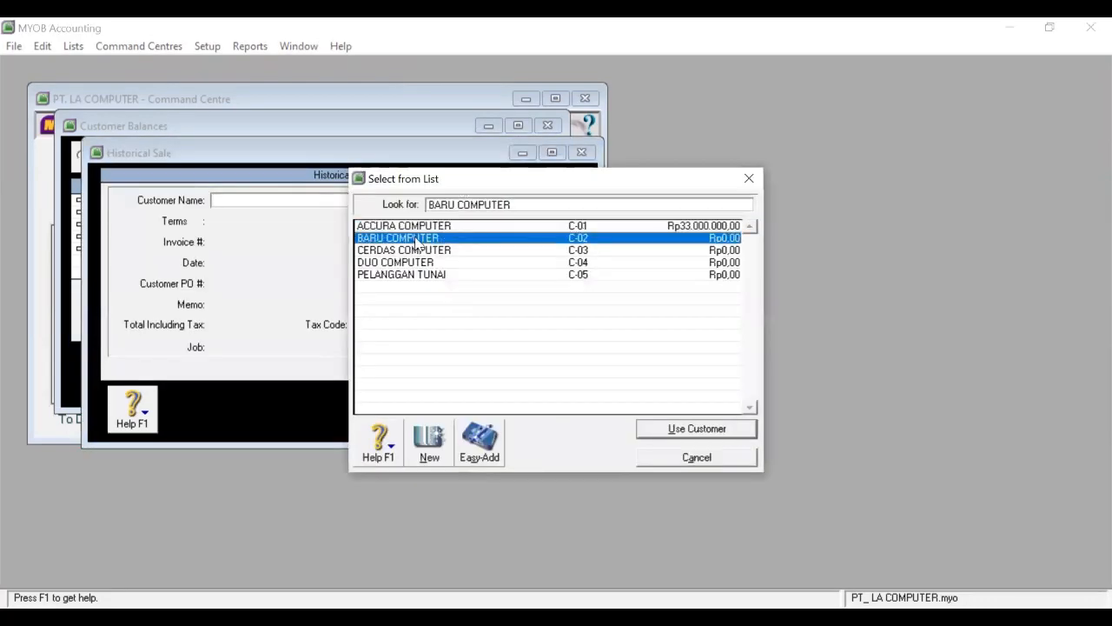
click(657, 427)
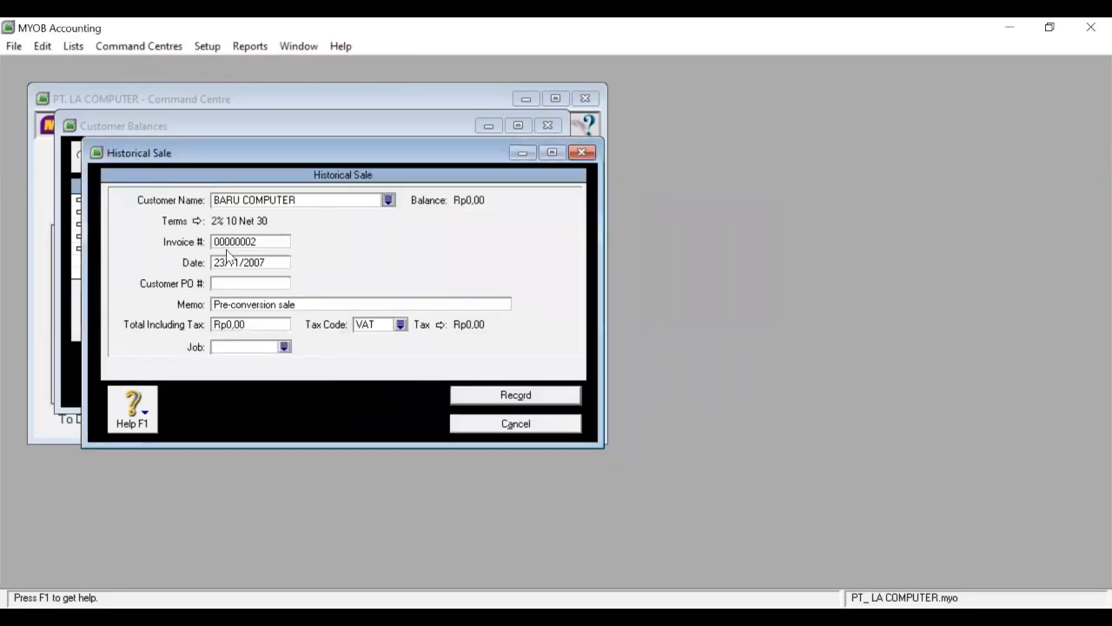
Record the sale dated 29/11/2007, memo SALDO AWAL, total 27500000, tax code N-T, and begin another.
click(230, 259)
text(29)
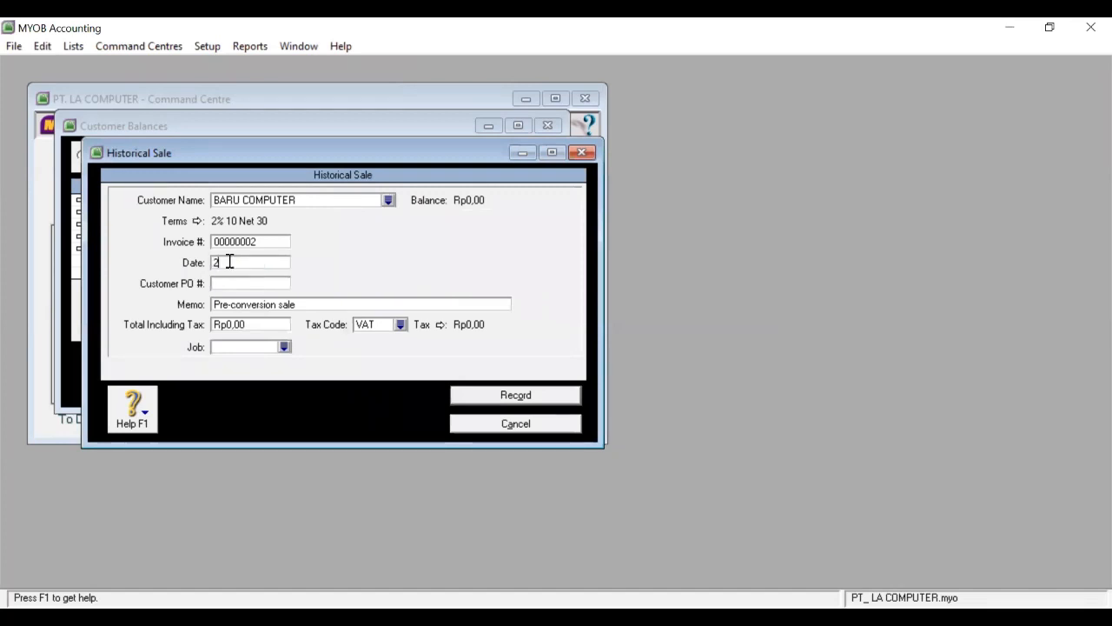
text(/11/)
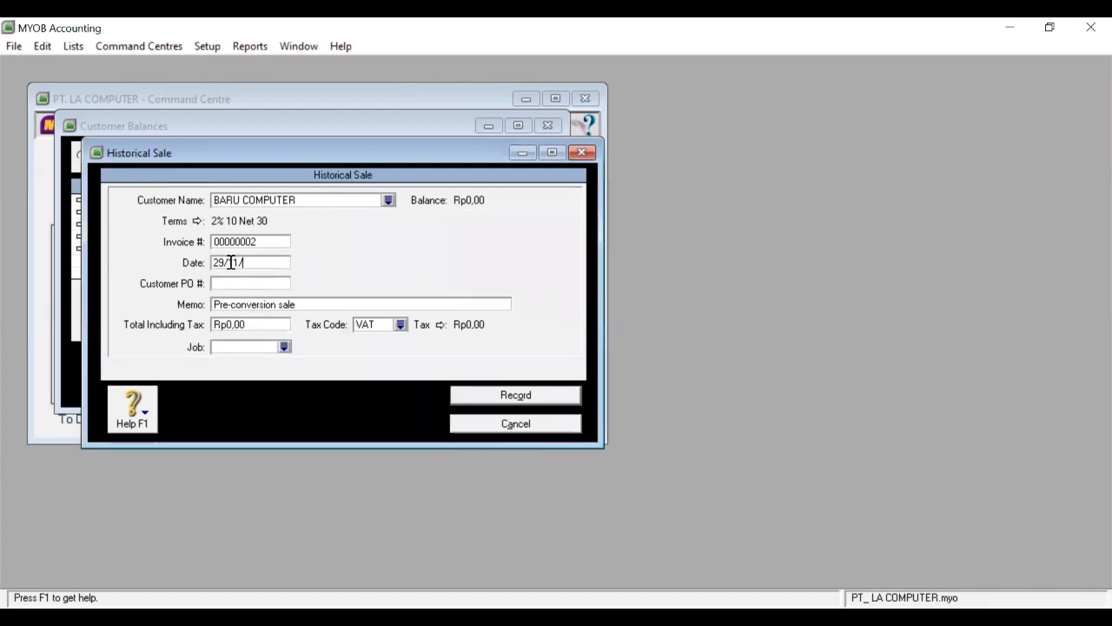
text(2007)
click(277, 303)
text(S)
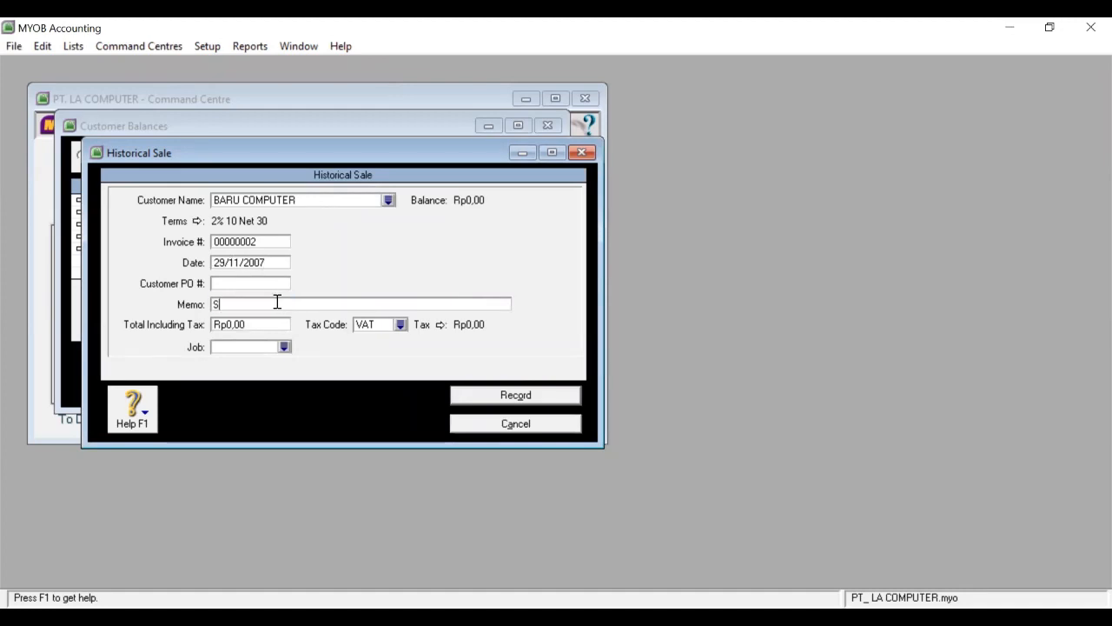
text(ALDO AWAL)
click(251, 323)
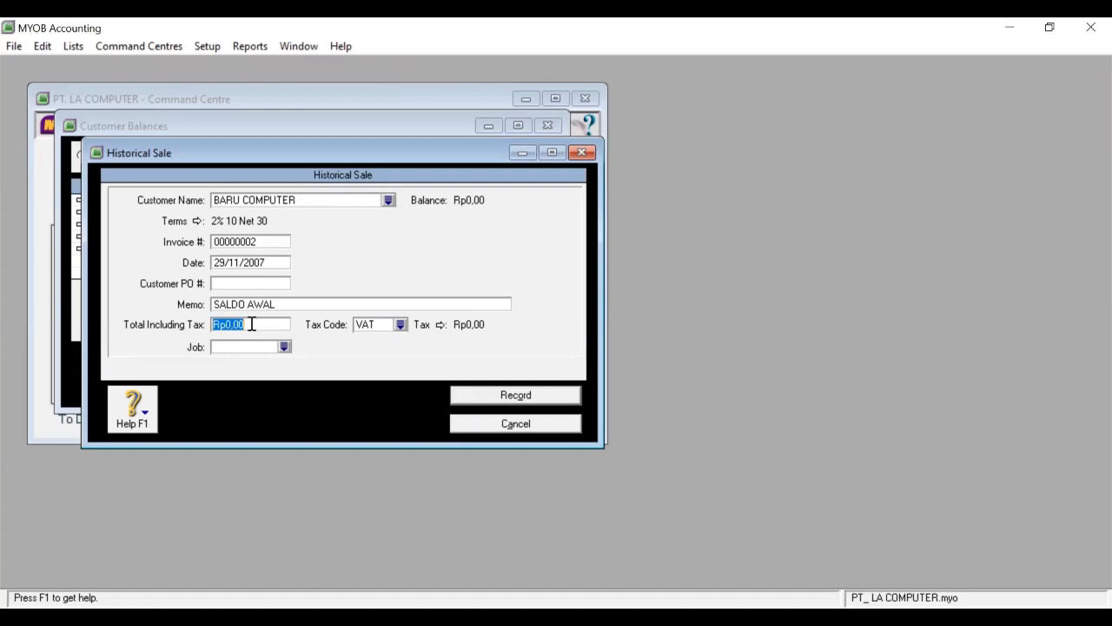
text(27500000)
click(400, 324)
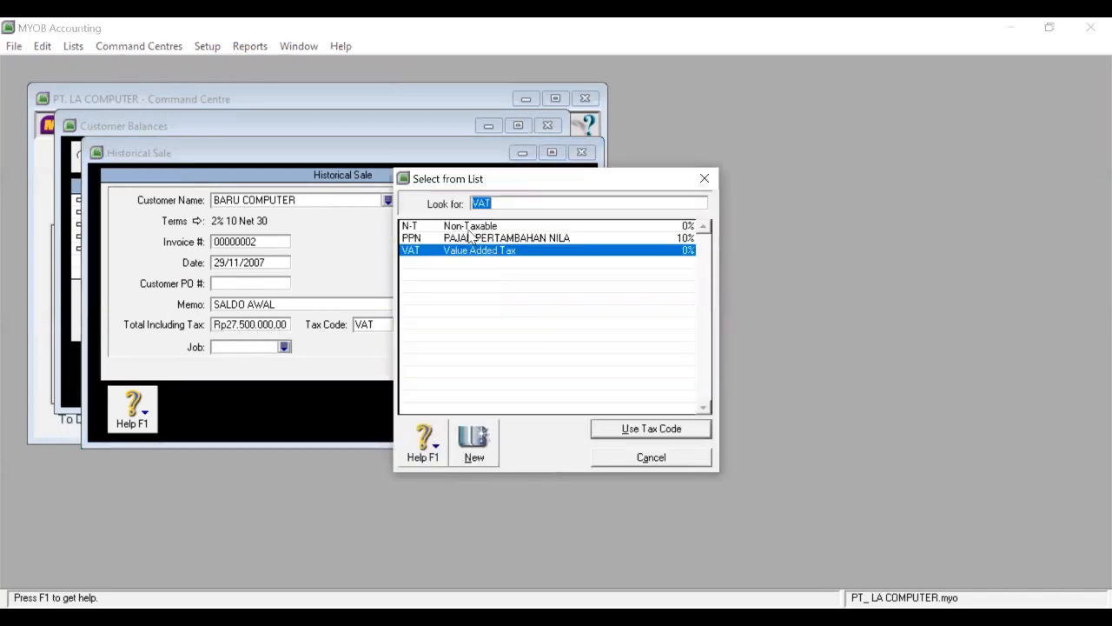
click(468, 228)
click(627, 432)
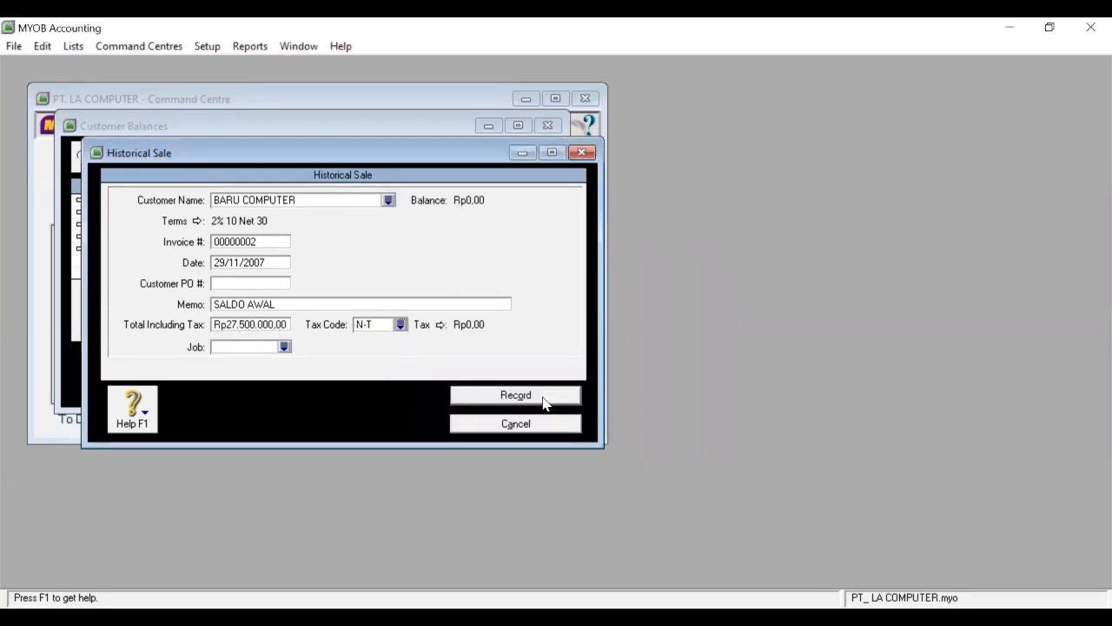
click(541, 397)
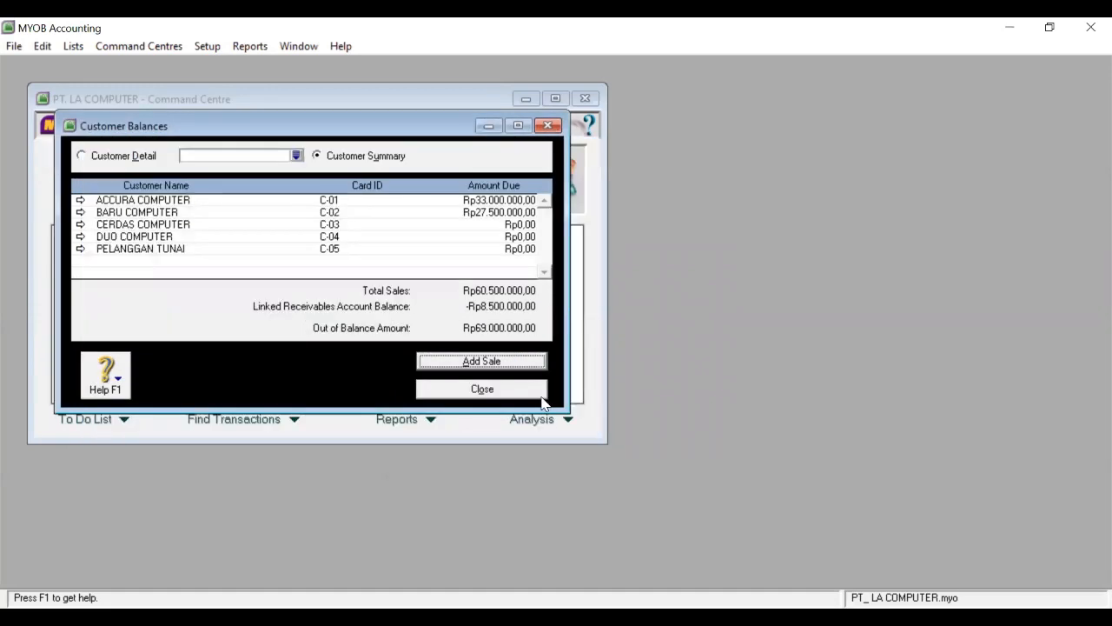
click(485, 364)
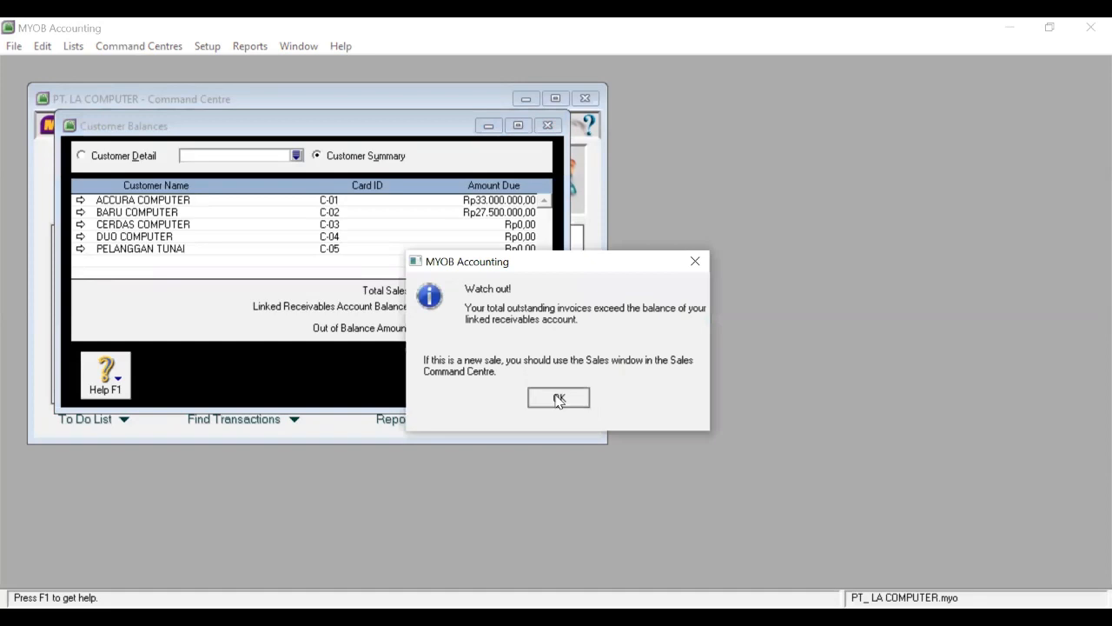
Open the historical sale form with CERDAS COMPUTER as the customer.
key(Return)
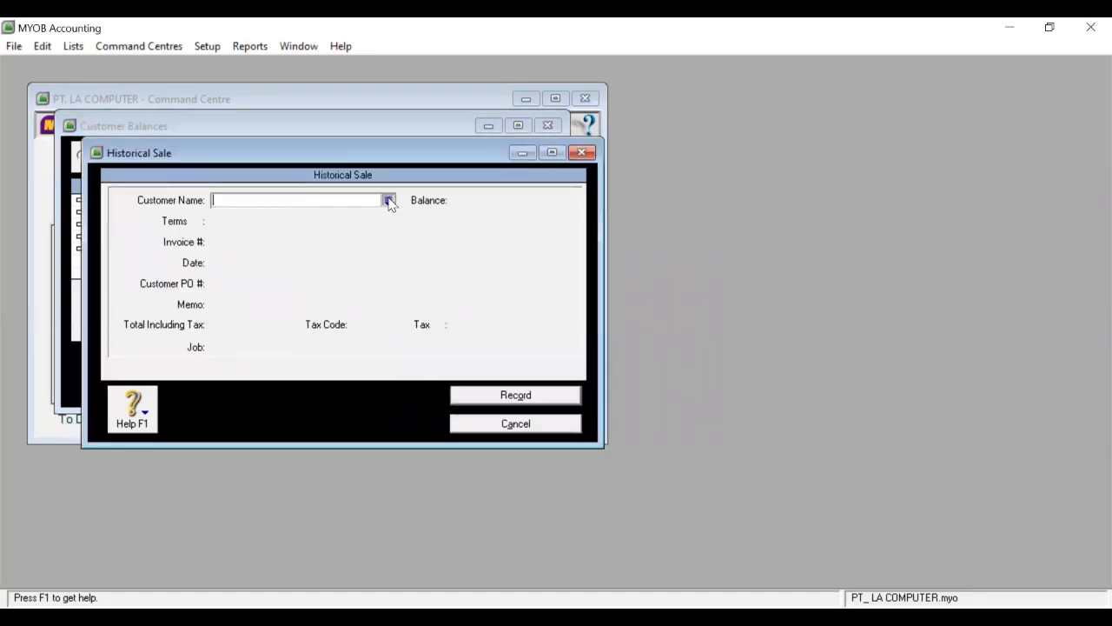
click(388, 200)
click(417, 250)
click(673, 428)
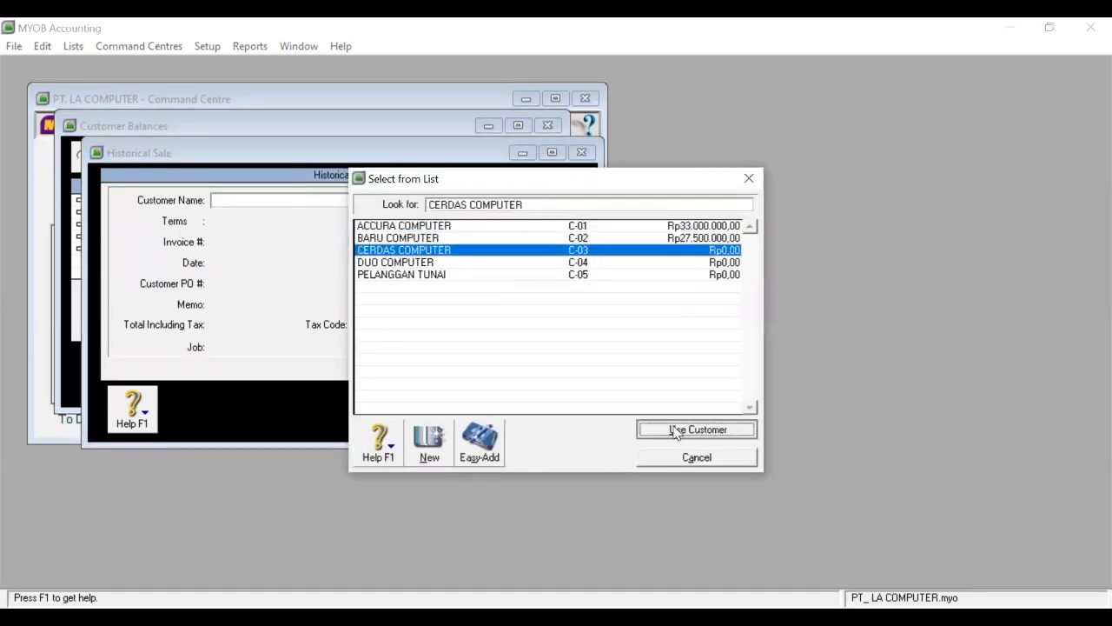
Enter date 23/11/2007, memo SALDO AWAL, total 22000000, tax code N-T, and record the sale.
double_click(250, 263)
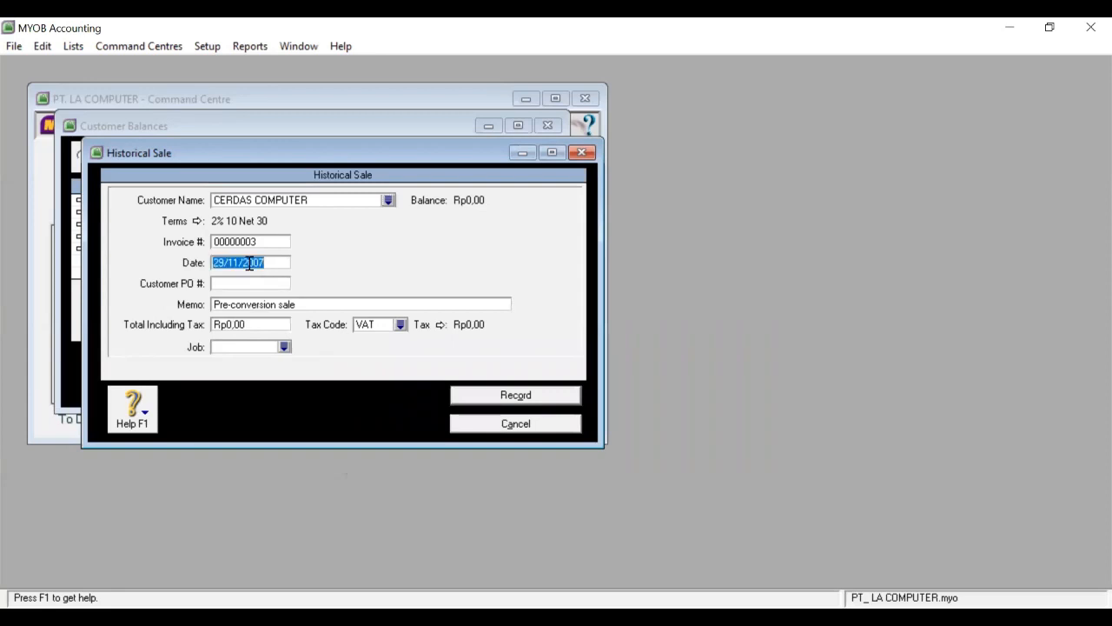
text(23/11/2)
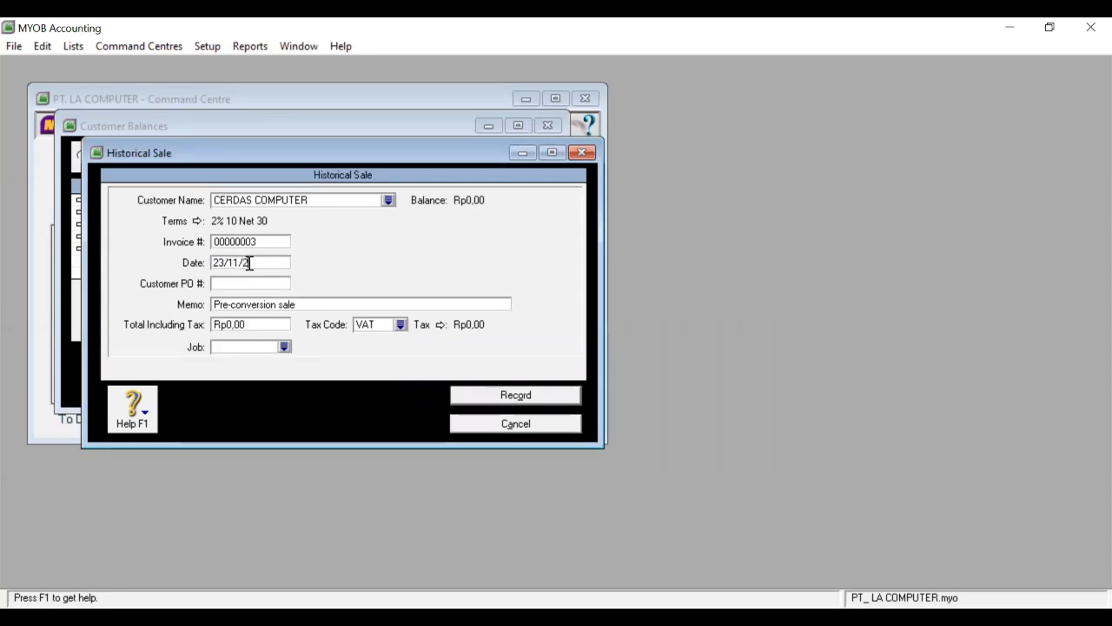
text(007)
click(253, 303)
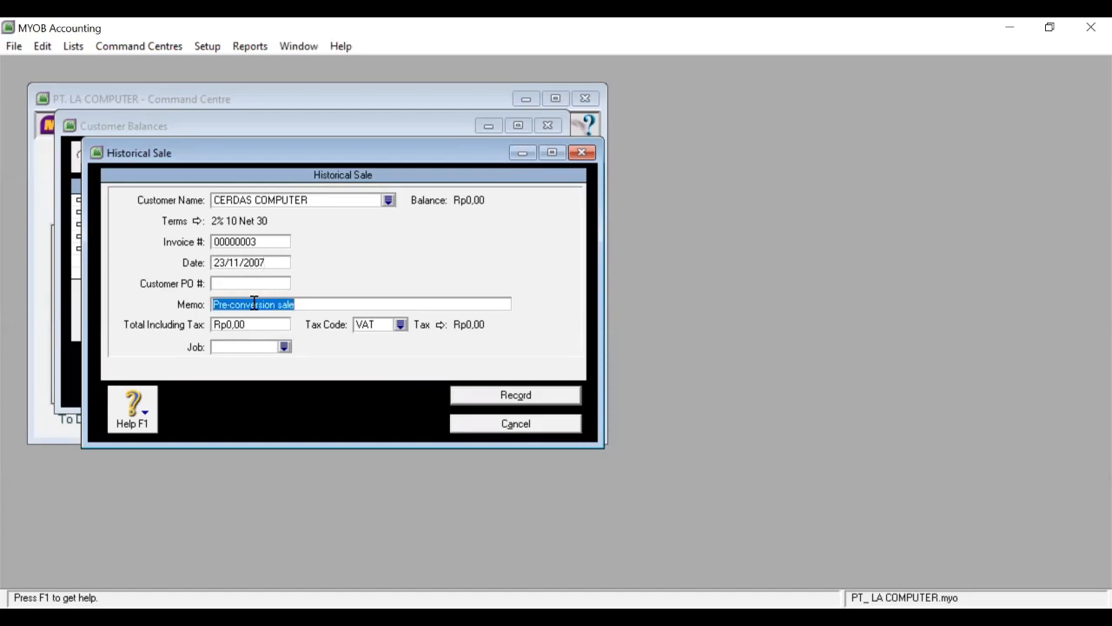
text(SALDO AWAL)
click(250, 324)
text(22000000)
click(400, 324)
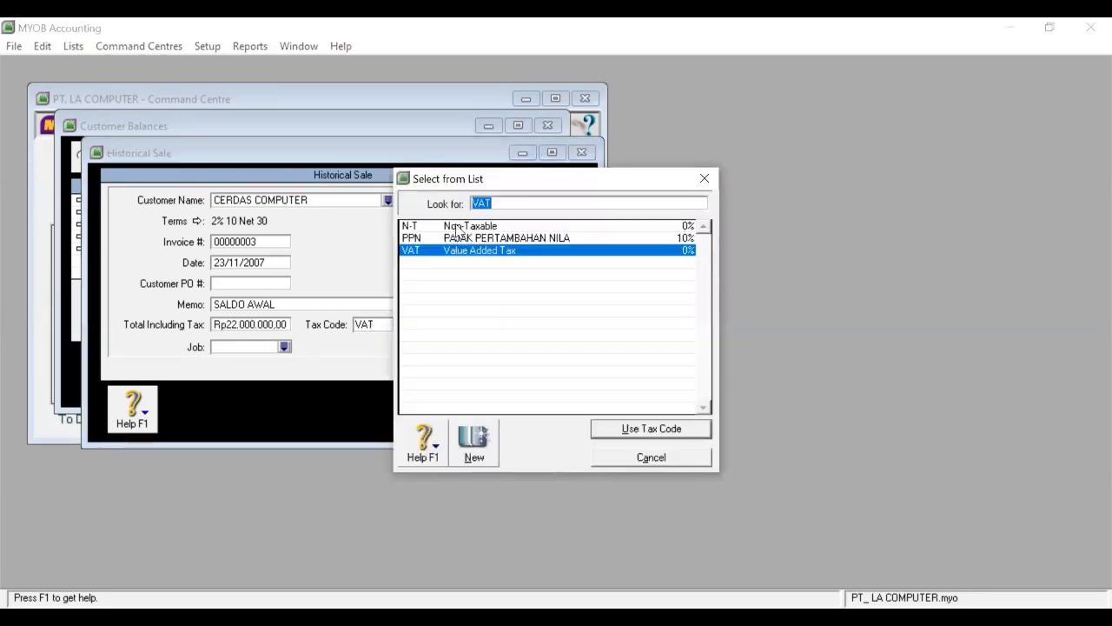
click(458, 227)
click(665, 429)
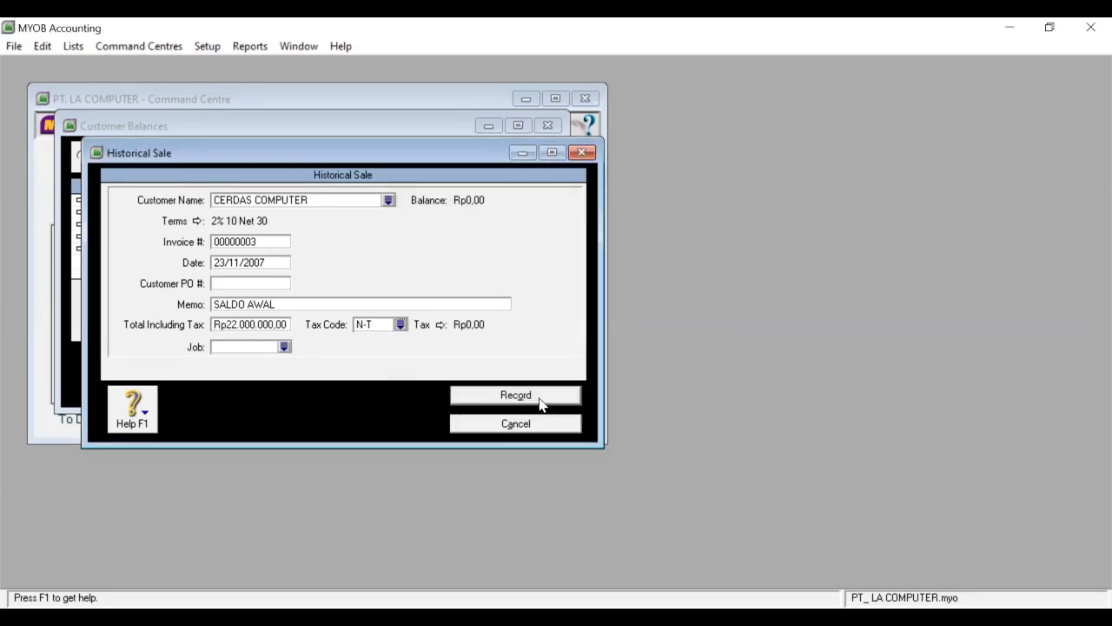
click(539, 395)
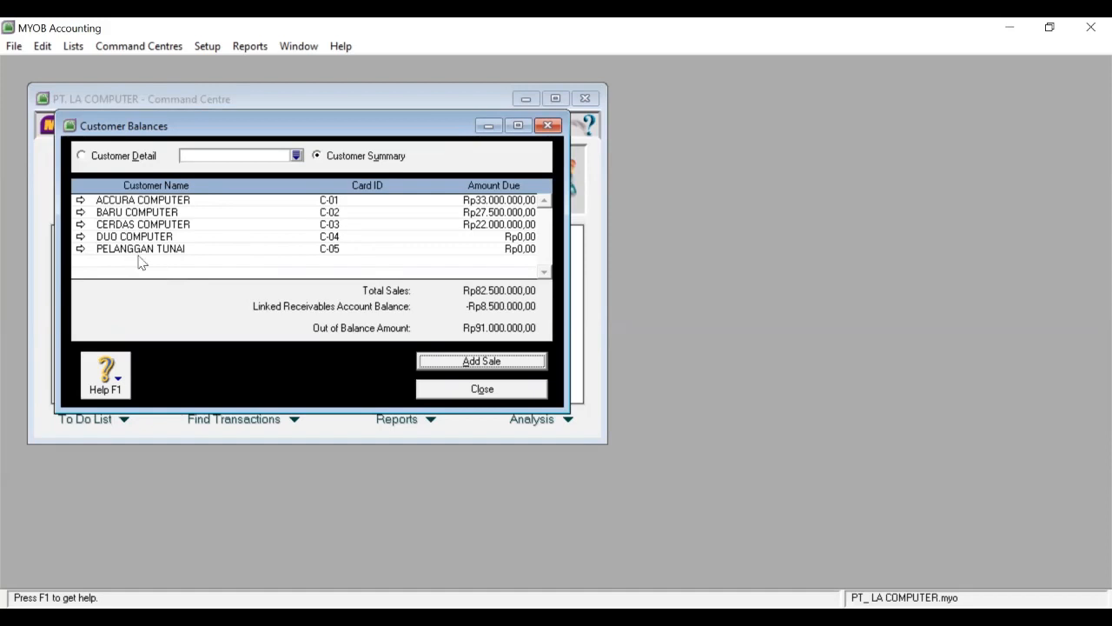
Close Customer Balances and open Supplier Balances from Setup > Balances.
click(446, 391)
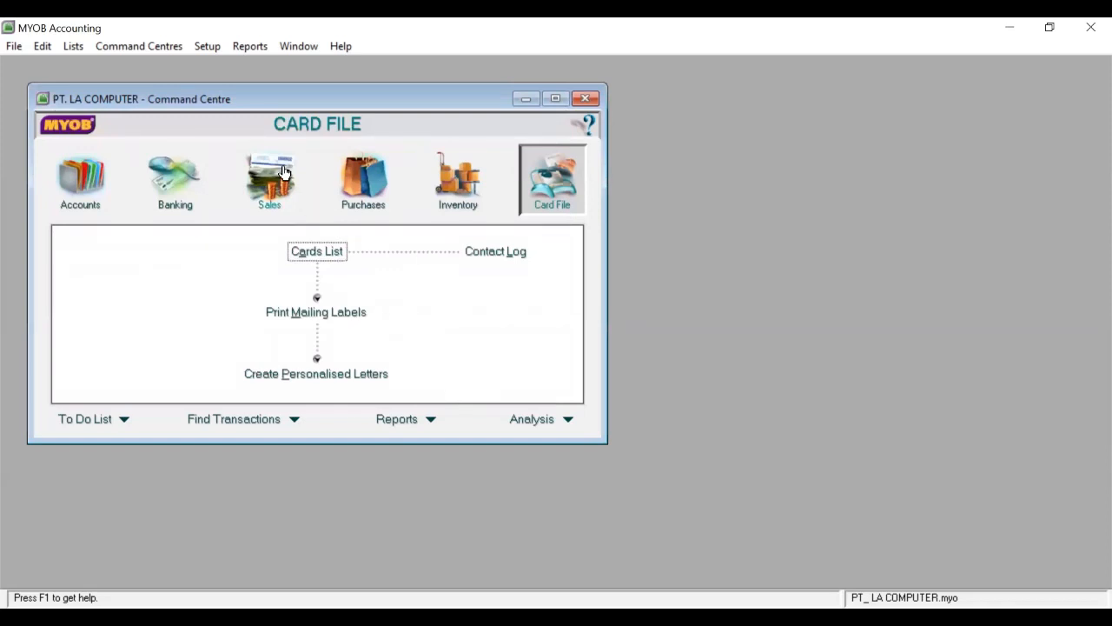
click(206, 49)
mouse_move(219, 85)
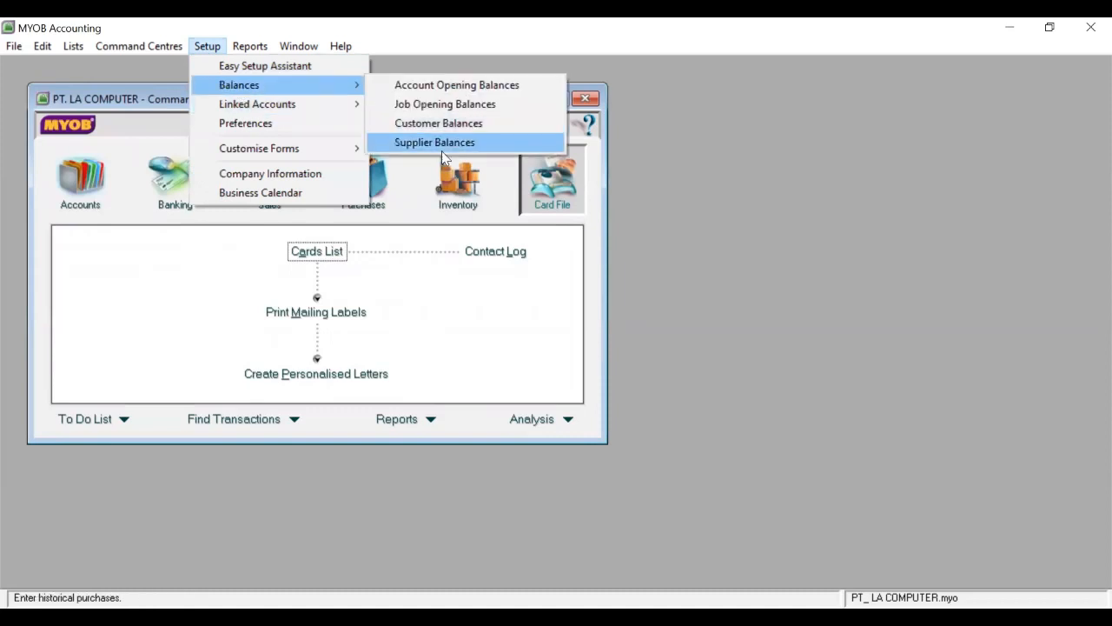
click(441, 146)
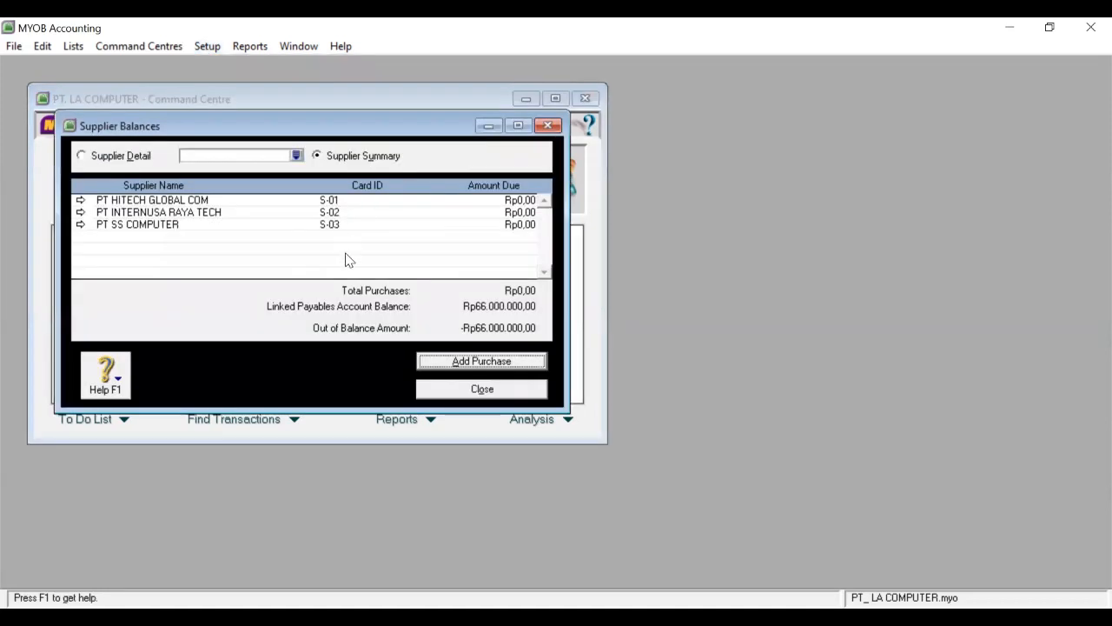
Start a historical purchase for supplier PT HITECH GLOBAL COM.
click(452, 364)
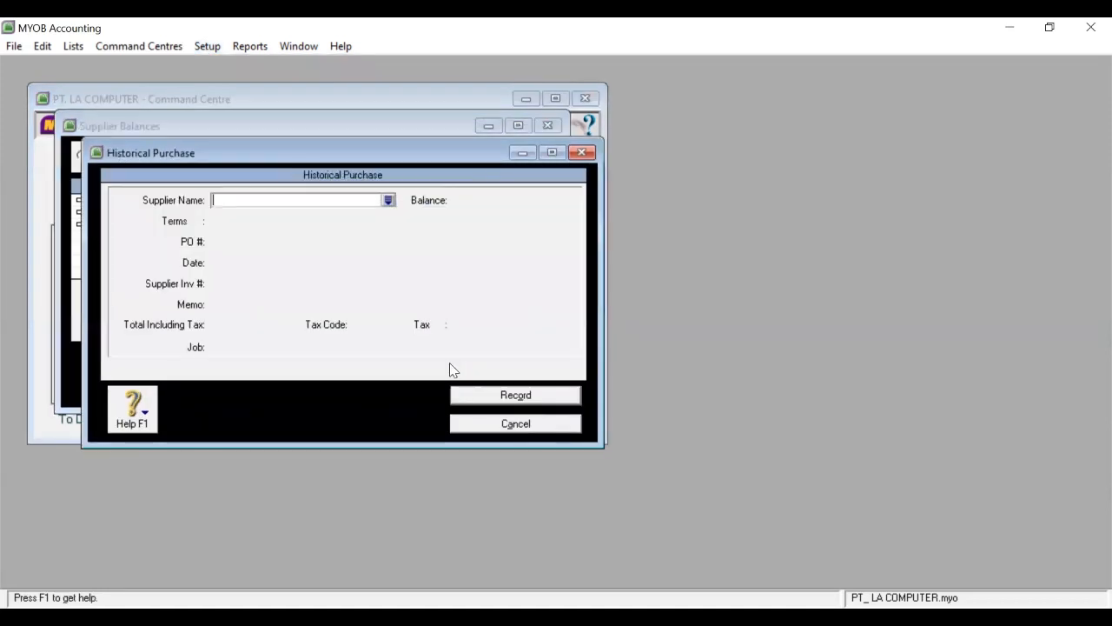
click(388, 201)
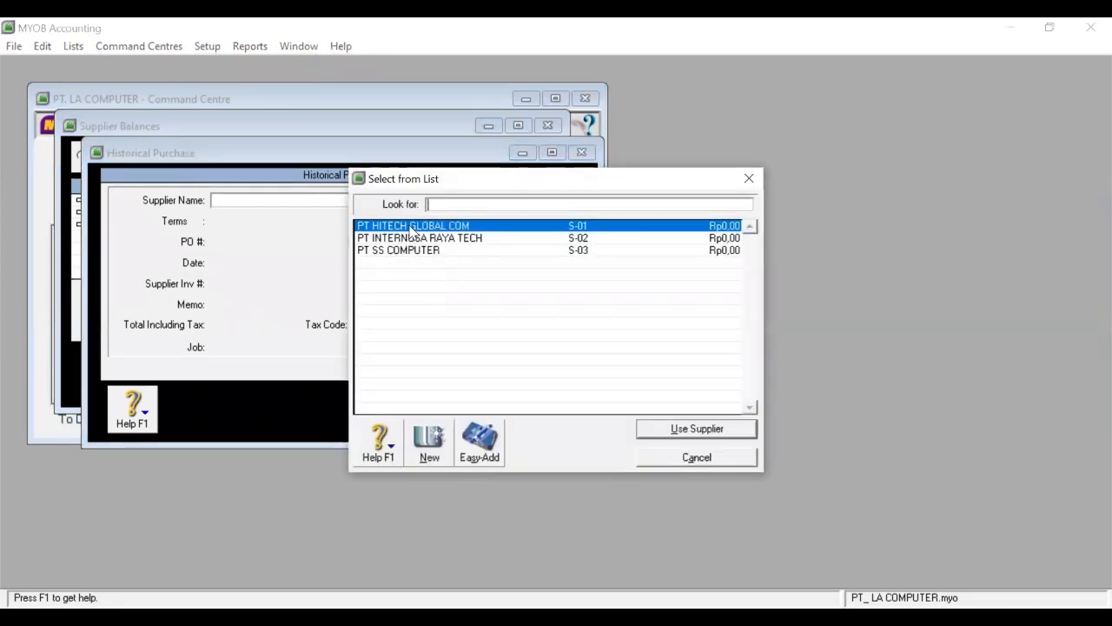
click(411, 227)
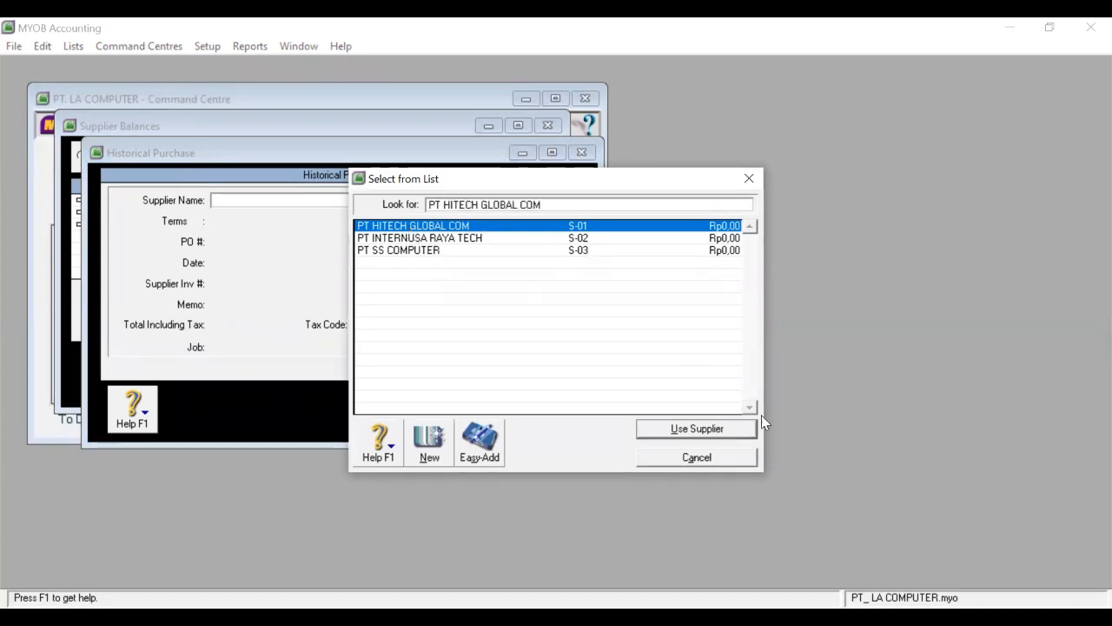
click(710, 428)
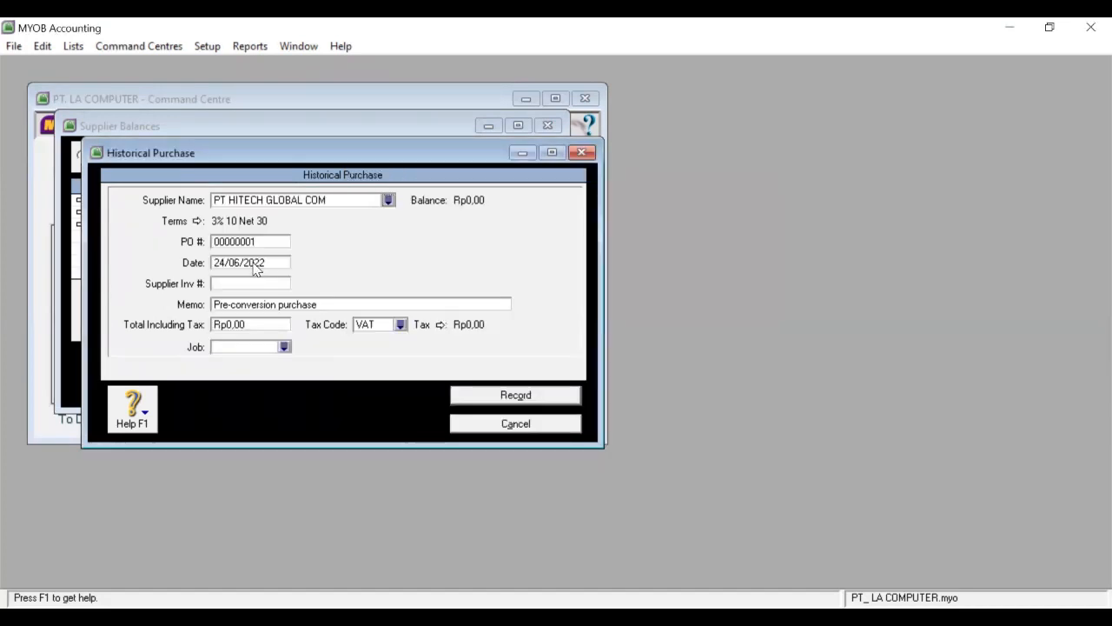
Enter date 23/11/2007, memo SALDO AWAL, total 22000000, tax code N-T, and record the purchase.
click(256, 265)
text(2)
text(3/11/202)
text(7)
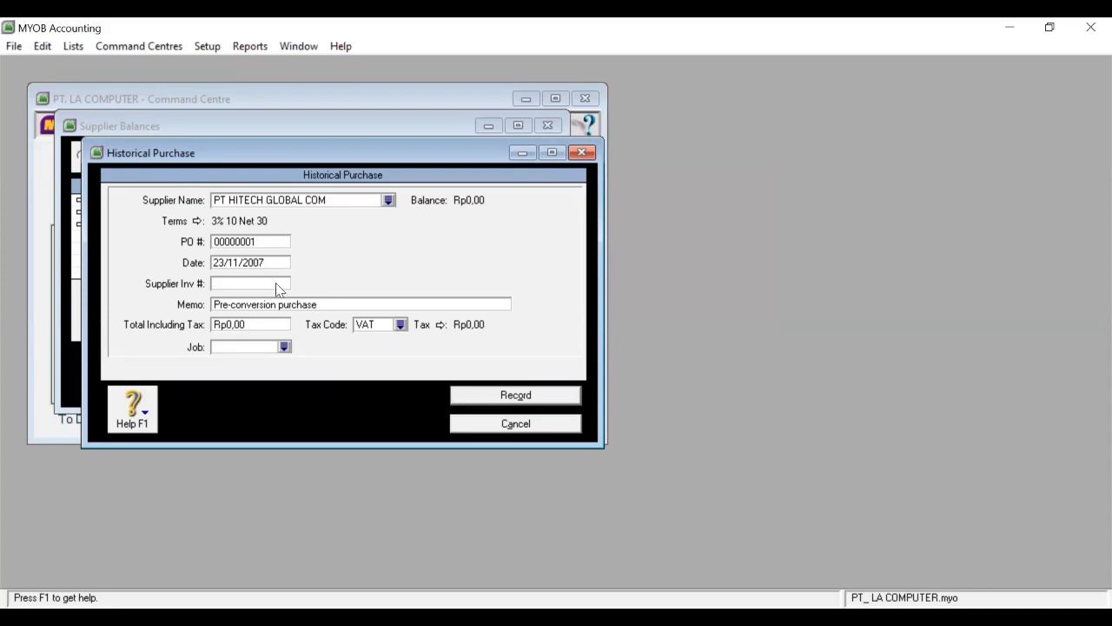
click(267, 306)
text(LDO AWAL)
click(239, 325)
text(22000000)
click(400, 324)
click(427, 228)
click(666, 429)
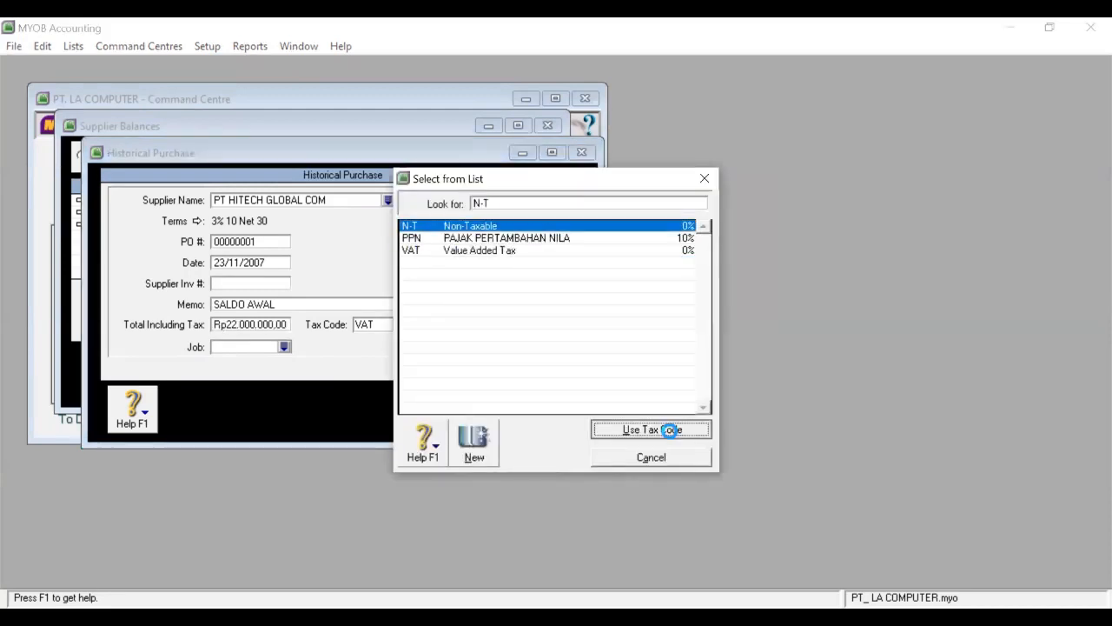
click(535, 395)
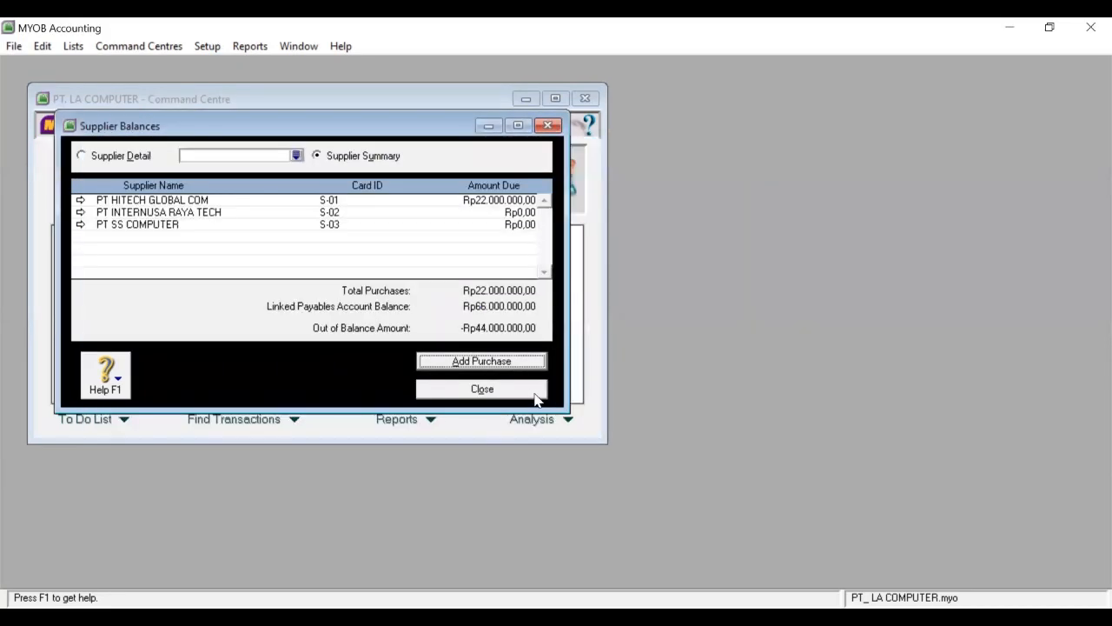
Start a historical purchase for supplier PT INTERNUSA RAYA TECH.
click(491, 360)
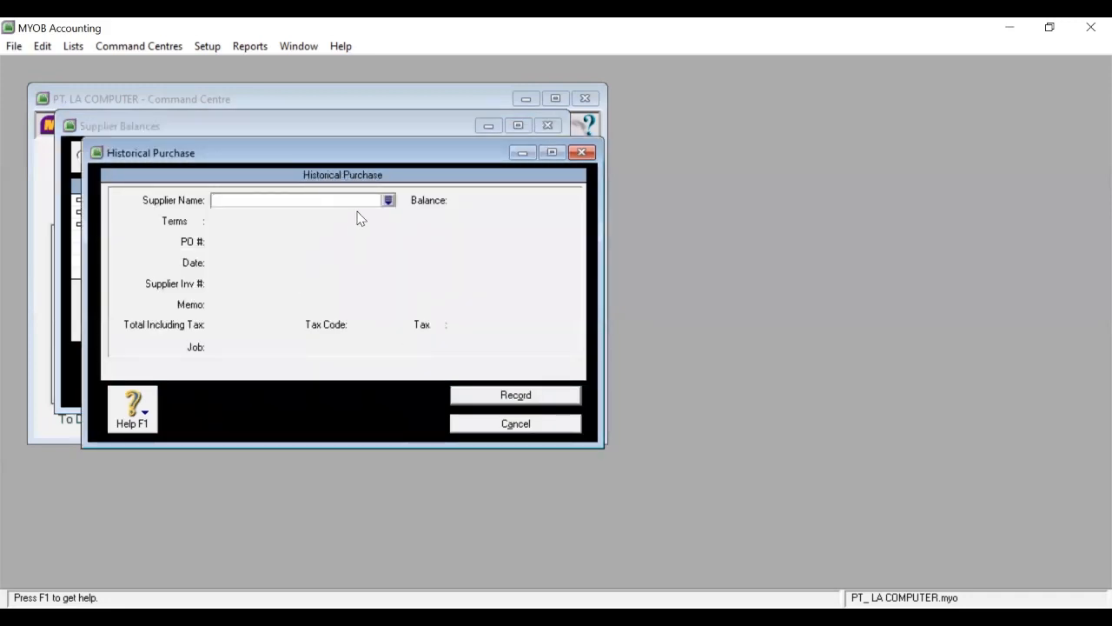
click(387, 200)
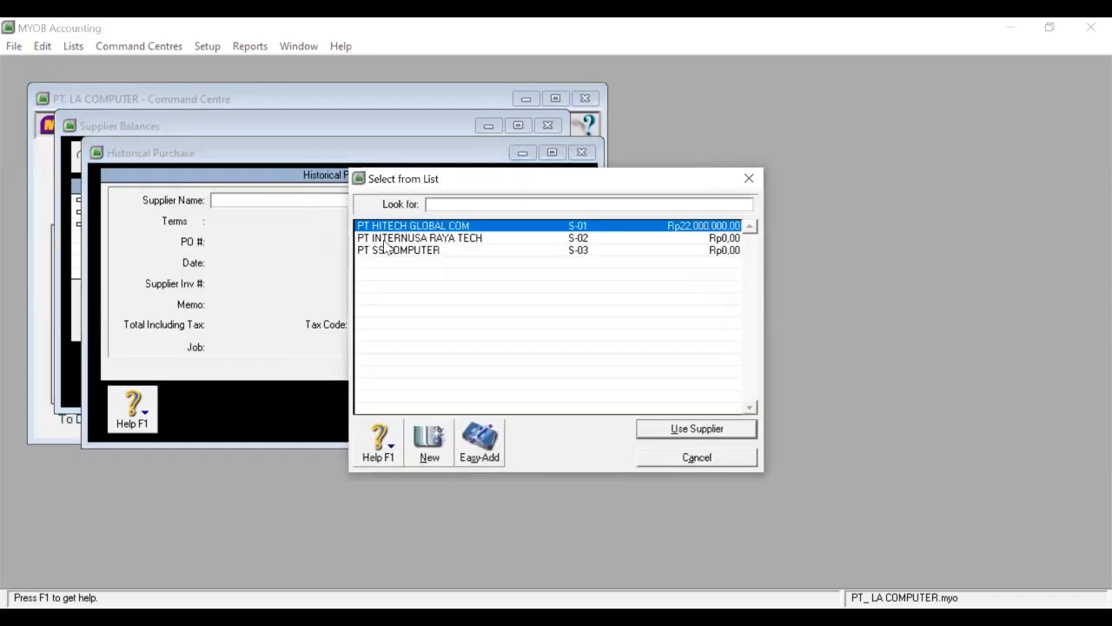
click(387, 237)
click(696, 428)
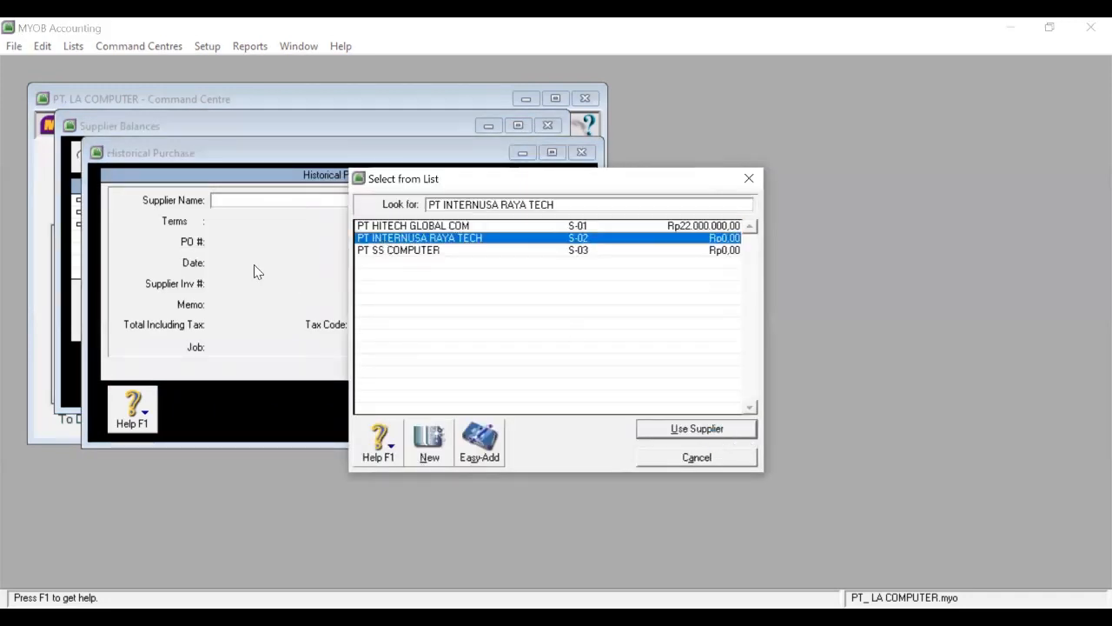
Record it dated 20/11/2007, memo SALDO AWAL, total 16500000, tax N-T, and begin another purchase.
click(254, 265)
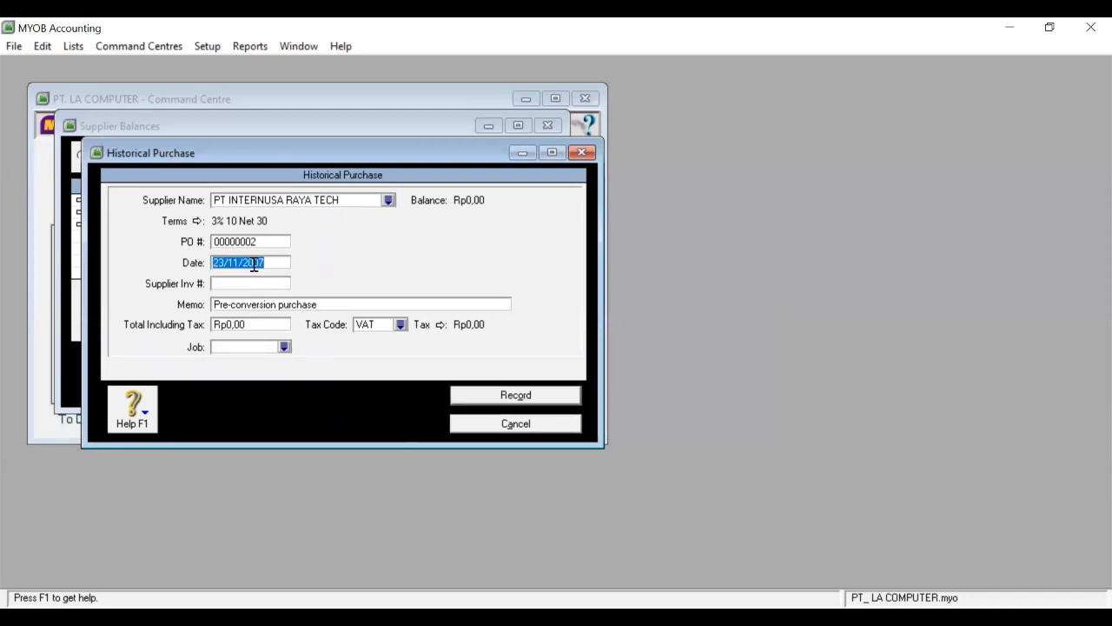
text(20/11/2007)
click(248, 306)
text(SALDO A)
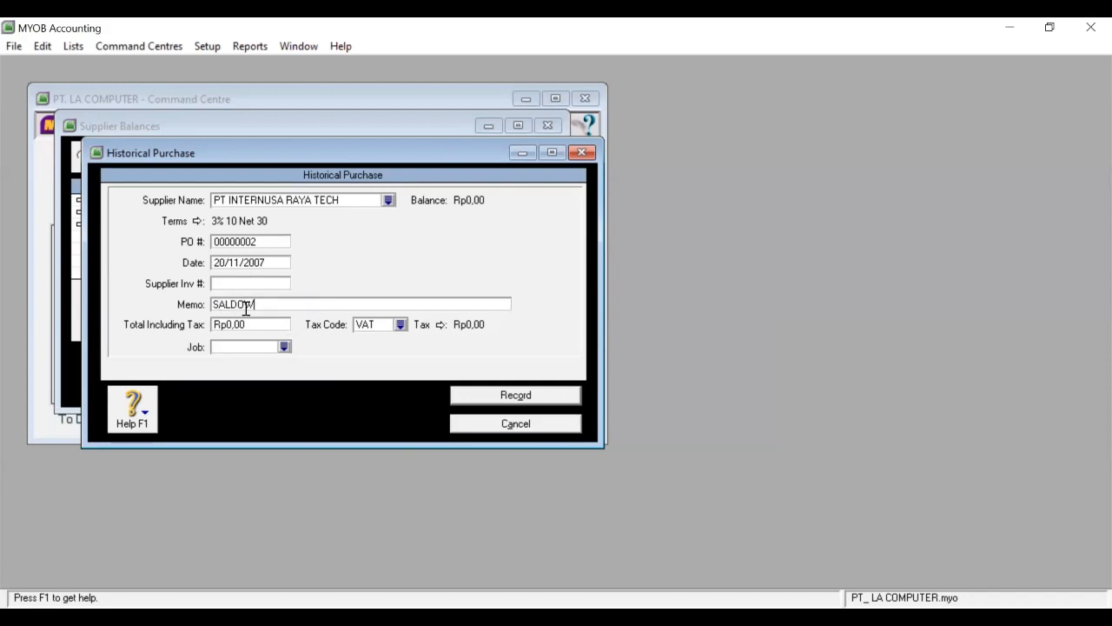
text(WAL)
click(261, 321)
text(16500000)
click(404, 327)
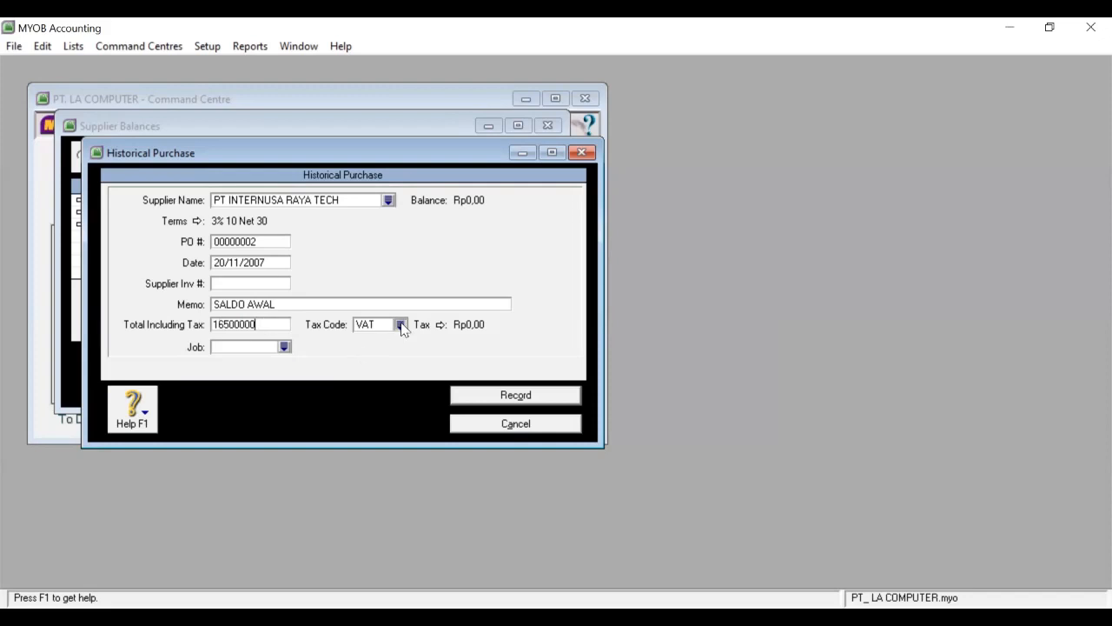
click(454, 227)
click(624, 429)
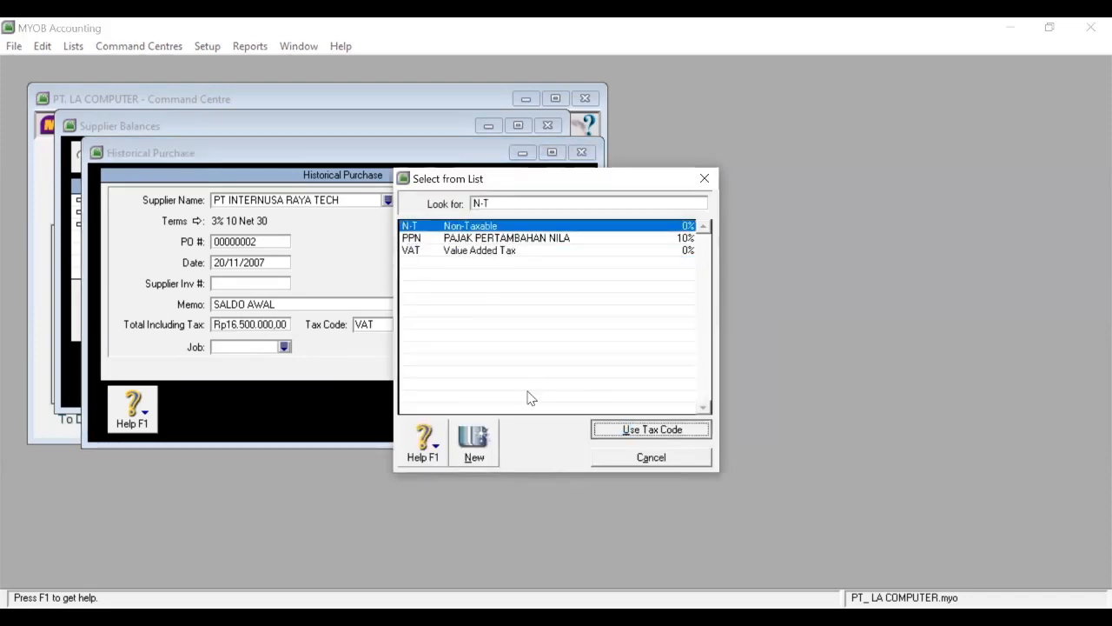
click(529, 396)
click(463, 369)
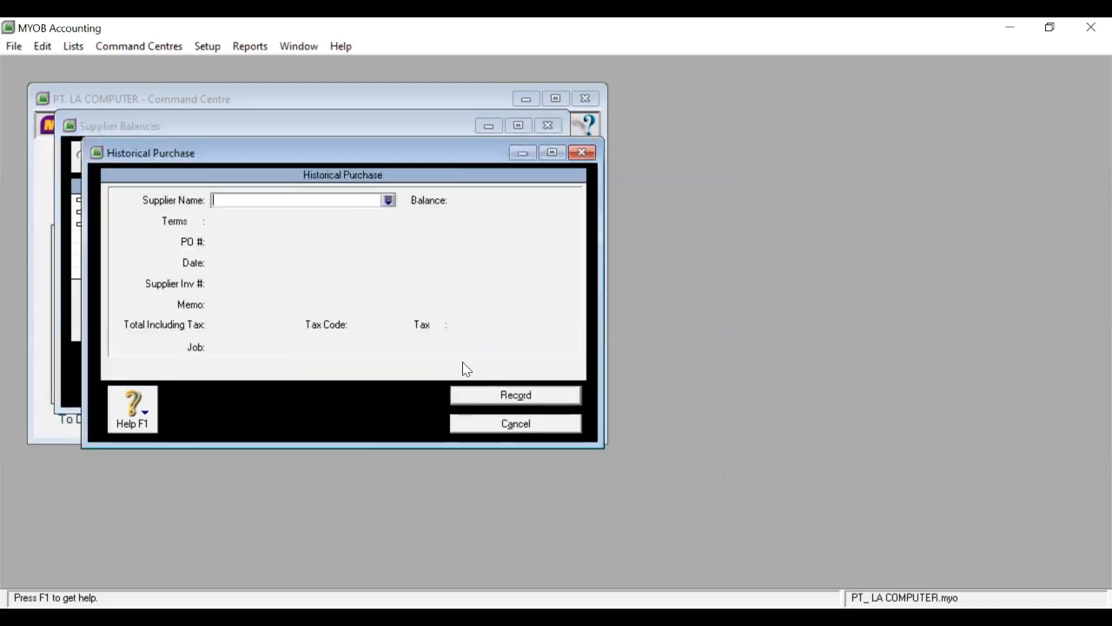
Choose PT SS COMPUTER as the historical purchase's supplier.
click(389, 200)
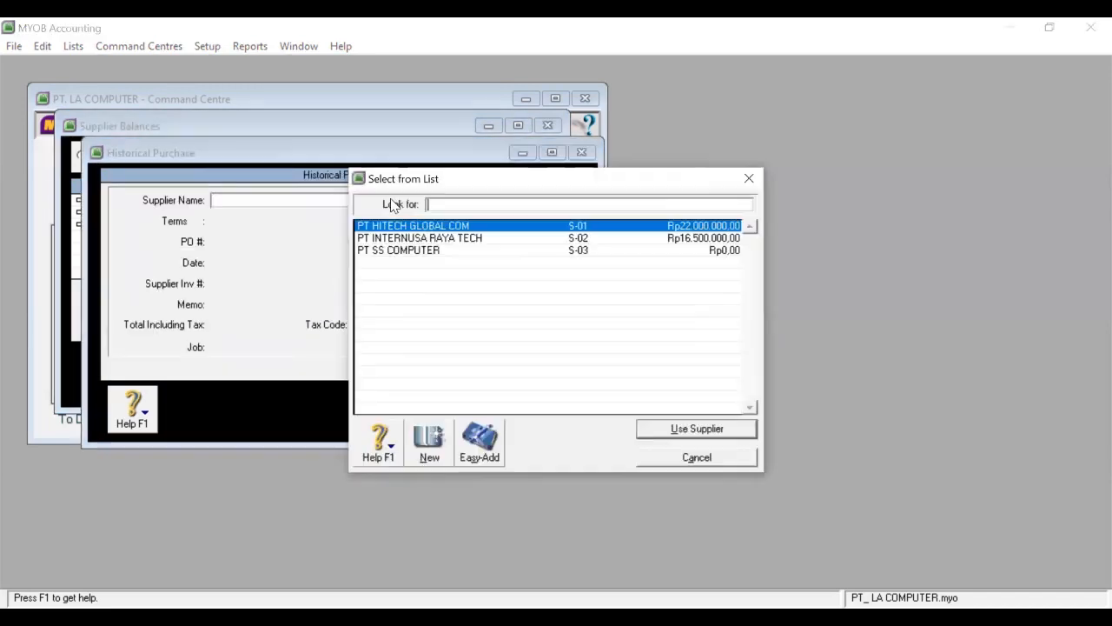
click(397, 251)
click(717, 430)
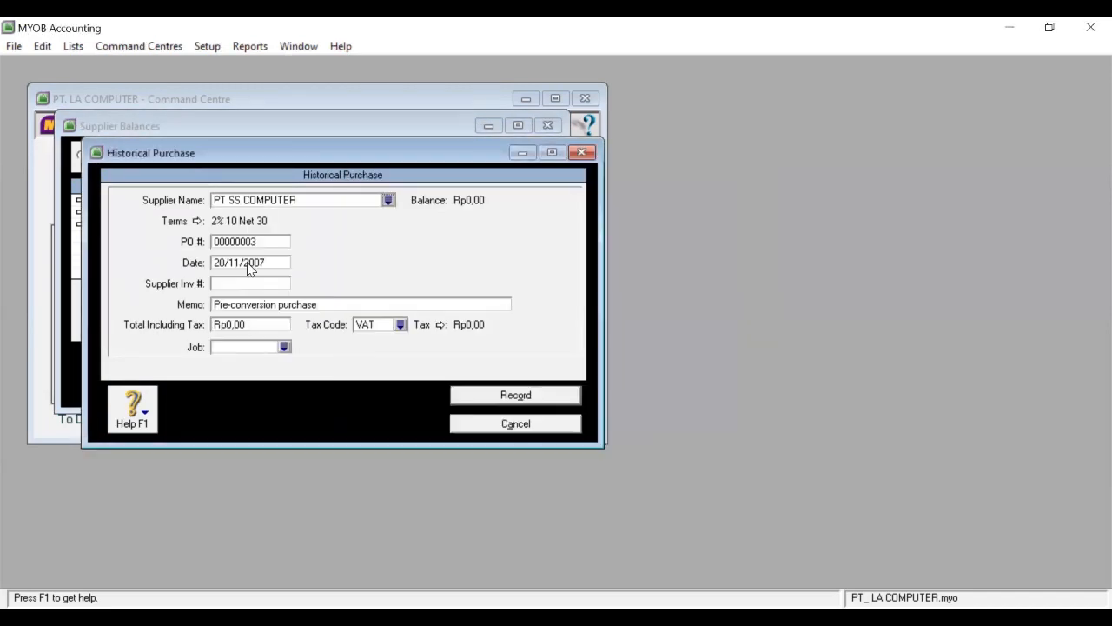
Enter date 28/11/2007, memo SALDO AWAL and total 27500000.
click(247, 264)
text(28)
key(space)
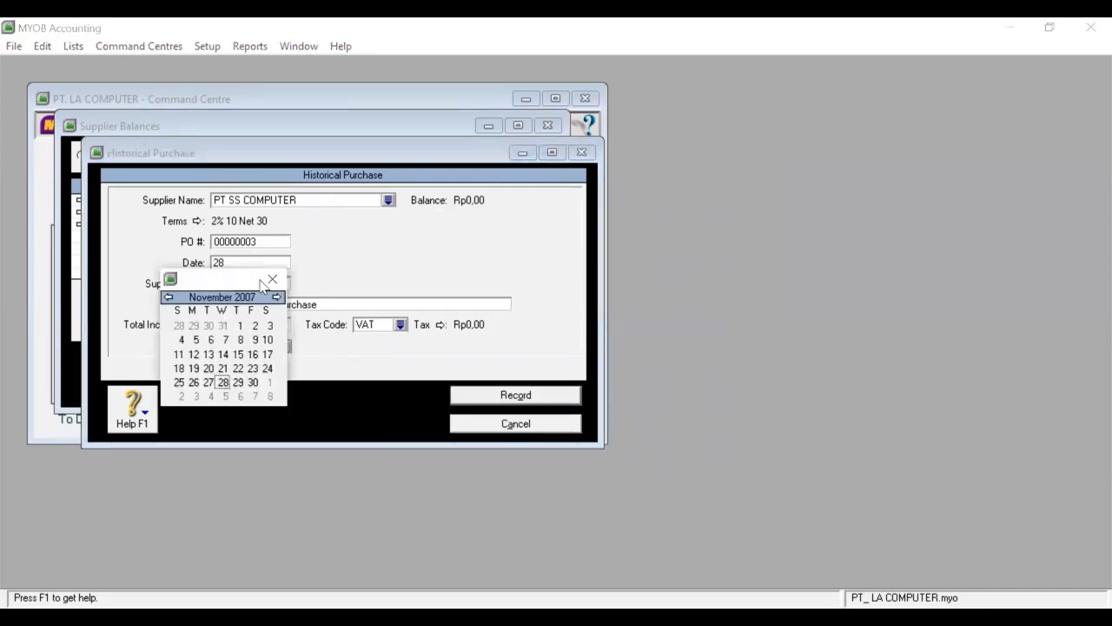
text(/11)
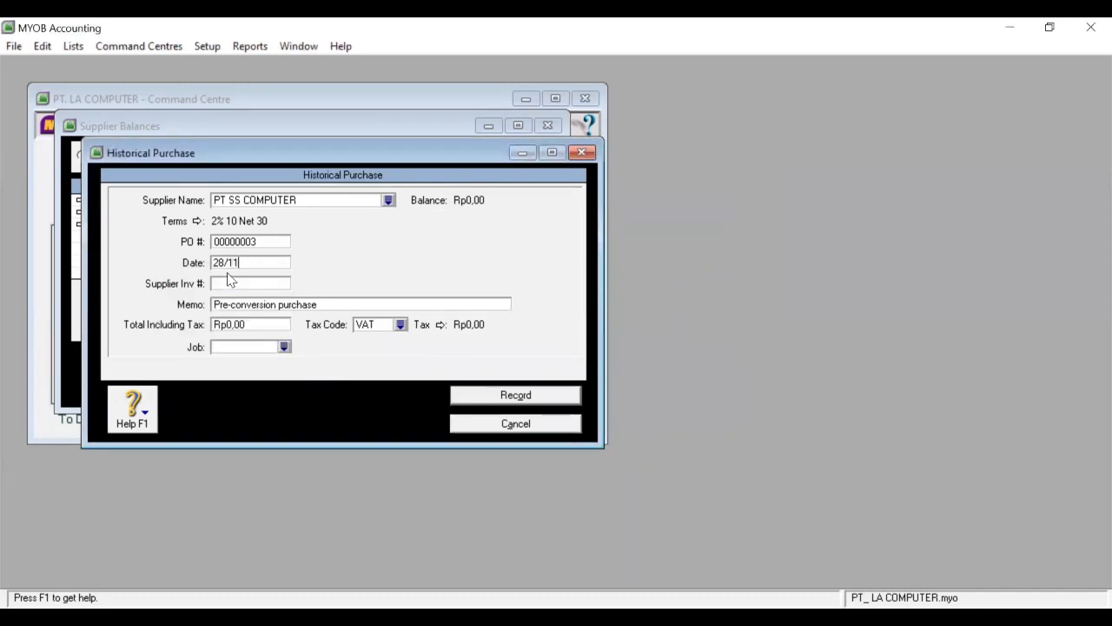
text(/2007)
click(264, 305)
text(SALSO)
key(BackSpace)
key(BackSpace)
text(DO AWAL27)
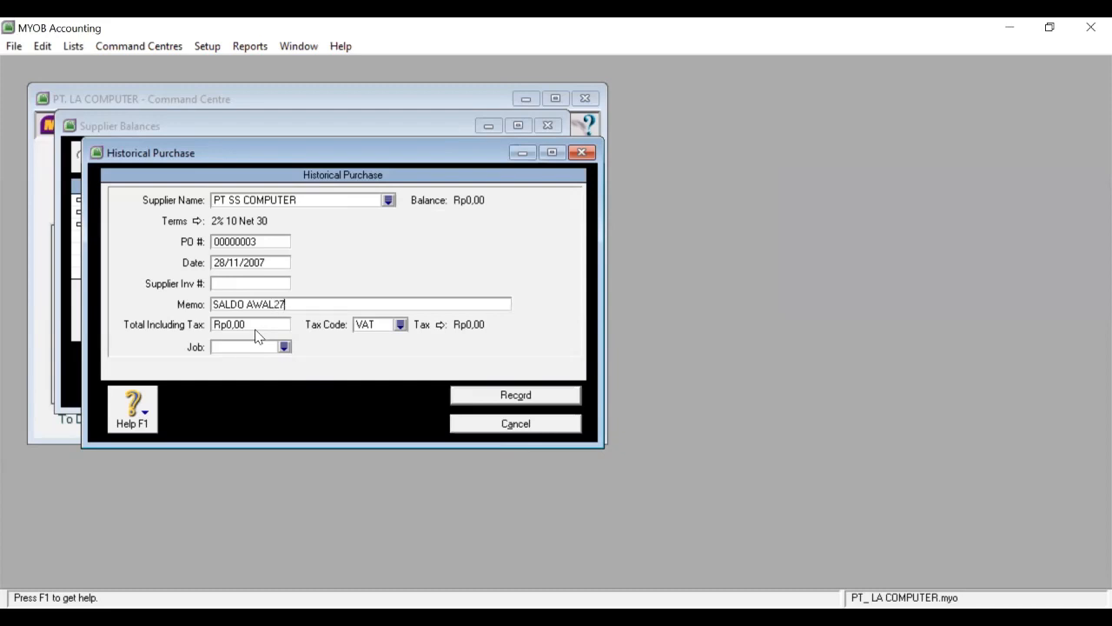
key(BackSpace)
key(BackSpace)
key(Tab)
text(27500000)
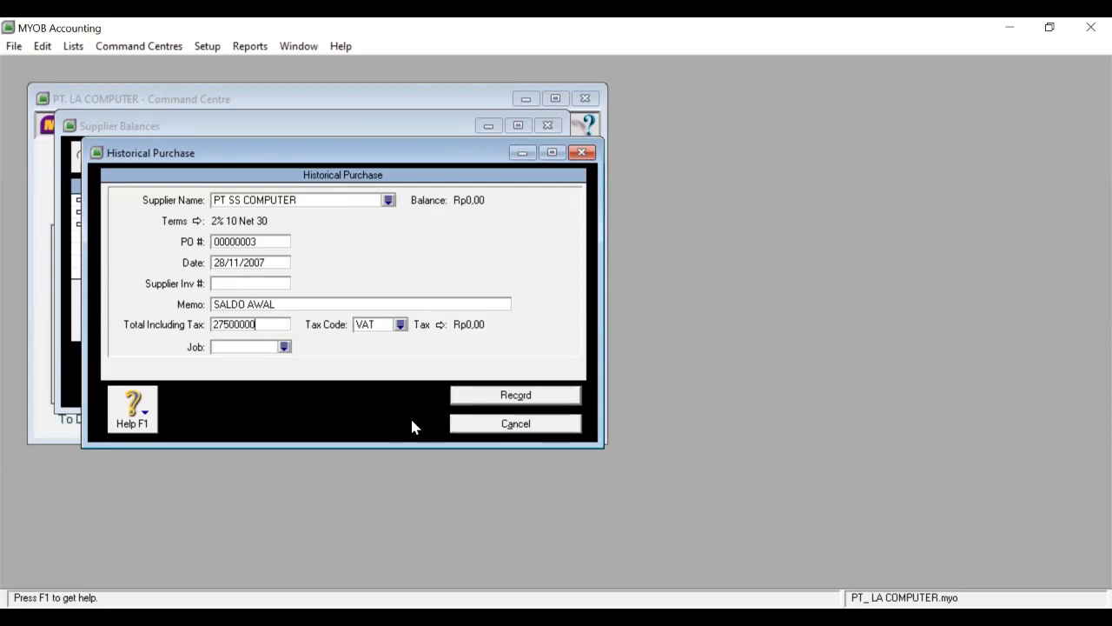
Set the tax code to N-T and record the purchase.
click(401, 324)
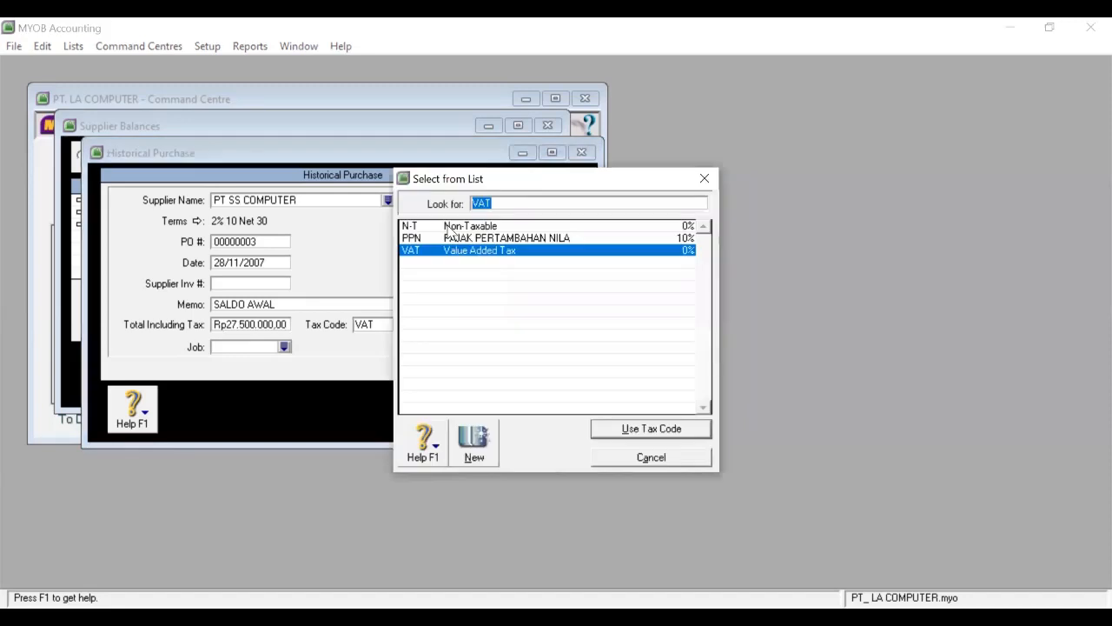
click(448, 227)
click(606, 430)
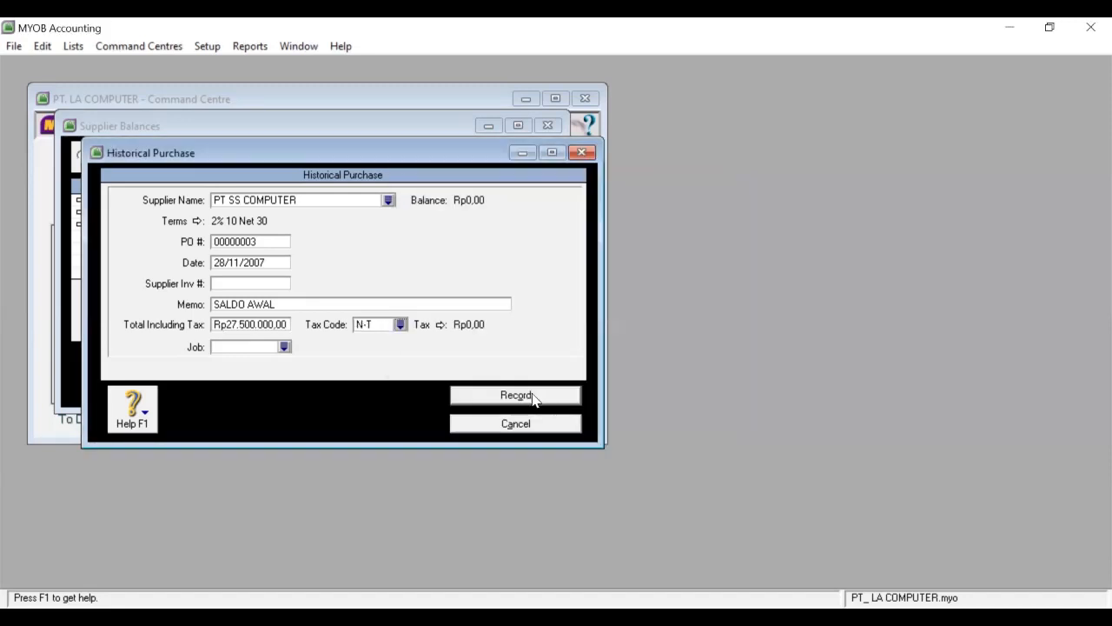
click(534, 397)
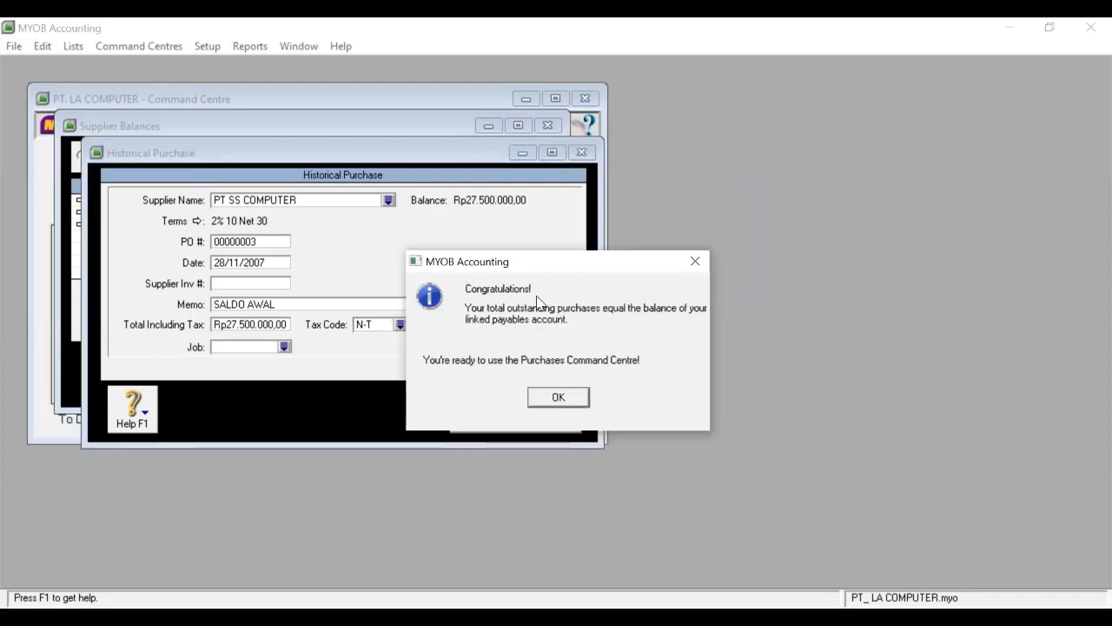
Acknowledge the balanced-payables message, close Supplier Balances, and open the Inventory Items List.
click(560, 399)
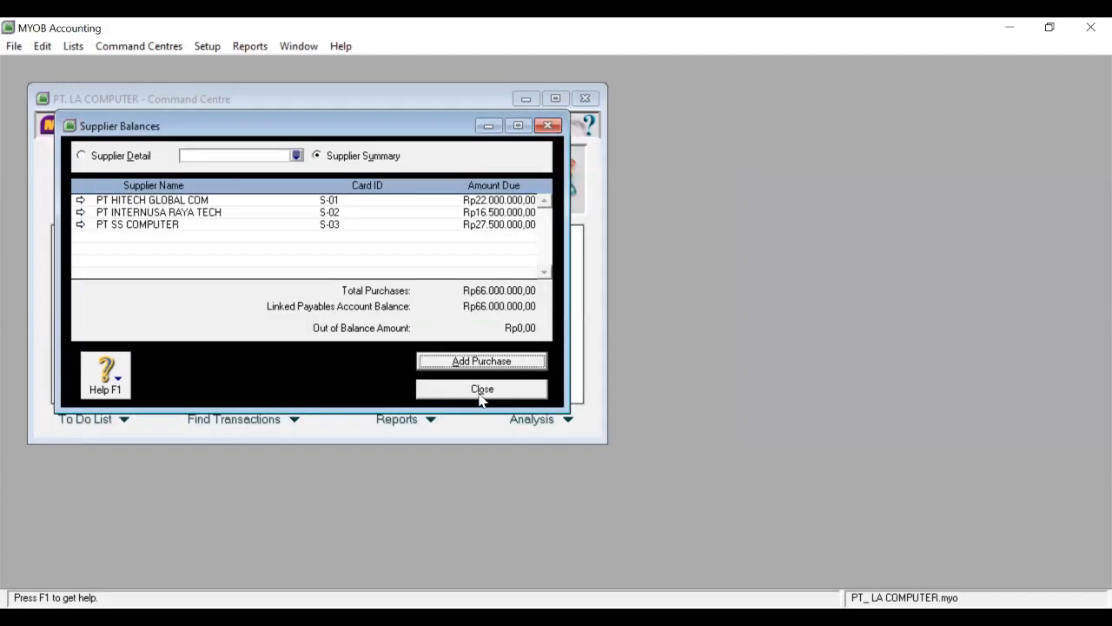
click(480, 393)
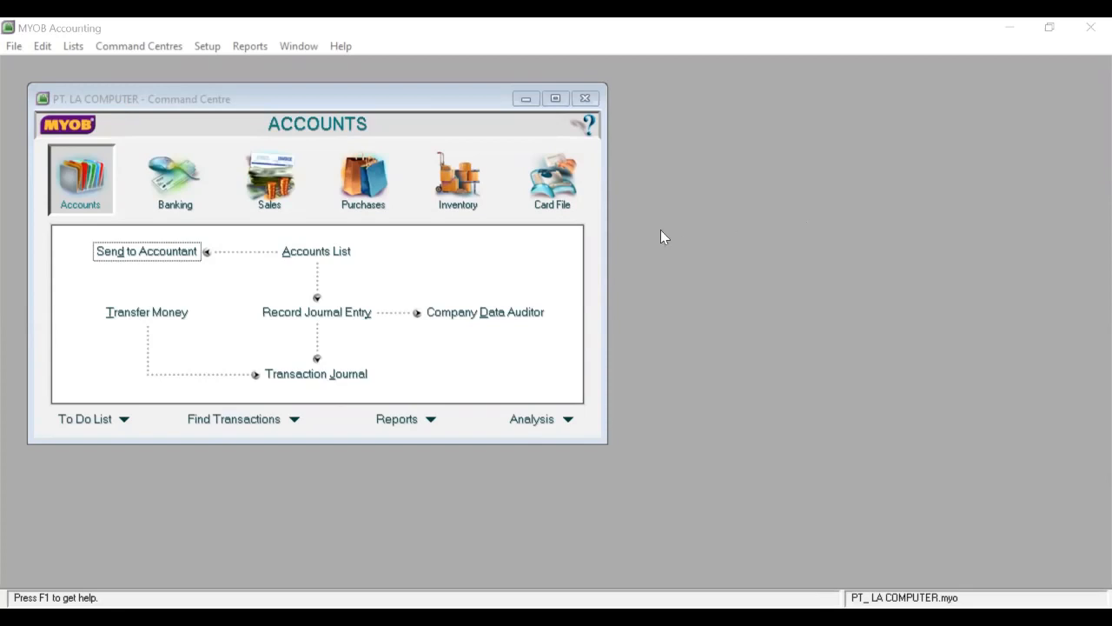
click(462, 207)
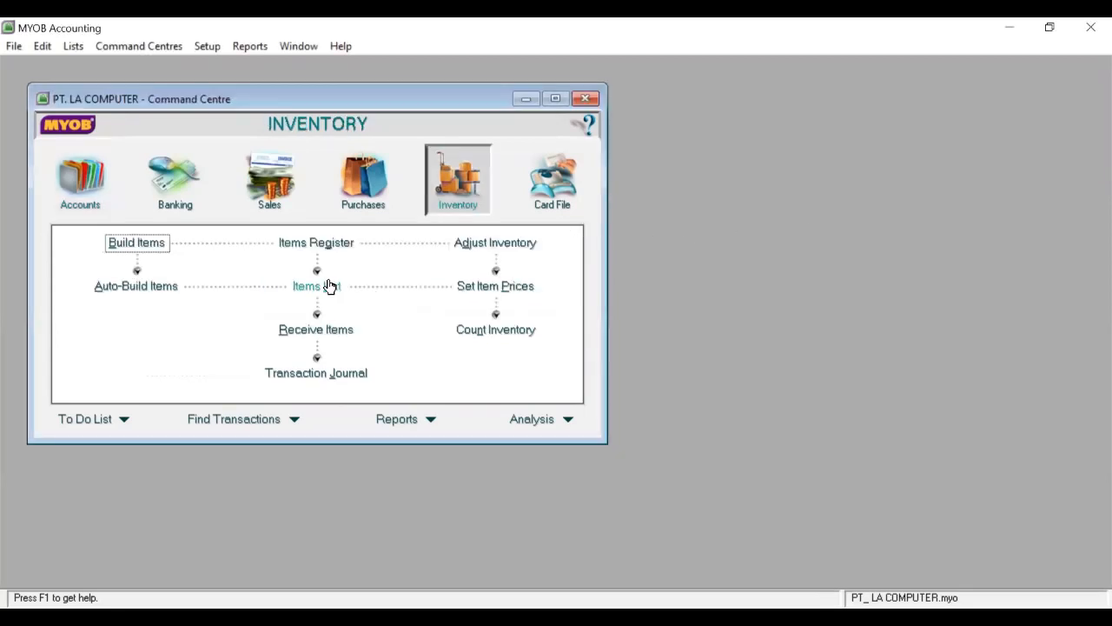
click(330, 287)
Create new item LA-110 named NOTEBOOK AREKOREKO.
click(206, 402)
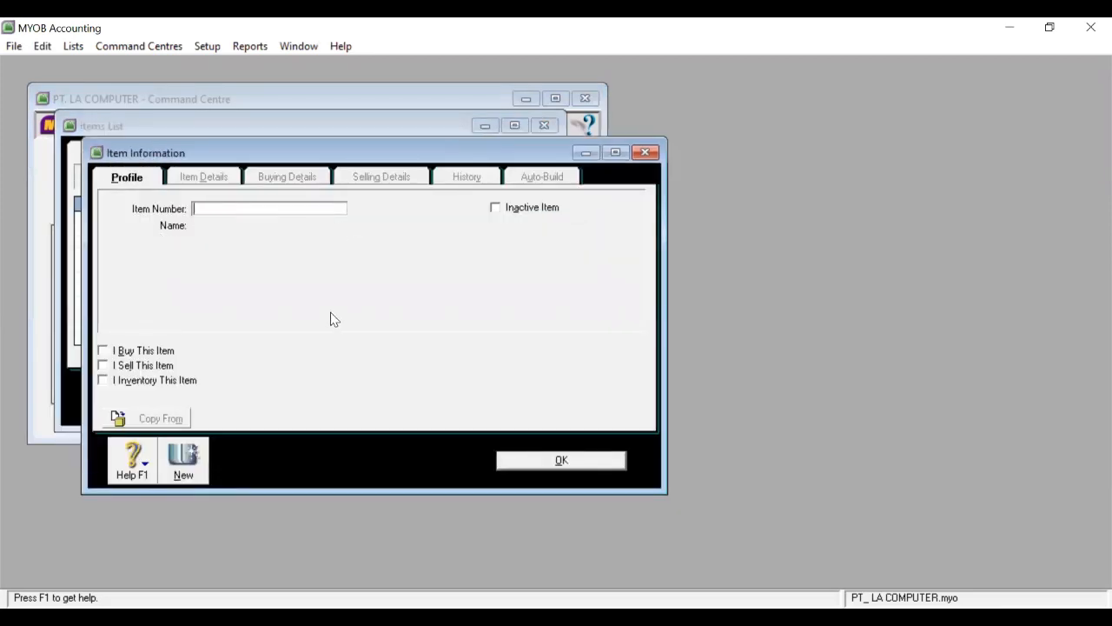
text(LA-110)
key(Tab)
text(N)
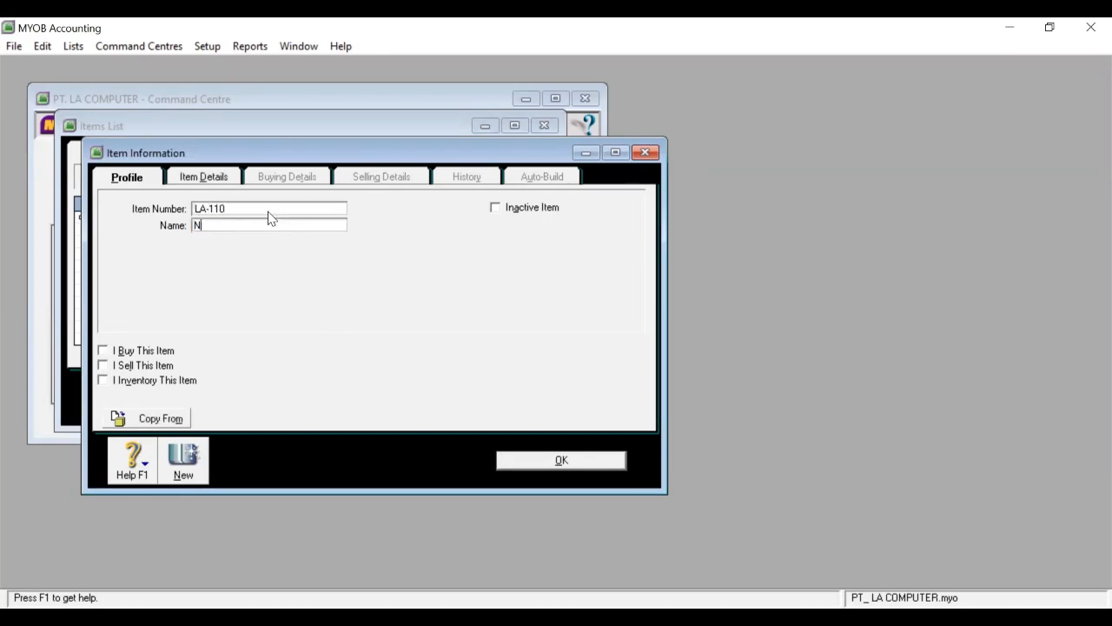
text(OTEBOOK AREKOREKO)
Mark it bought, sold and inventoried, with income account 4-1100 and inventory account 1-1300.
click(103, 350)
click(104, 365)
click(105, 380)
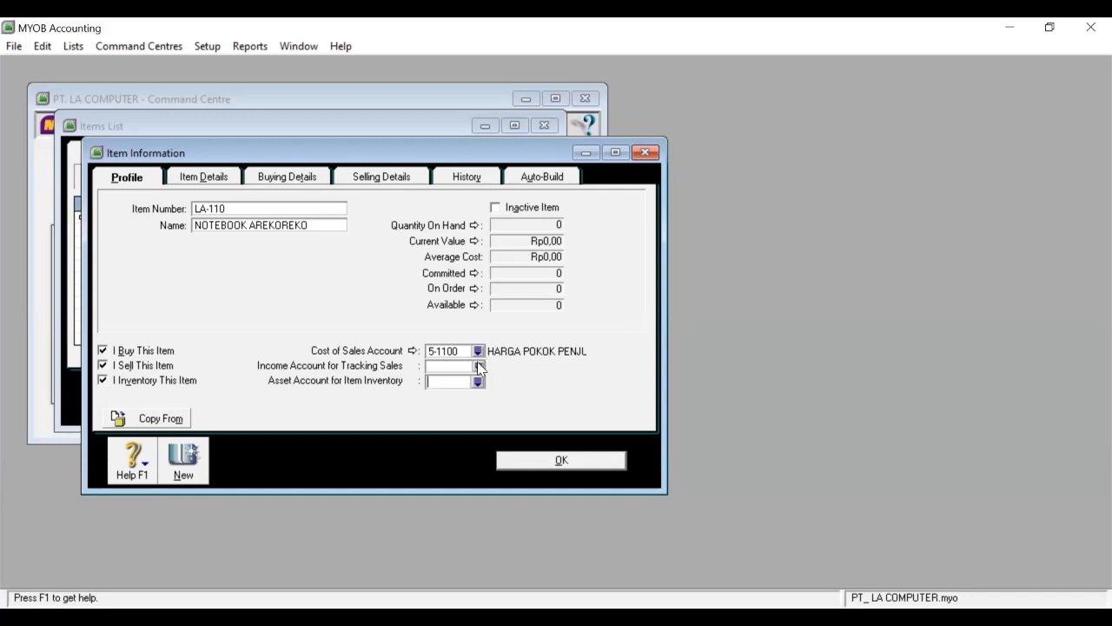
click(479, 365)
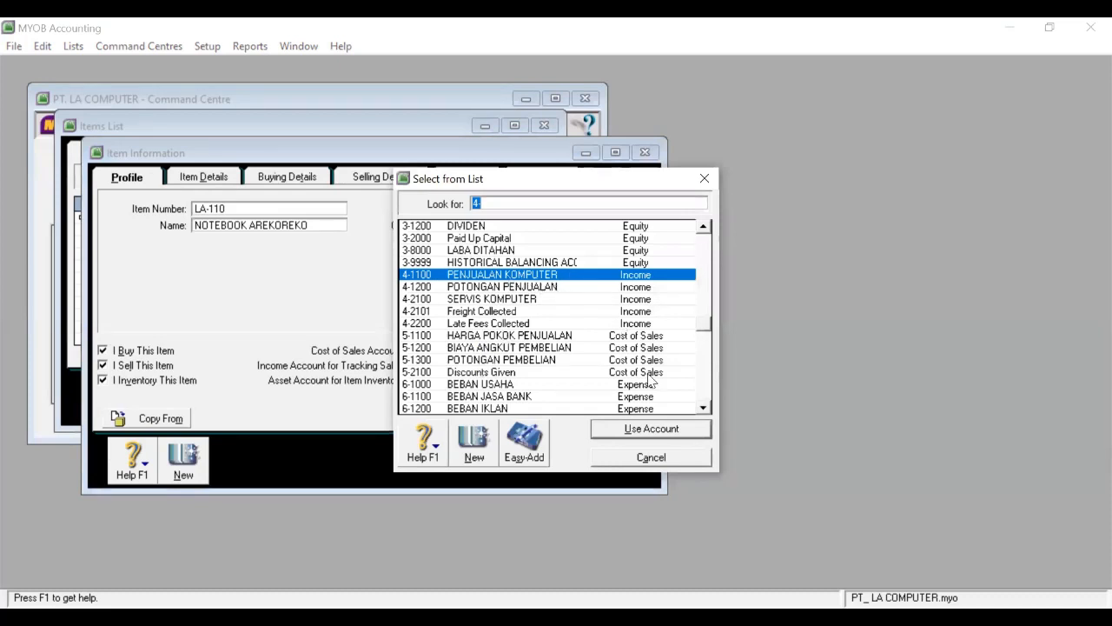
click(643, 431)
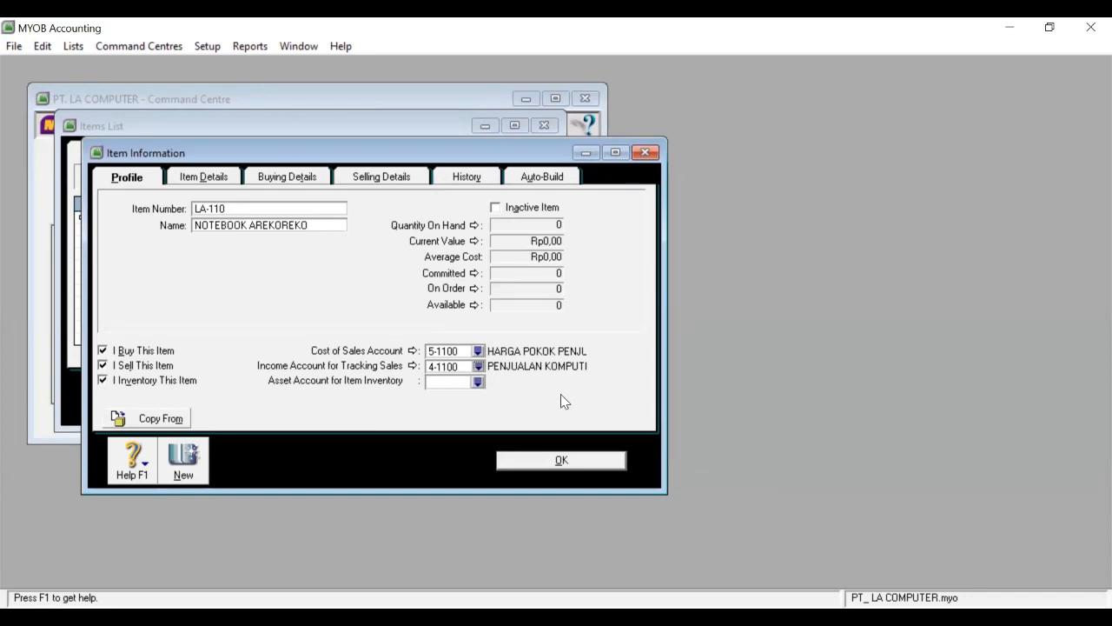
click(478, 382)
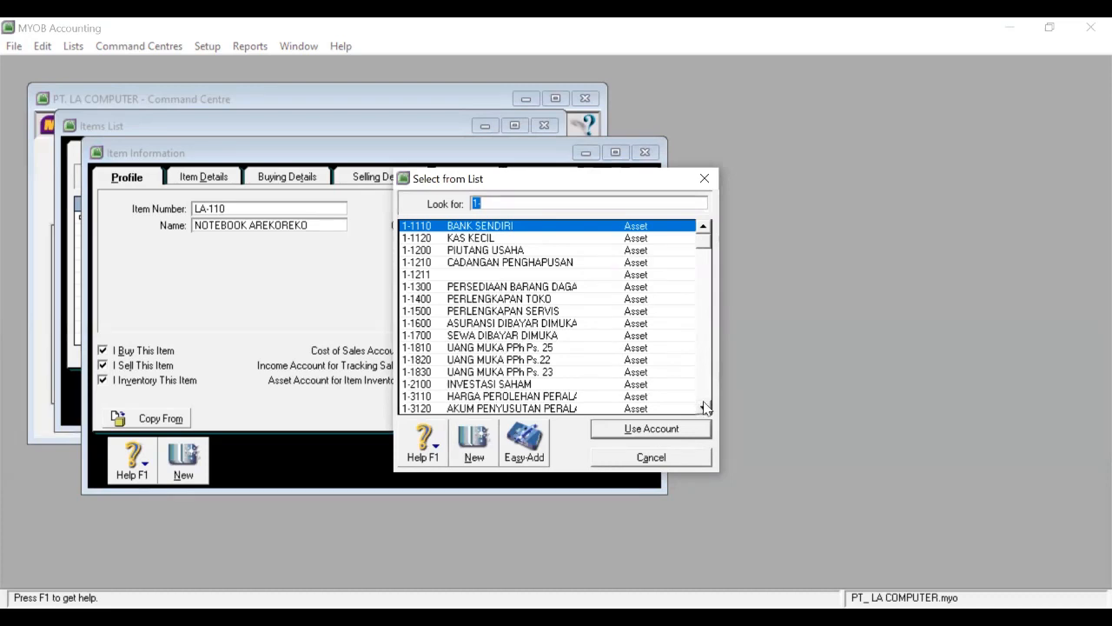
click(570, 288)
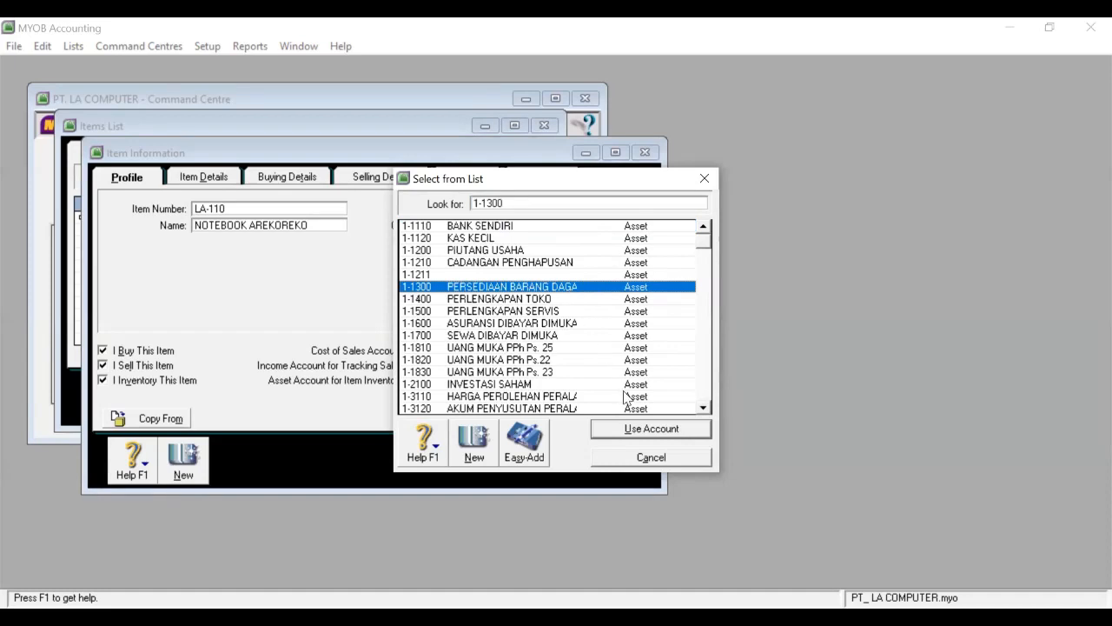
click(632, 429)
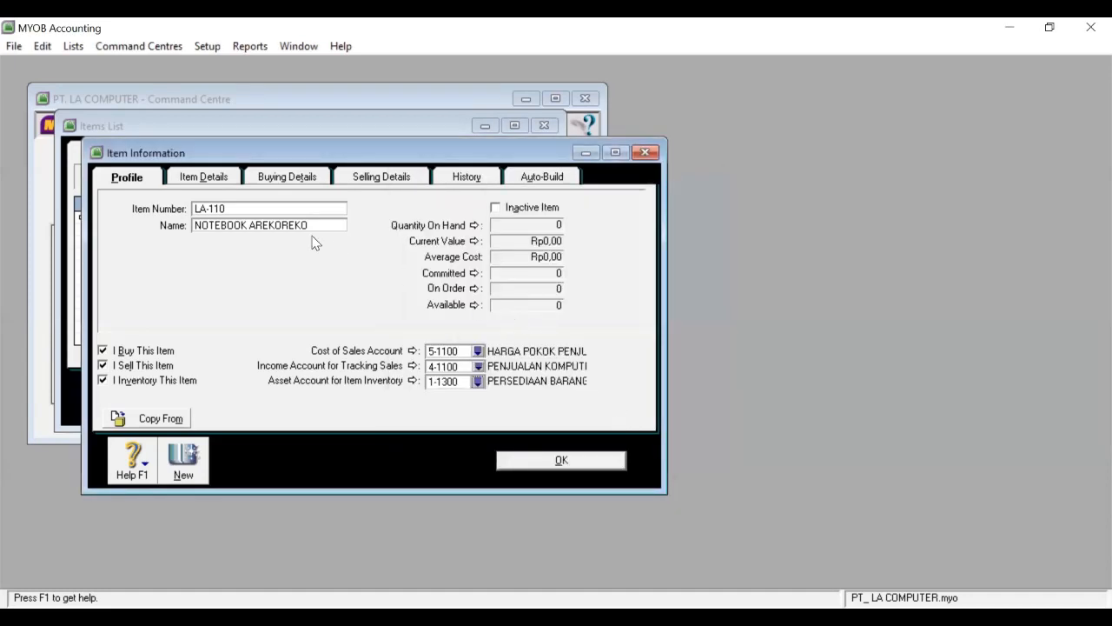
click(283, 179)
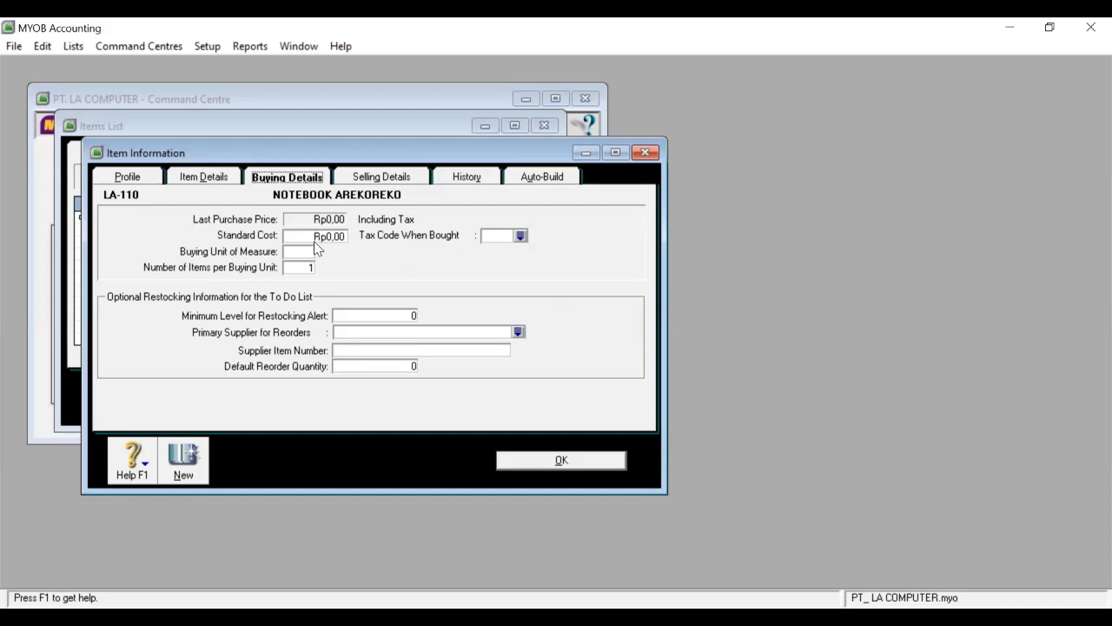
Give LA-110 a 14000000 standard cost, UNIT buying unit and PPN purchase tax code.
click(316, 236)
text(14000000)
click(304, 252)
text(UNIT)
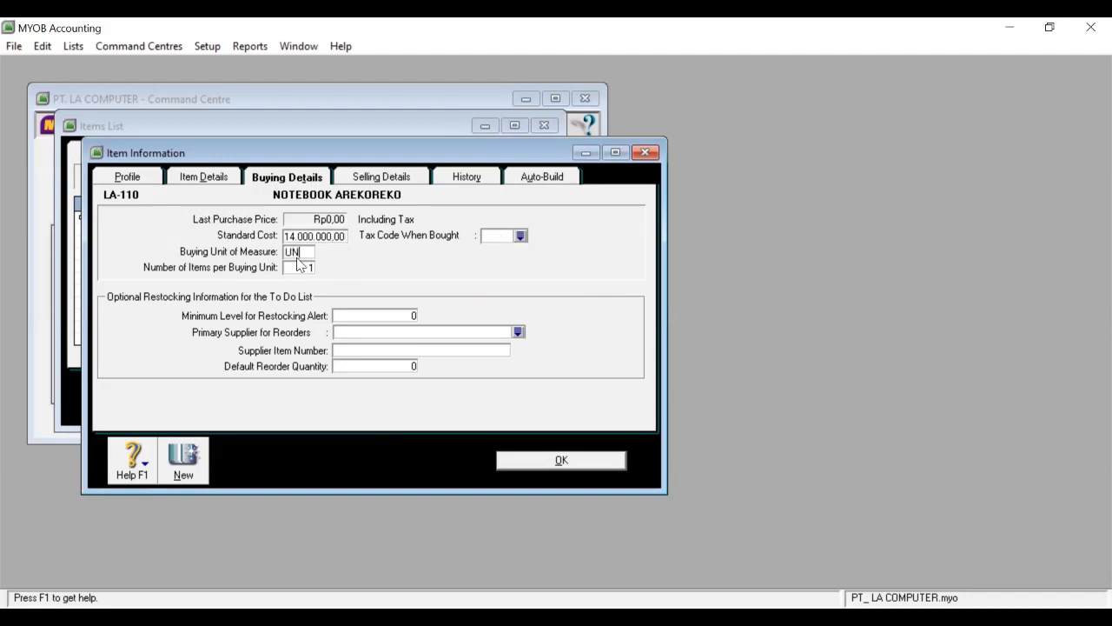
click(521, 237)
text(PPN)
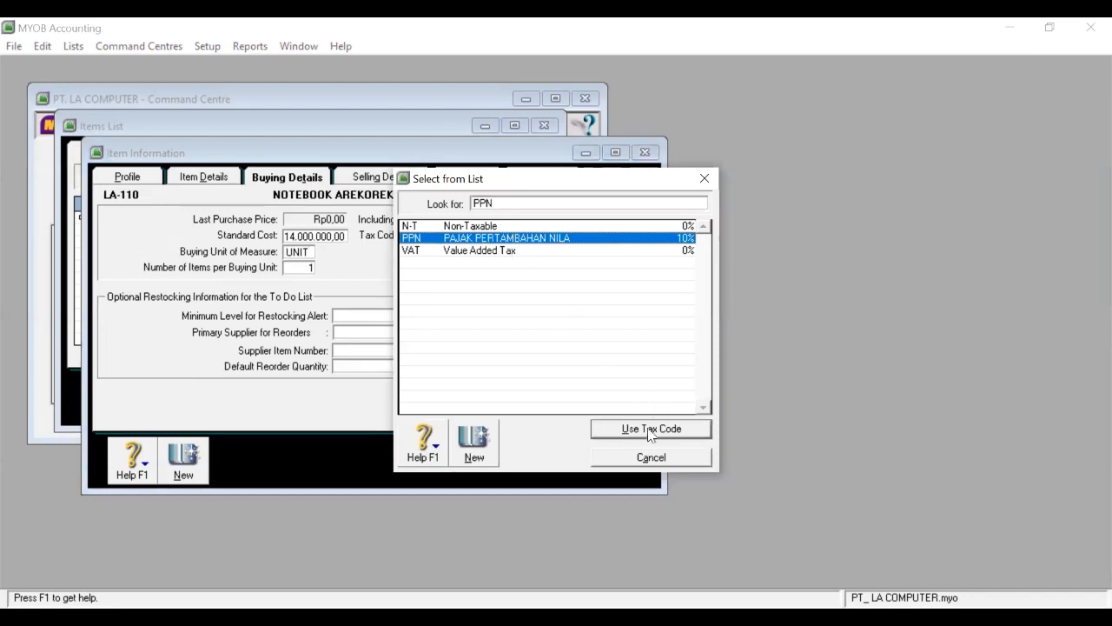
click(650, 435)
Set the selling unit to UNIT with PPN sales tax, then save the item.
click(380, 177)
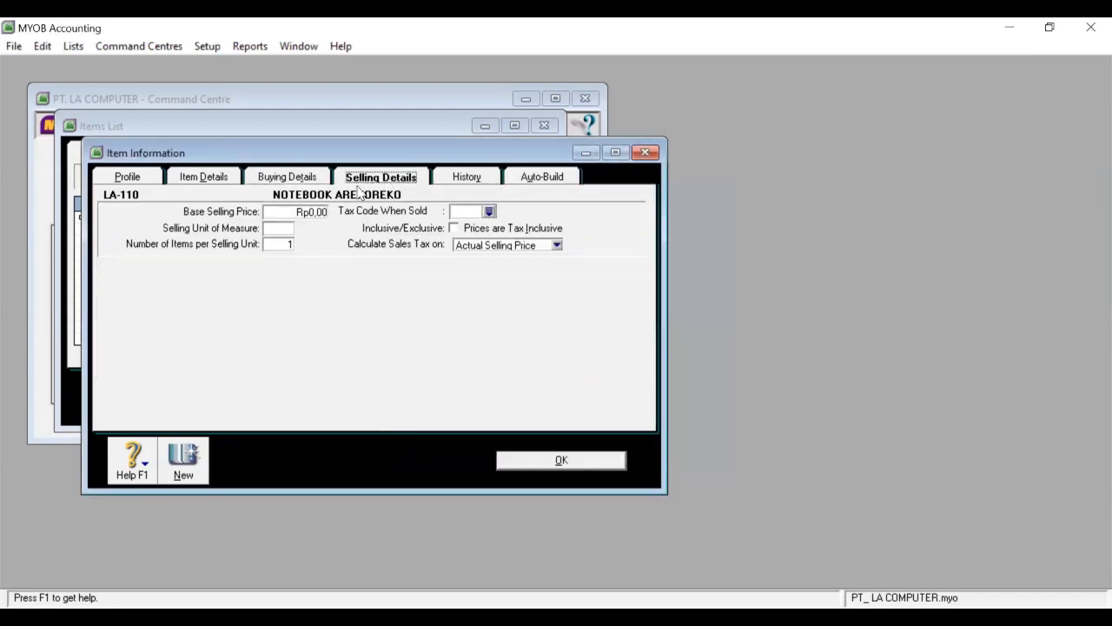
click(271, 230)
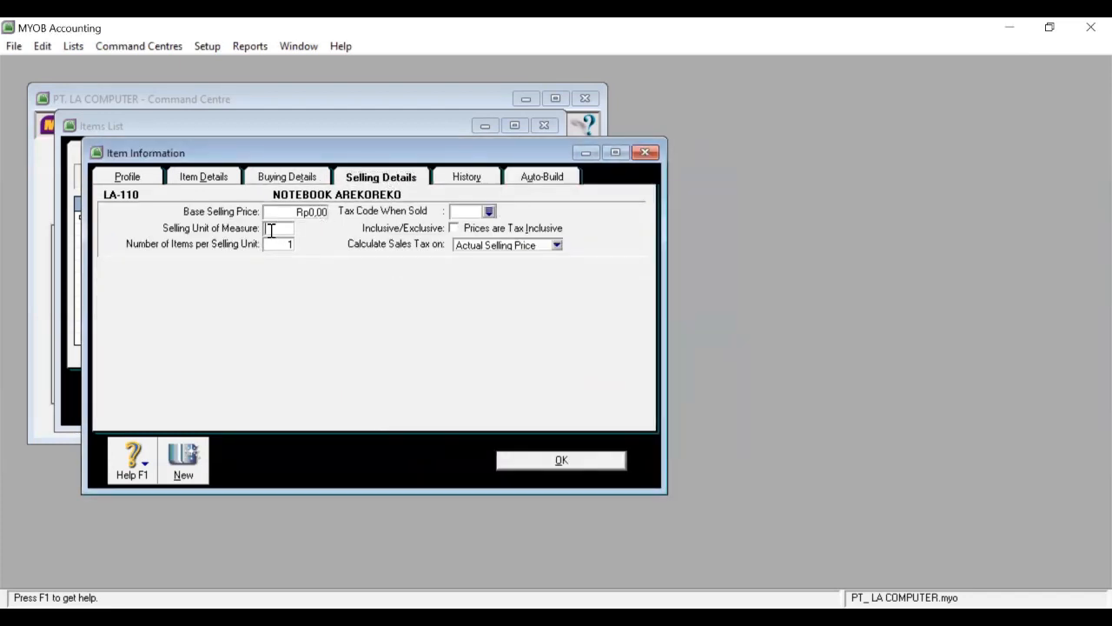
text(UNIT)
click(489, 212)
click(488, 239)
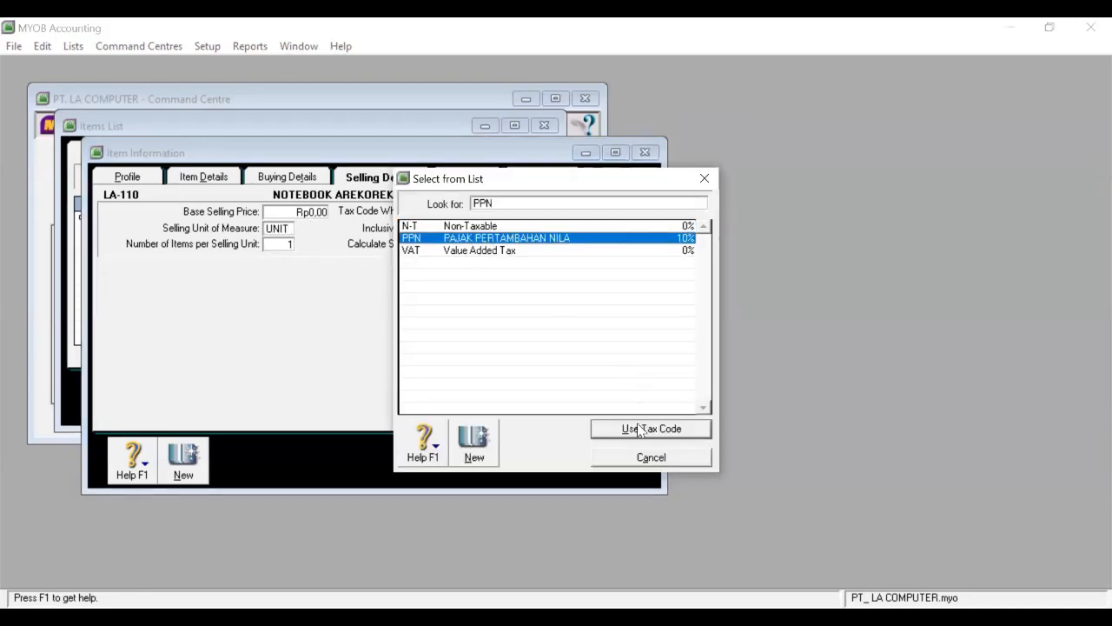
click(637, 426)
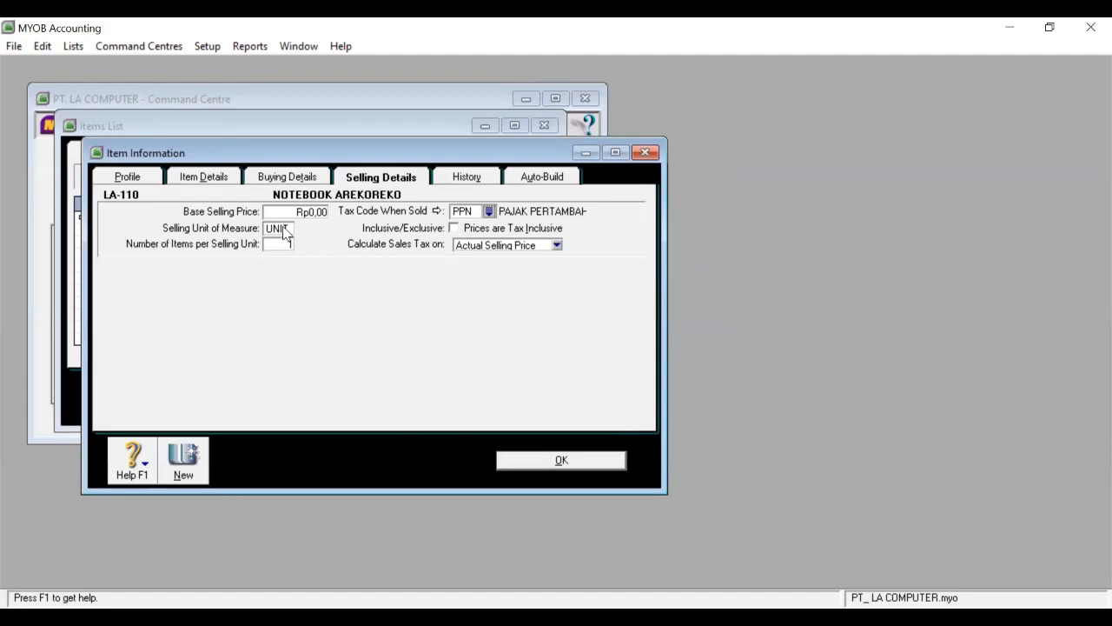
click(537, 462)
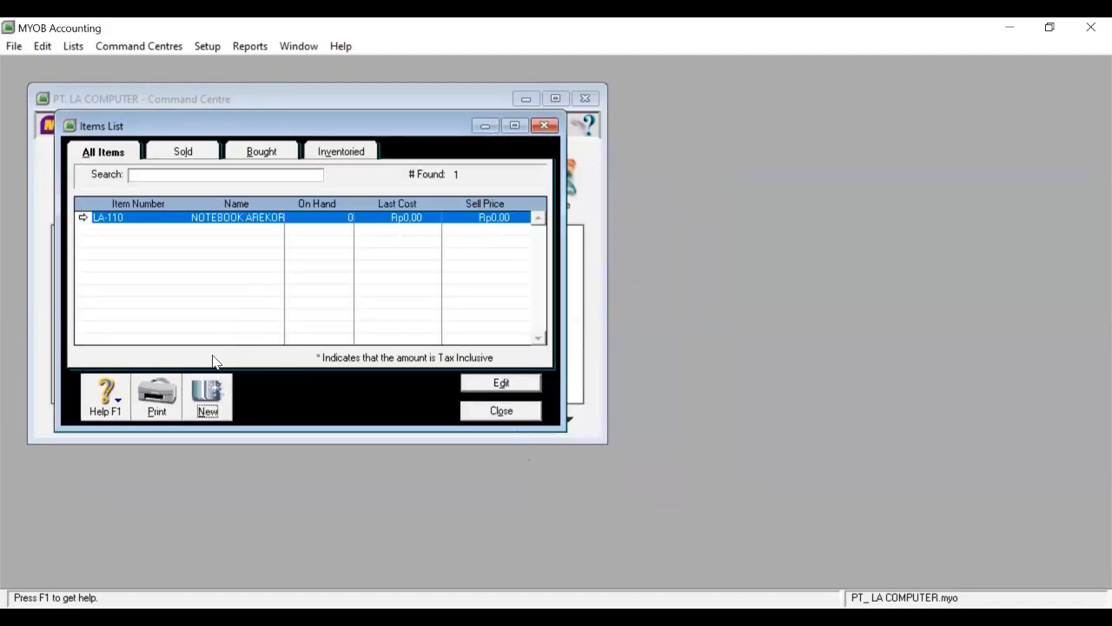
Create a new item numbered LG-220 named NOTEBOOK GUMUYU.
click(214, 391)
click(276, 207)
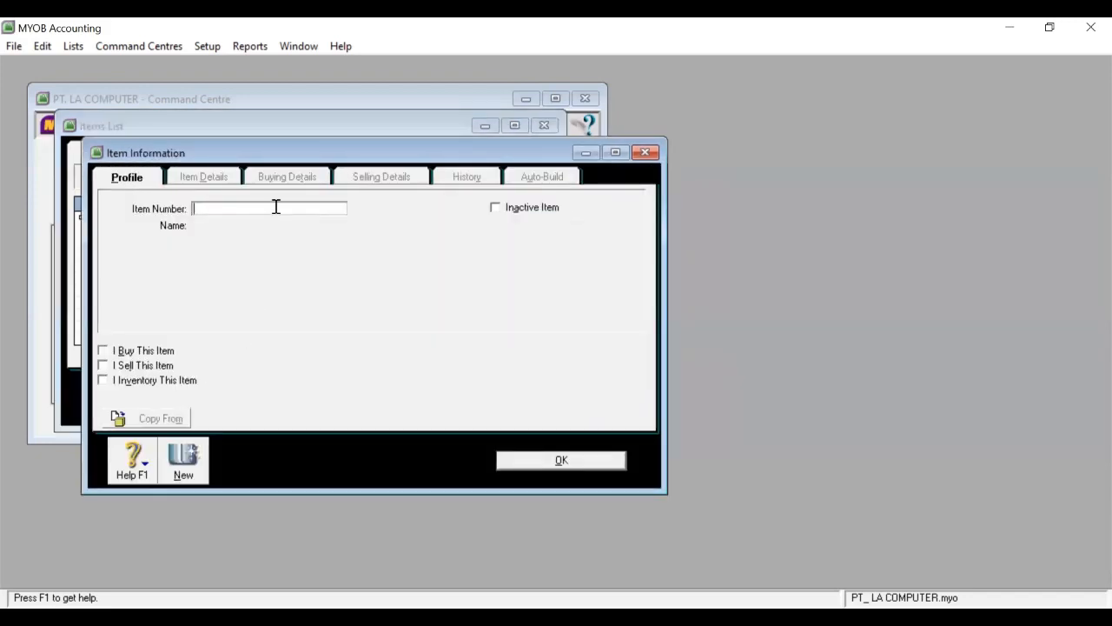
text(LG-220)
key(Tab)
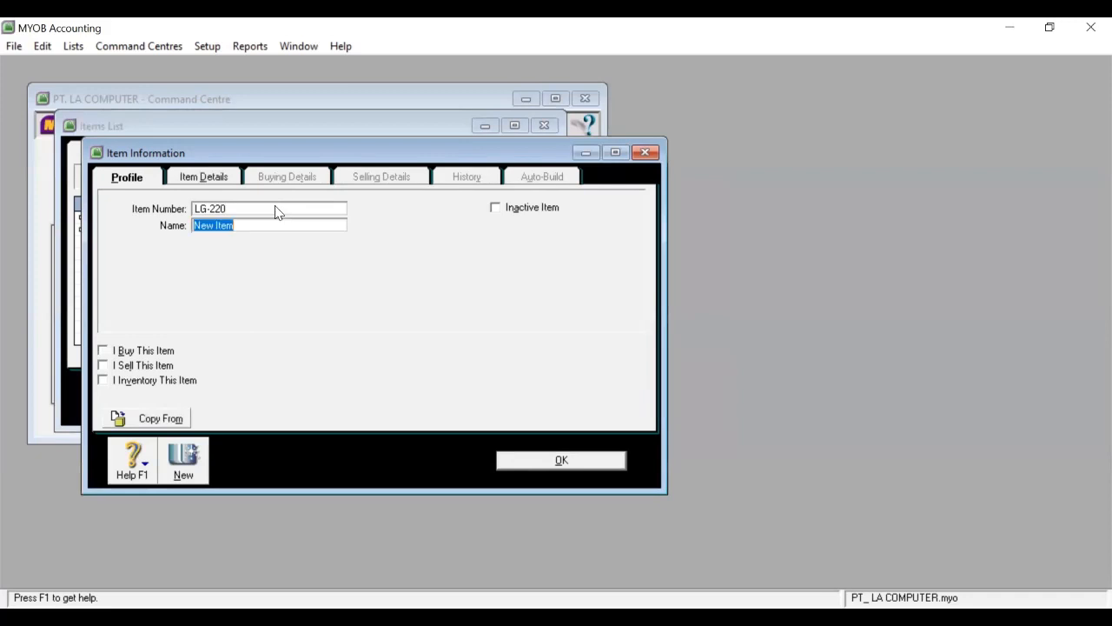
text(NOTEBOOK GUMUYU)
Mark LG-220 as an item you buy, sell and inventory.
click(102, 350)
click(102, 365)
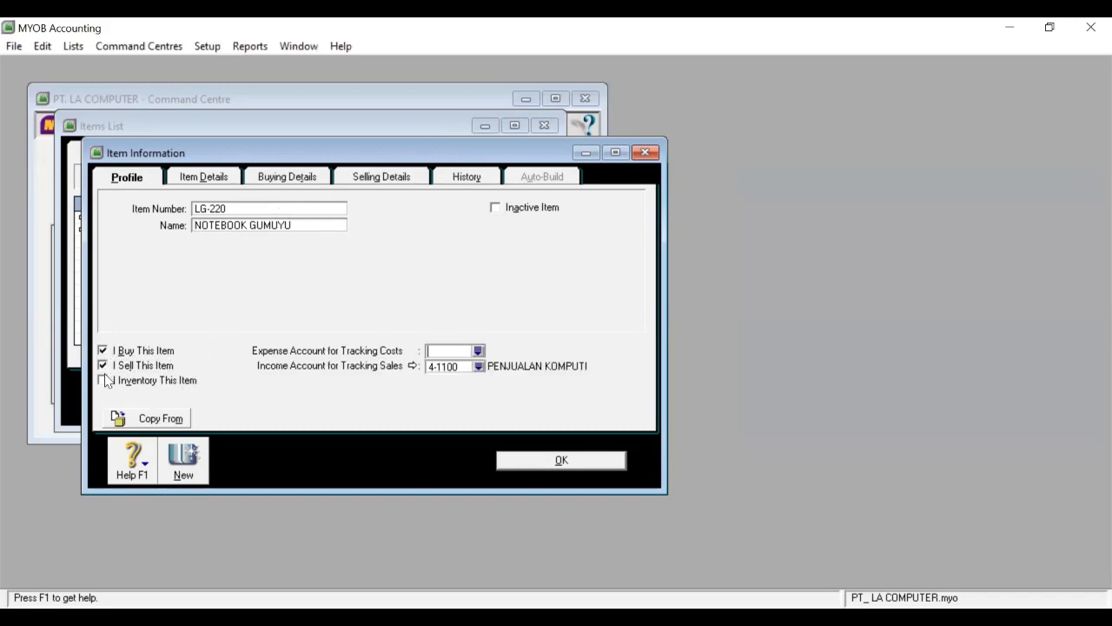
click(102, 379)
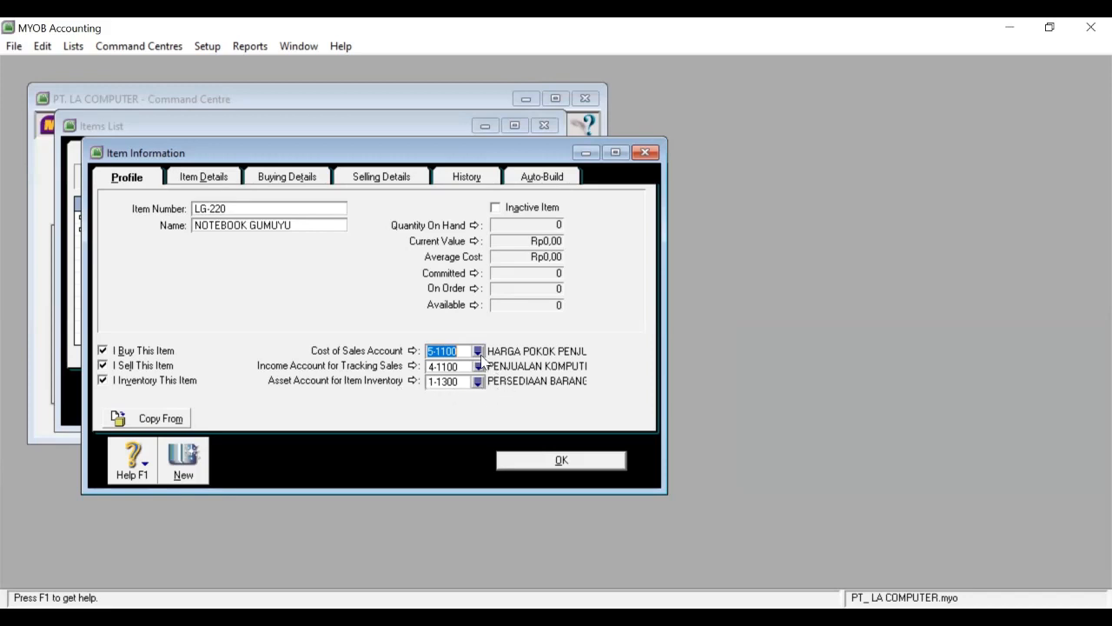
Enter a standard cost of 12.000.000,00 for NOTEBOOK GUMUYU in its buying details.
click(298, 179)
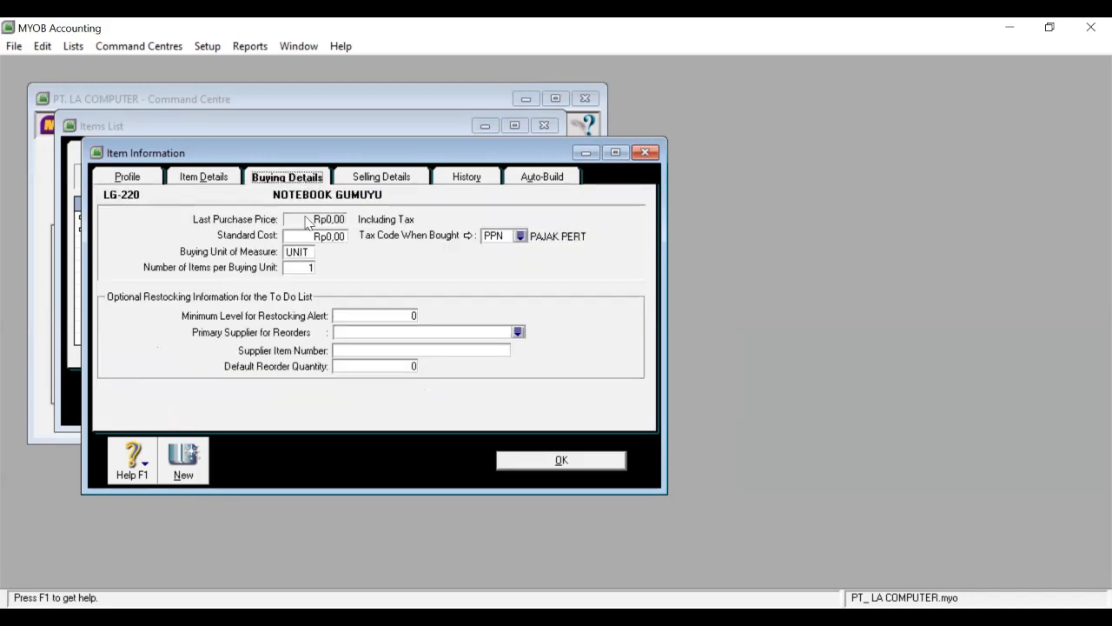
click(316, 236)
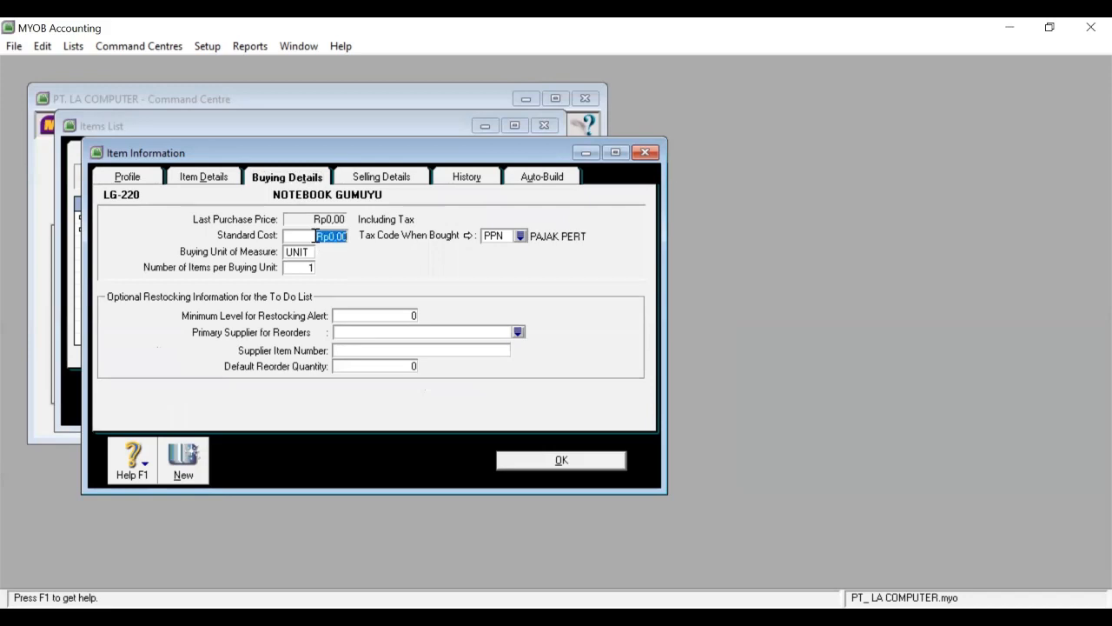
text(12000000)
click(303, 251)
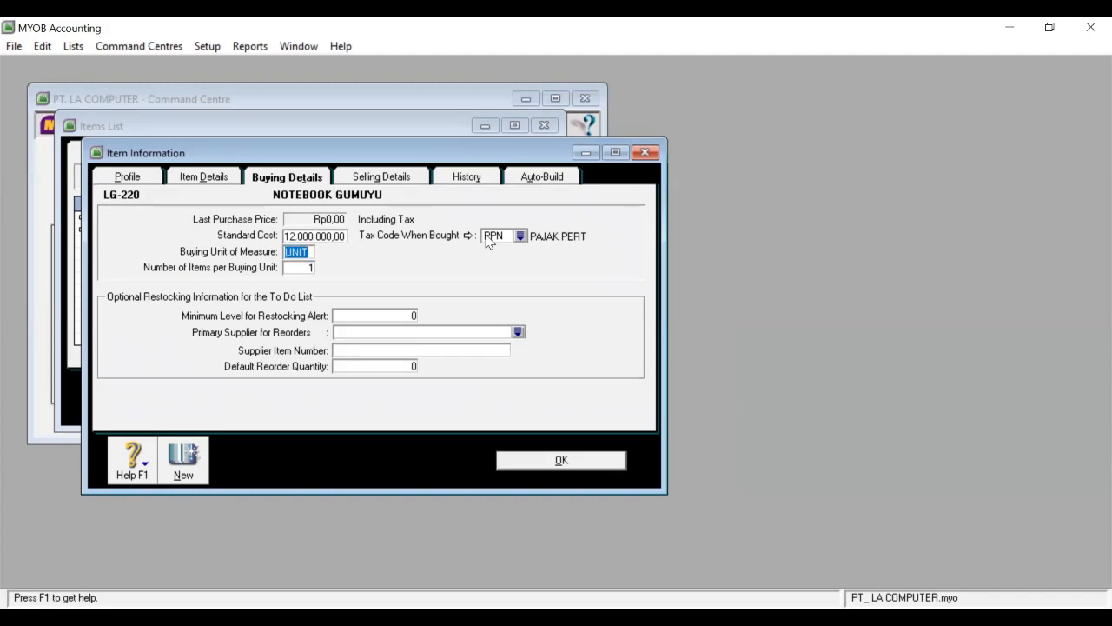
Save the NOTEBOOK GUMUYU item and begin a blank new item record.
click(396, 180)
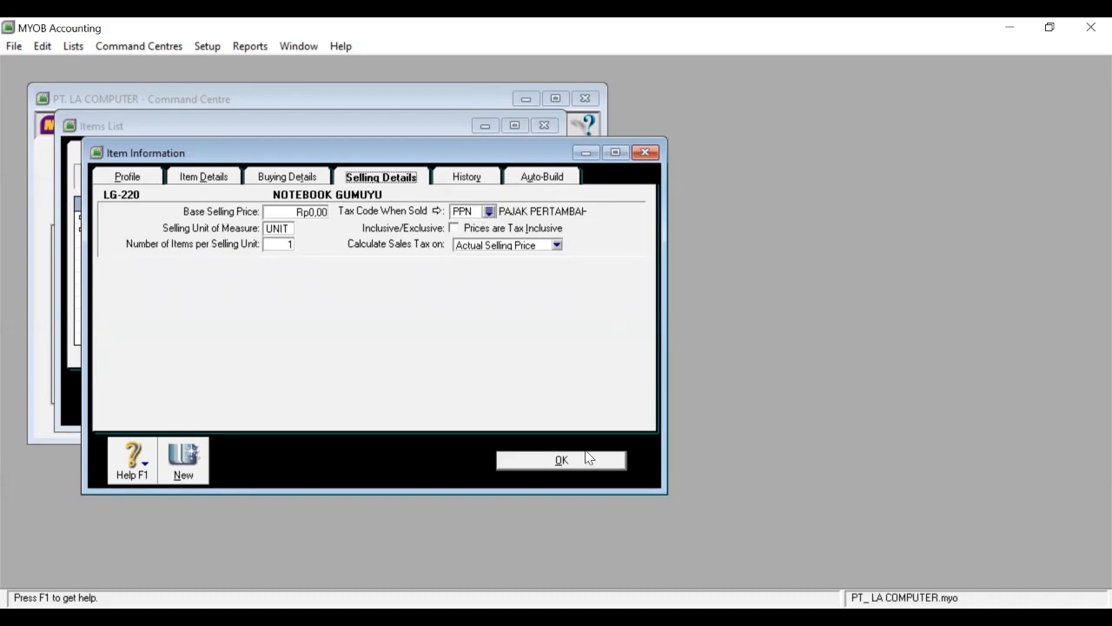
click(589, 459)
click(199, 395)
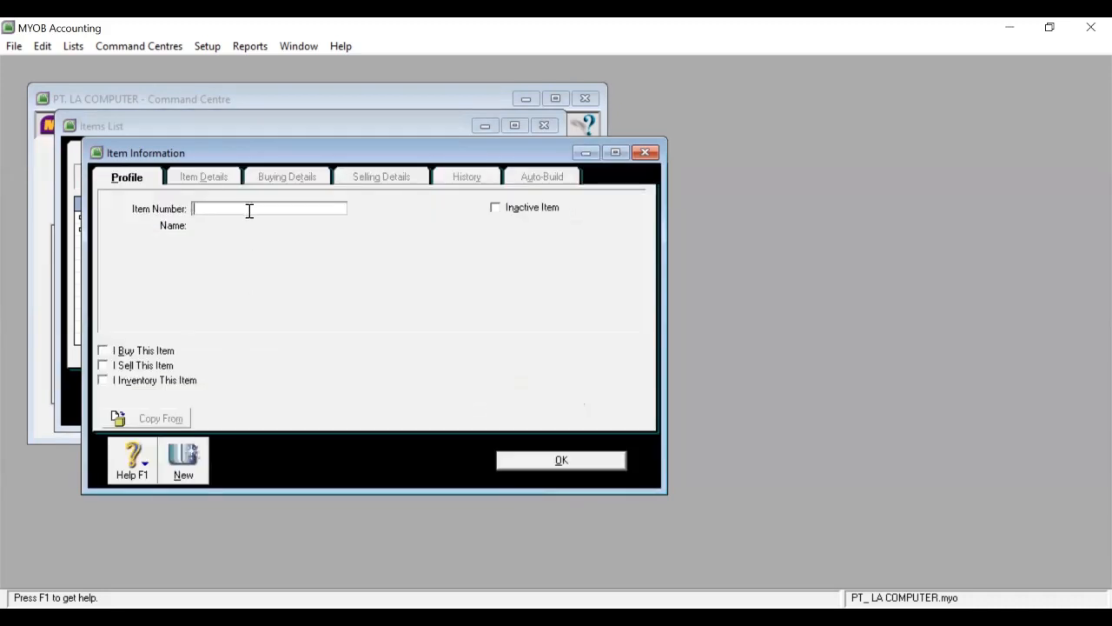
Create item LI-330 named NOTEBOOK IMURAO, marked as bought, sold and inventoried.
text(LI-330)
key(Tab)
text(NOTEBOO)
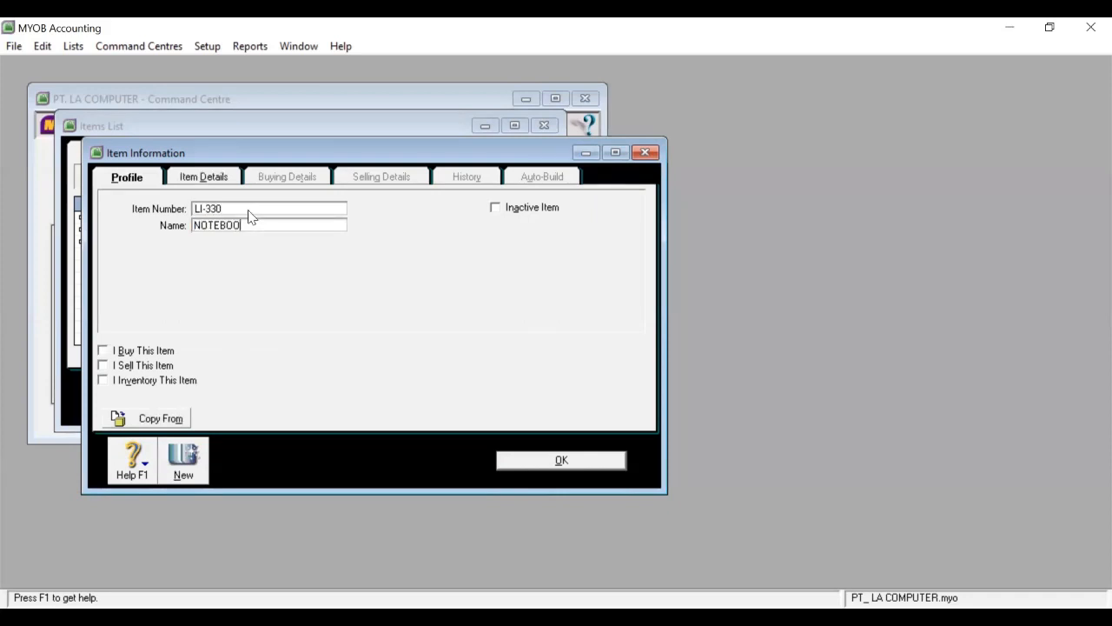
text(K IMURAO)
click(103, 350)
click(102, 365)
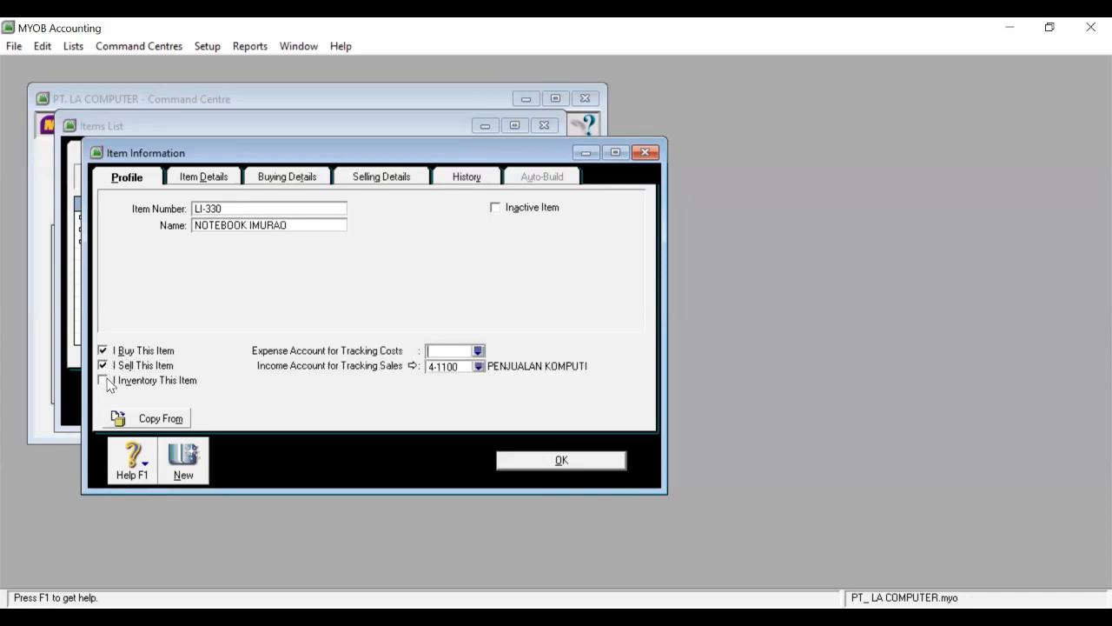
click(103, 380)
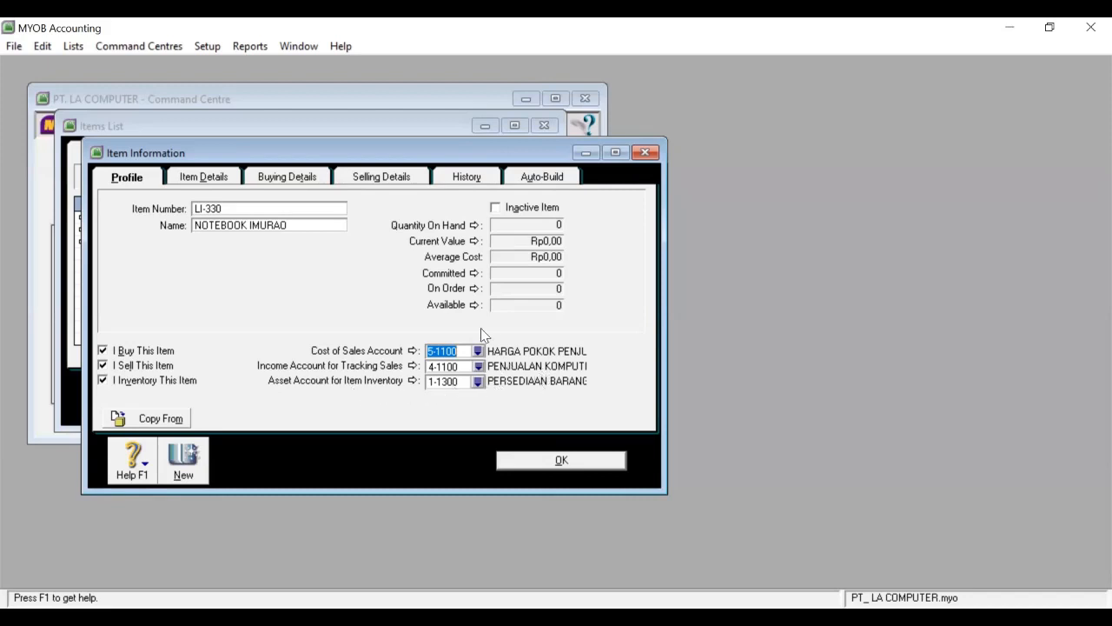
Give NOTEBOOK IMURAO a standard cost of 10.000.000, save it, and review LA-110.
click(313, 179)
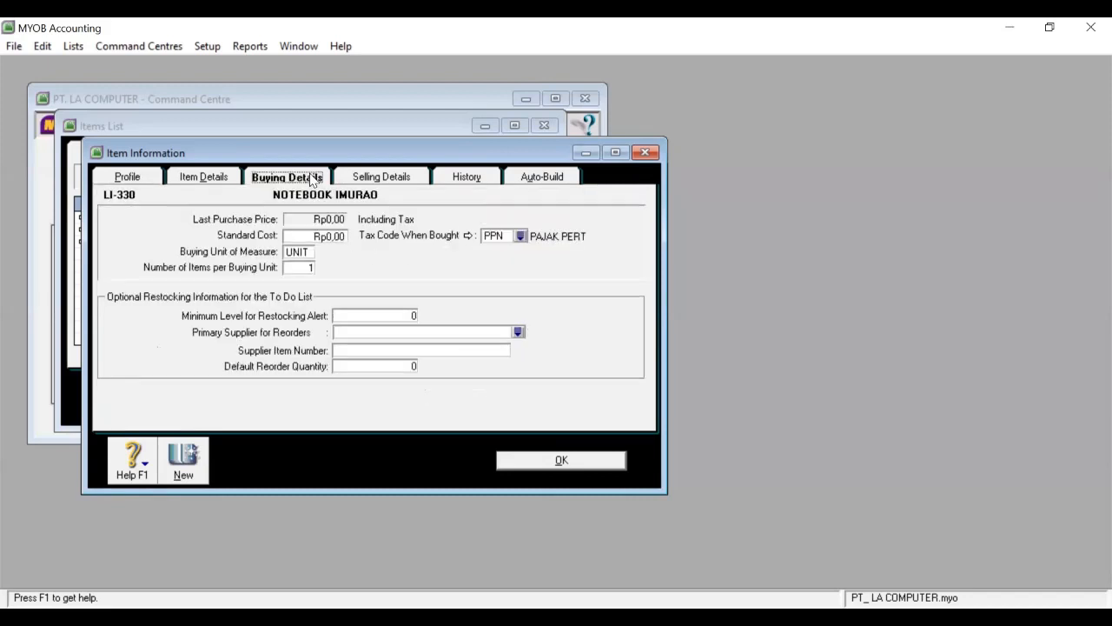
click(319, 235)
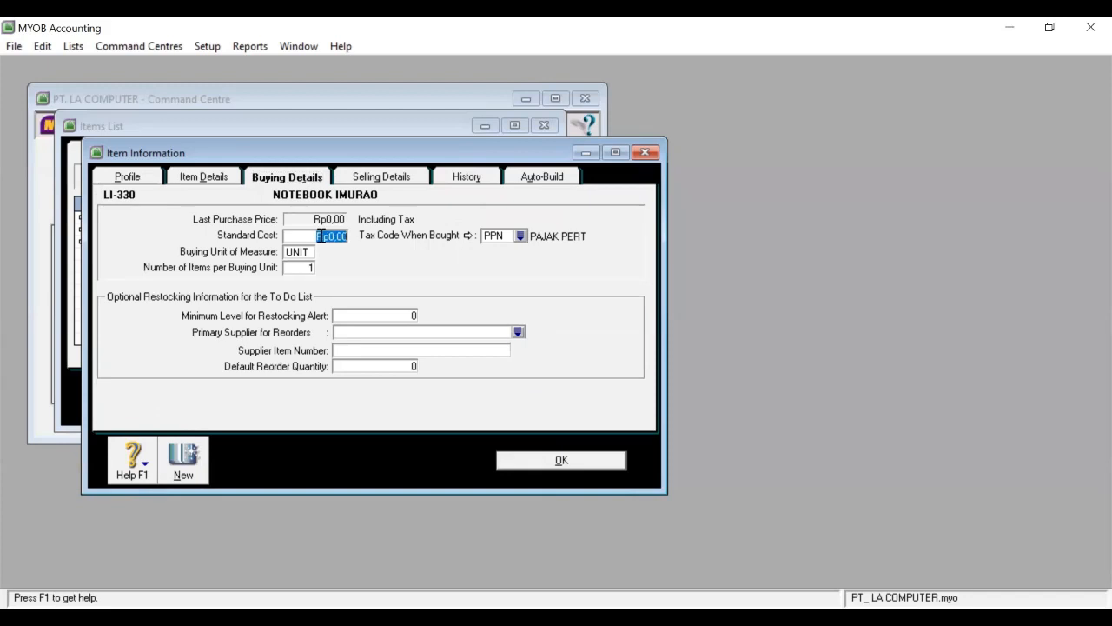
text(2)
key(BackSpace)
text(10000000)
click(398, 179)
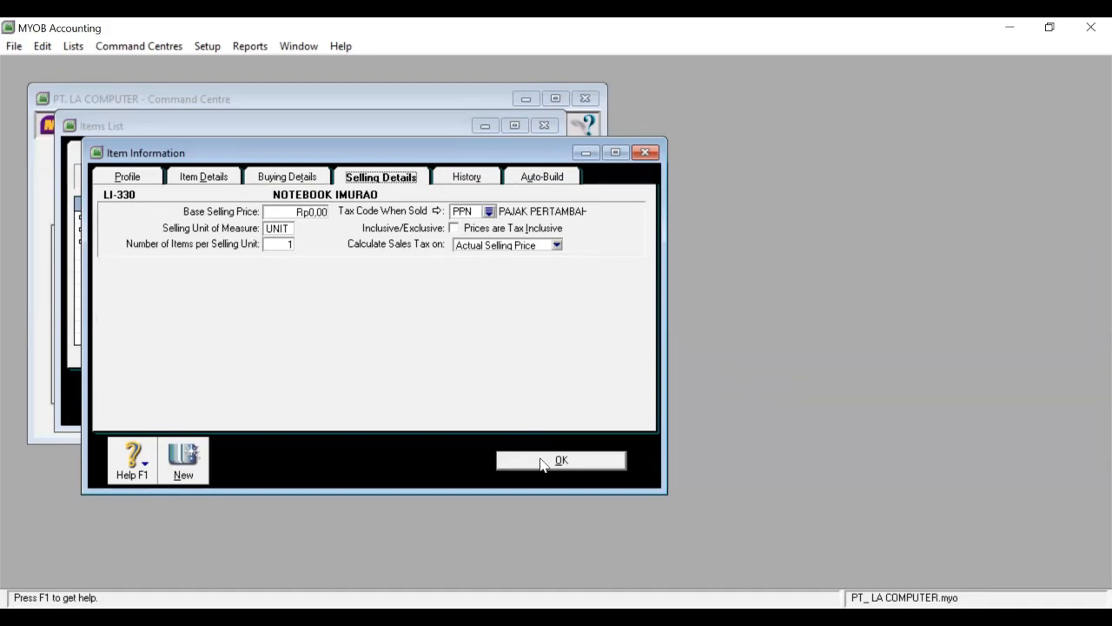
click(541, 463)
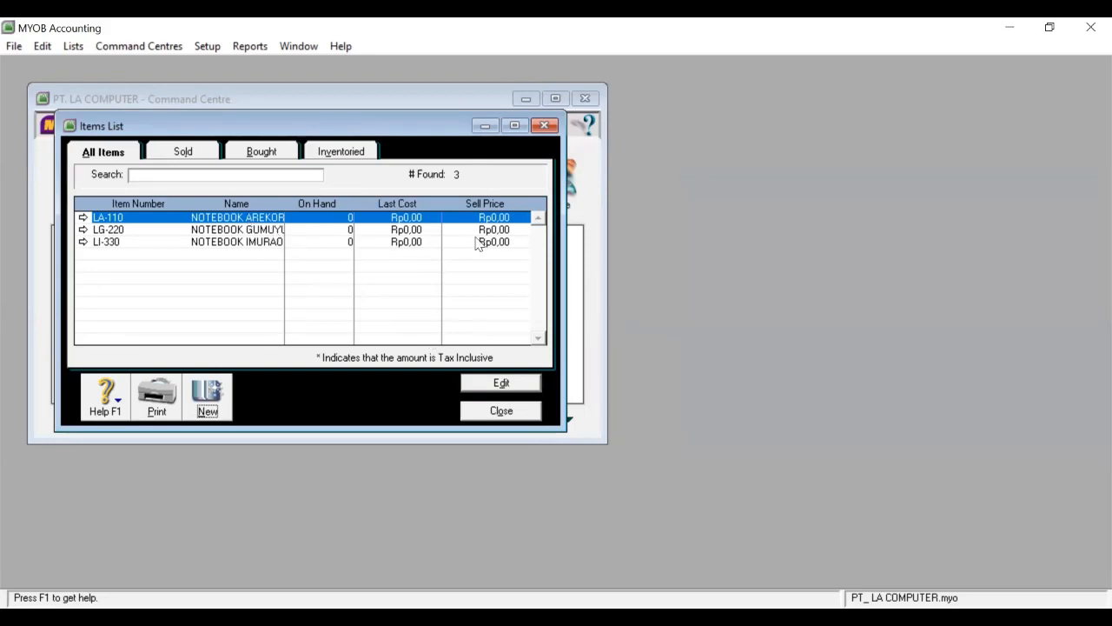
click(489, 393)
click(553, 469)
Count inventory as 10 LA-110, 15 LG-220 and 20 LI-330 units.
click(503, 411)
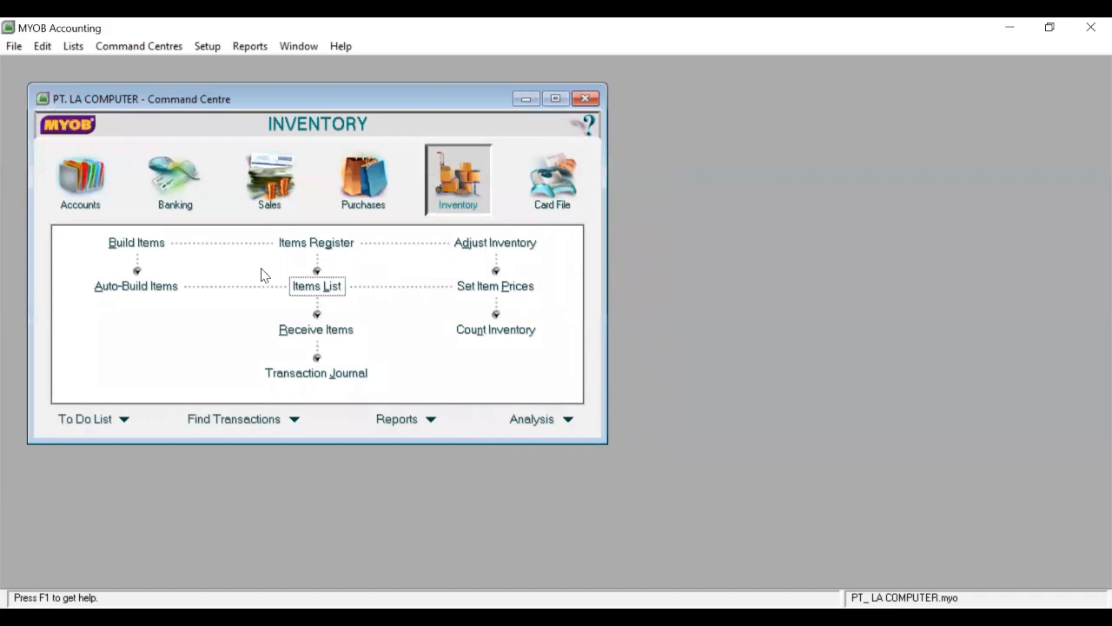
click(490, 330)
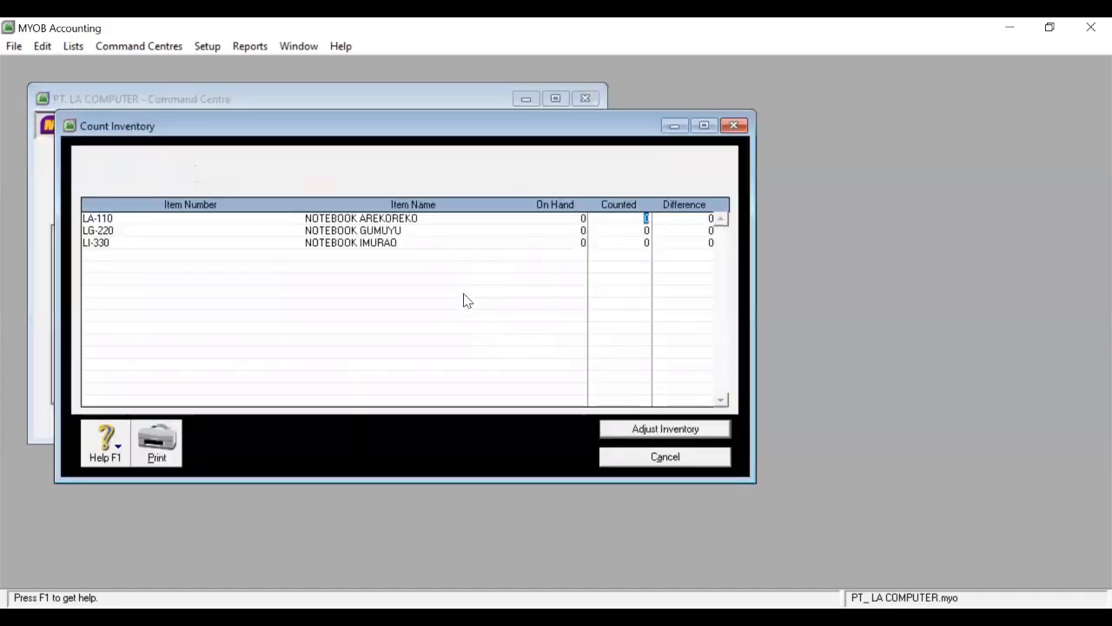
text(10)
click(644, 229)
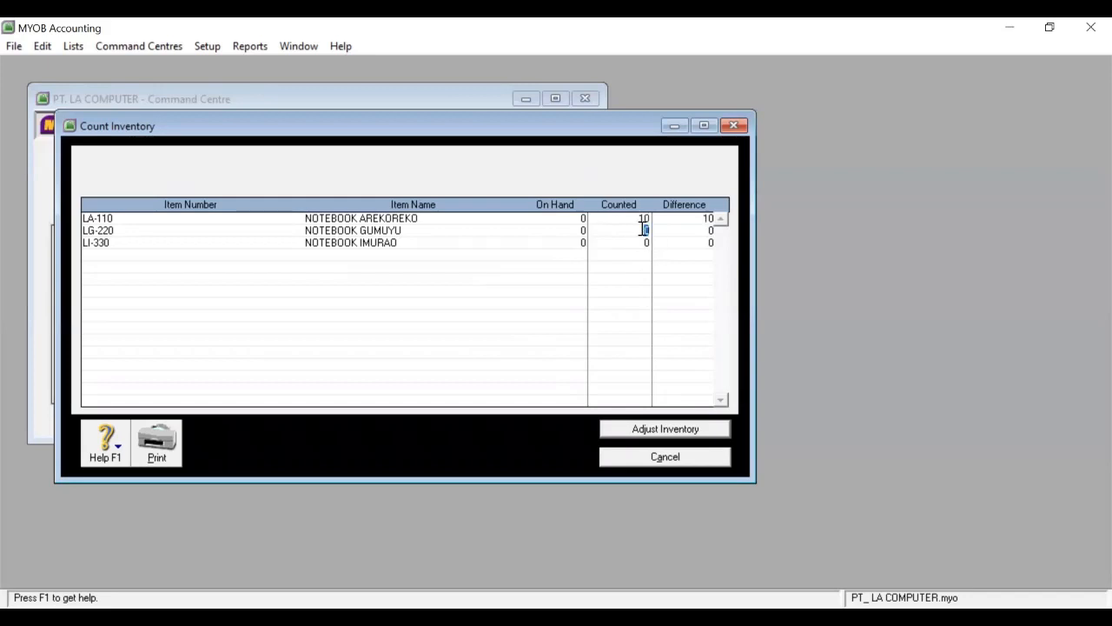
text(15)
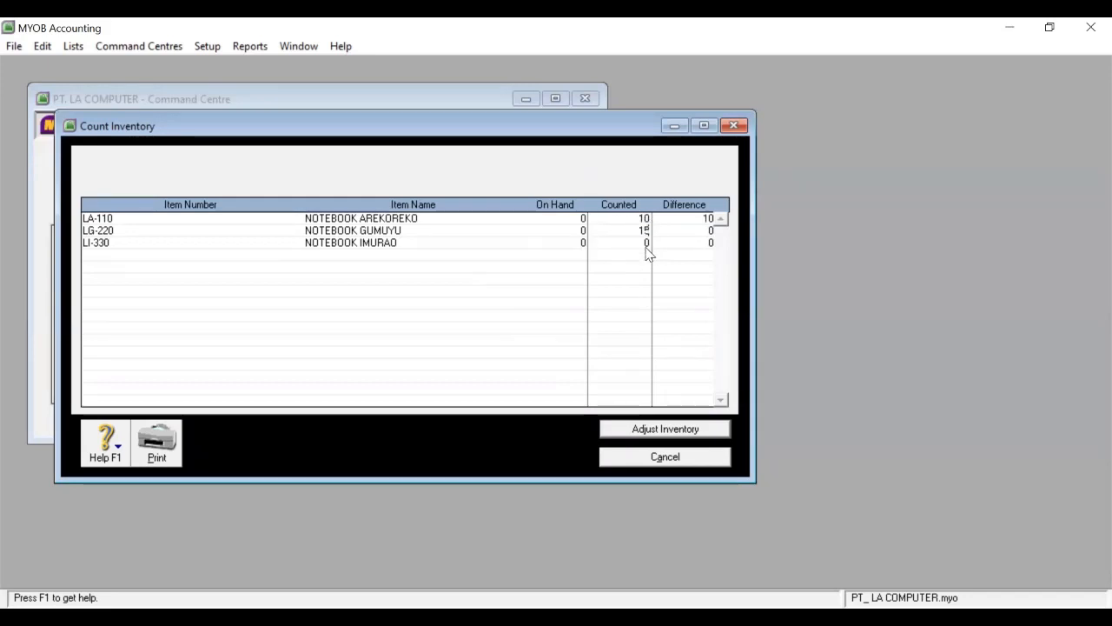
click(647, 242)
text(20)
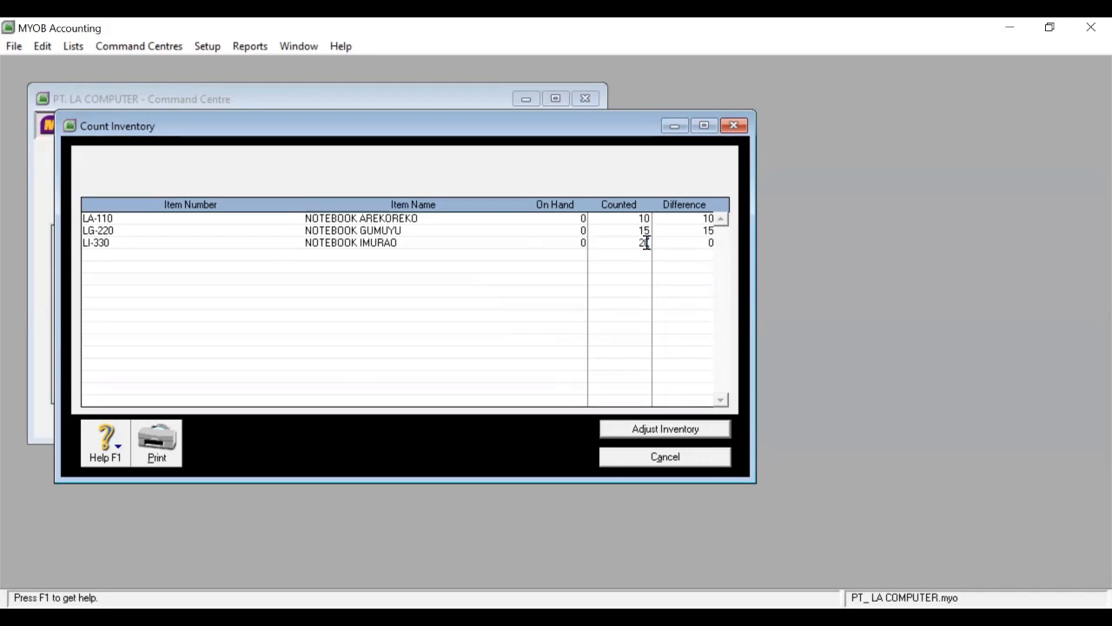
Turn the counts into an inventory adjustment charged to default account 1-1300.
click(644, 430)
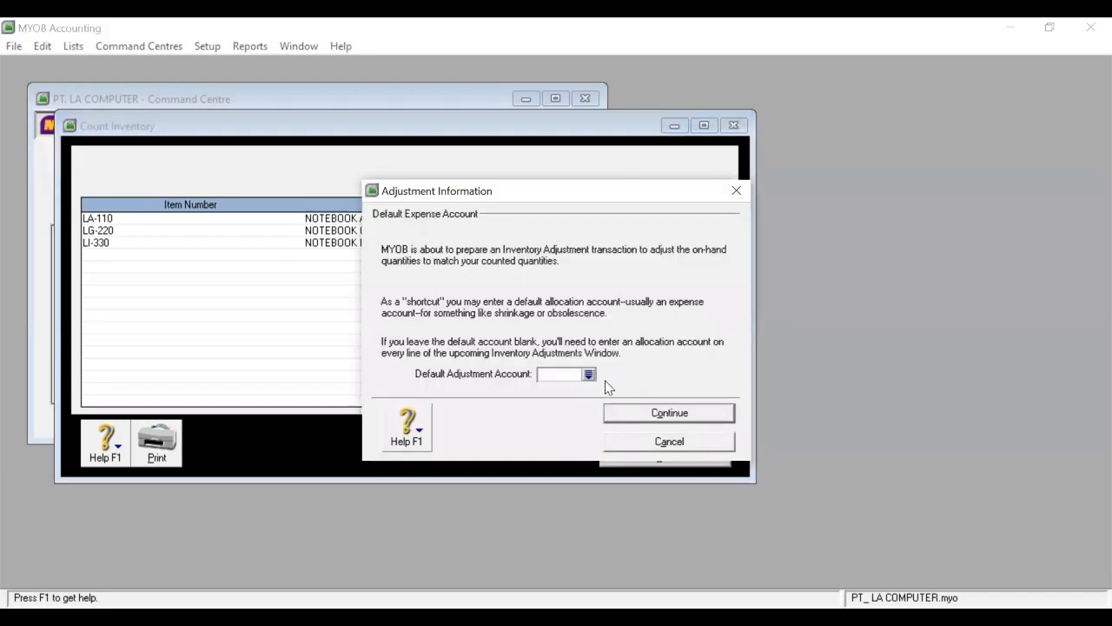
click(589, 374)
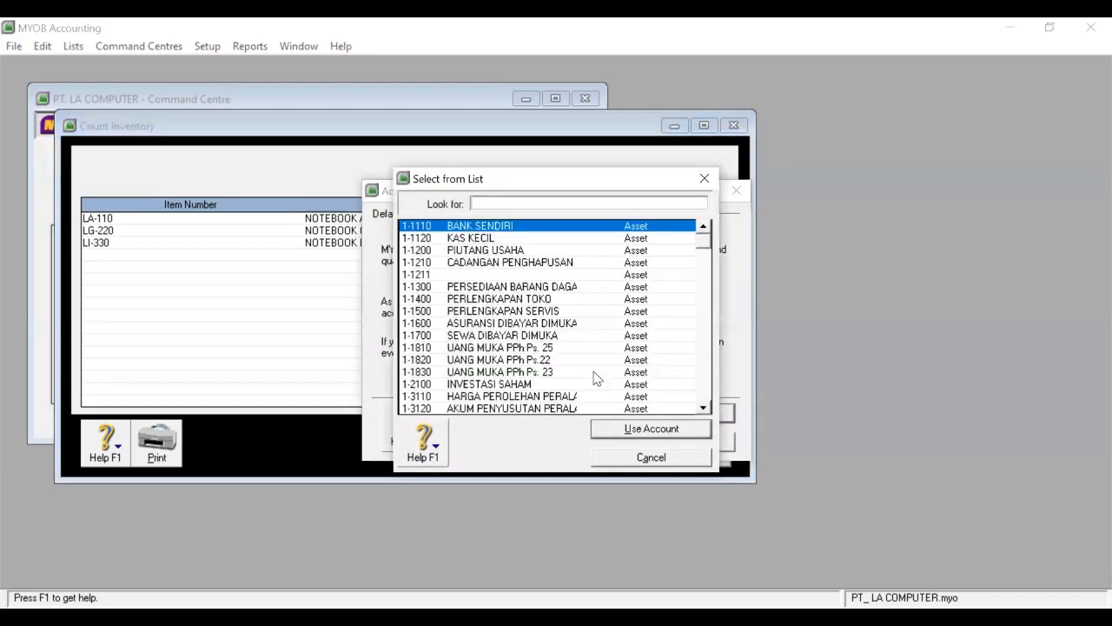
click(582, 289)
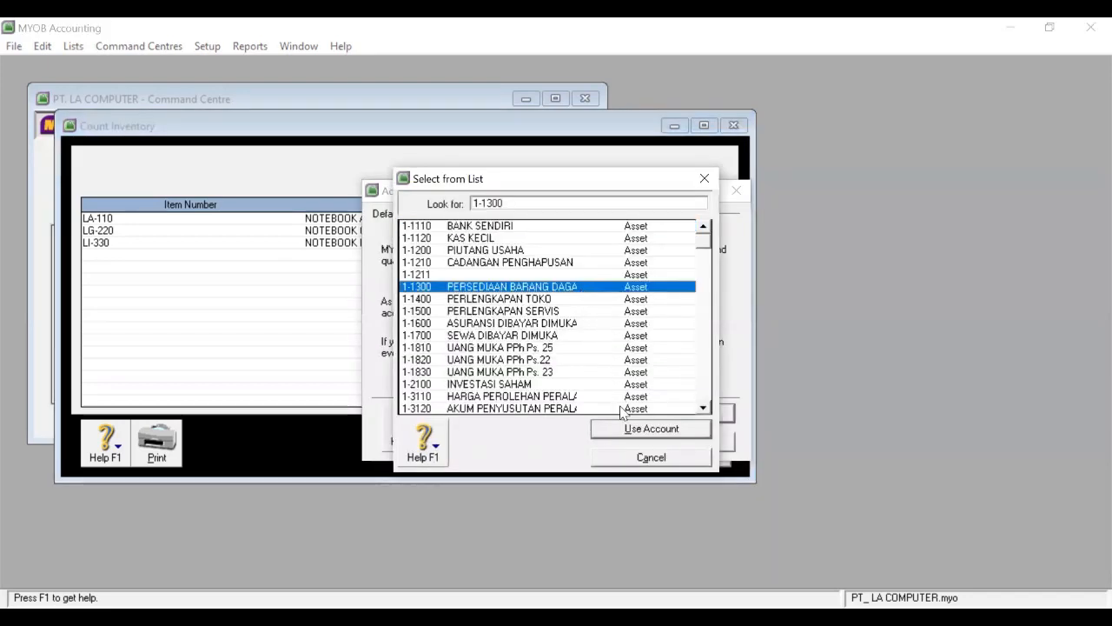
click(622, 433)
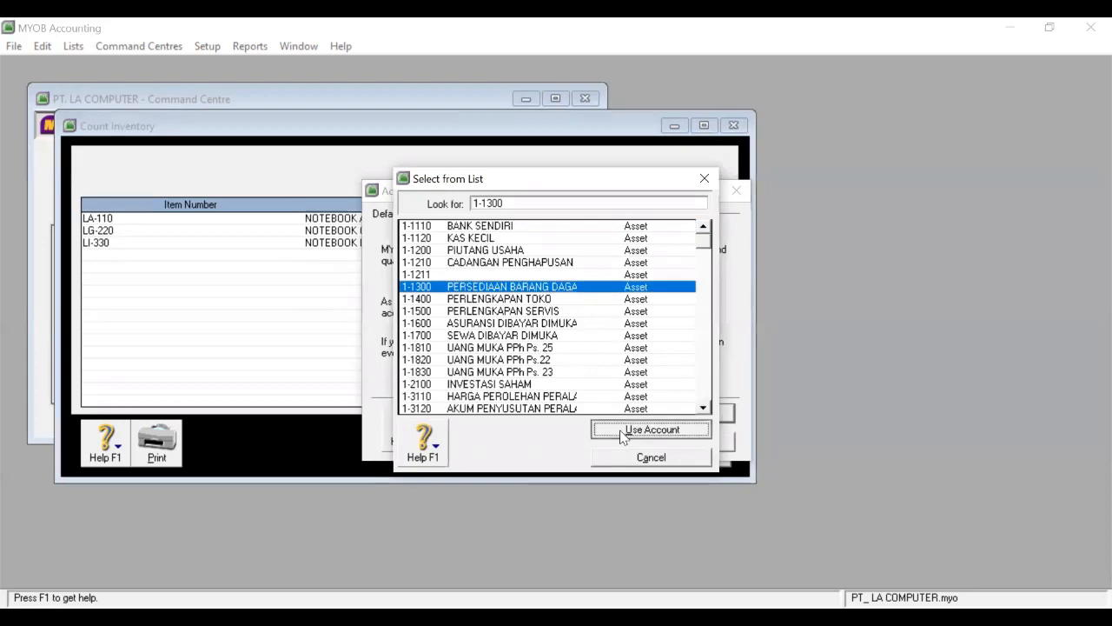
click(633, 410)
click(626, 441)
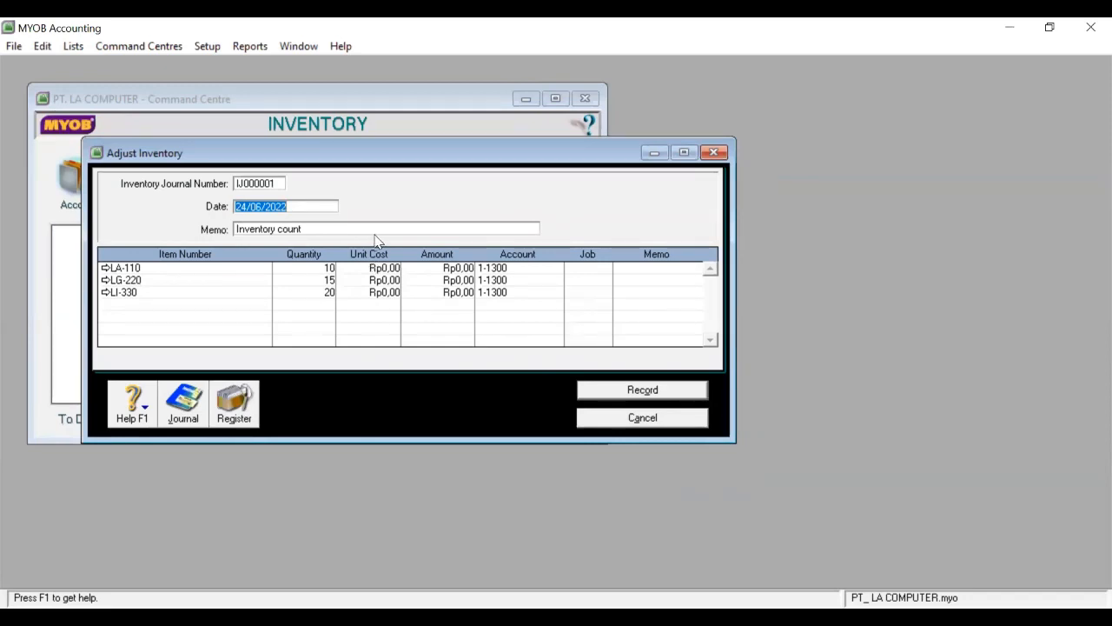
Date the adjustment 01/12/2007 and give LA-110 a unit cost of 14.000.000.
text(01/)
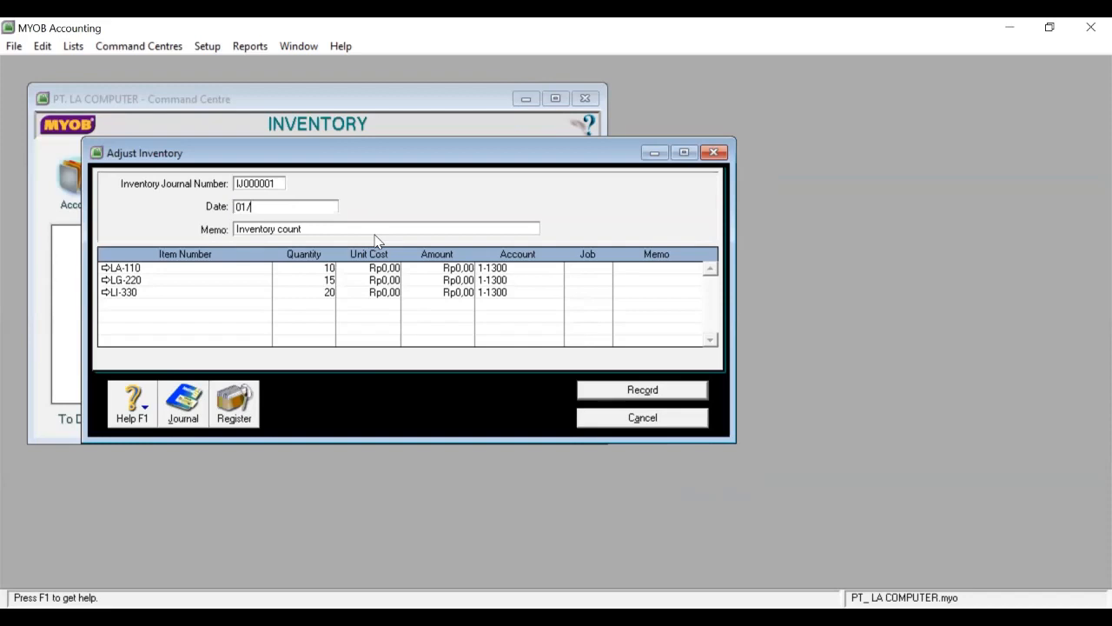
text(12/2007)
click(376, 265)
text(14)
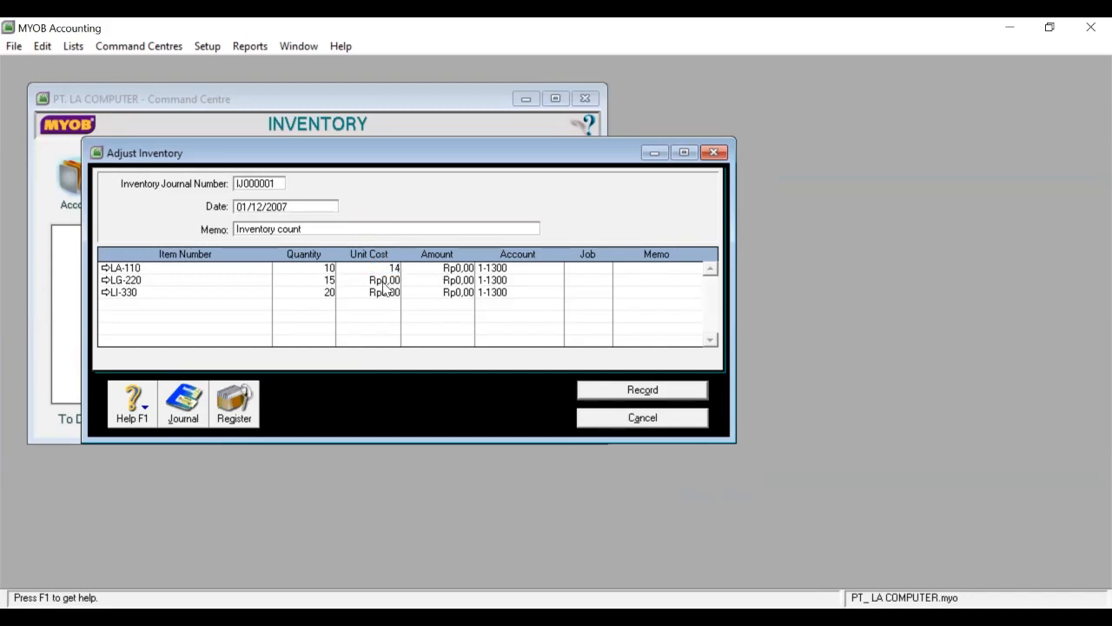
text(.000.)
text(000000)
click(384, 280)
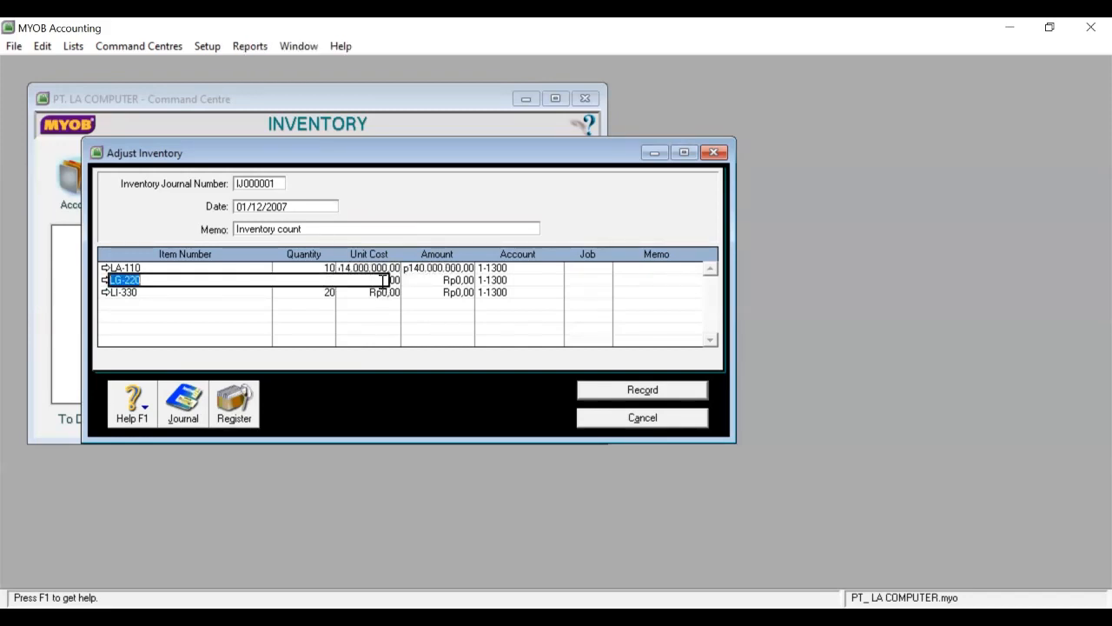
Enter unit costs 12.000.000 for LG-220 and 10.000.000 for LI-330, then record the adjustment.
click(383, 291)
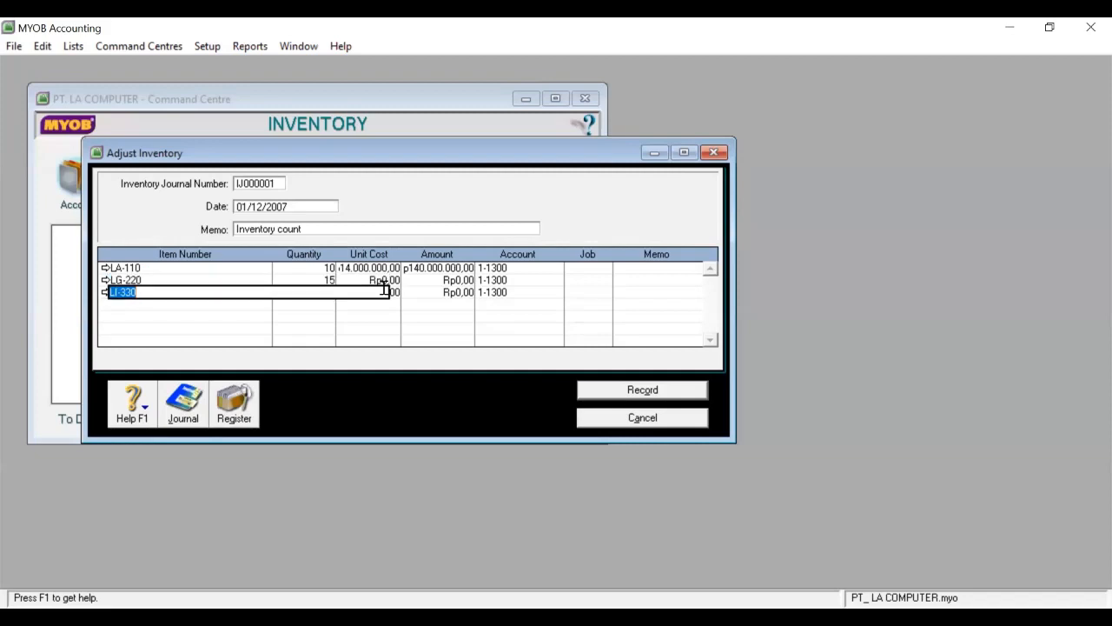
click(385, 280)
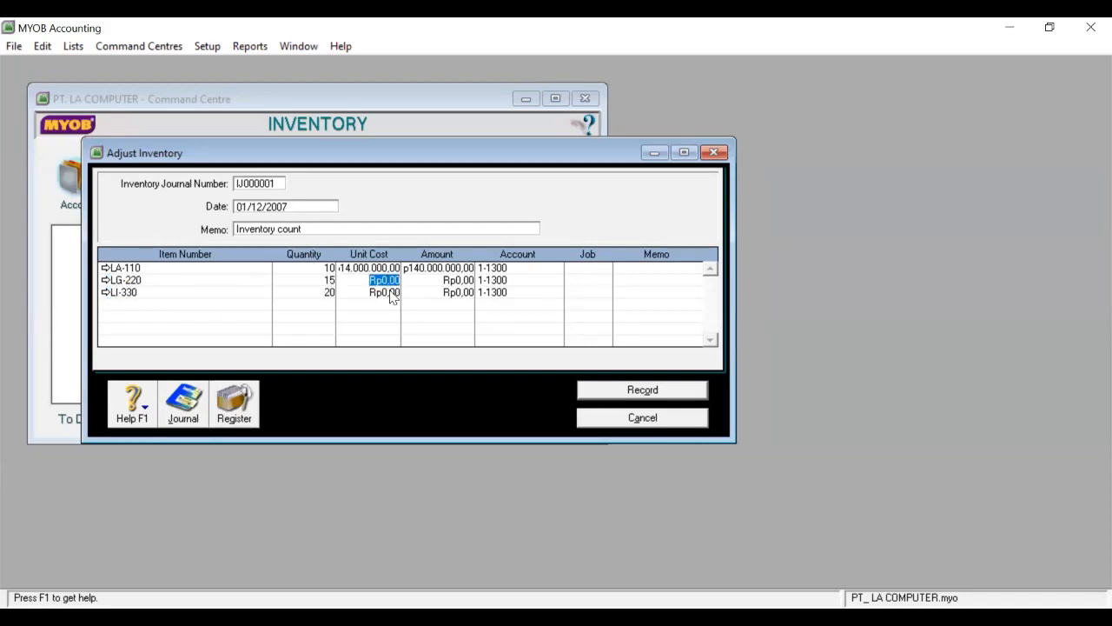
text(12000000)
click(390, 294)
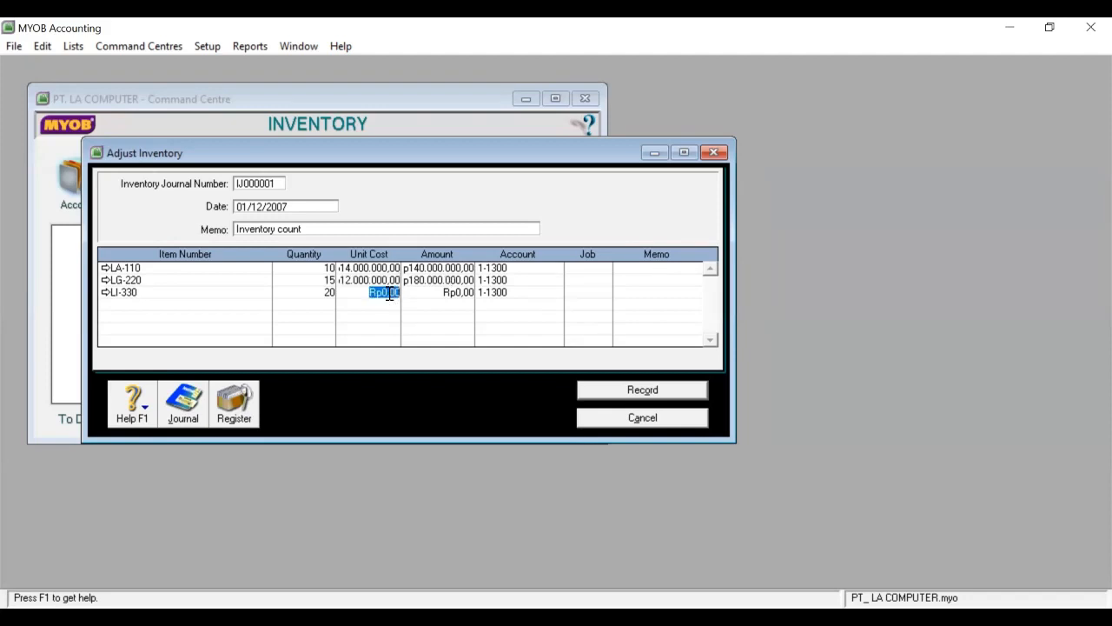
text(10000000)
click(498, 318)
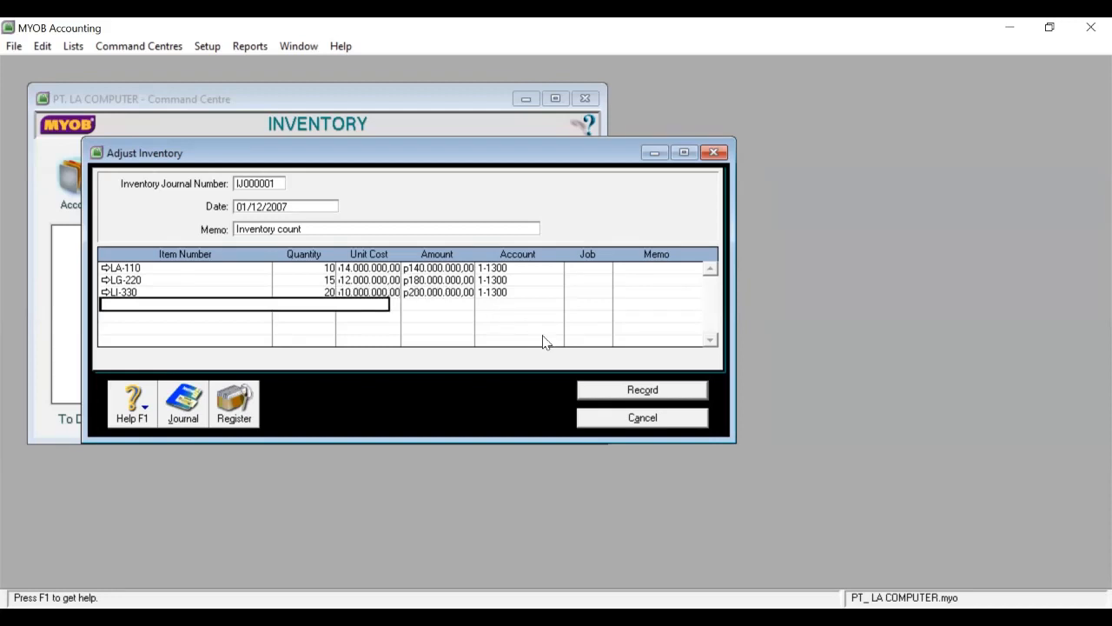
click(621, 396)
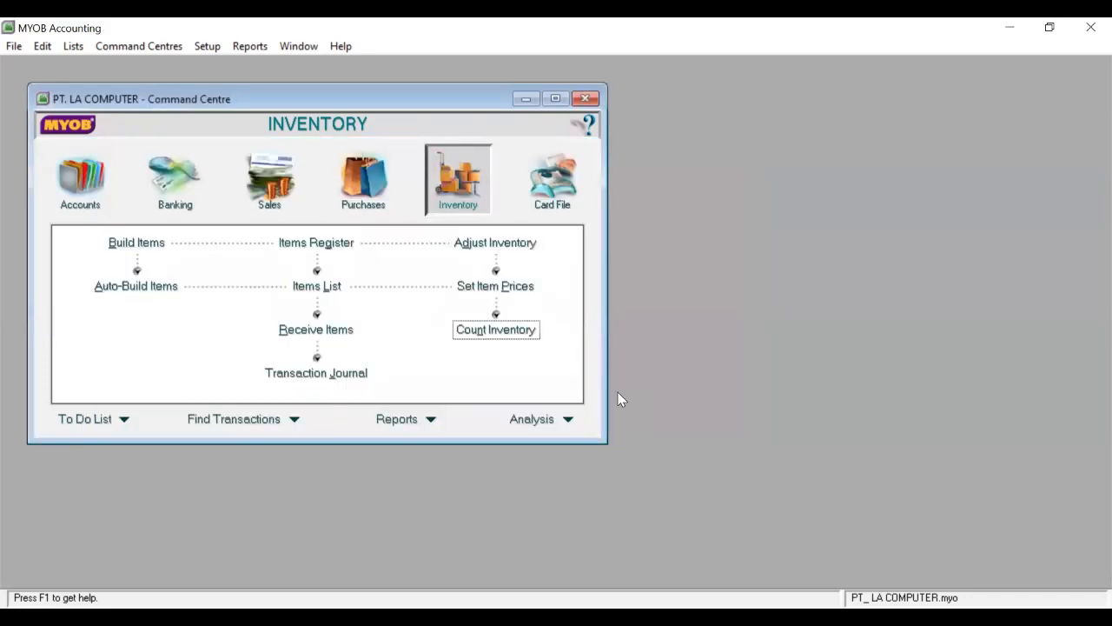